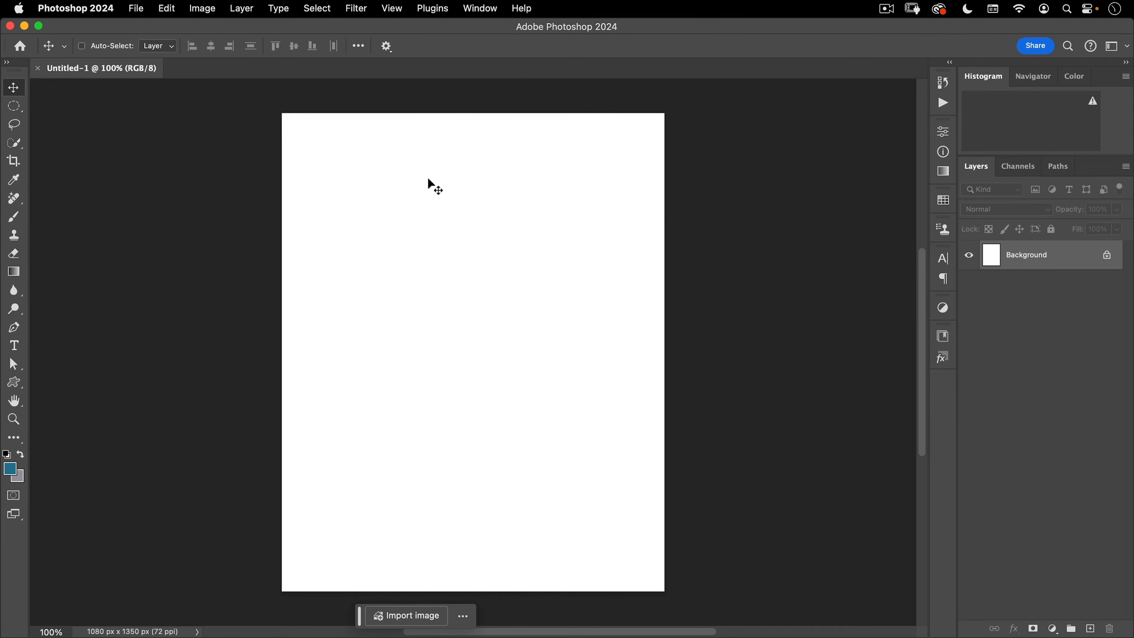
Start a new guide layout from the Default preset, with 2 columns and an empty column gutter.
left_click(392, 8)
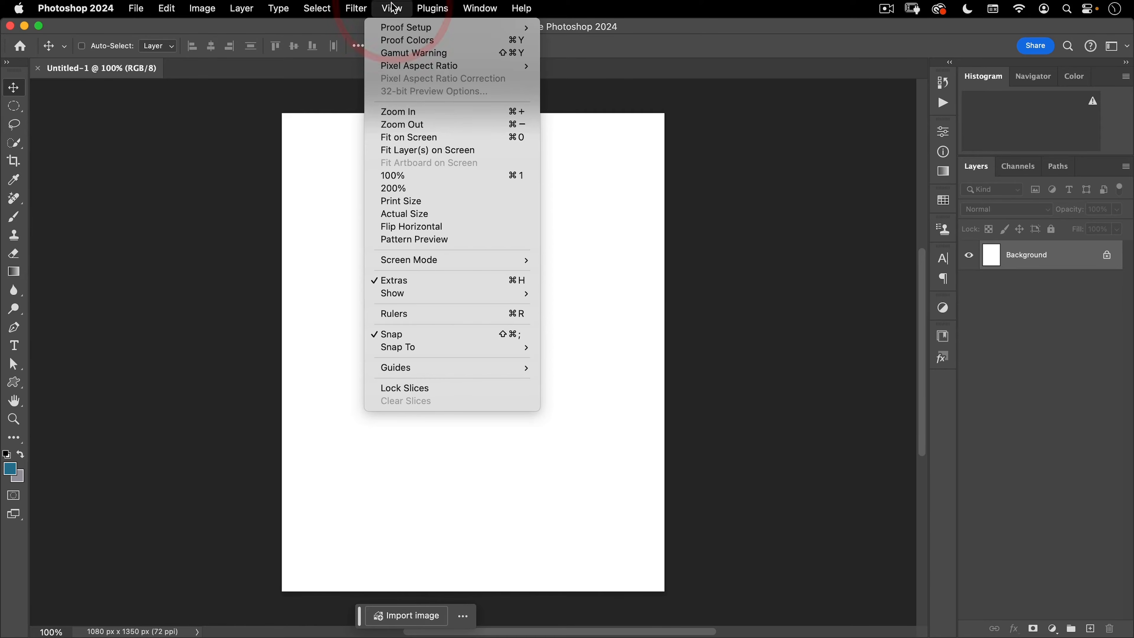
mouse_move(437, 369)
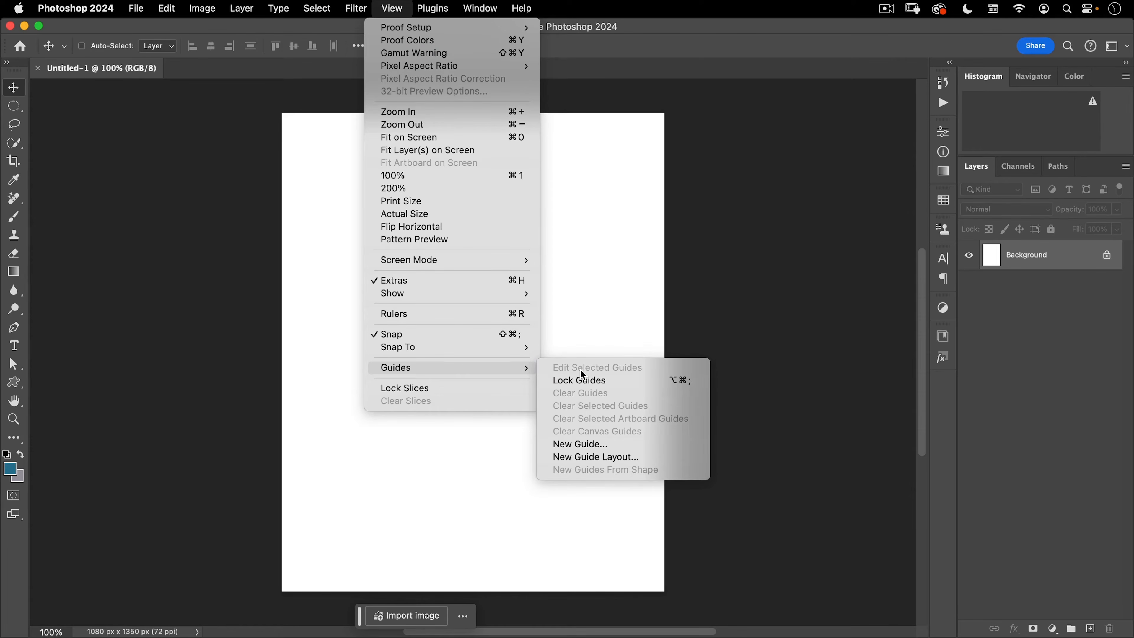
left_click(575, 458)
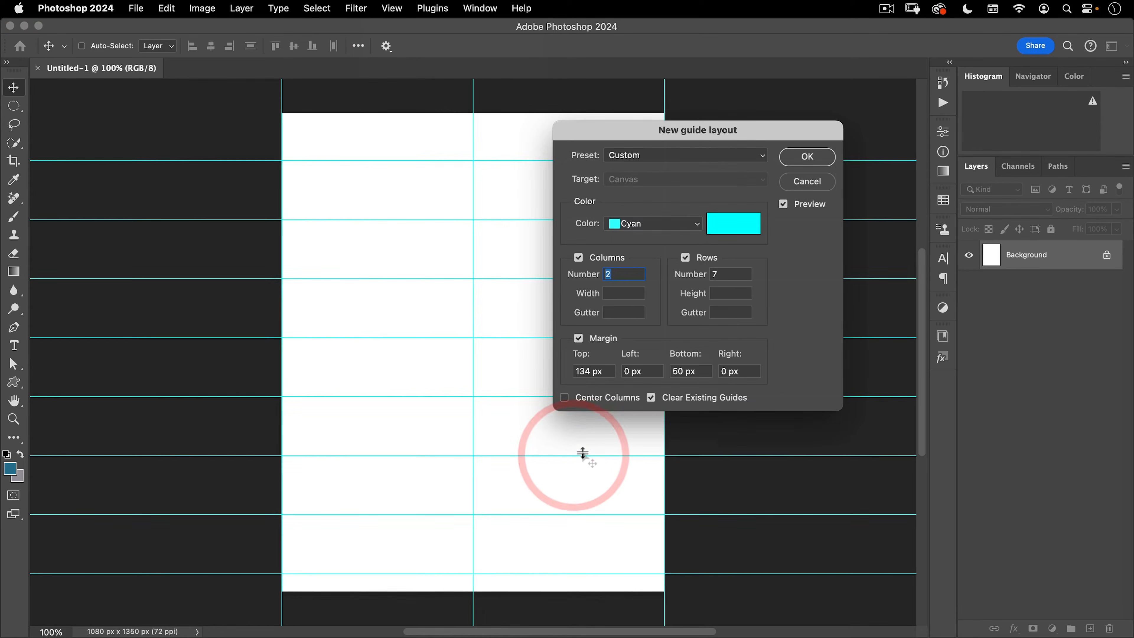
left_click(623, 163)
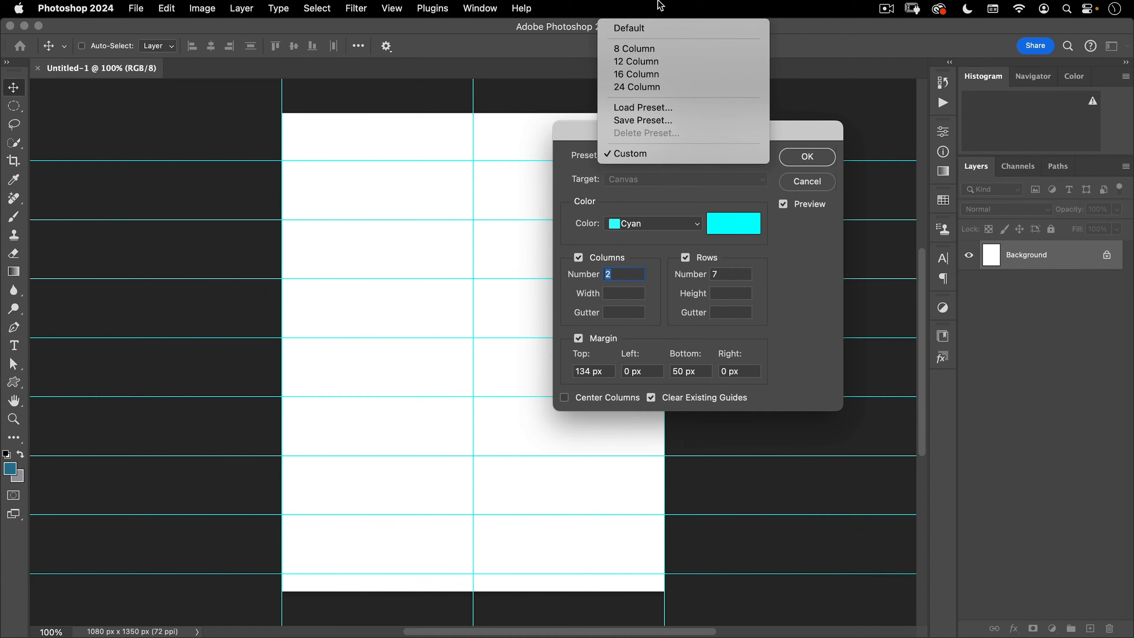
left_click(657, 28)
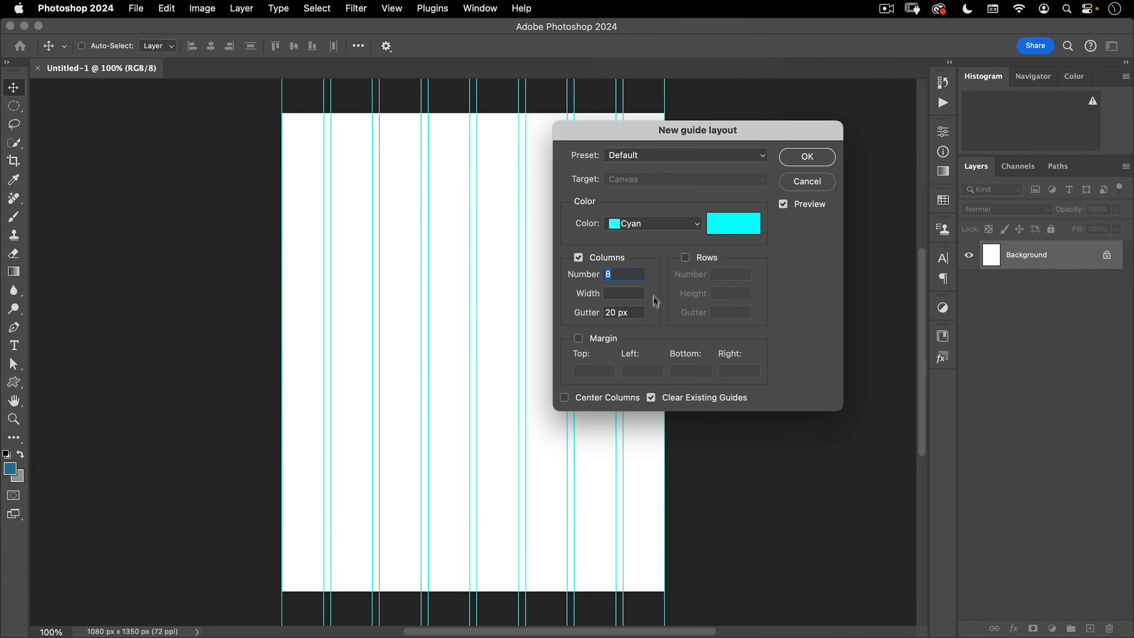
left_click(563, 272)
type("2")
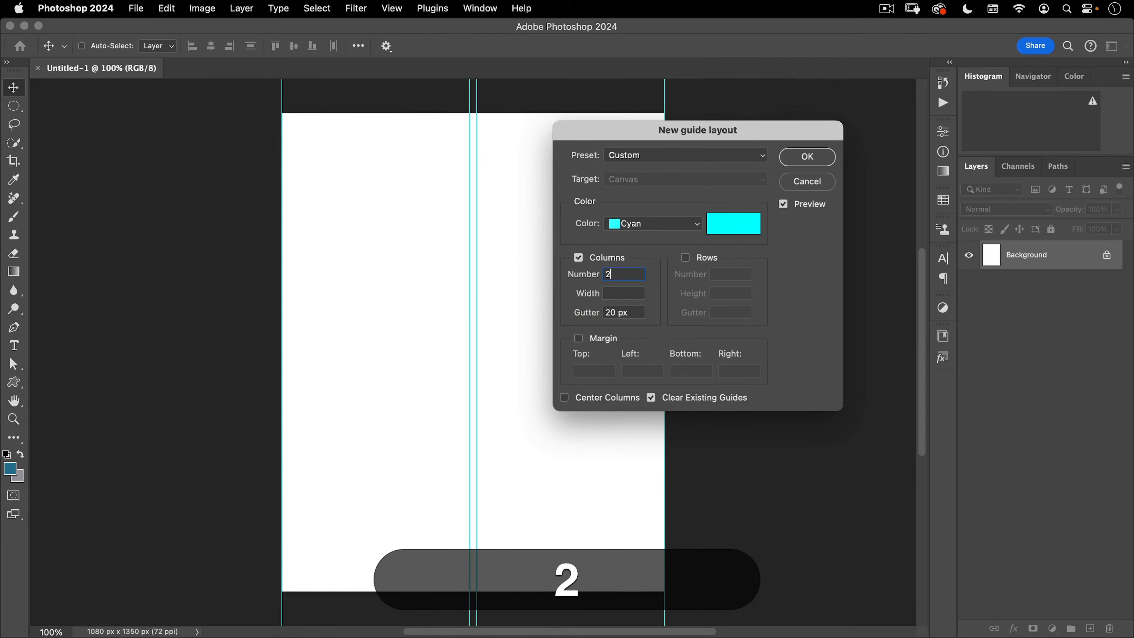
key("Tab")
key("Tab")
left_click(506, 305)
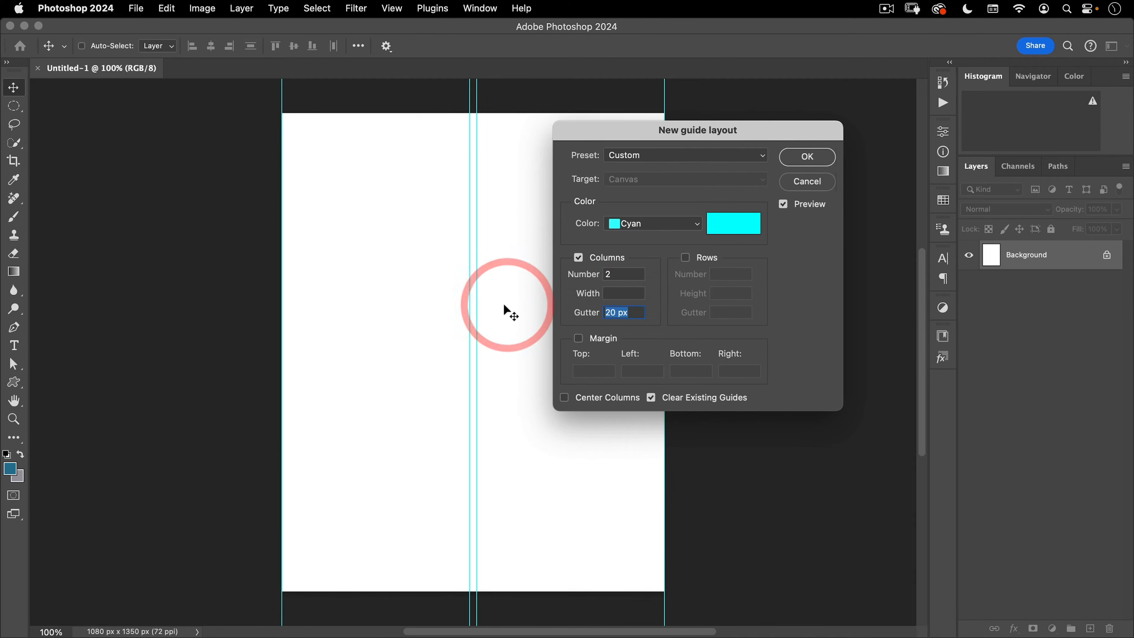
key("BackSpace")
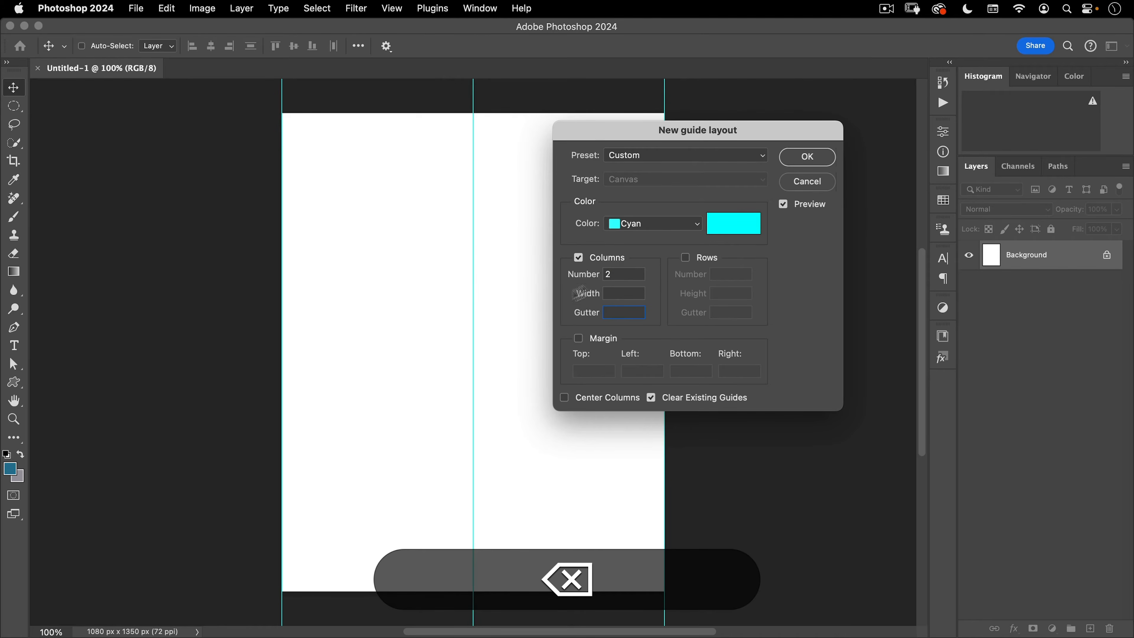
Add 7 rows to the guide layout and clear the row gutter.
left_click(698, 254)
type("7")
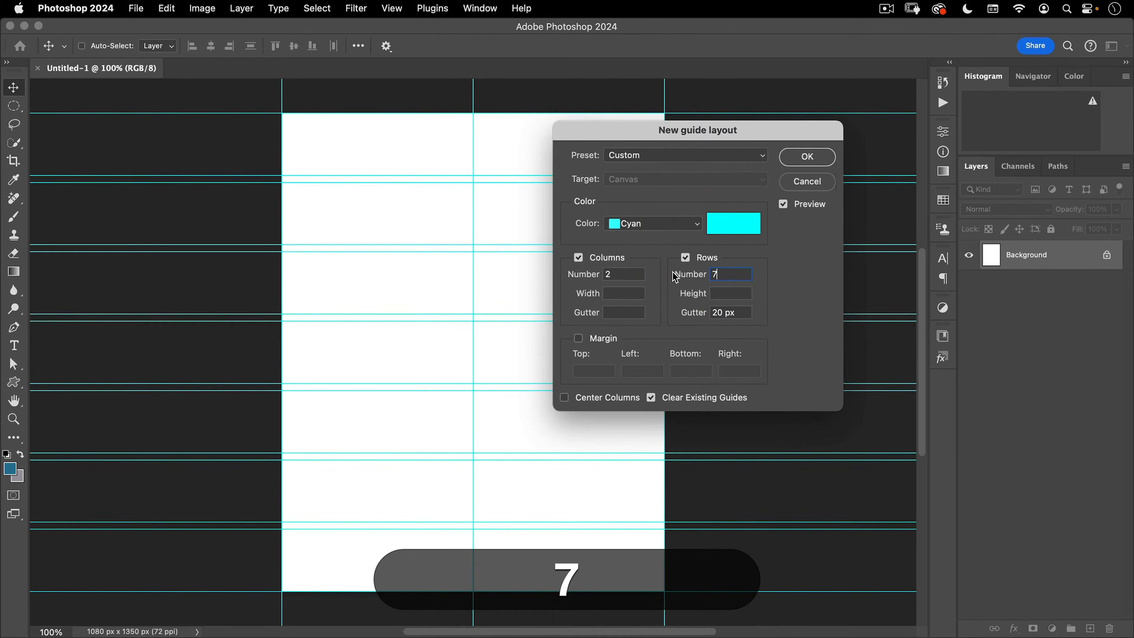
left_click(725, 313)
key("BackSpace")
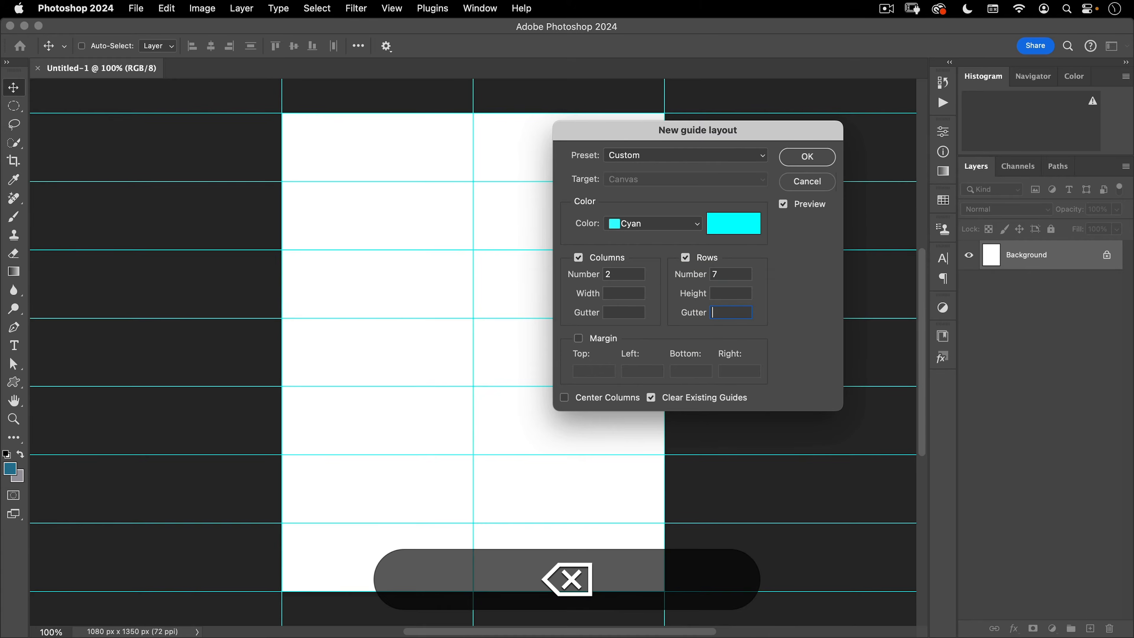
Create the guides with margins of 134 px top, 50 px bottom and 0 px left and right, and hide them on the canvas.
left_click(603, 338)
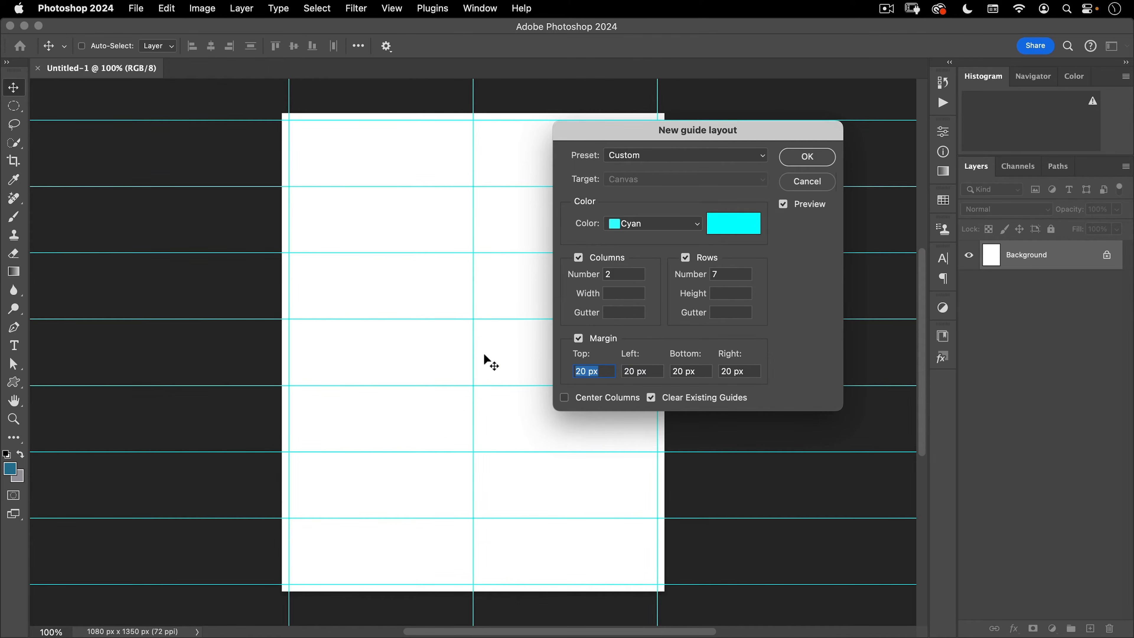
type("13")
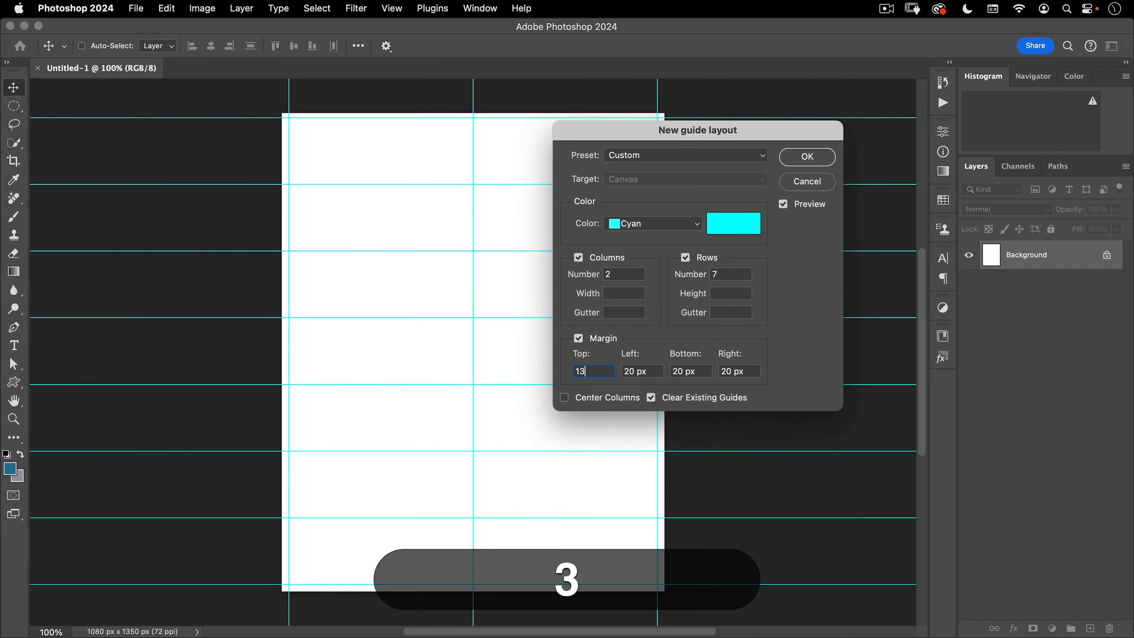
type("4")
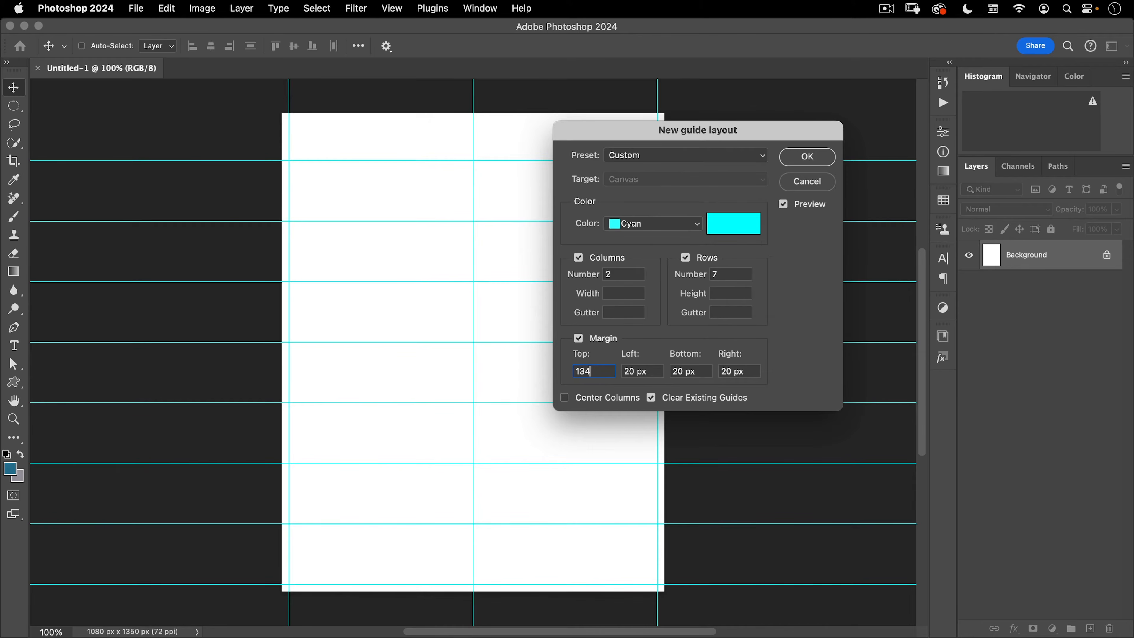
key("Tab")
type("0")
key("Tab")
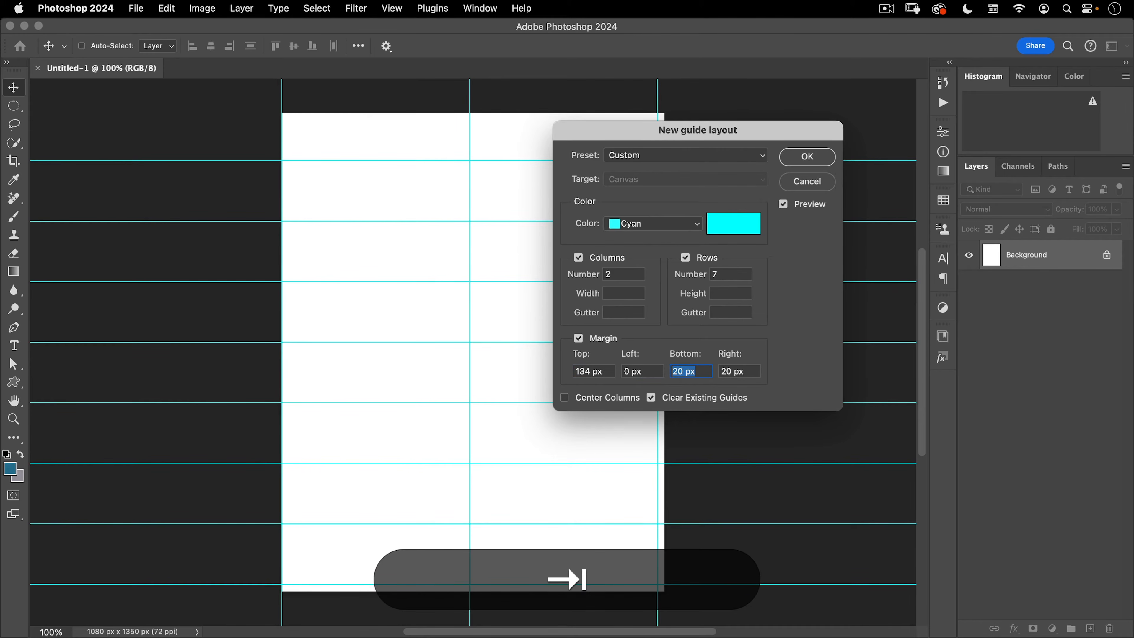
type("50")
key("Tab")
type("0")
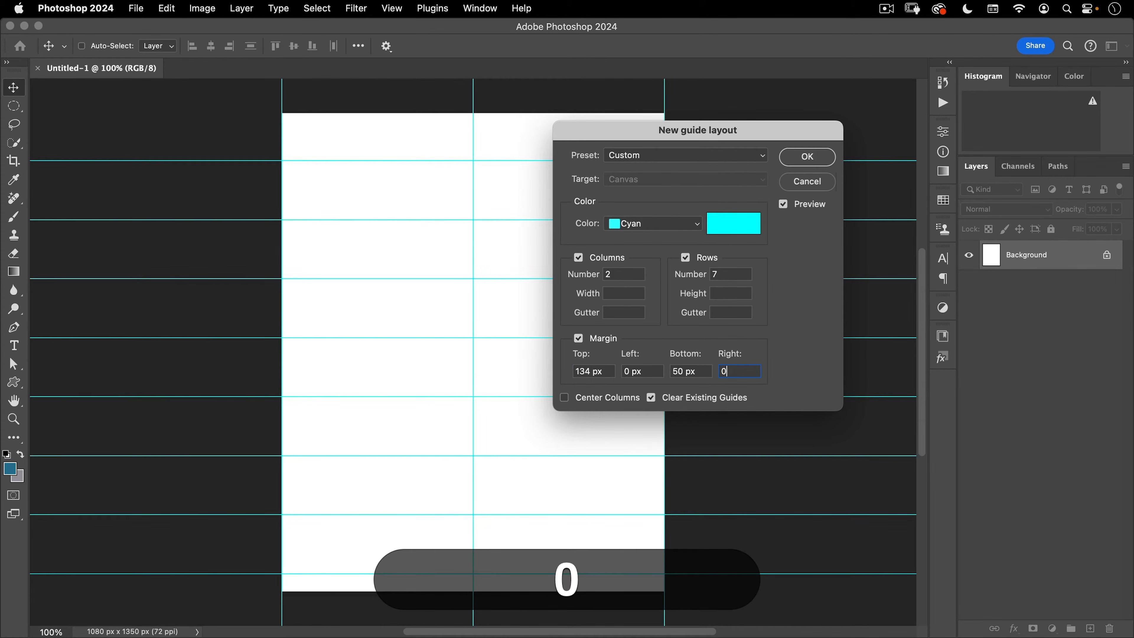
left_click(819, 160)
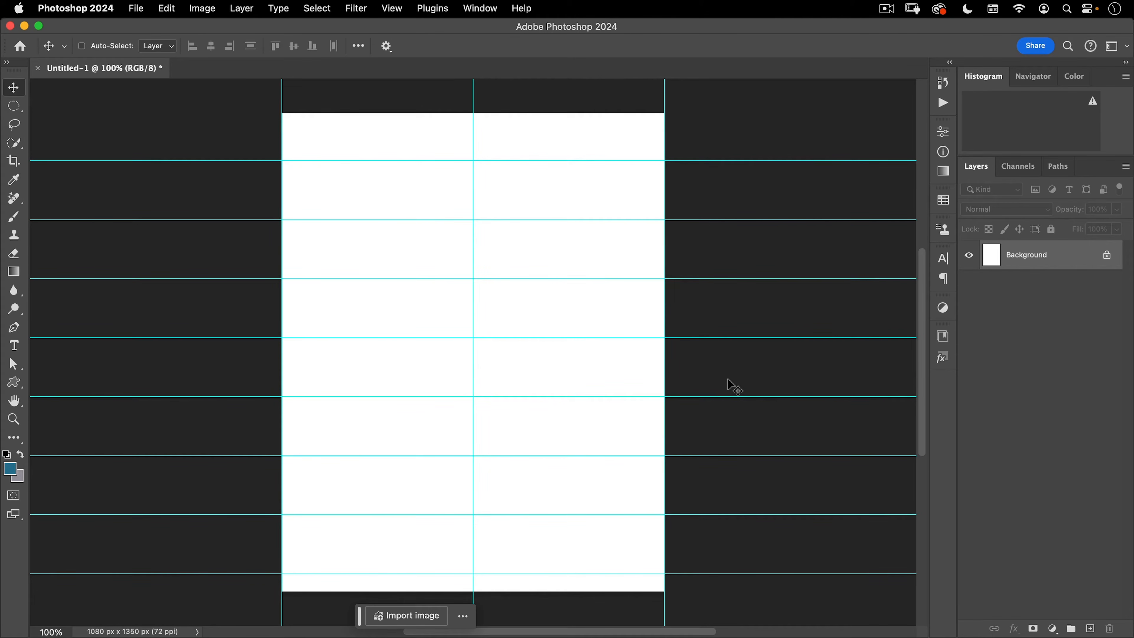
key("super")
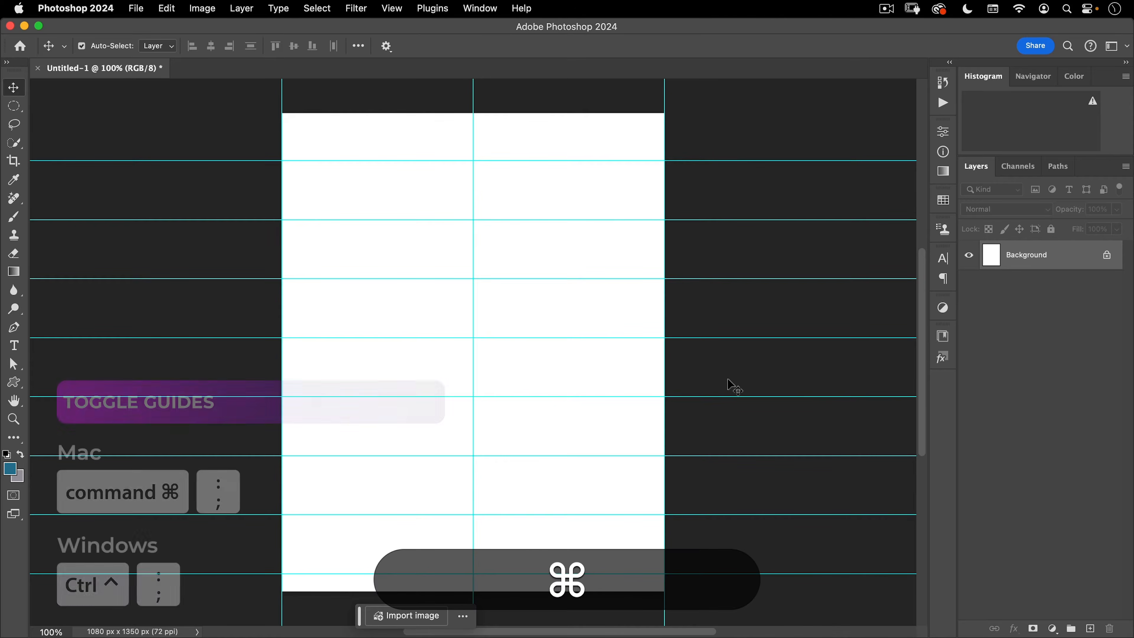
key("super+semicolon")
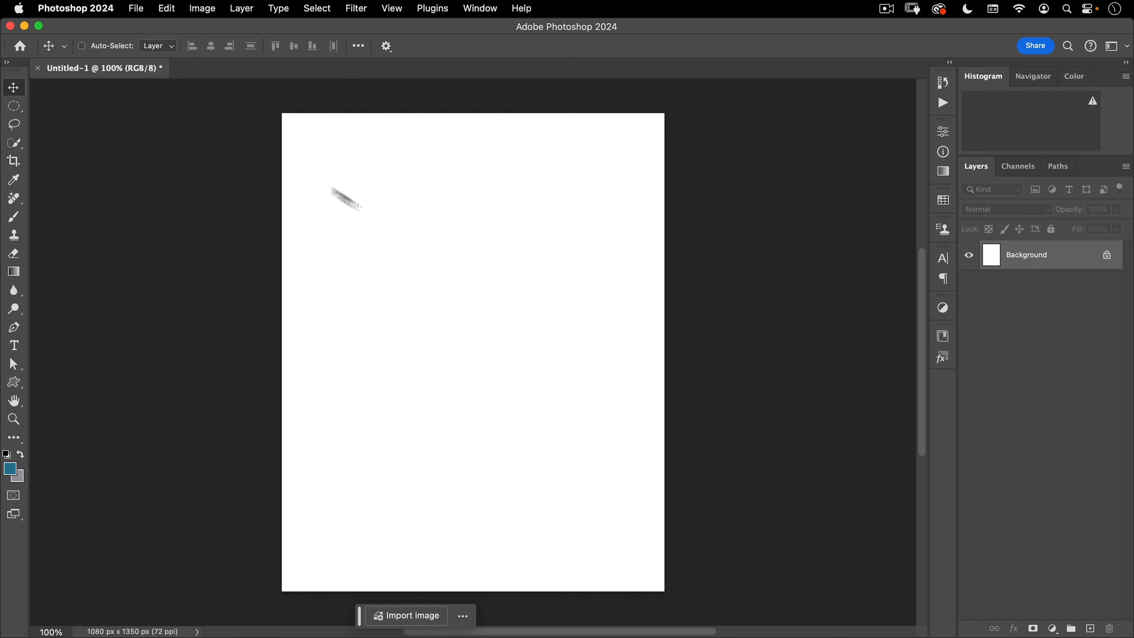
Place Texturelabs_Paper_140L.jpg from the assets folder as an embedded image in the document.
left_click(135, 9)
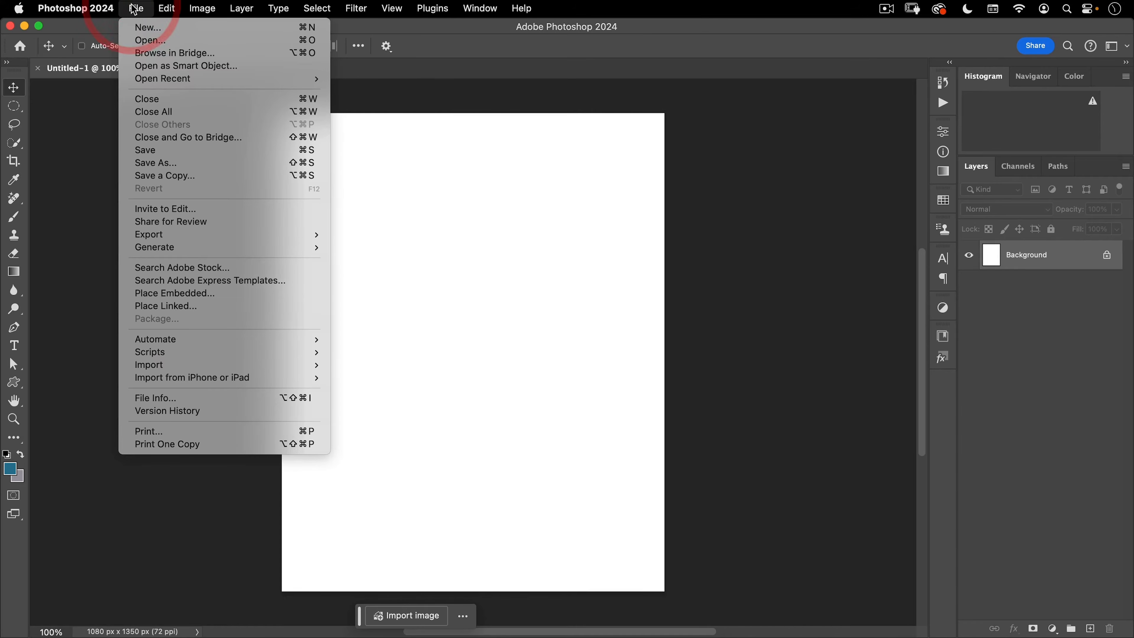
left_click(149, 293)
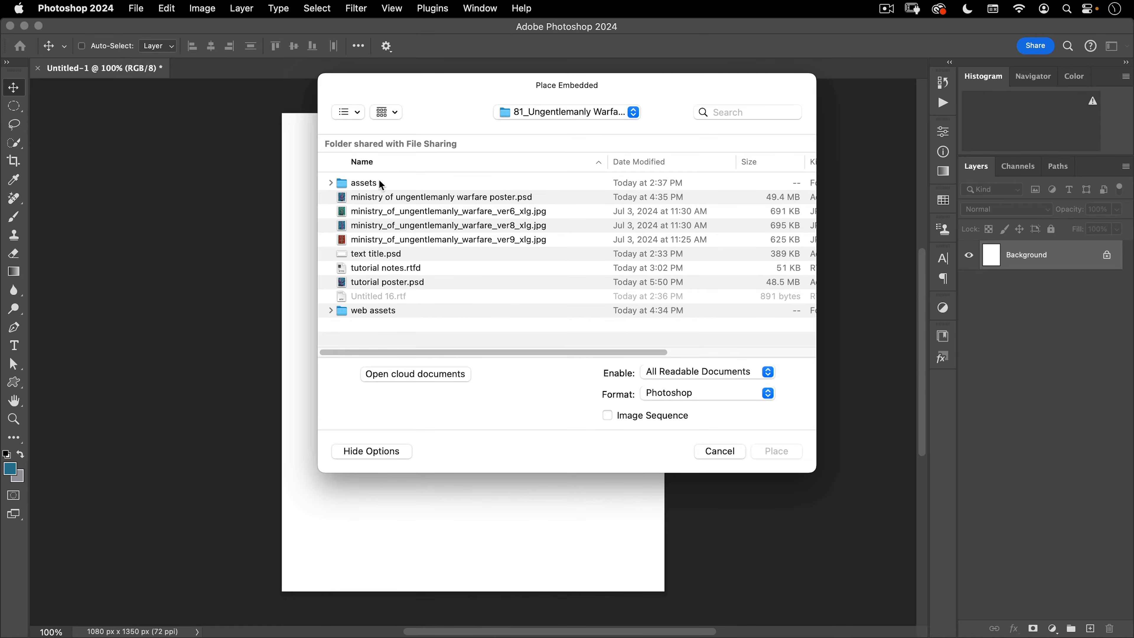
left_click(379, 180)
double_click(357, 182)
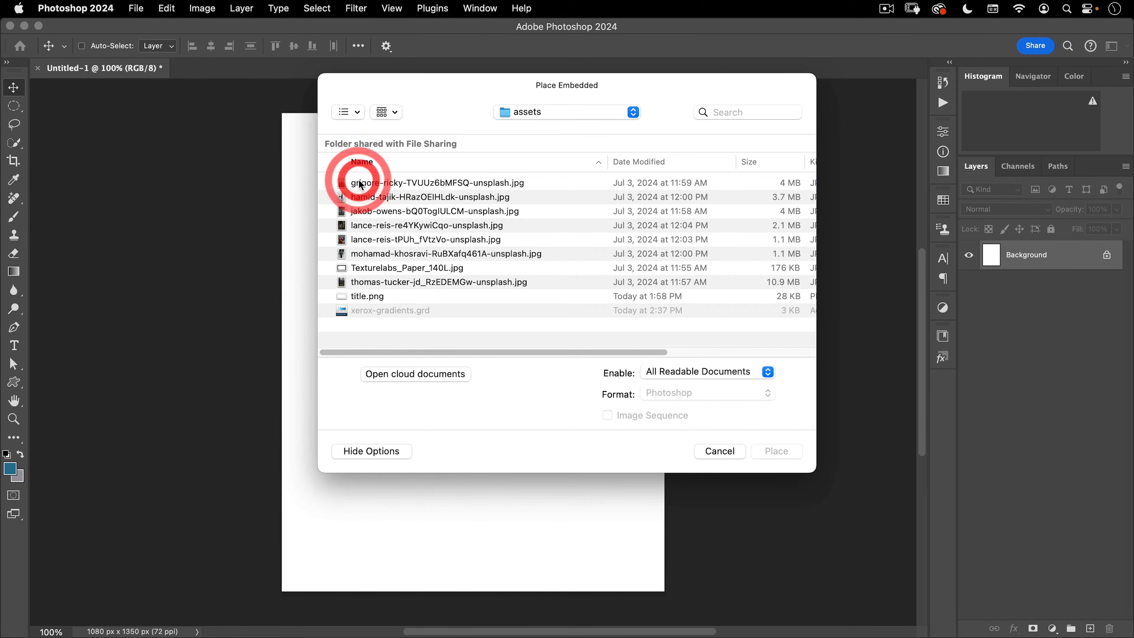
left_click(367, 269)
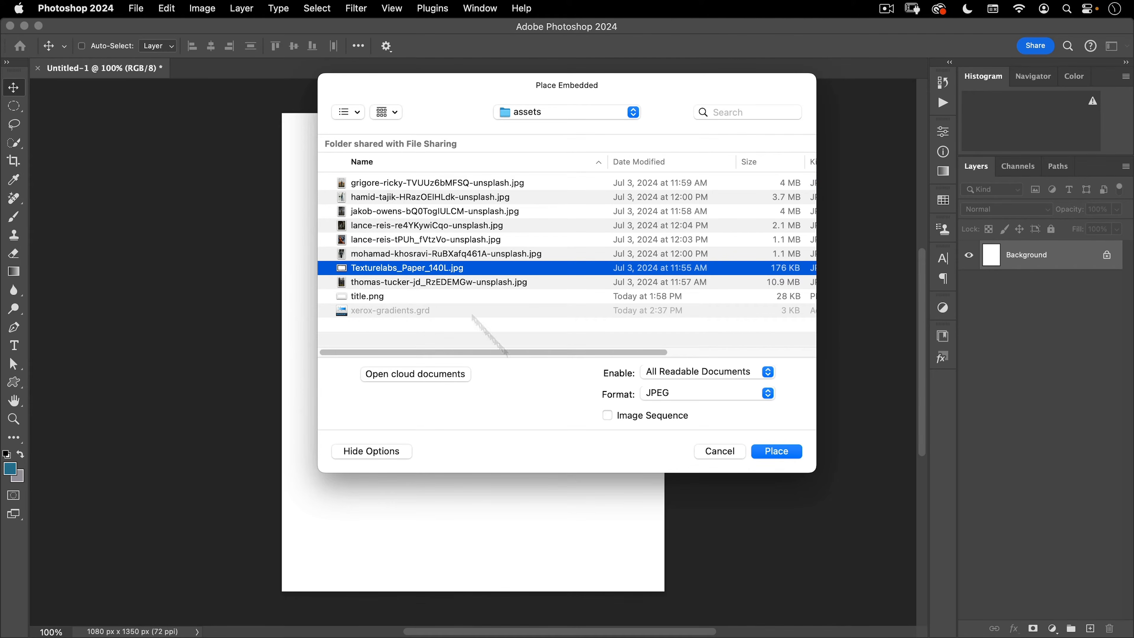
left_click(778, 451)
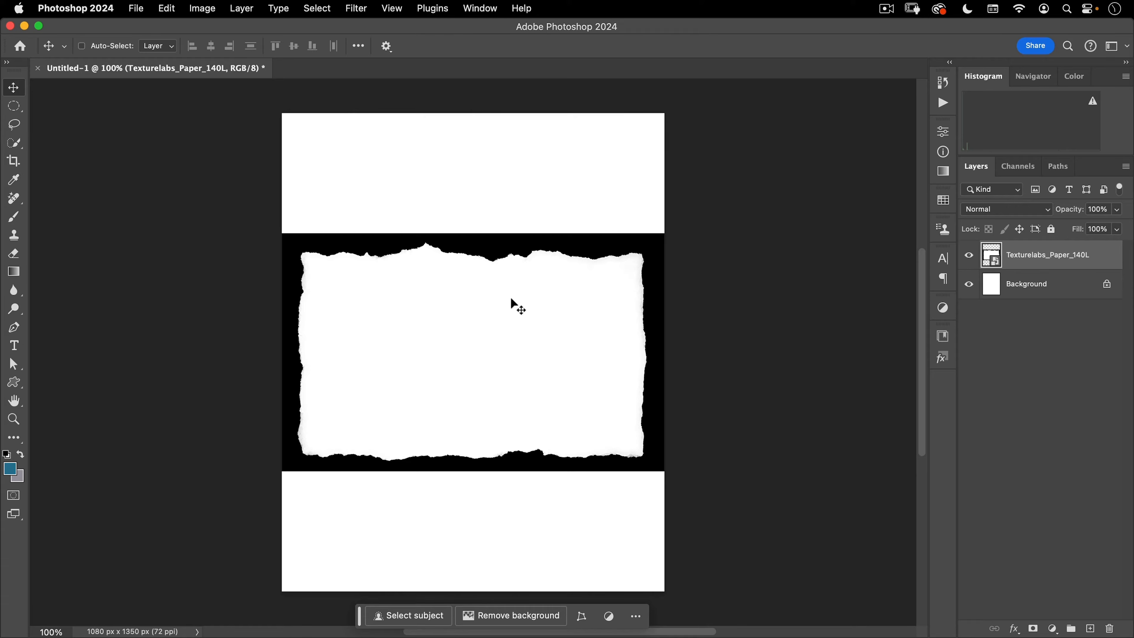
Free-transform the paper texture, rotating it 90° and scaling it up proportionally from its center to about 41.9%.
key("super+t")
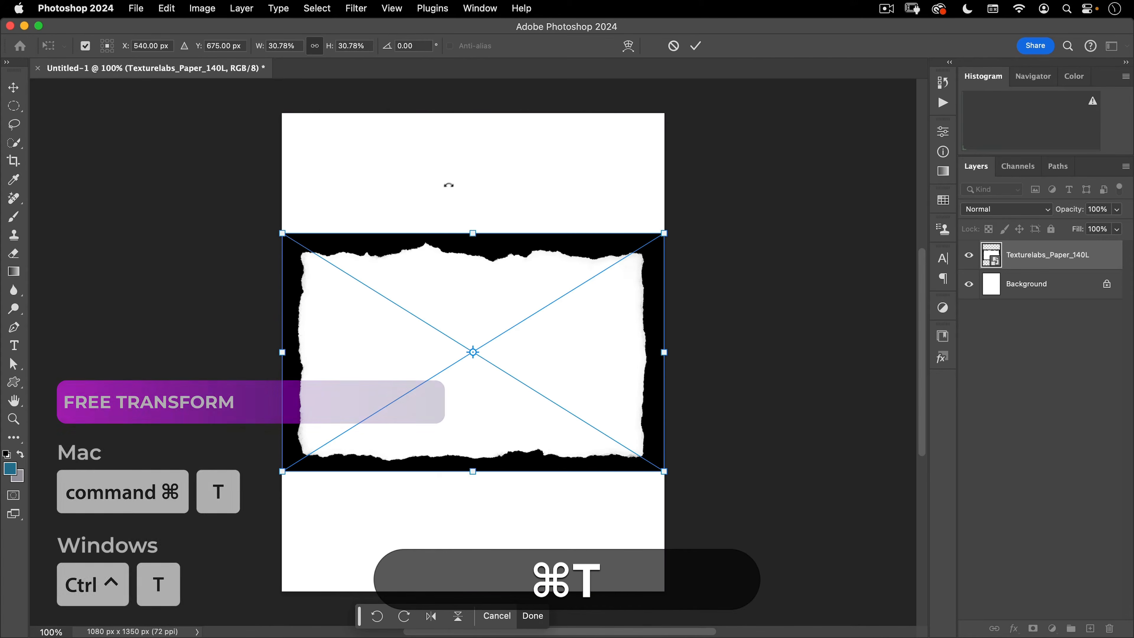
left_click_drag(448, 182, 578, 322)
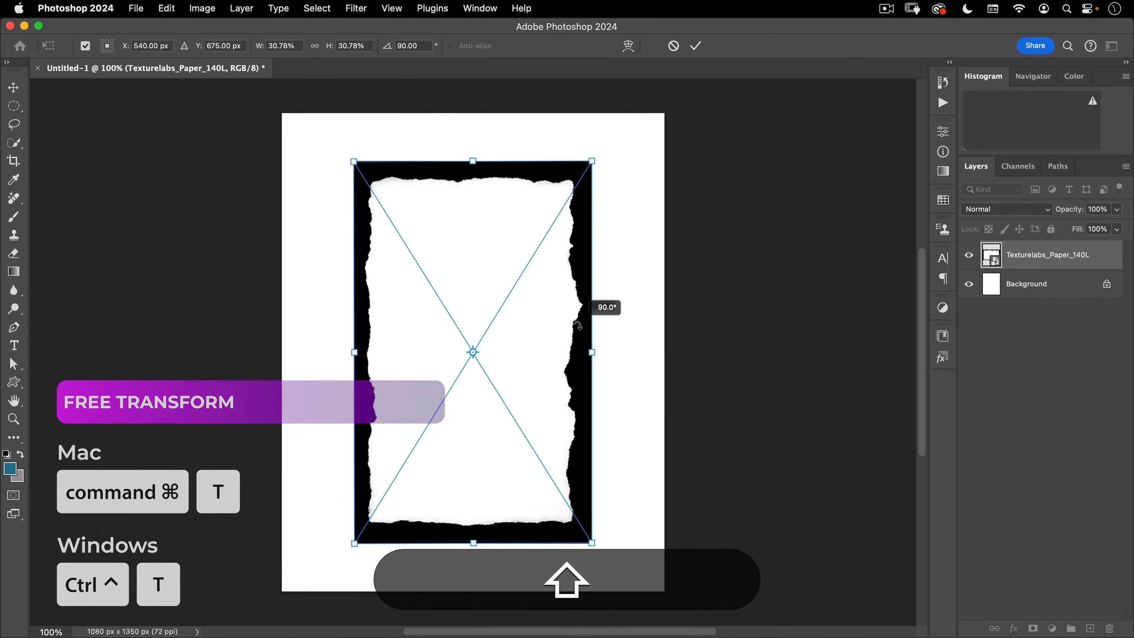
left_click_drag(591, 162, 663, 114)
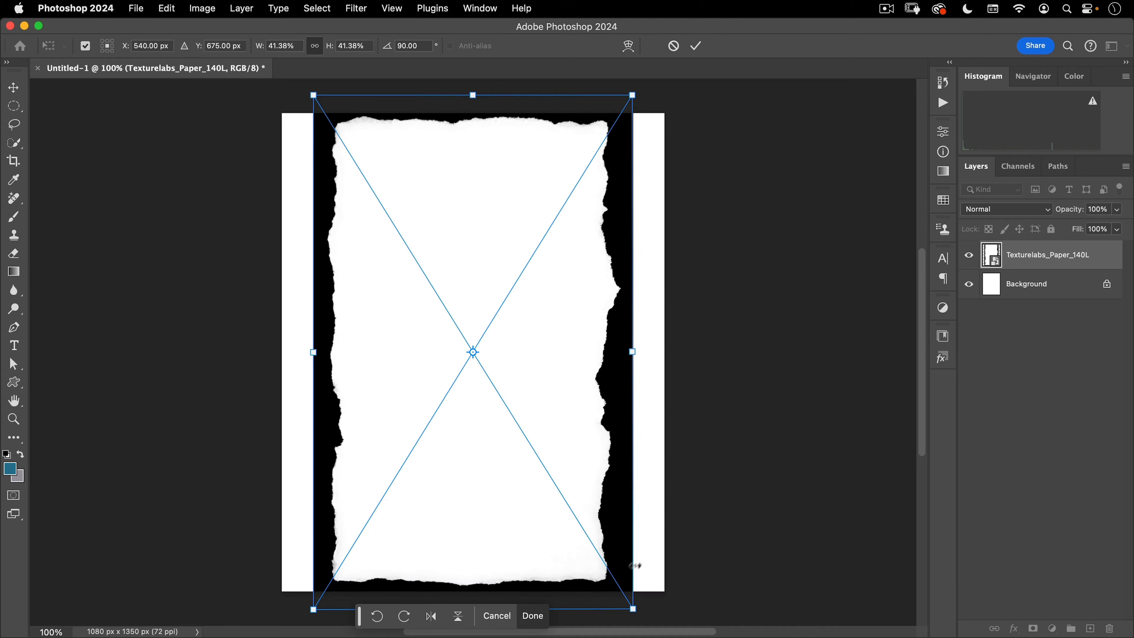
left_click_drag(631, 613, 635, 612)
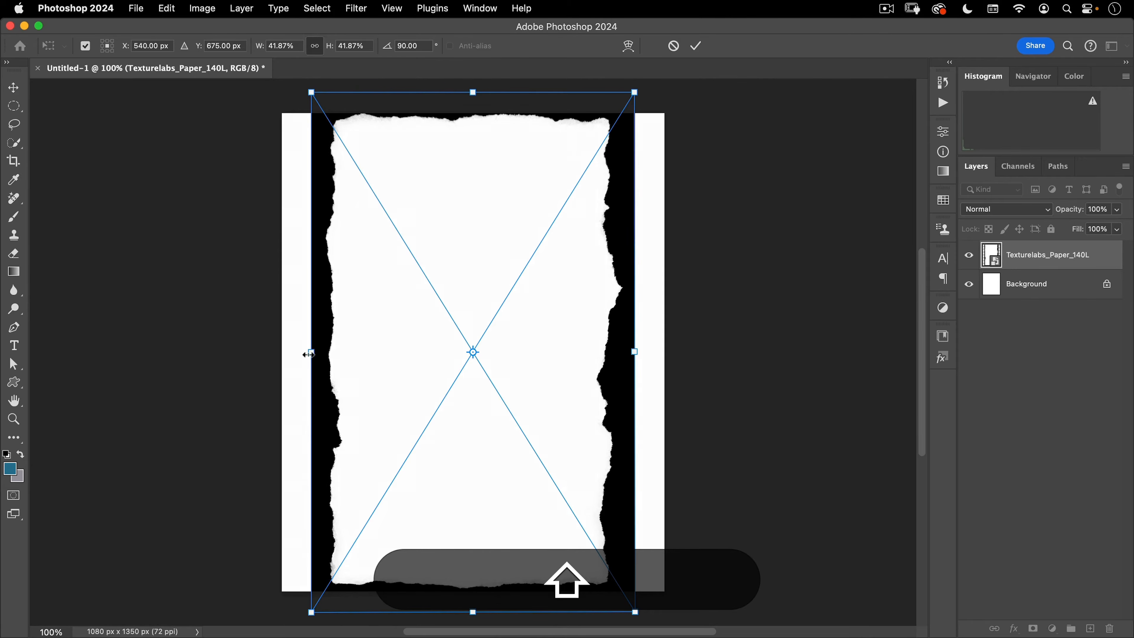
Stretch the paper non-proportionally to about 54.3% across the canvas and about 48.2% from top to bottom.
left_click_drag(311, 352, 270, 352)
left_click_drag(634, 351, 689, 355)
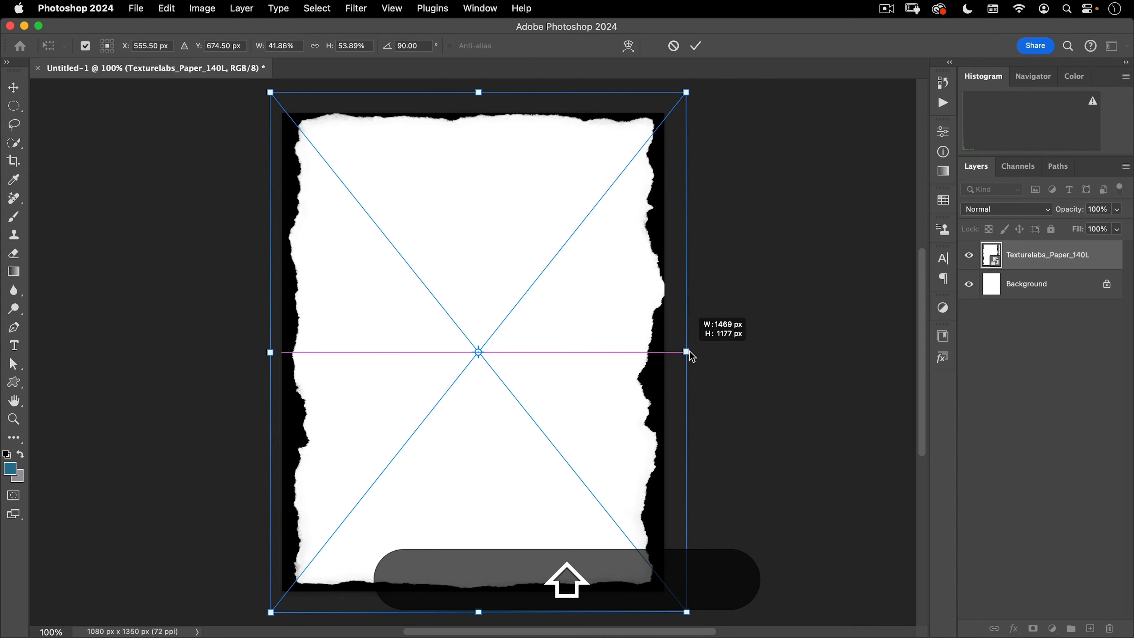
left_click(571, 226)
left_click_drag(480, 94, 481, 94)
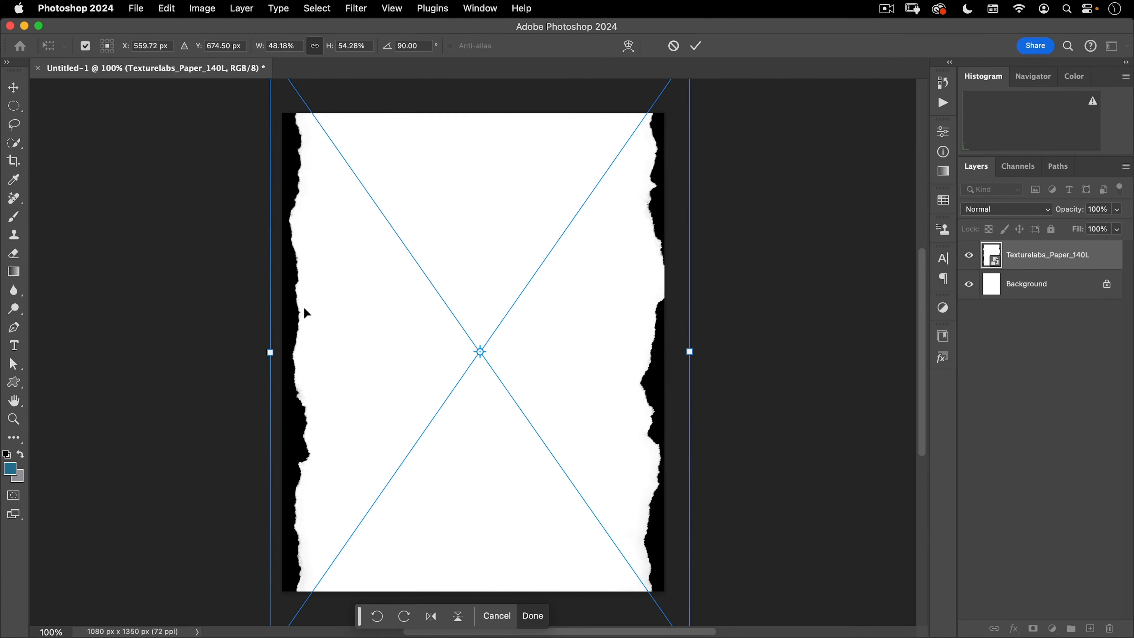
scroll(427, 284, "down", 2)
left_click(408, 297)
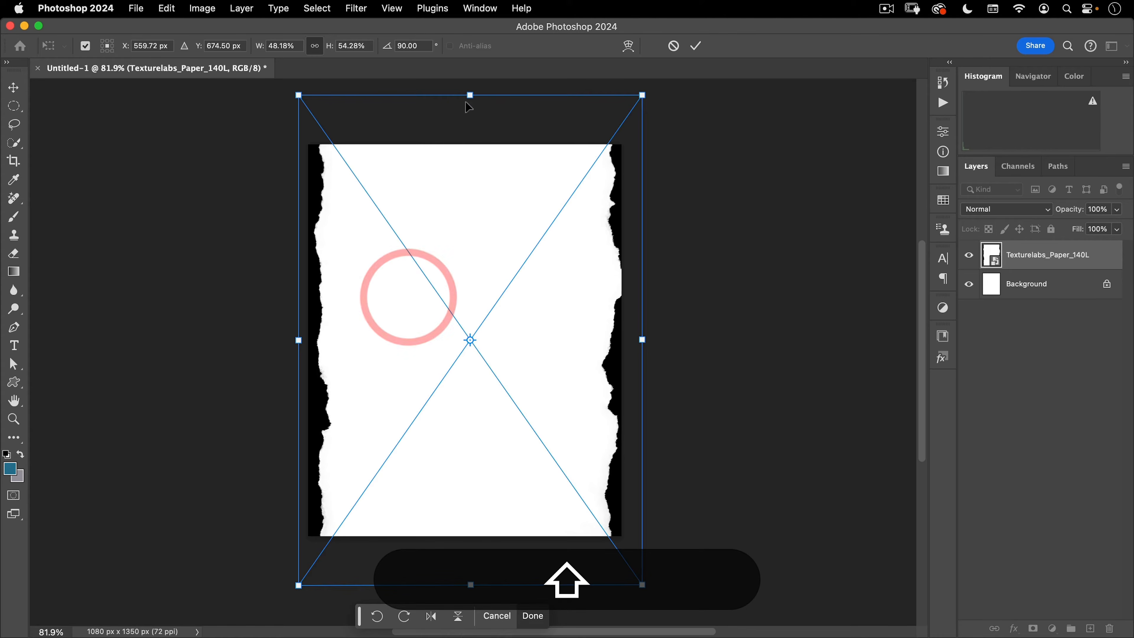
Pull the paper's top and bottom inward to about 41.7%, widen its left side to about 55% overall, and apply the transform.
left_click_drag(470, 95, 470, 130)
left_click_drag(471, 586, 471, 553)
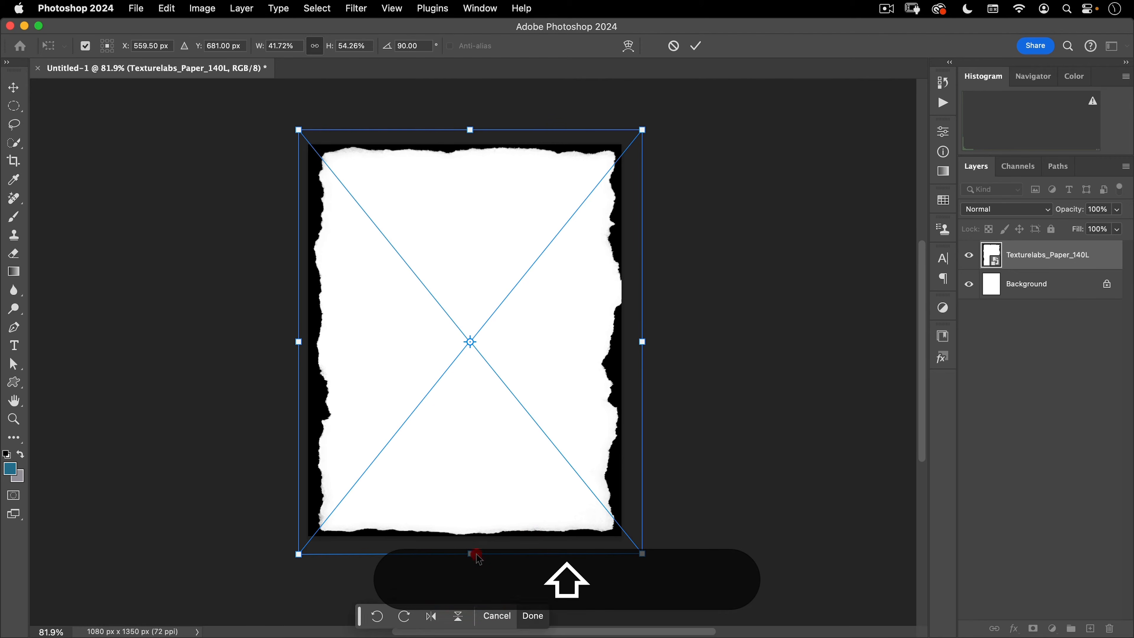
left_click_drag(295, 342, 289, 338)
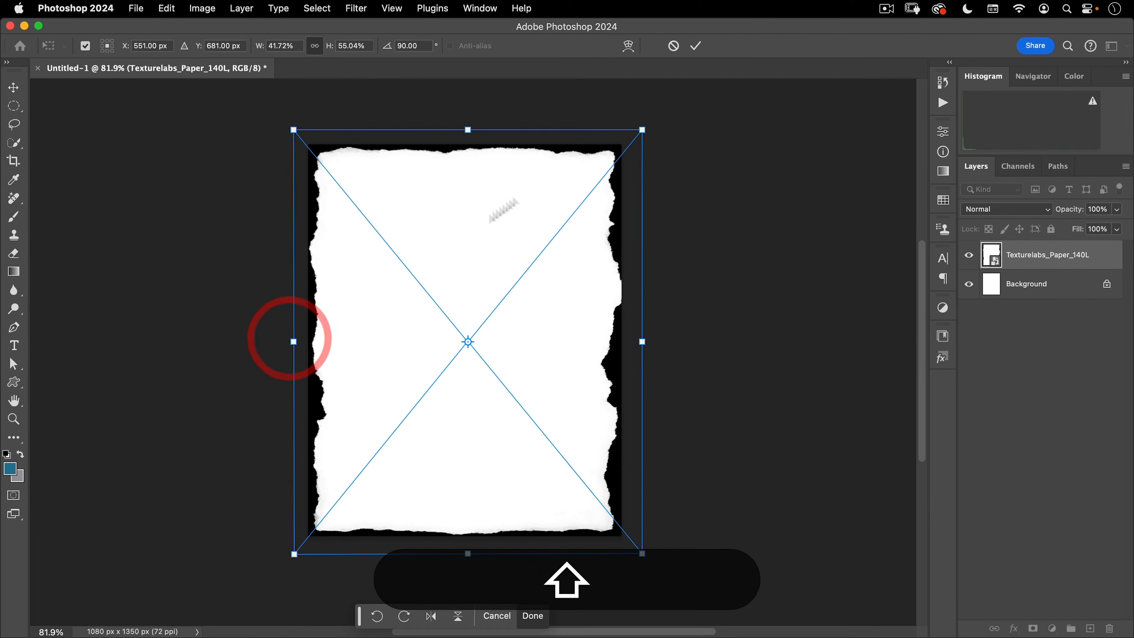
left_click(697, 46)
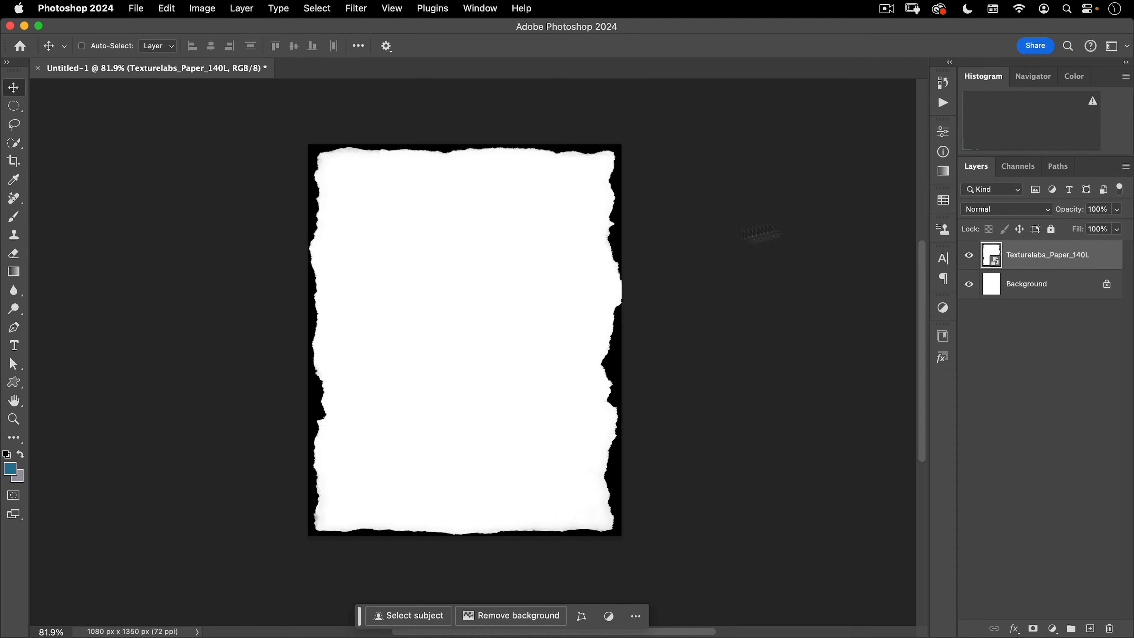
Load the RGB composite channel as a selection and invert it to select the dark border around the torn paper.
left_click(1026, 170)
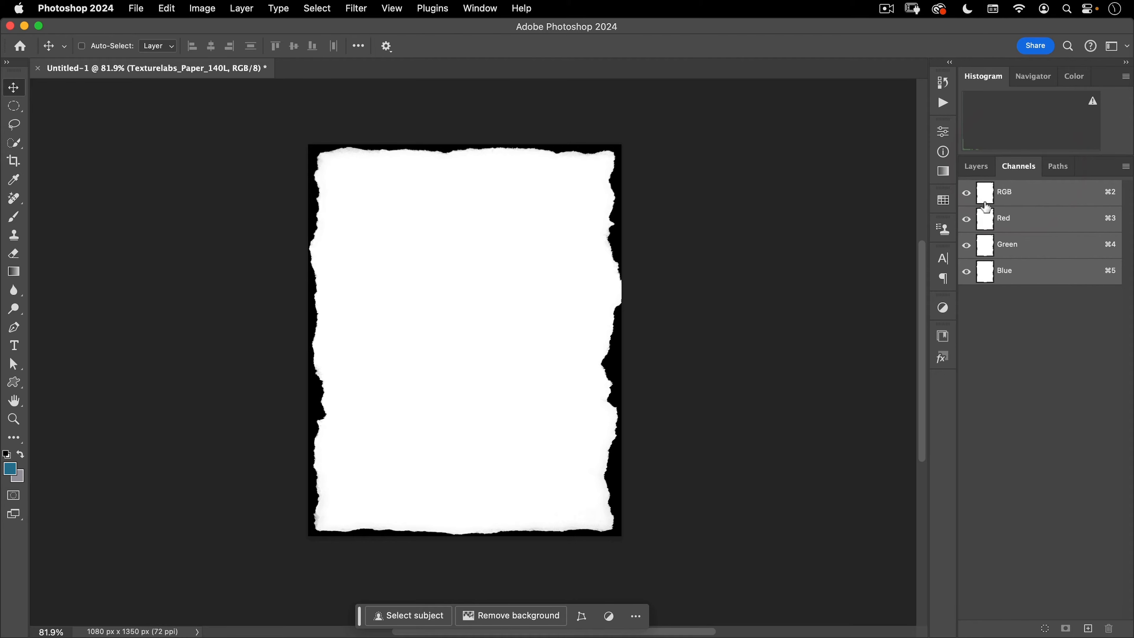
key("super")
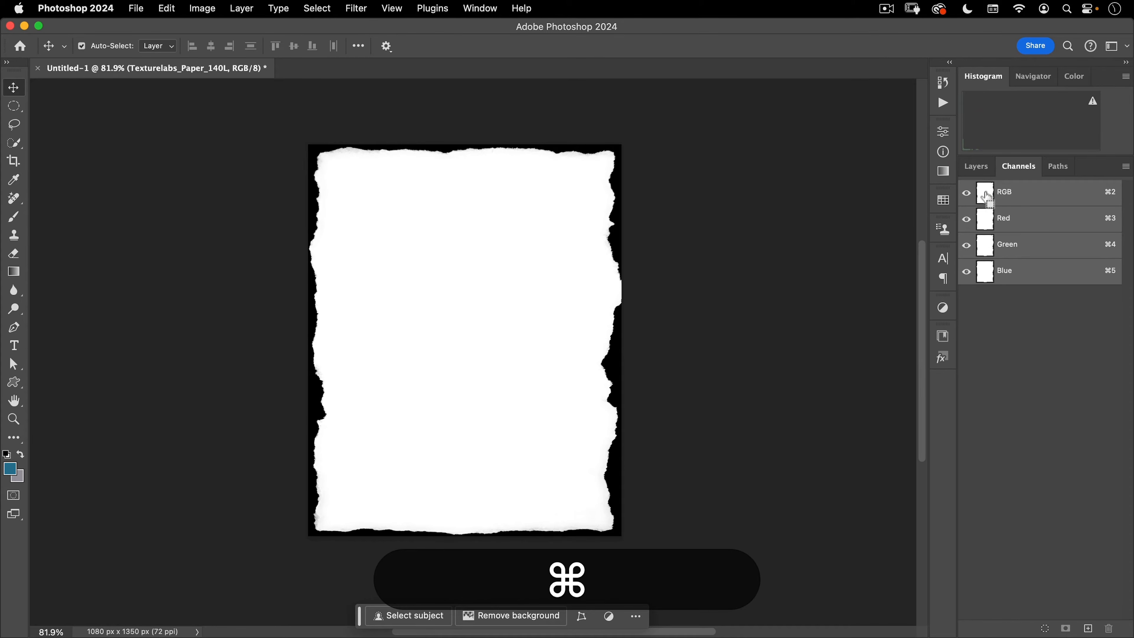
left_click(984, 197, "super")
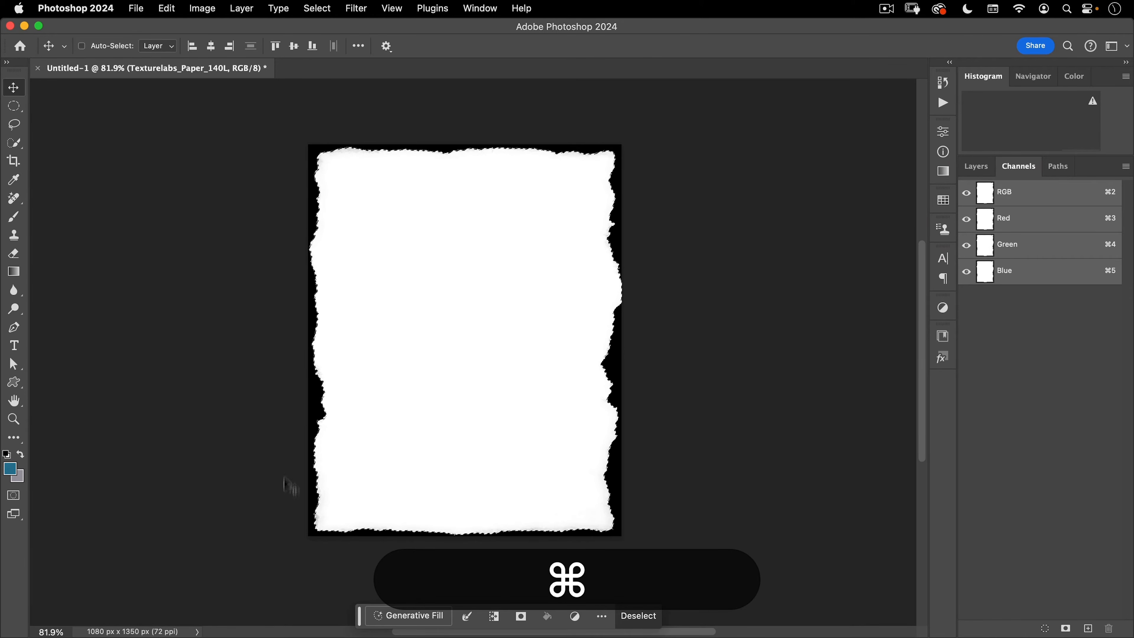
left_click(976, 166)
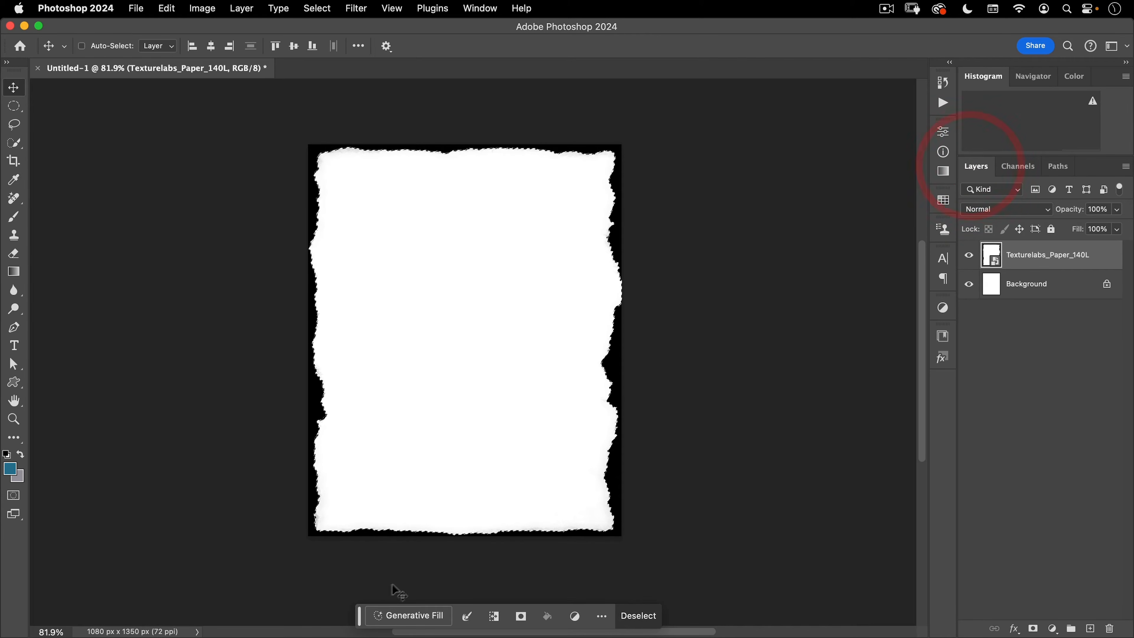
left_click_drag(359, 622, 349, 599)
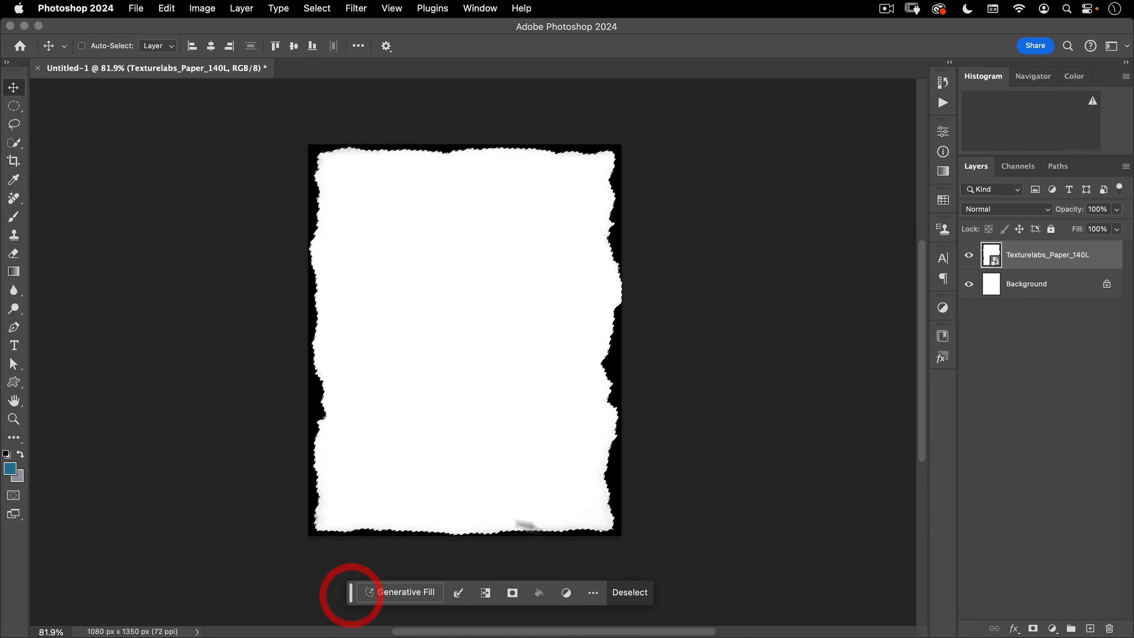
left_click(488, 597)
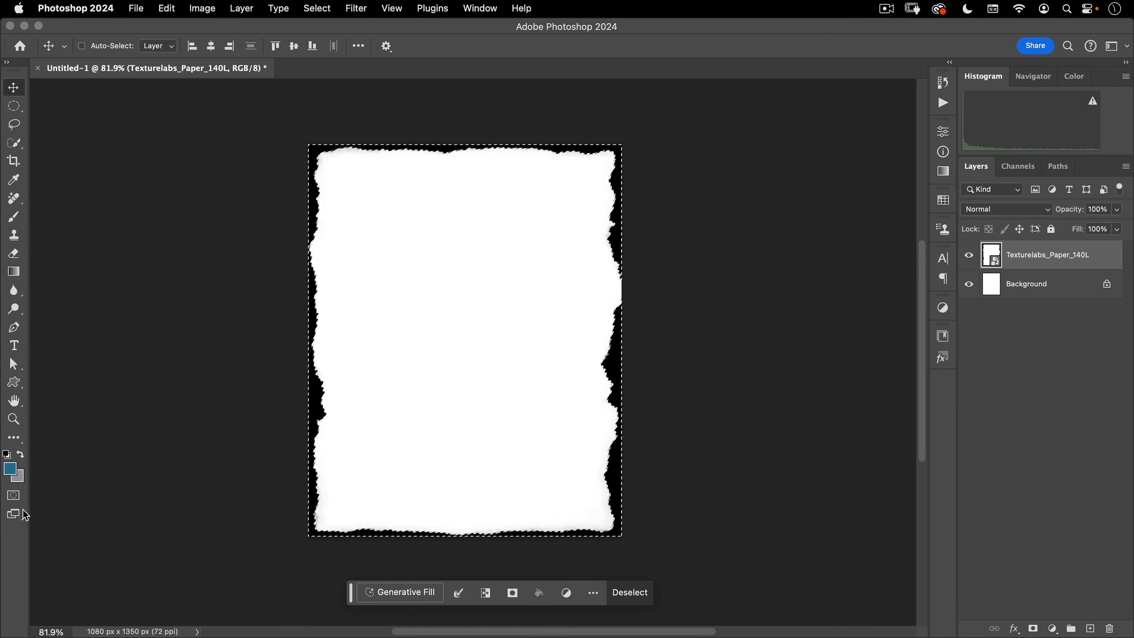
Set the foreground color to #e4e0d1.
left_click(10, 468)
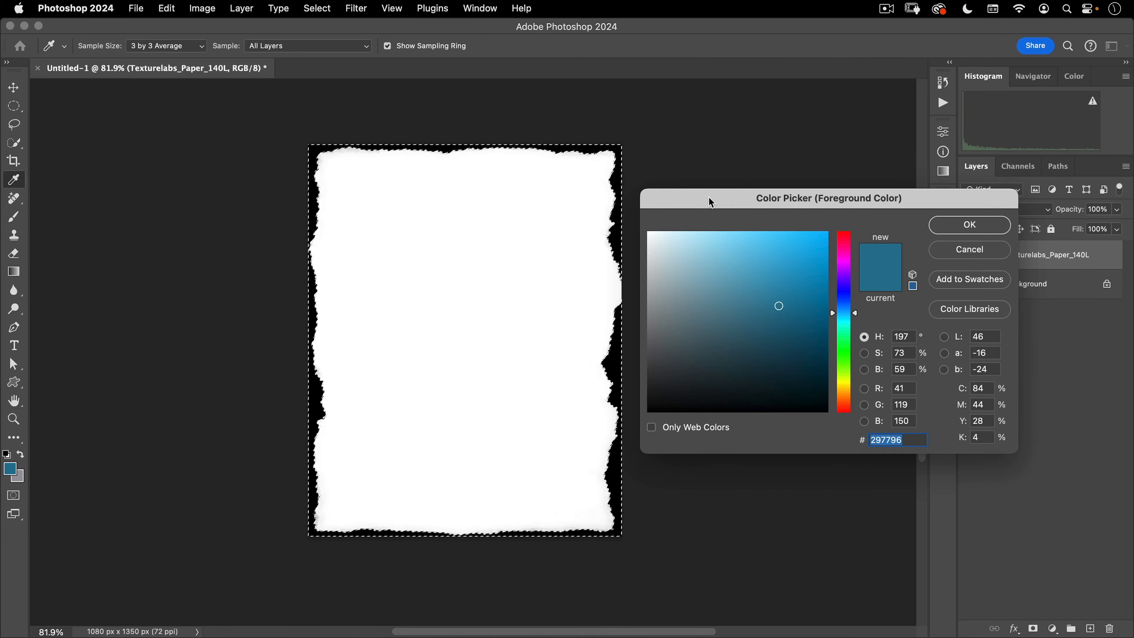
left_click_drag(712, 202, 687, 173)
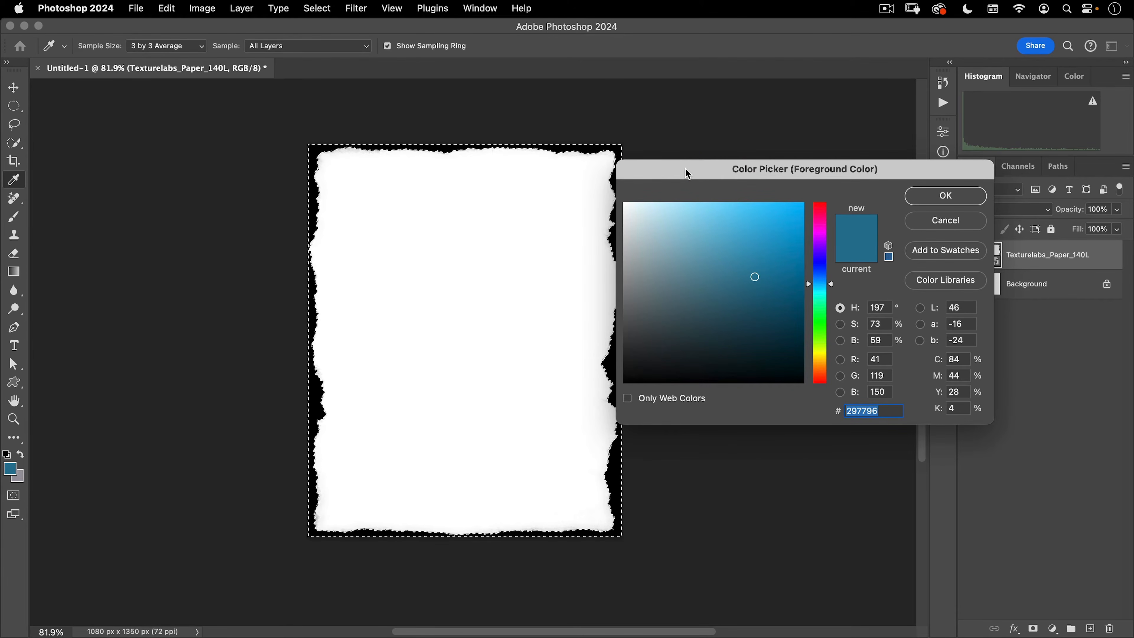
type("e4")
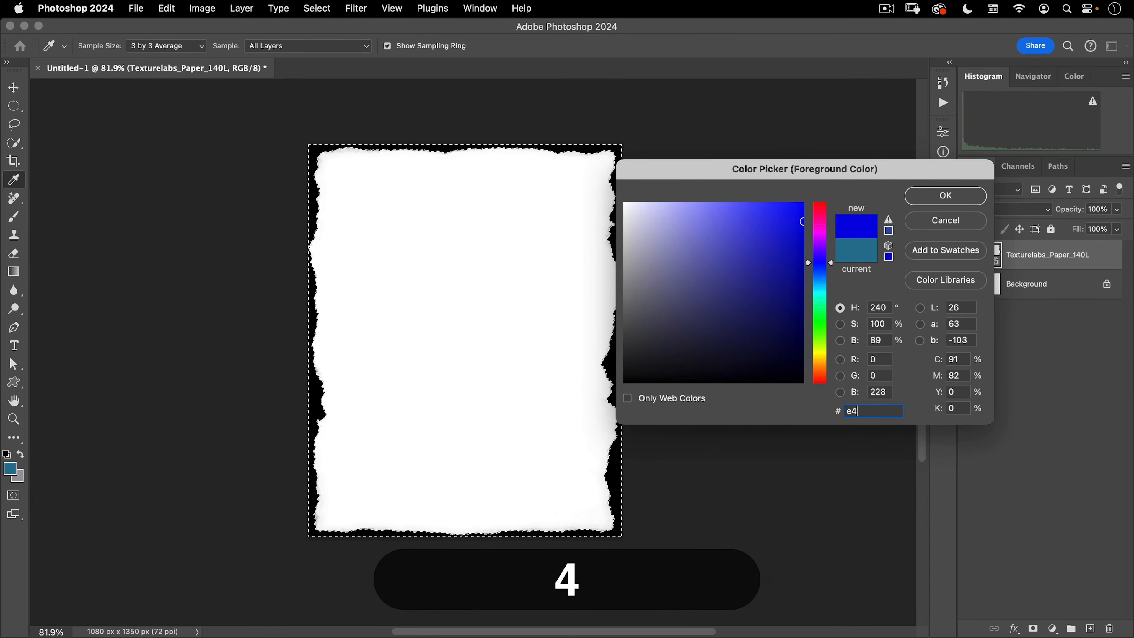
type("e0d")
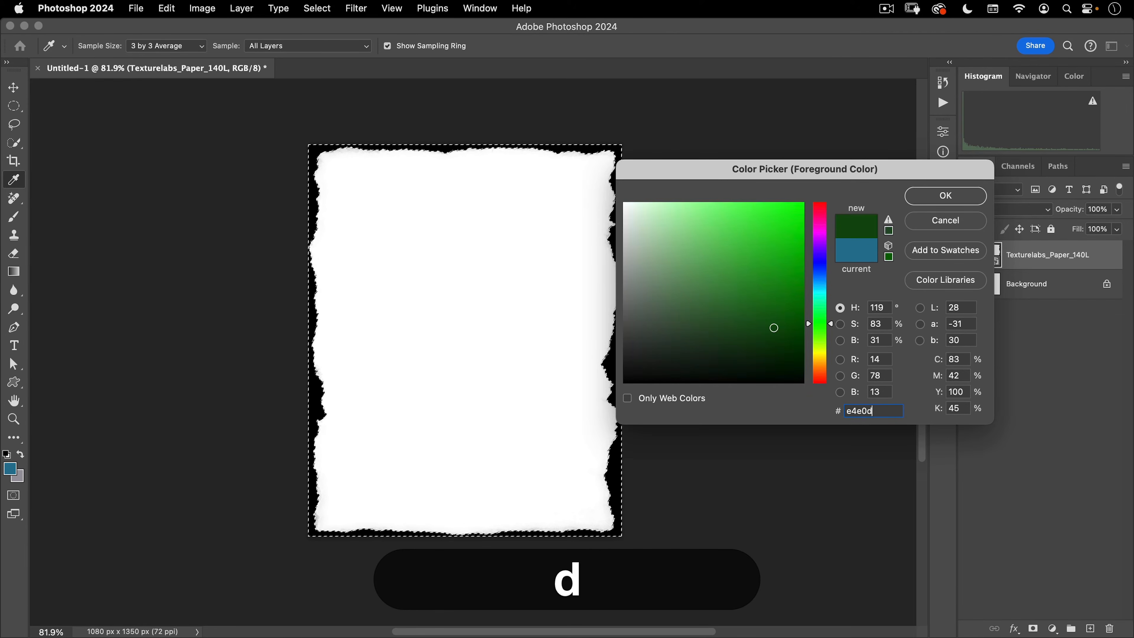
type("1")
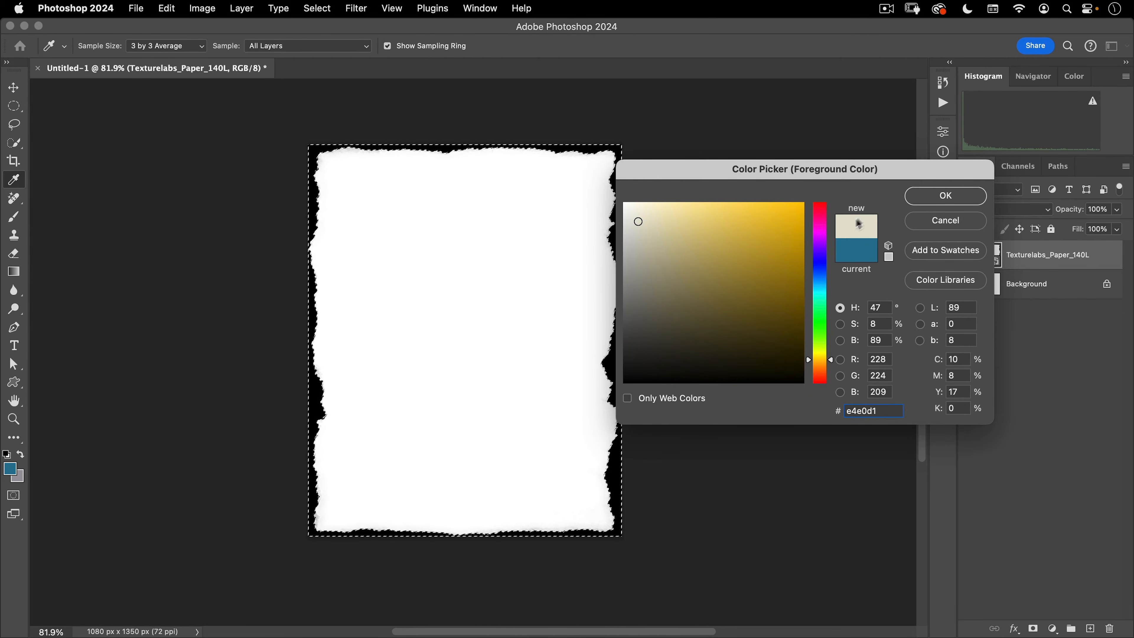
left_click(945, 195)
key("v")
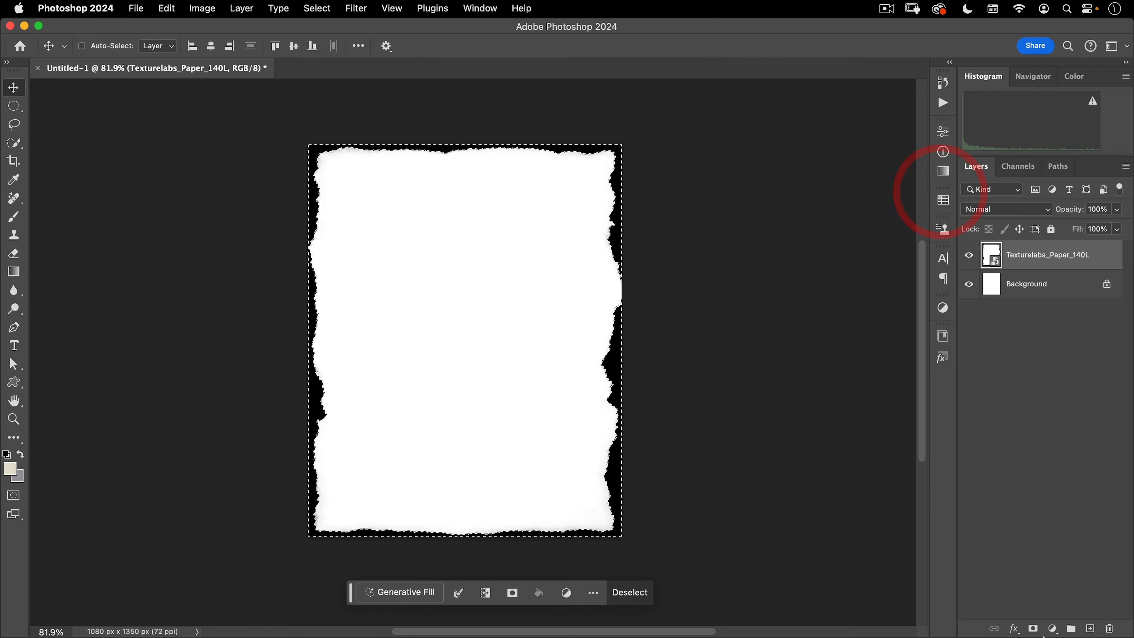
Add a Solid Color fill layer in the foreground color, masked by the border selection, and delete the Texturelabs_Paper_140L layer.
left_click(1052, 628)
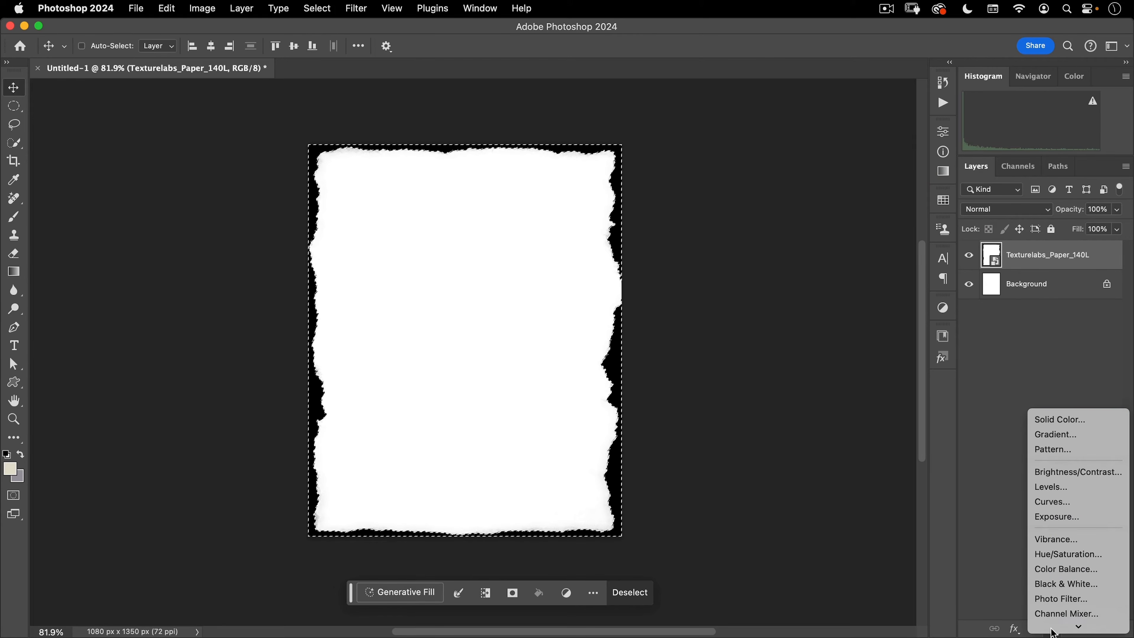
left_click(1067, 422)
left_click(966, 202)
key("v")
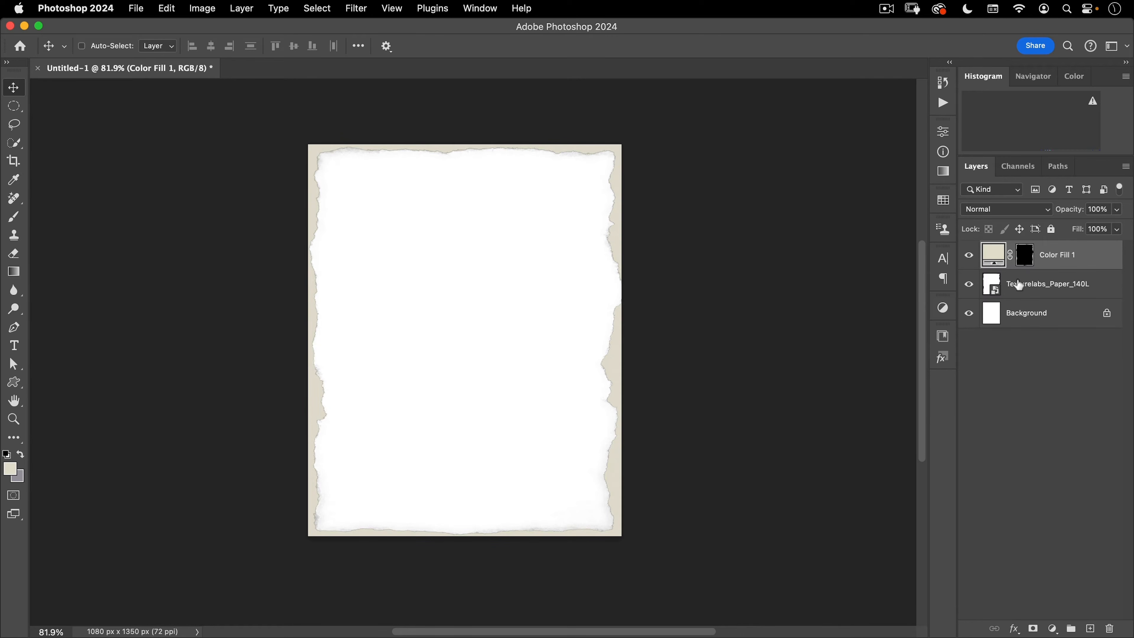
left_click_drag(1030, 289, 1111, 628)
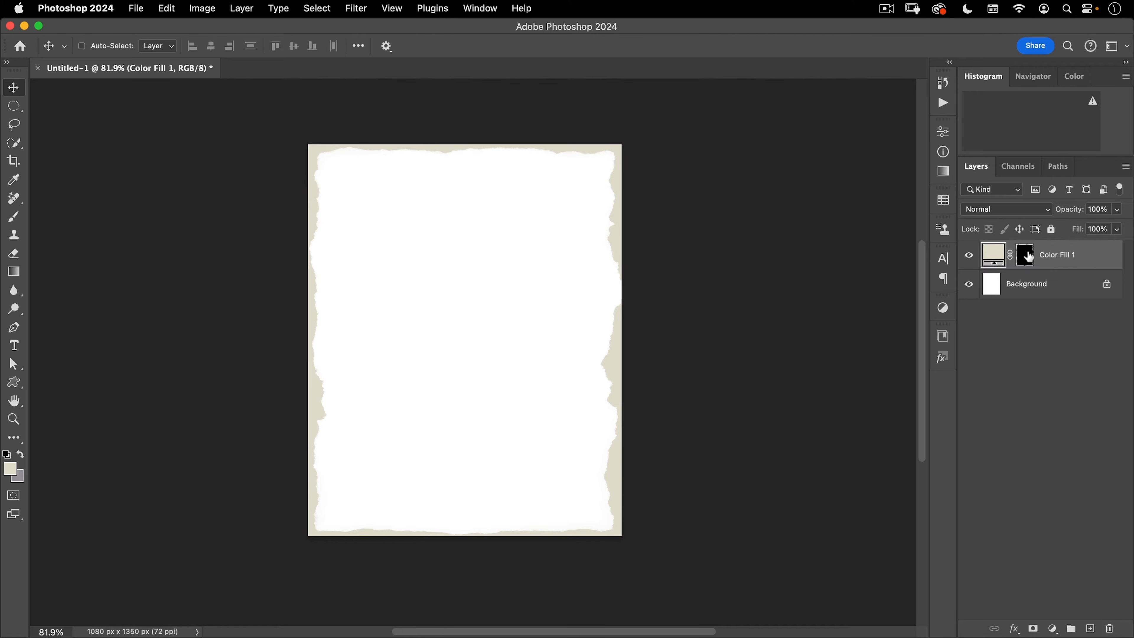
Add a Solid Color fill layer directly above Background with hue 0, saturation 0 and brightness 50%.
left_click(1021, 290)
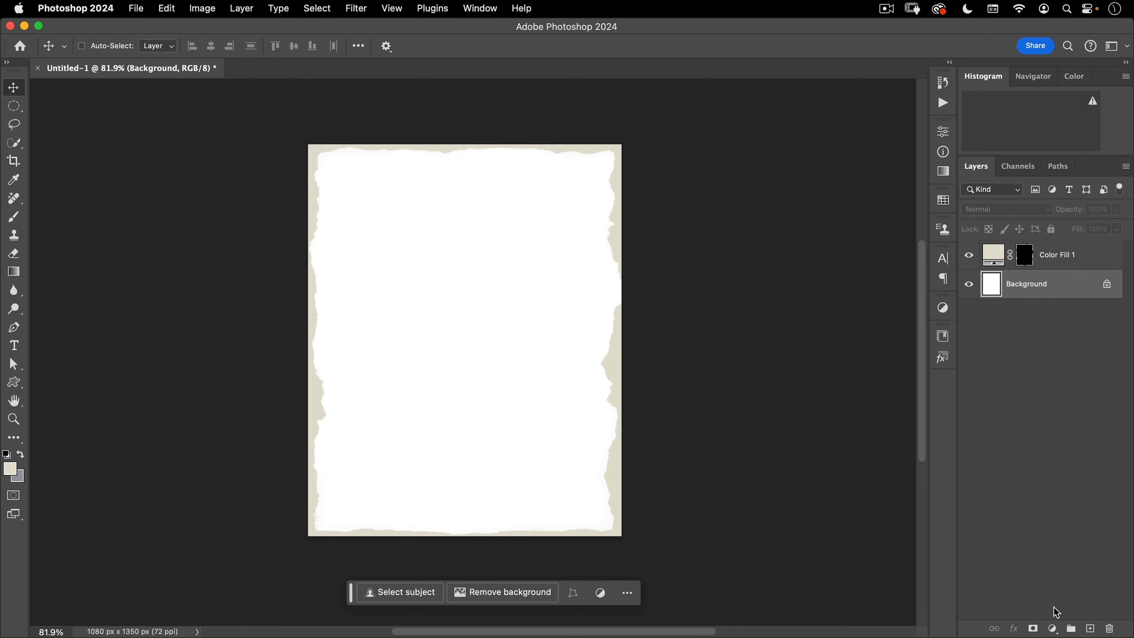
left_click(1051, 630)
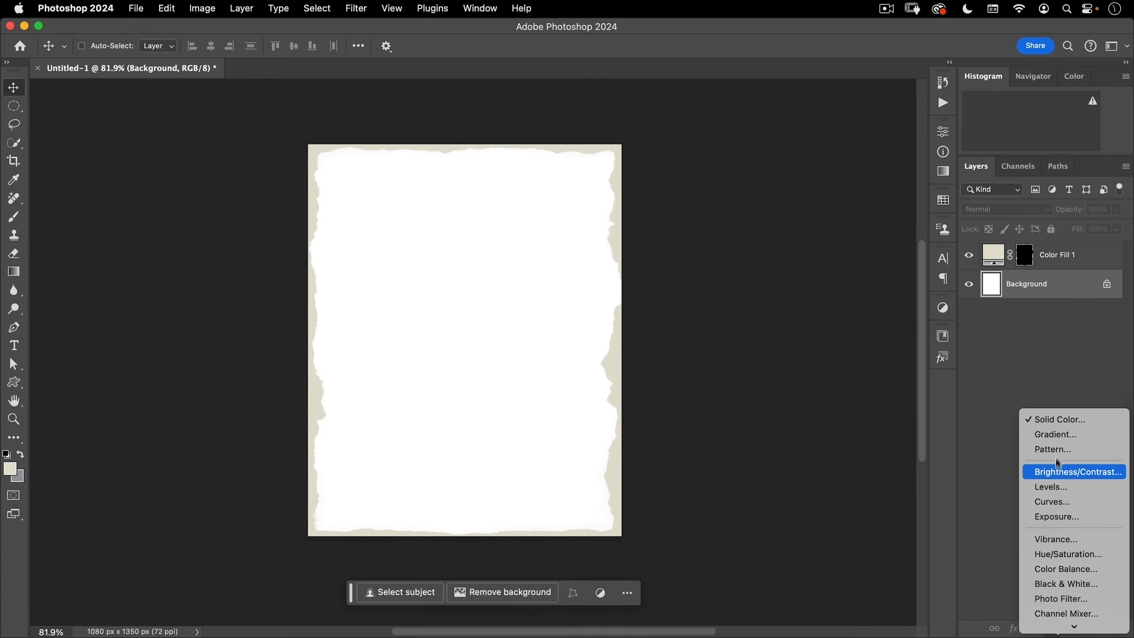
left_click(1064, 420)
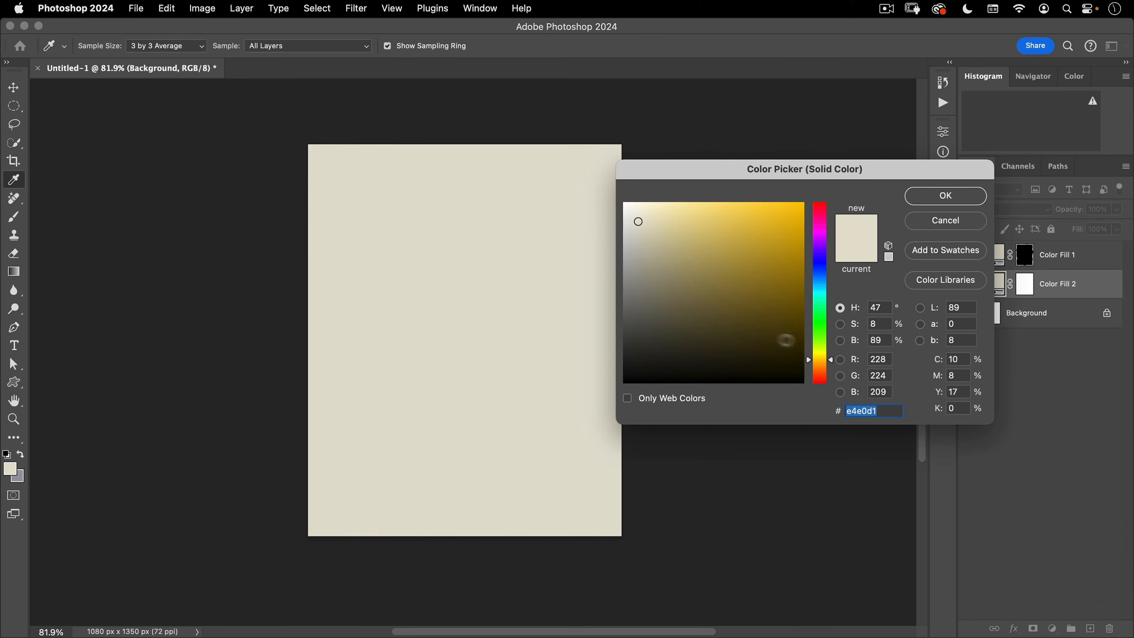
left_click(841, 307)
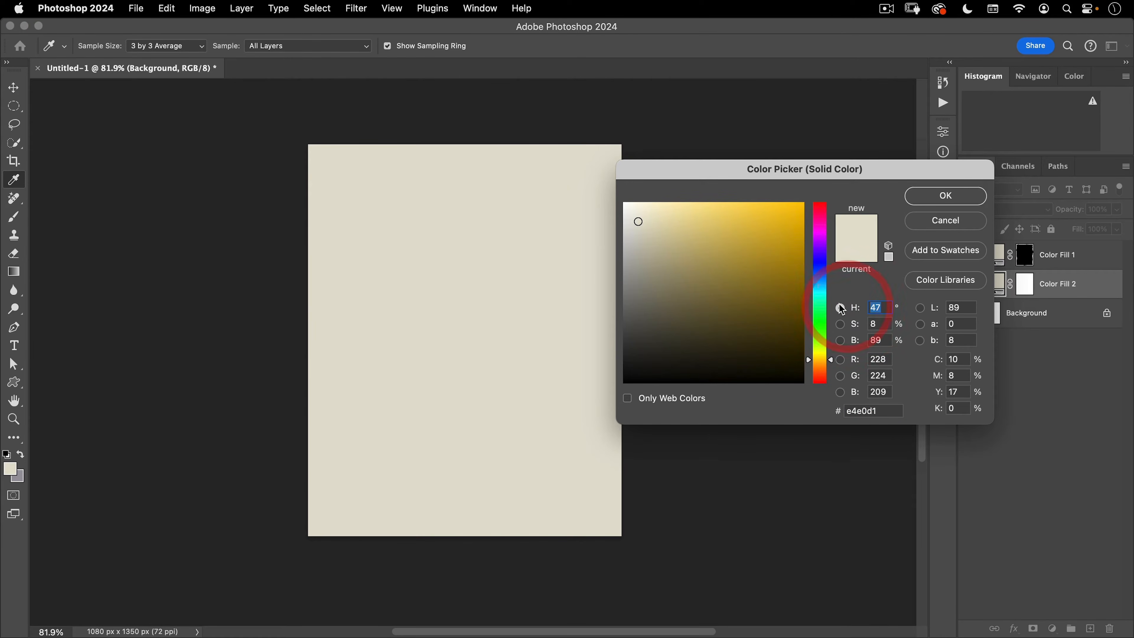
type("0")
key("Tab")
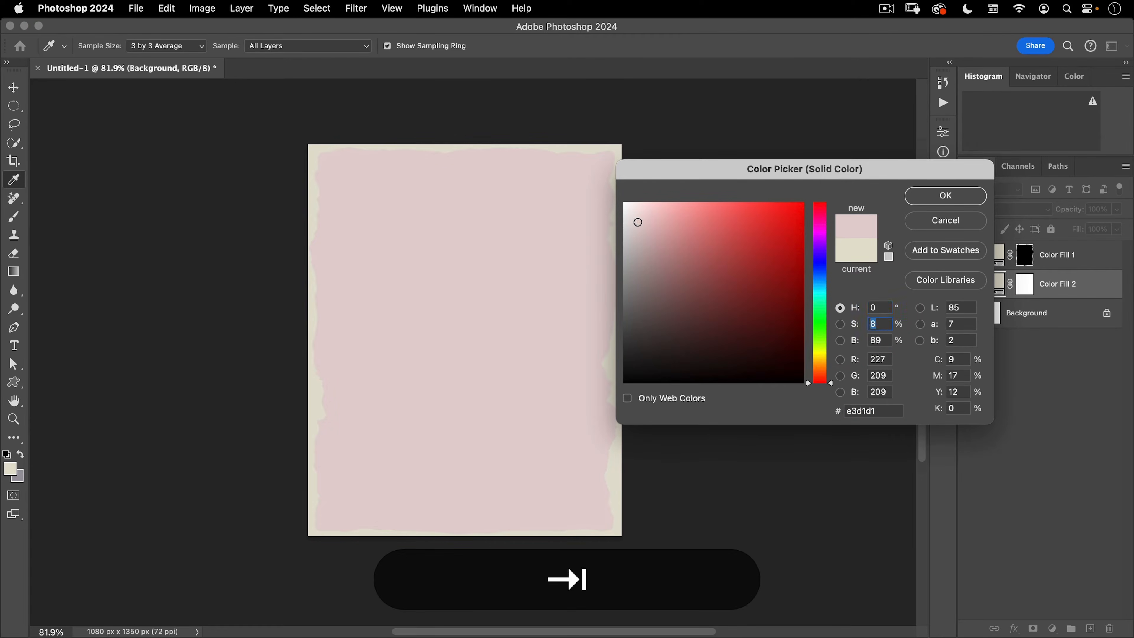
type("0")
key("Tab")
type("50")
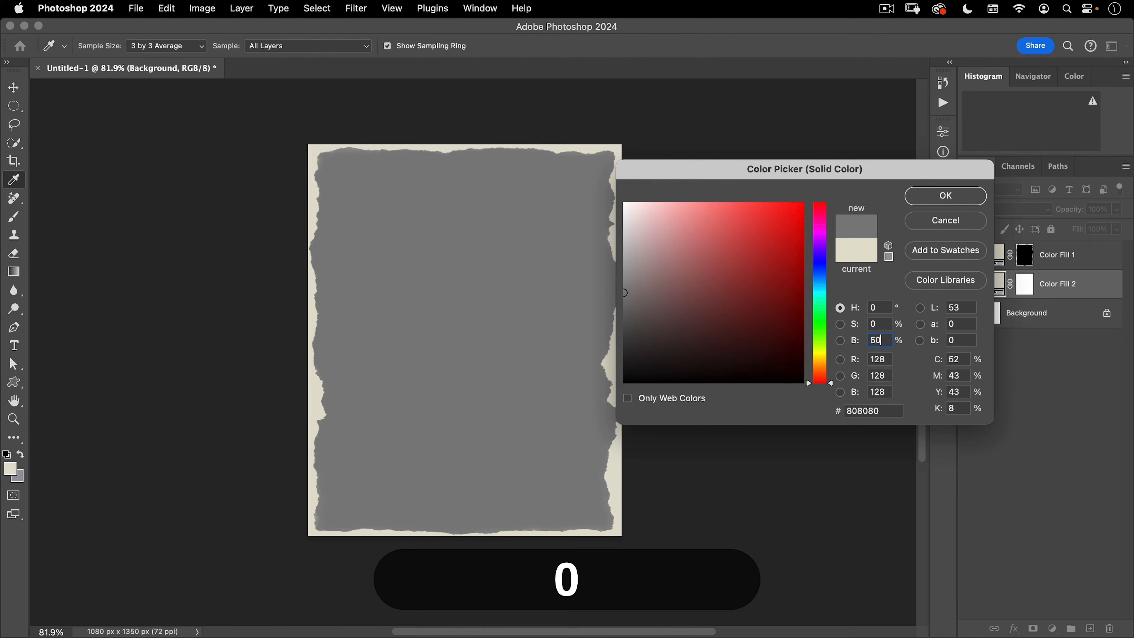
left_click(945, 196)
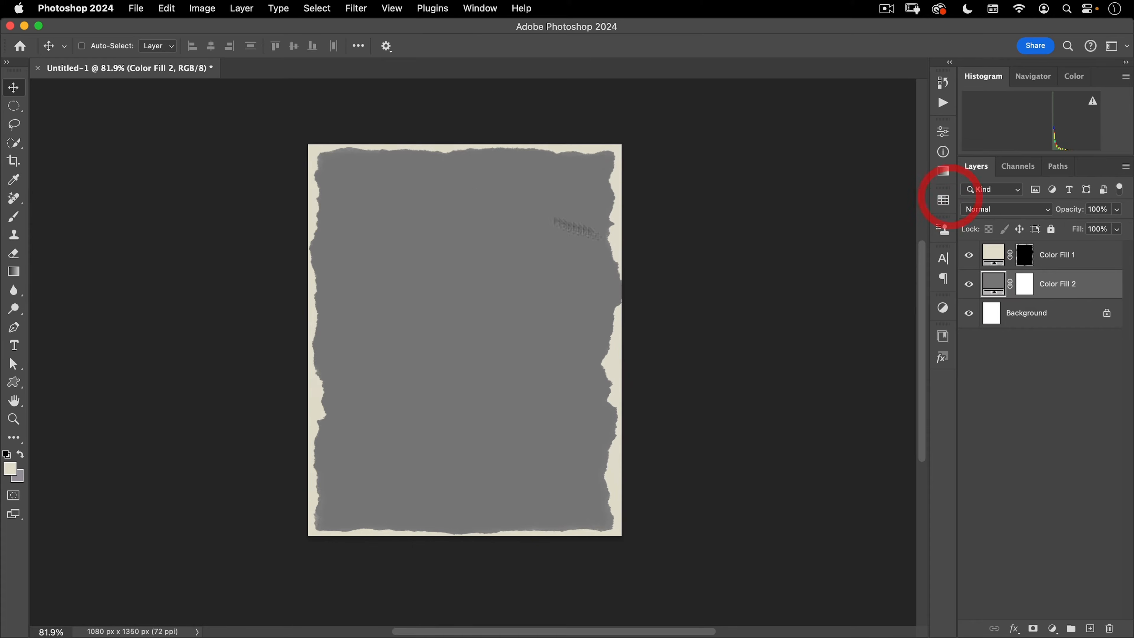
Apply a Curves adjustment to the Color Fill 1 layer mask, moving the black point to input 56 with output 0.
left_click_drag(367, 139, 439, 125)
left_click(223, 242)
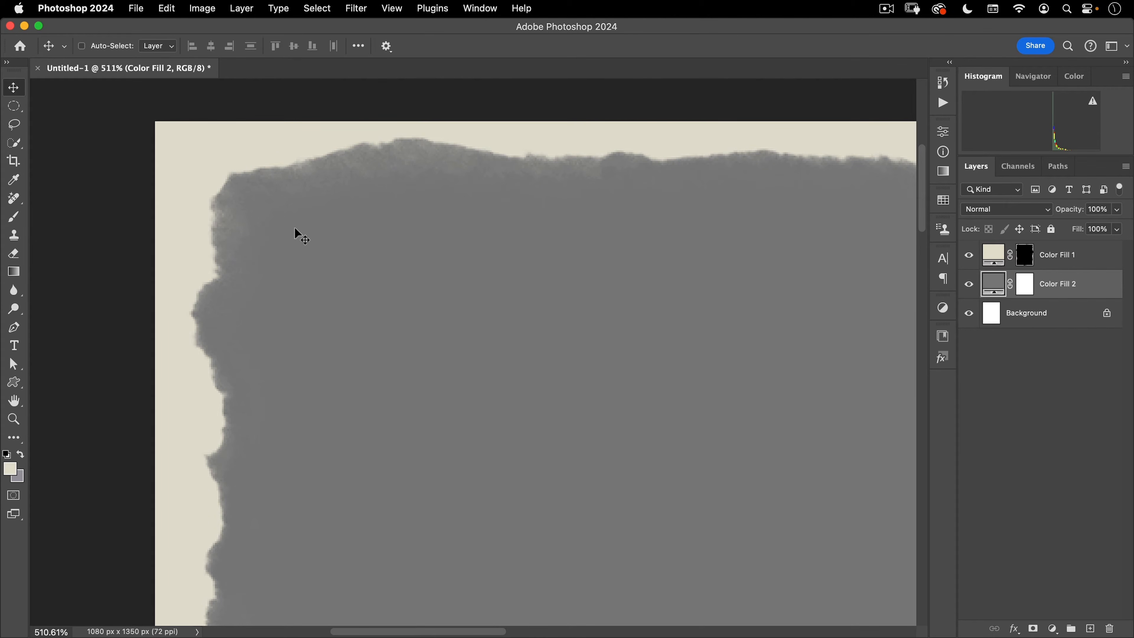
key("super+z")
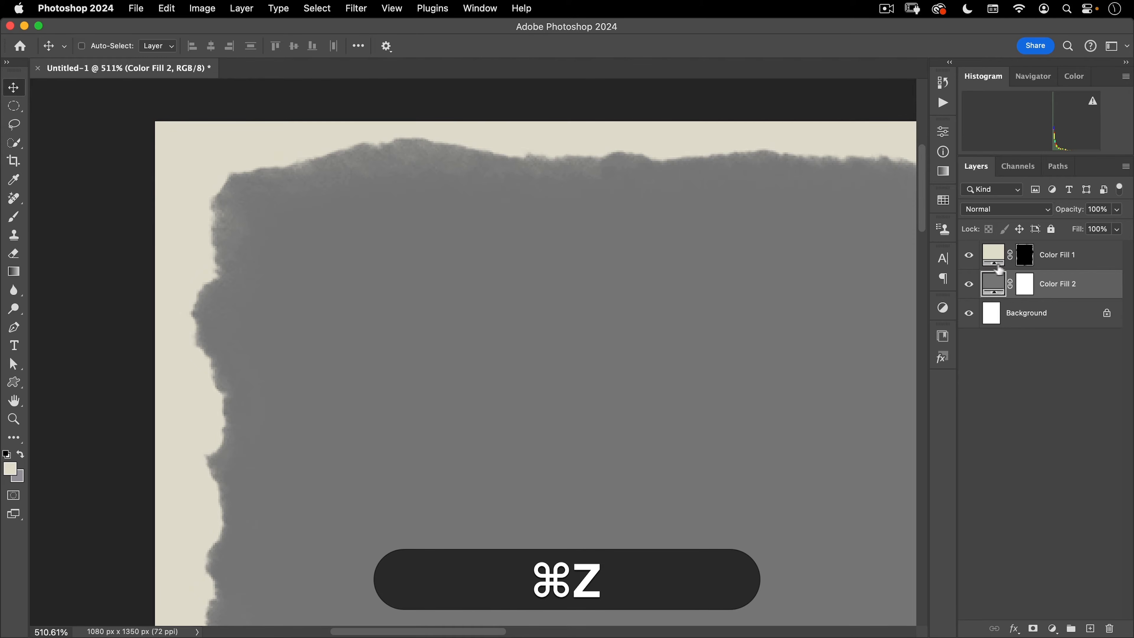
left_click(1021, 257)
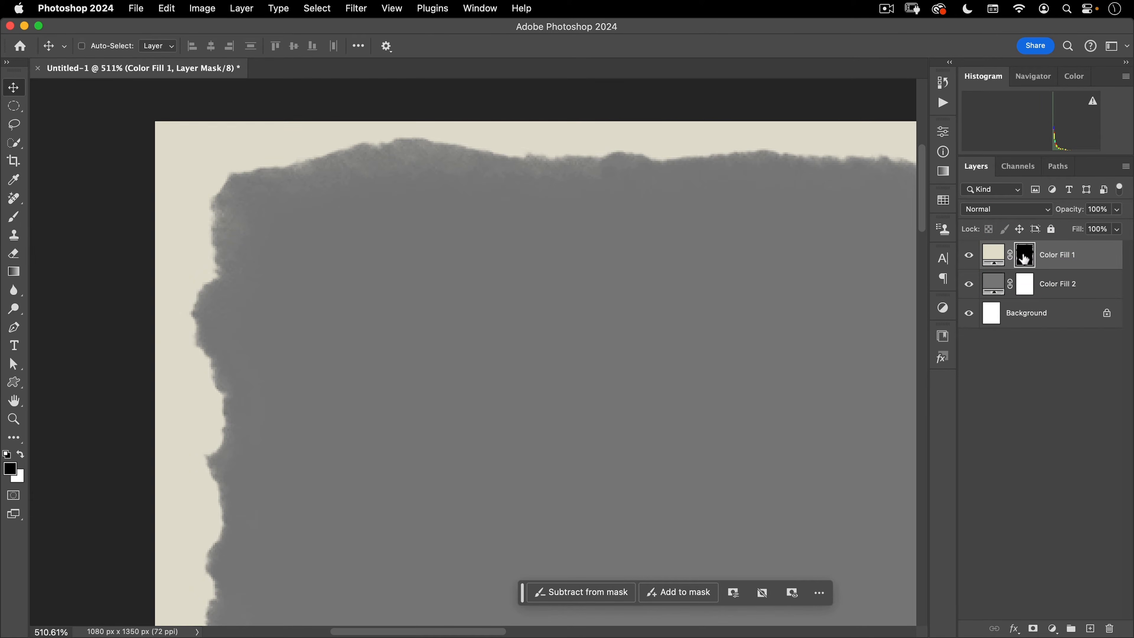
key("super")
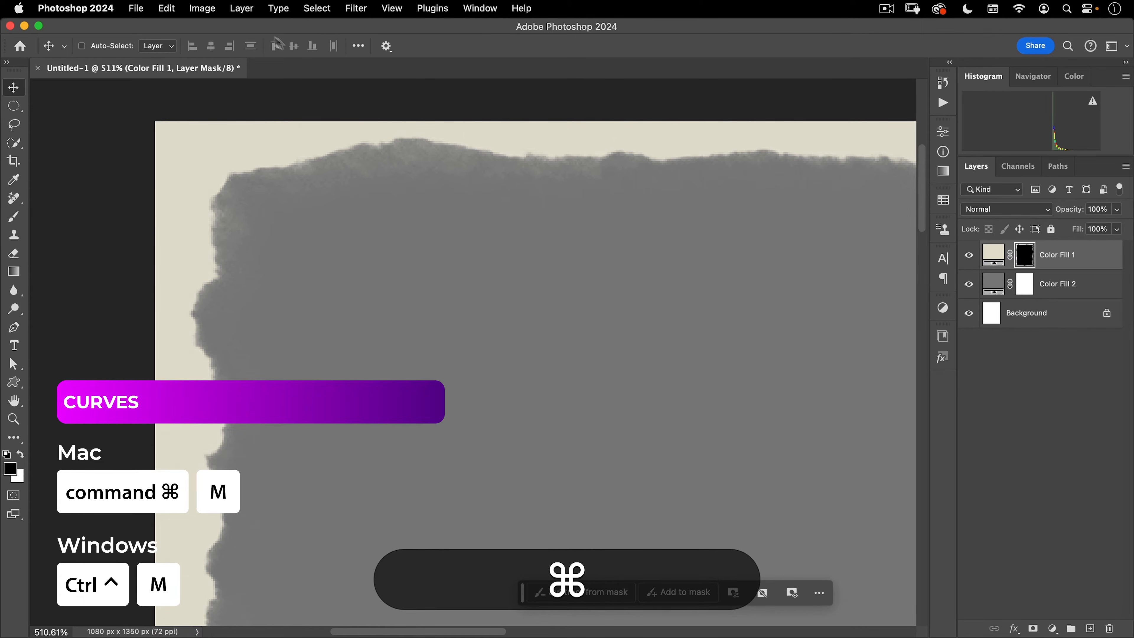
left_click(203, 8)
mouse_move(250, 48)
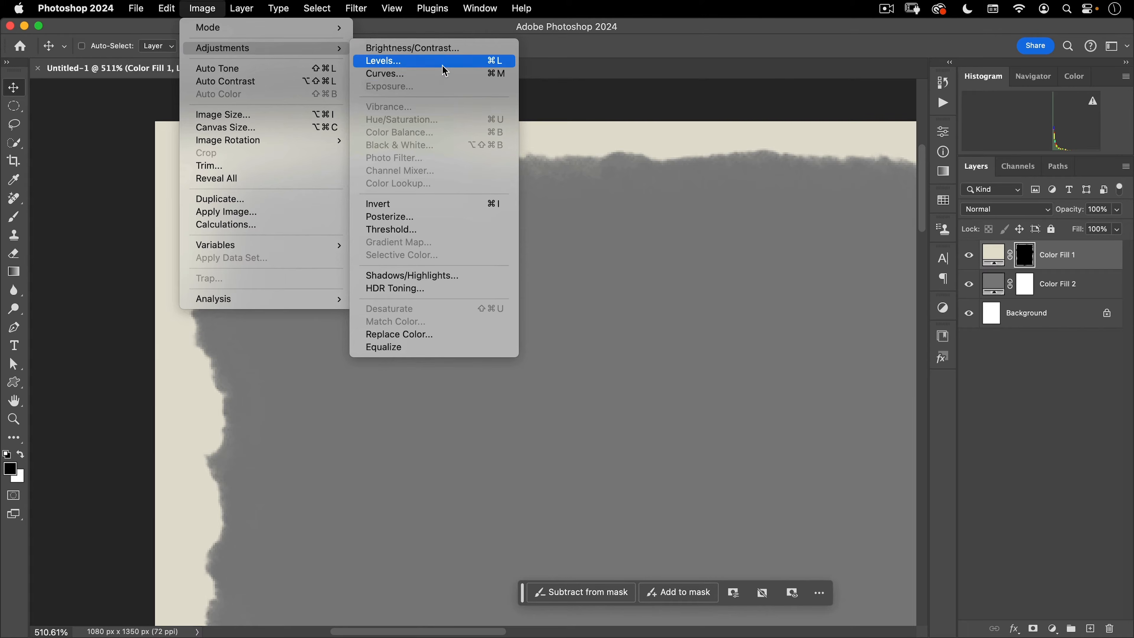
left_click(444, 73)
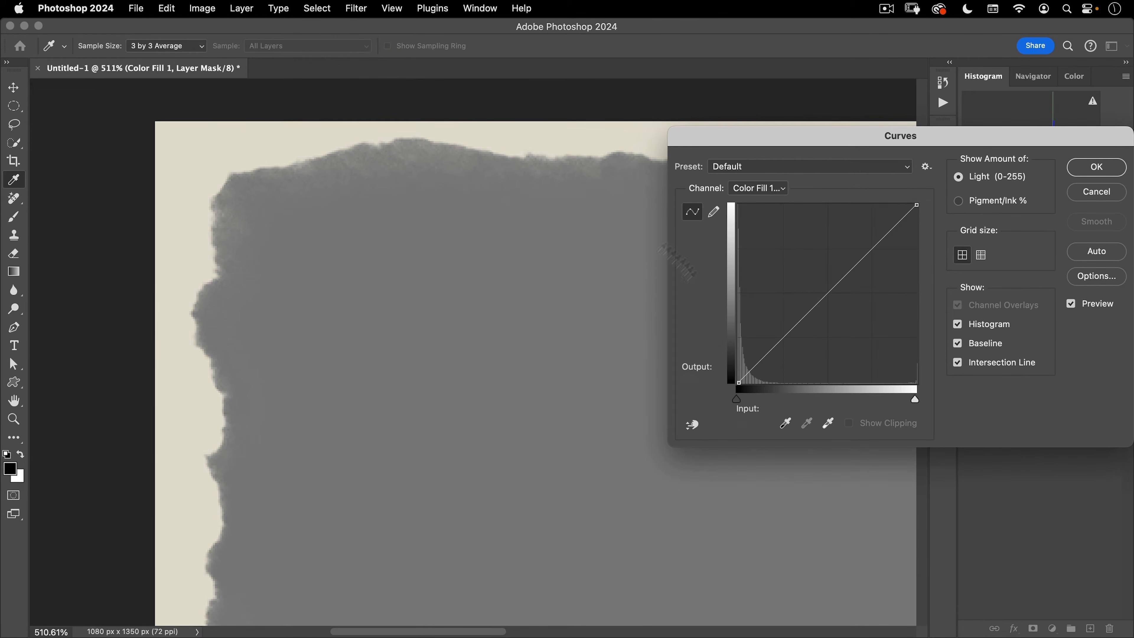
left_click_drag(737, 404, 766, 407)
left_click_drag(773, 405, 778, 405)
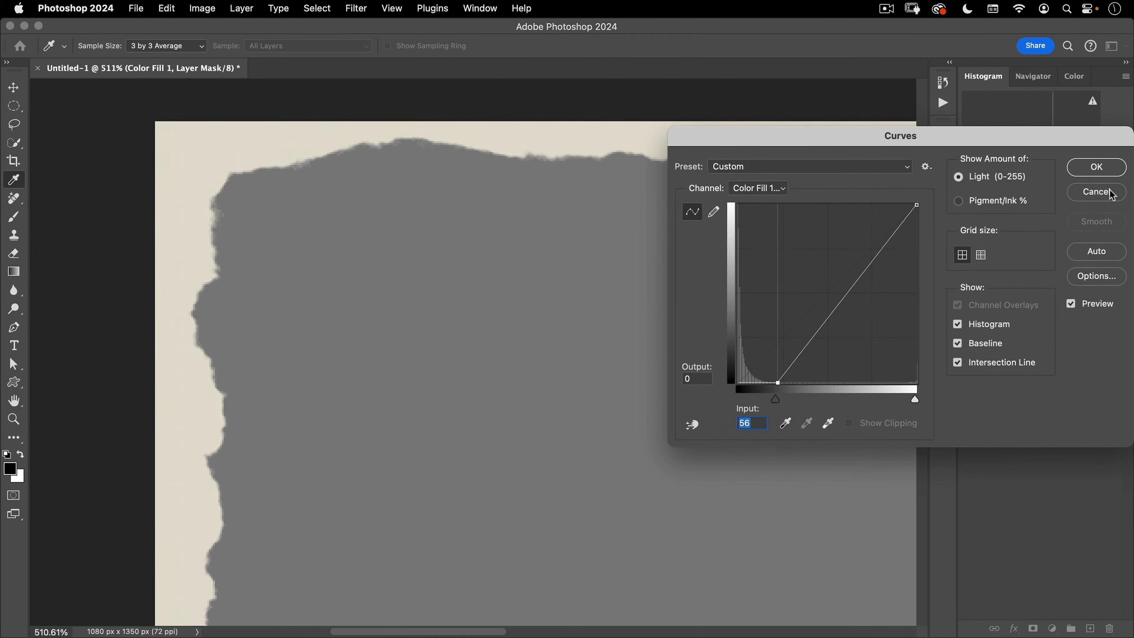
left_click(1097, 168)
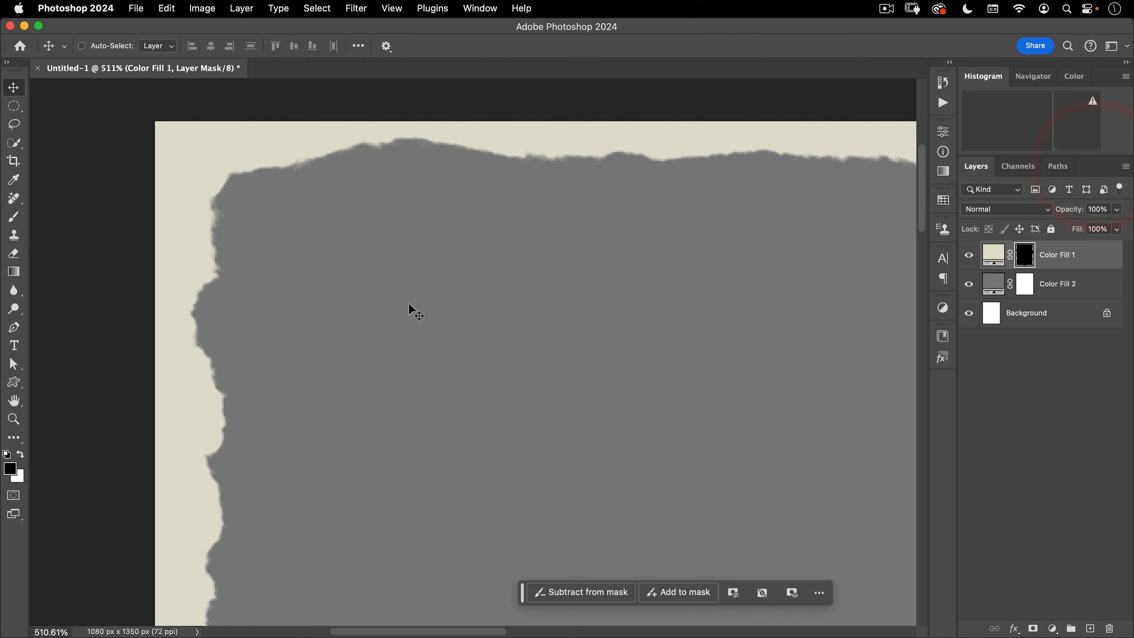
Rename the Color Fill 1 layer as "paper edge".
key("super+0")
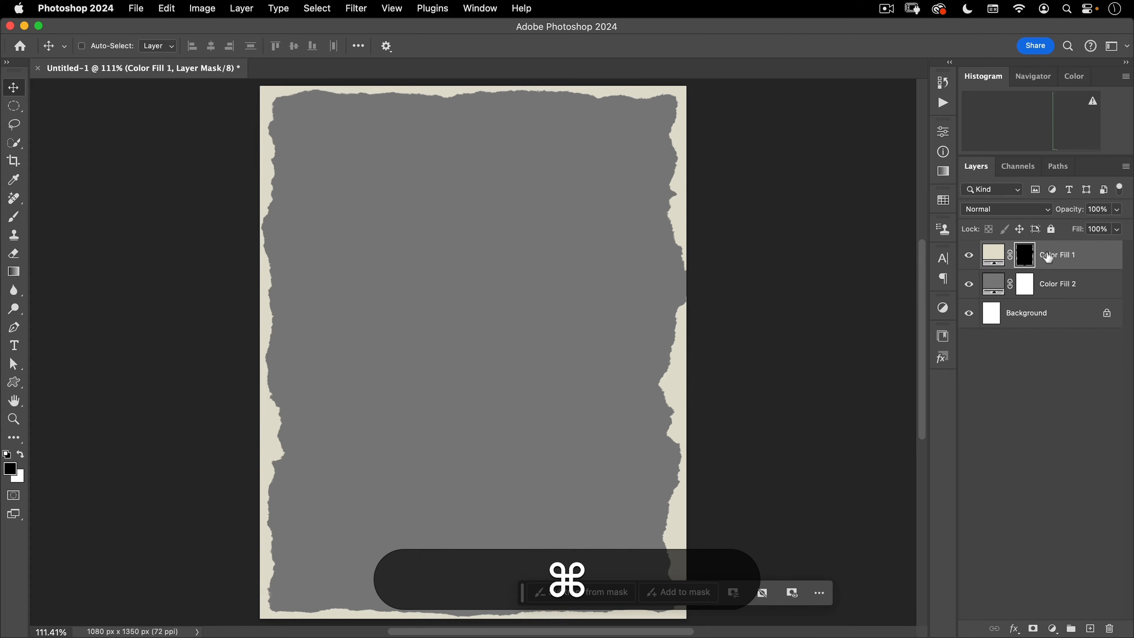
double_click(1054, 256)
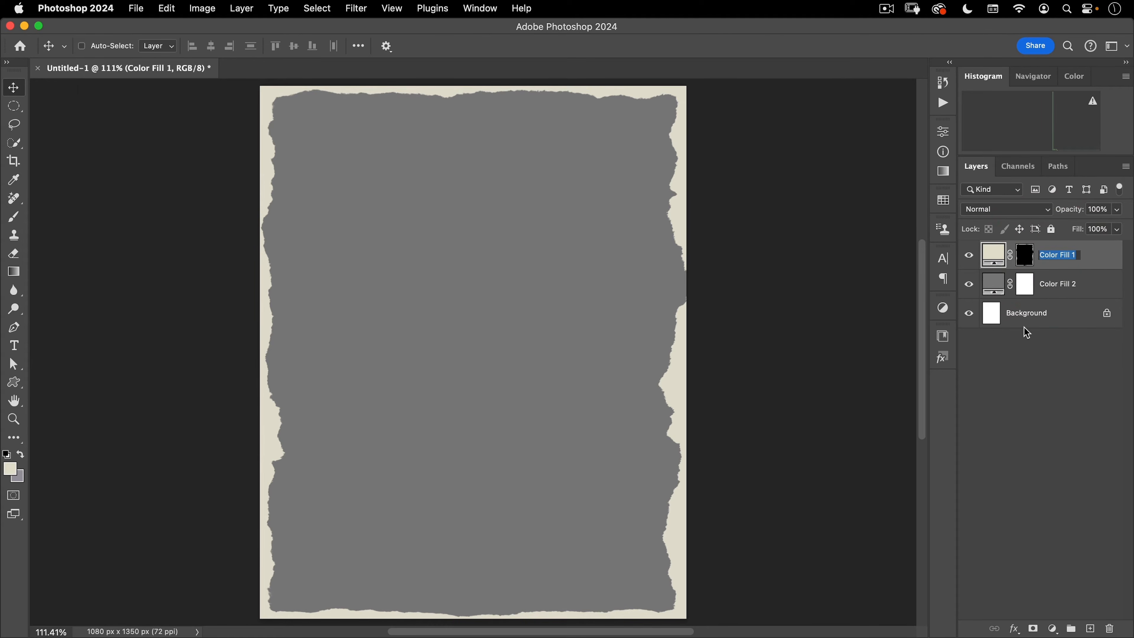
type("paper edge")
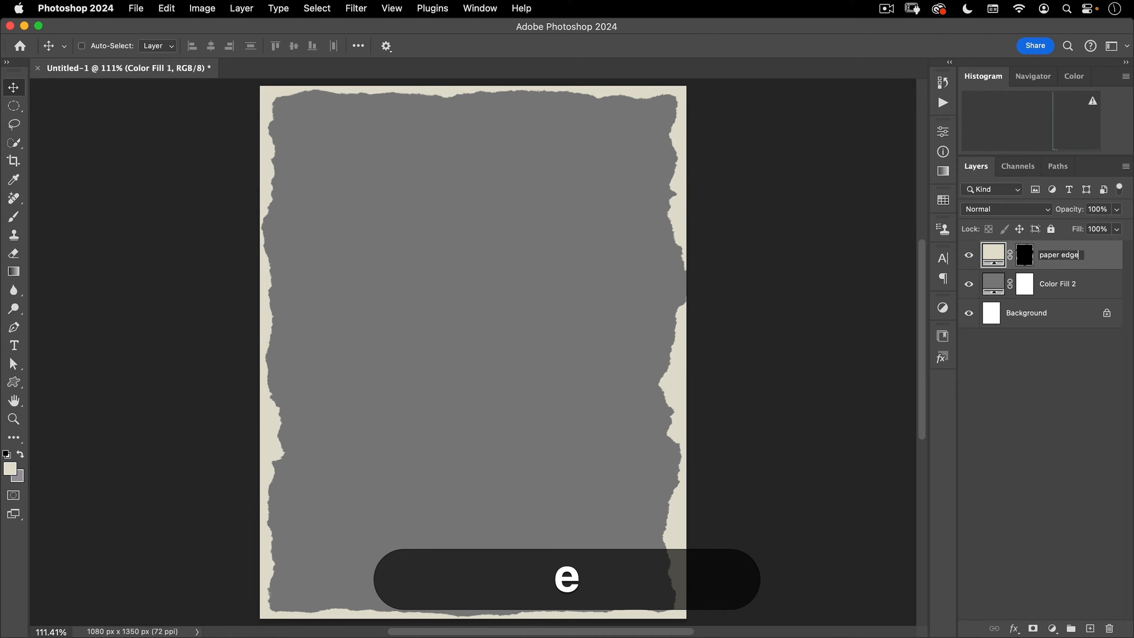
key("Return")
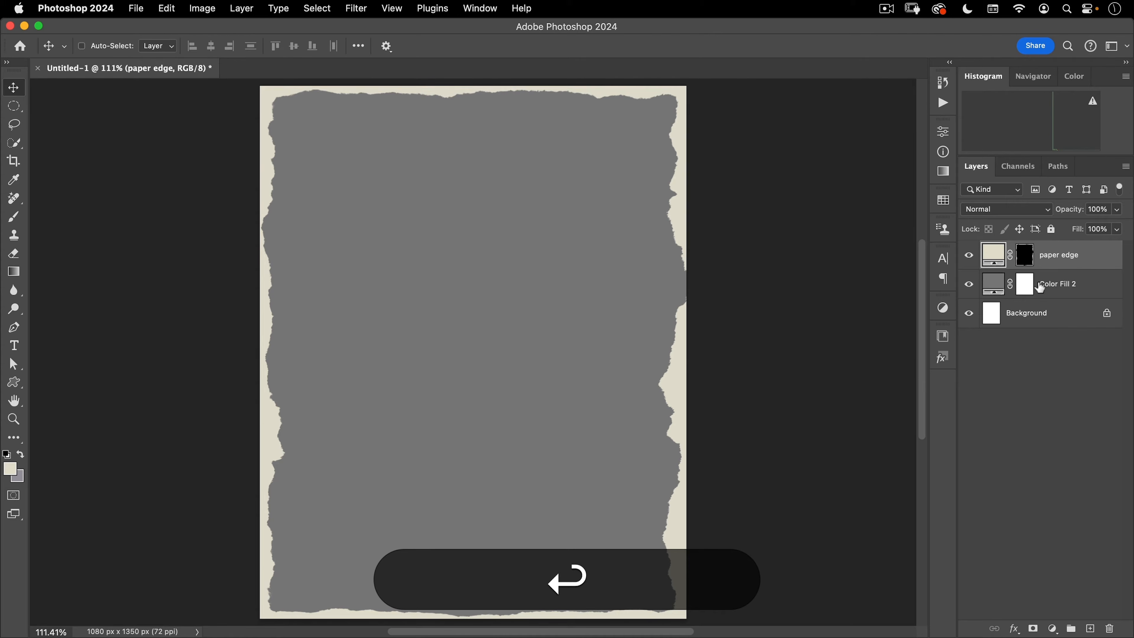
Rename the Color Fill 2 layer as "background".
double_click(1040, 287)
type("bac")
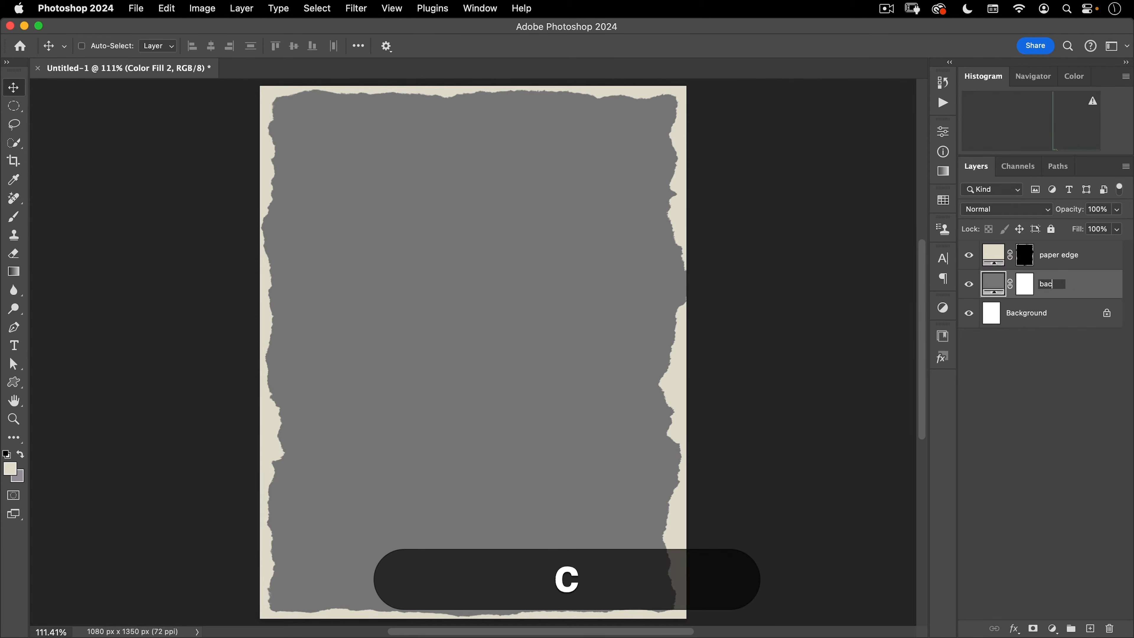
type("kground")
key("Return")
Show the guides and add text on the vertical center guide reading "KEEP CALM AND CARRY ON", one word per line, between the upper two horizontal guides.
key("t")
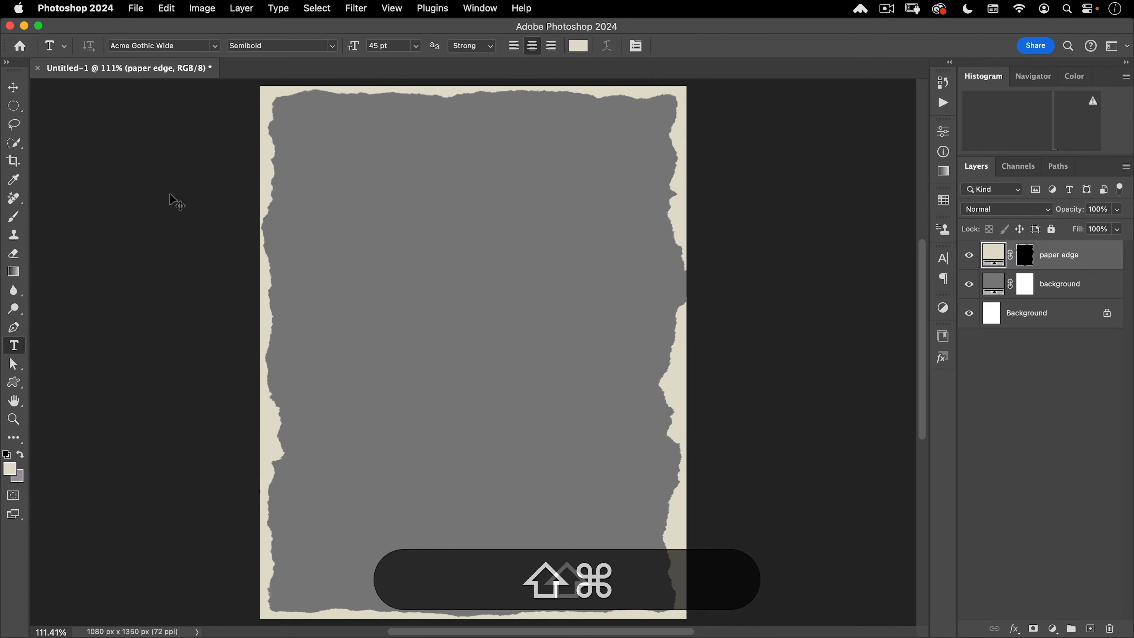
key("super+shift+semicolon")
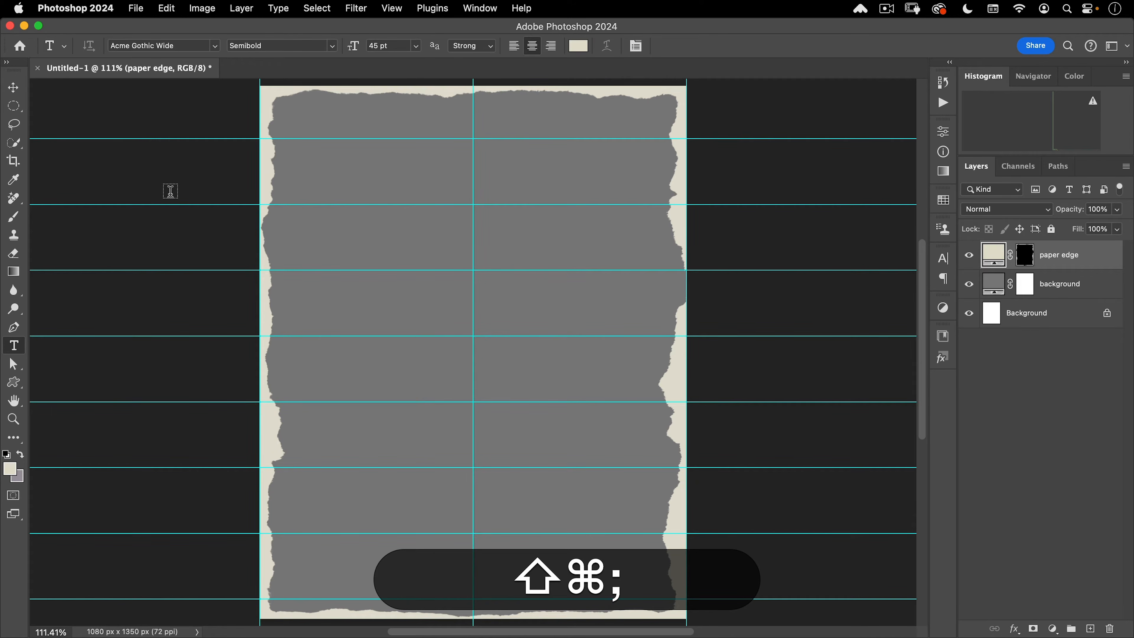
left_click(474, 165, "shift")
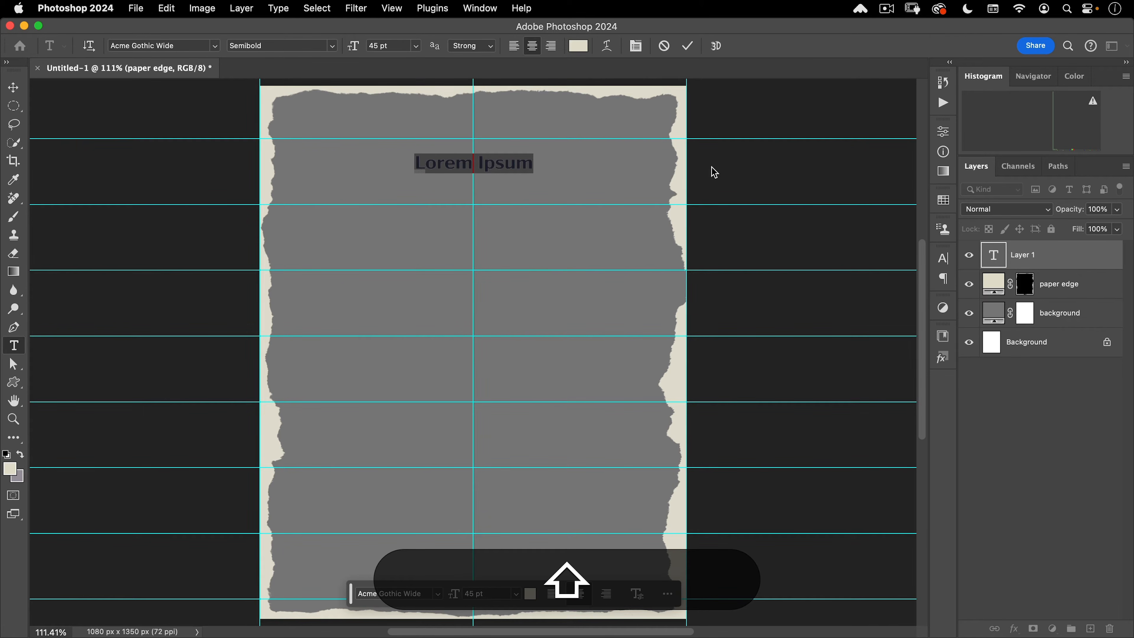
type("KEEP")
key("shift+Return")
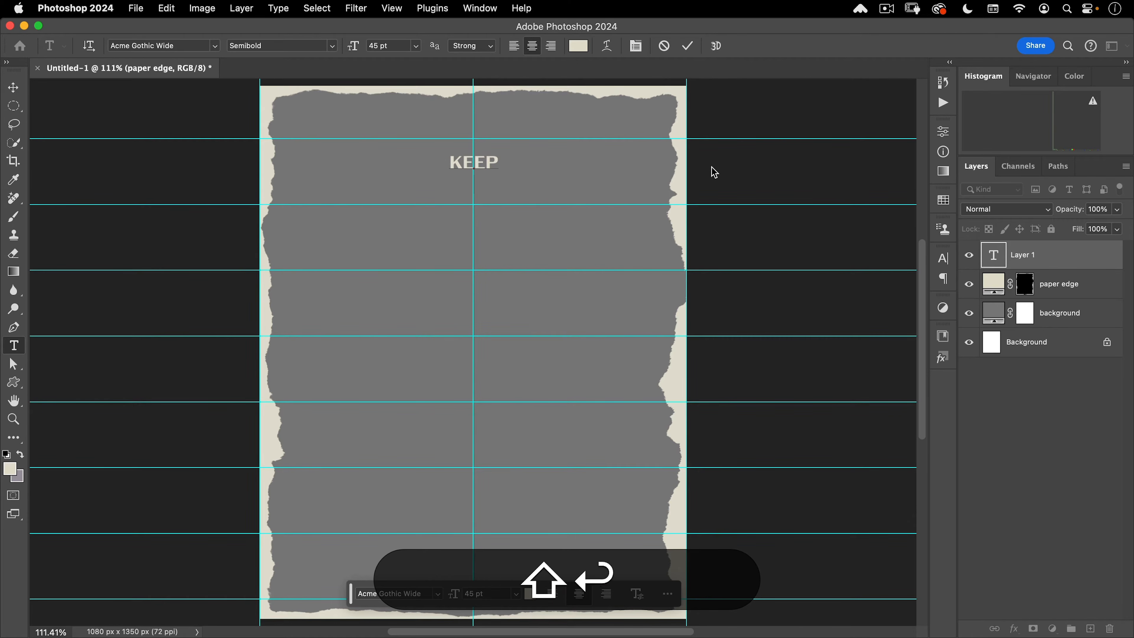
type("CALMN")
type("A")
key("BackSpace")
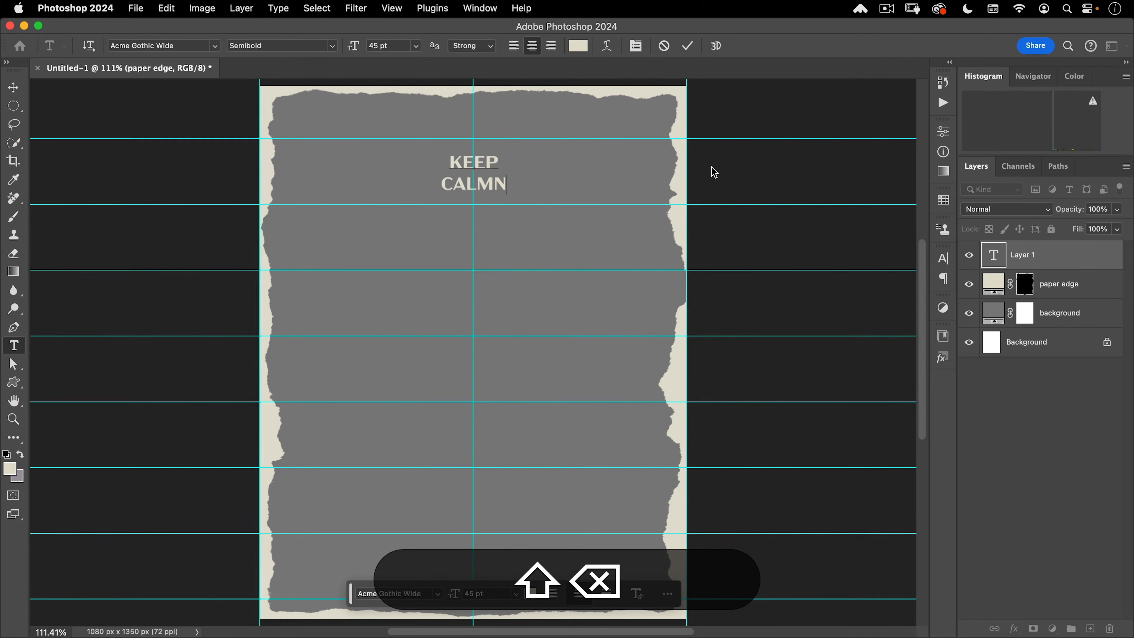
key("BackSpace")
key("shift+Return")
type("AND")
key("shift+Return")
type("CARRY")
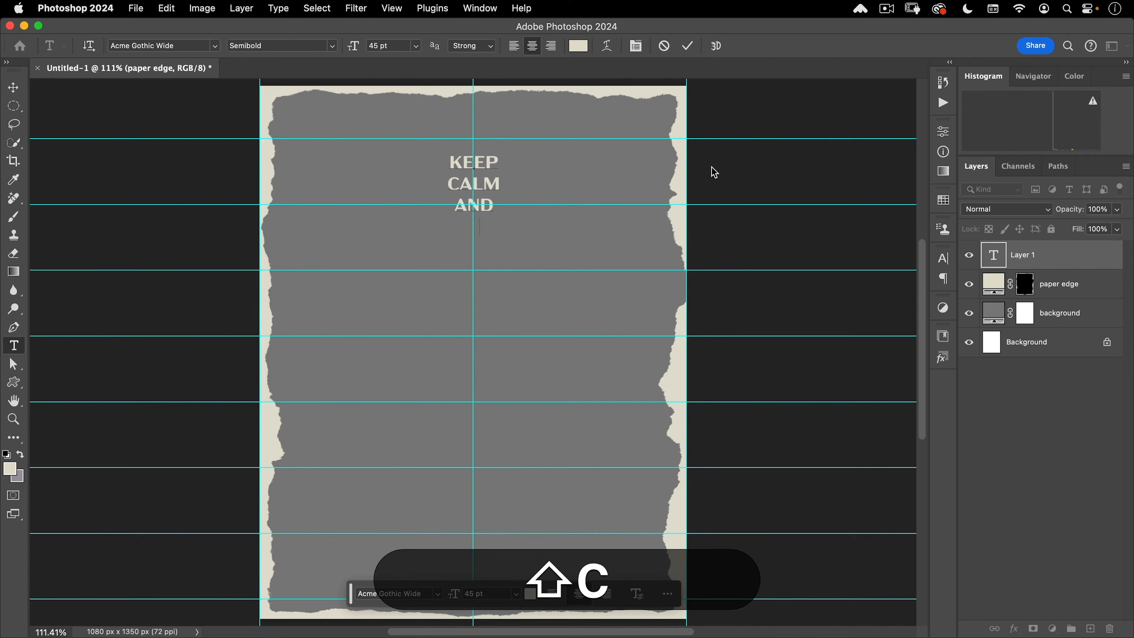
key("shift+Return")
type("ON")
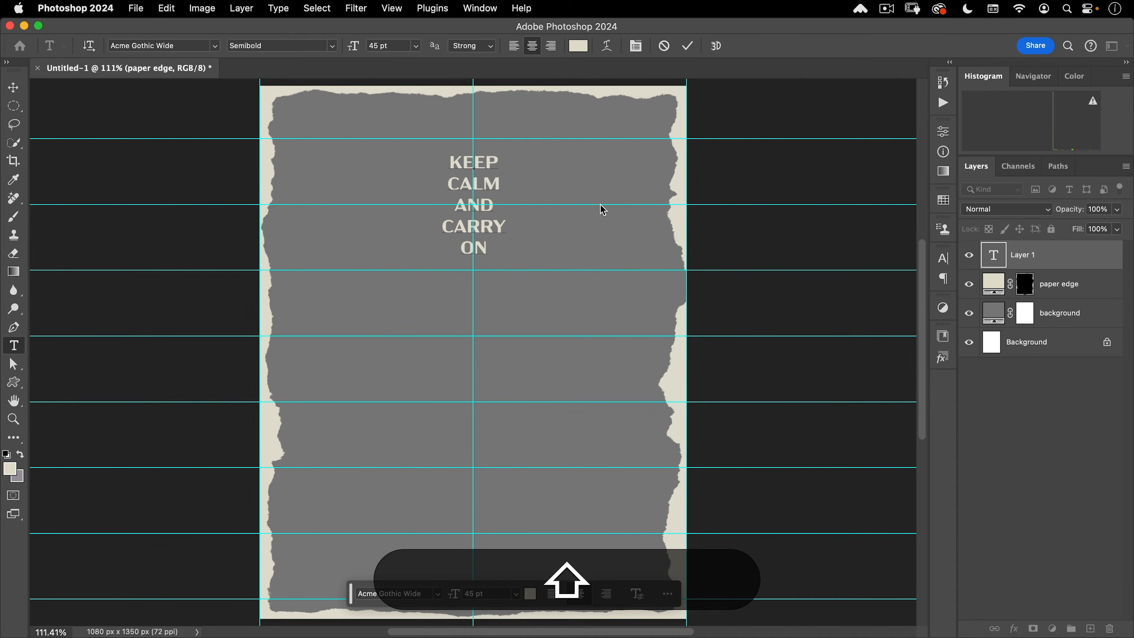
left_click(13, 87)
Set the font of the KEEP CALM AND CARRY ON text layer to Alfa Slab One Regular.
key("shift+t")
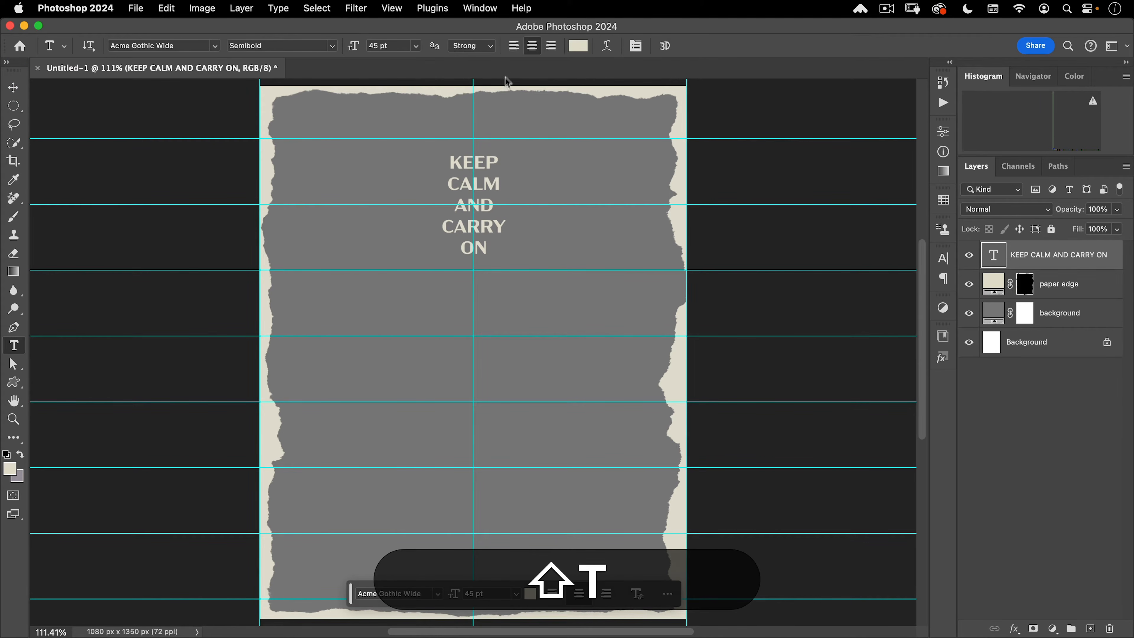
left_click(635, 45)
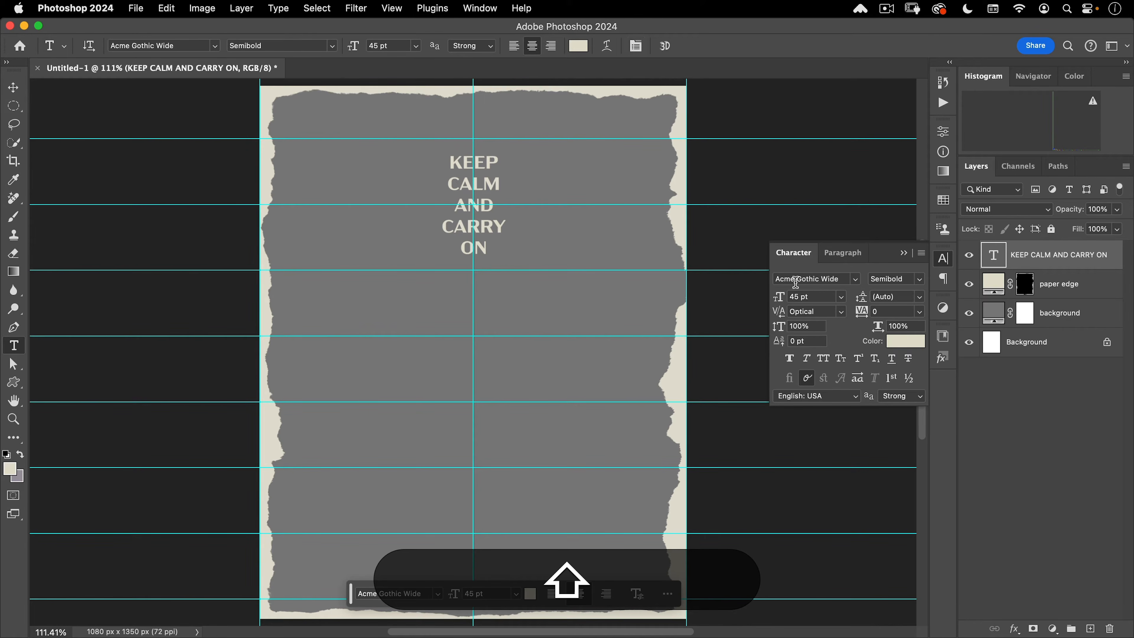
left_click(836, 278)
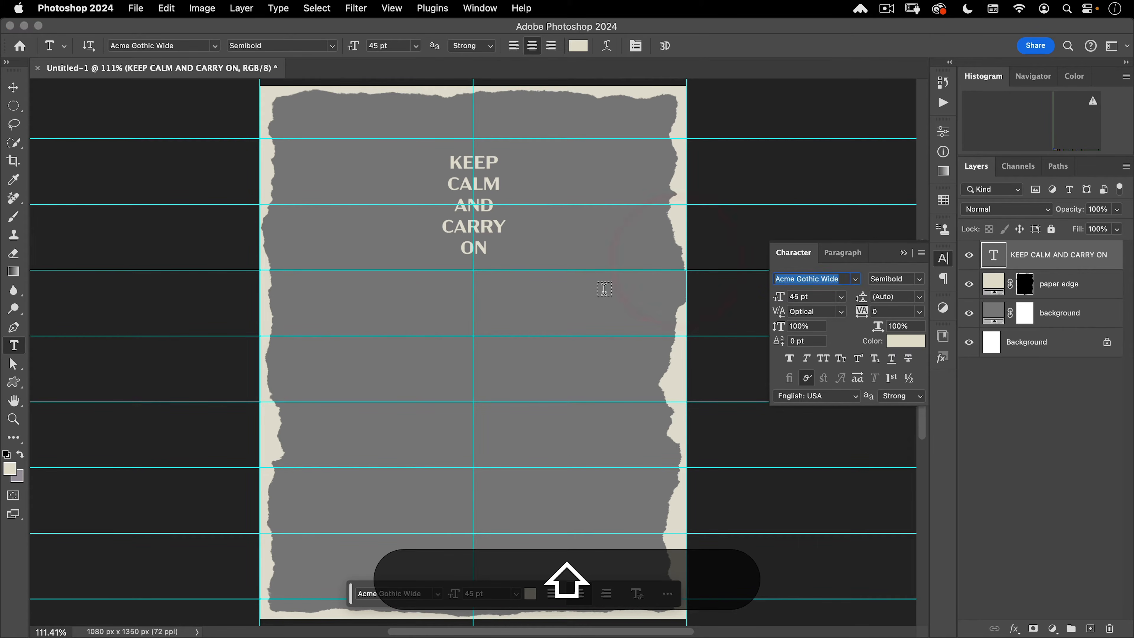
type("ALFA")
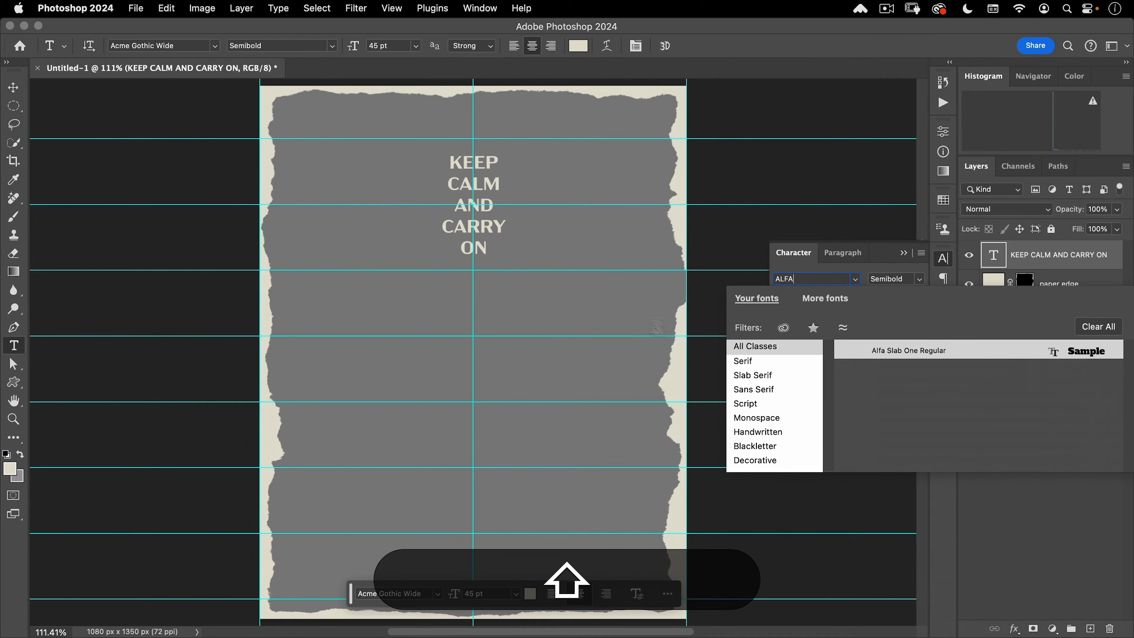
left_click(965, 352)
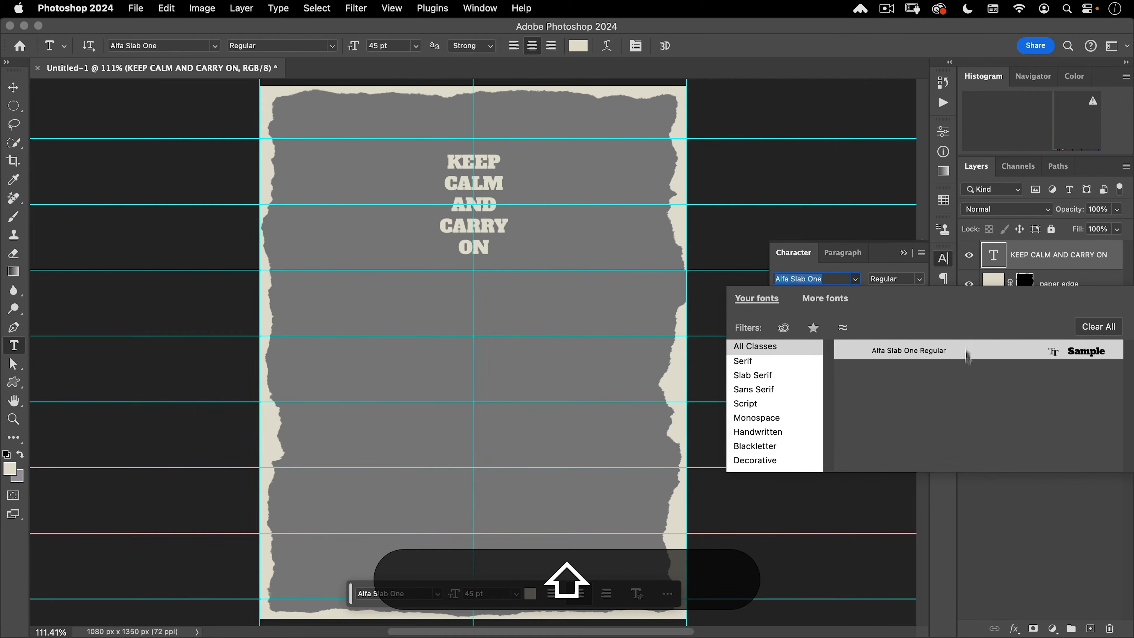
left_click(889, 349)
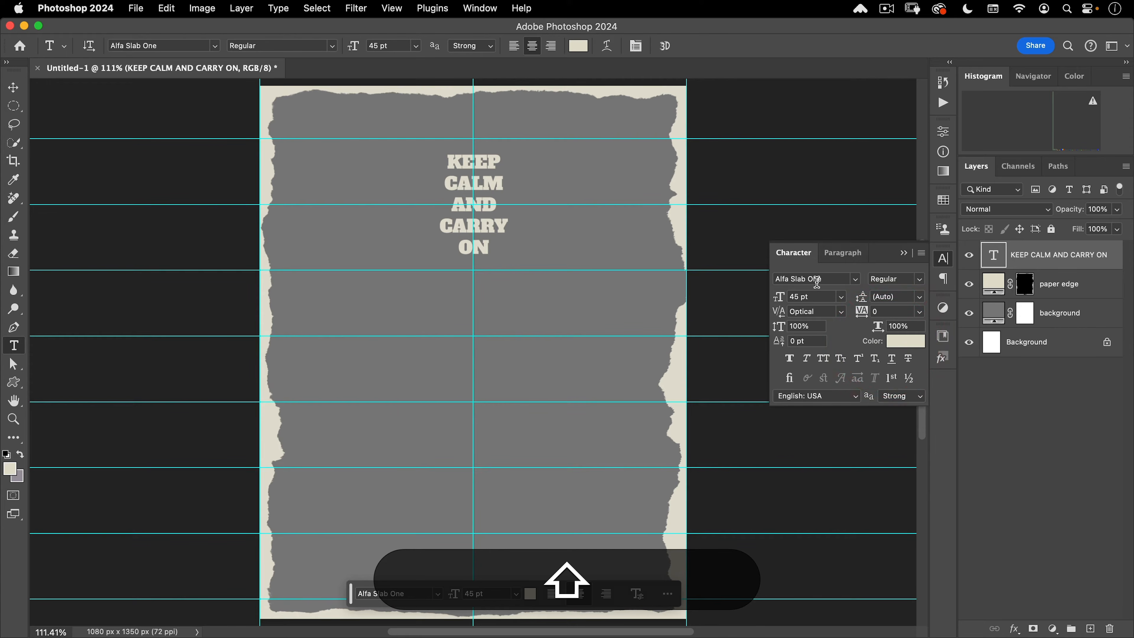
Set the poster text's font size to 105 pt and its leading to 229 pt.
left_click(818, 297)
type("105")
key("shift+Tab")
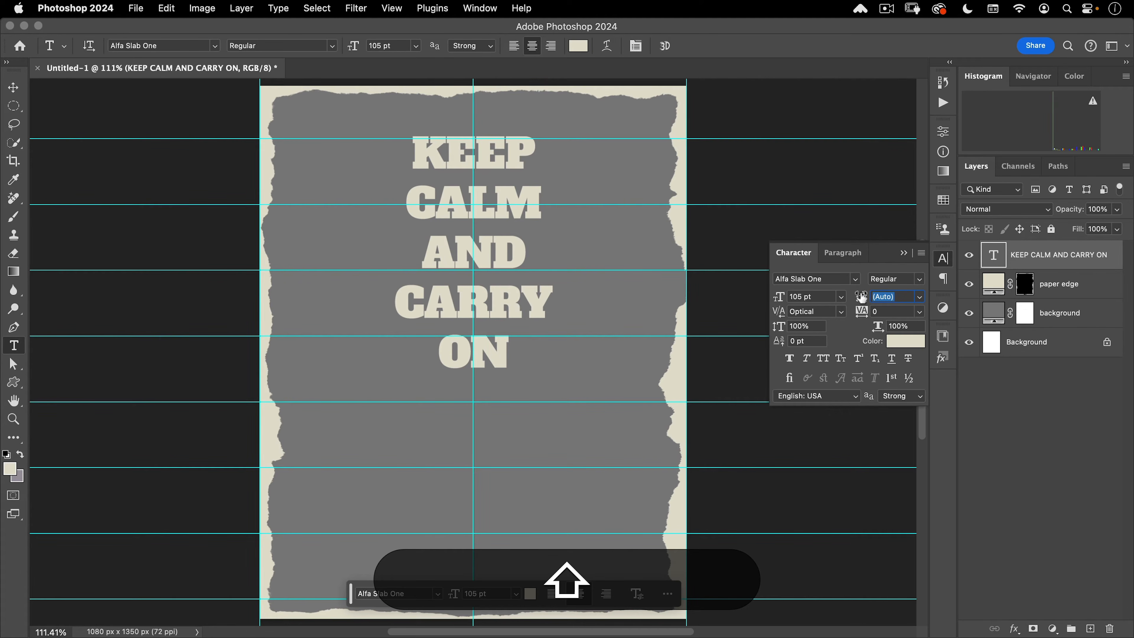
type("229")
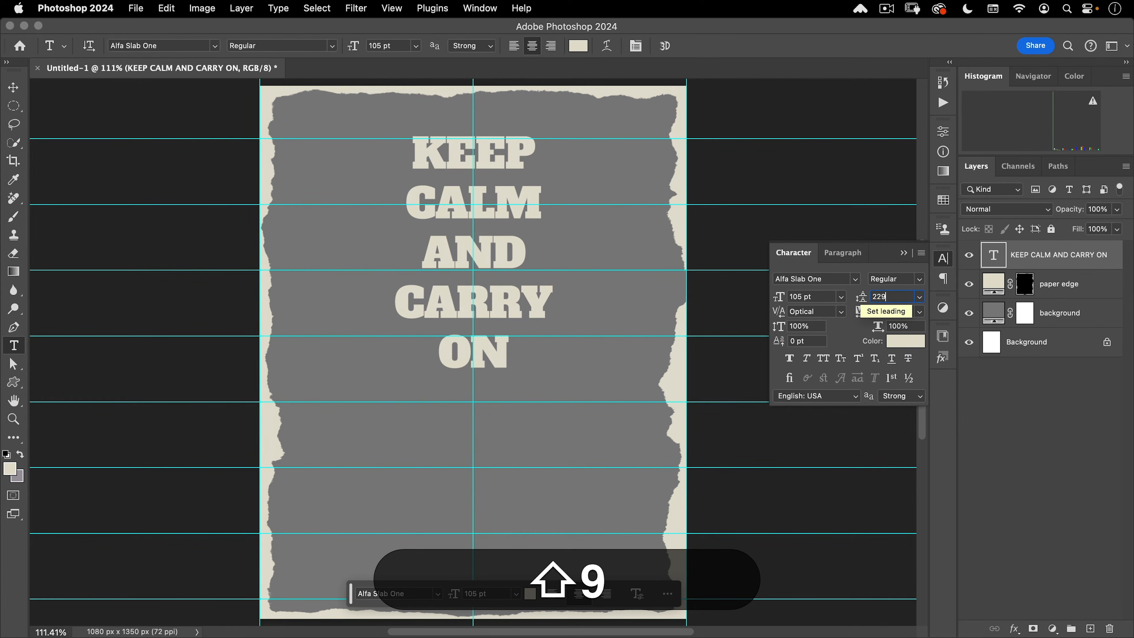
key("shift+Tab")
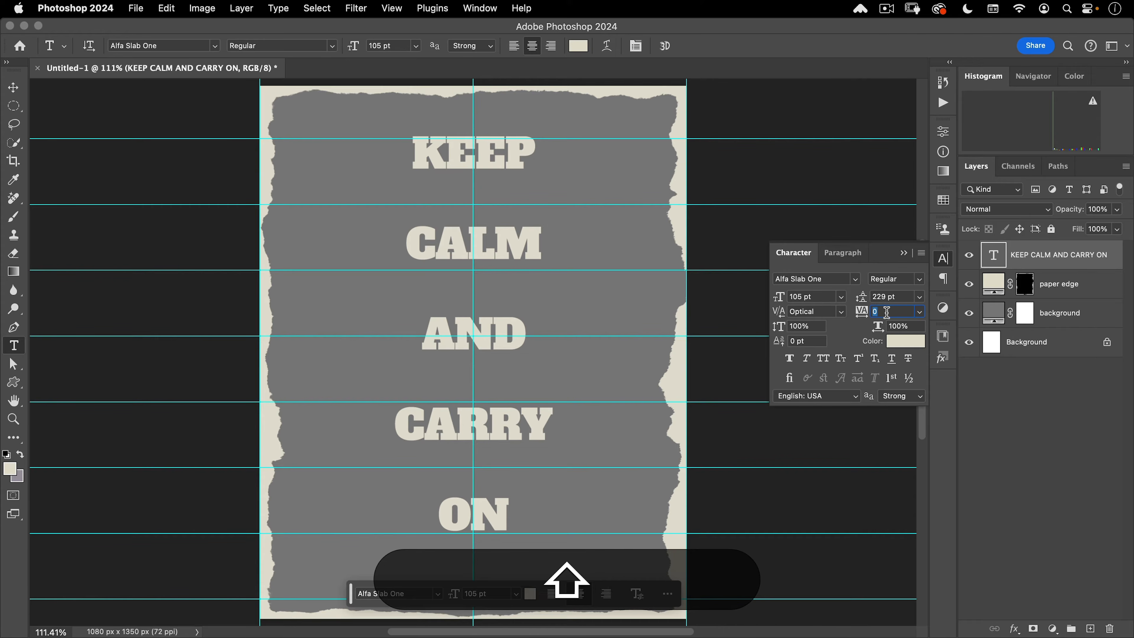
Set the poster text's tracking to 720 and its horizontal scale to 90%.
type("720")
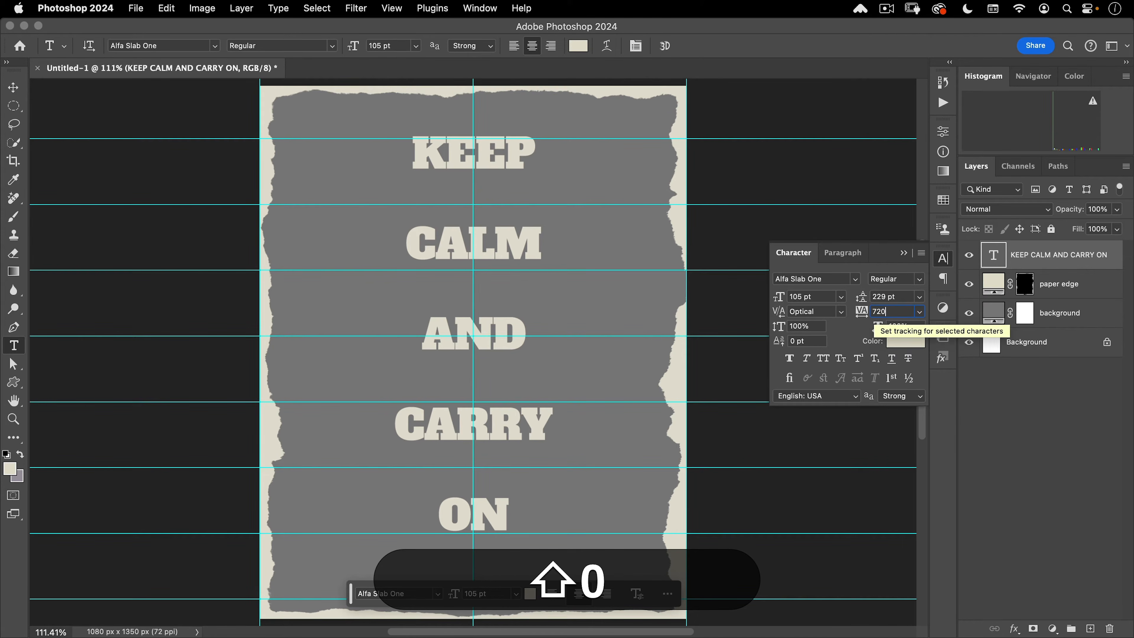
key("shift+Tab")
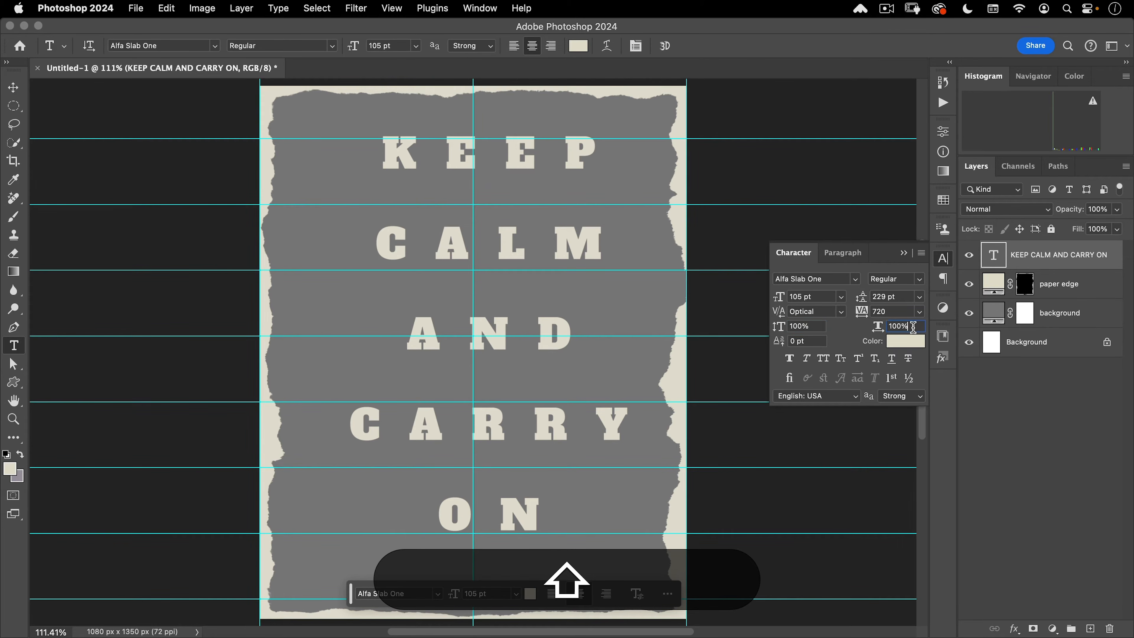
left_click(908, 326)
type("90")
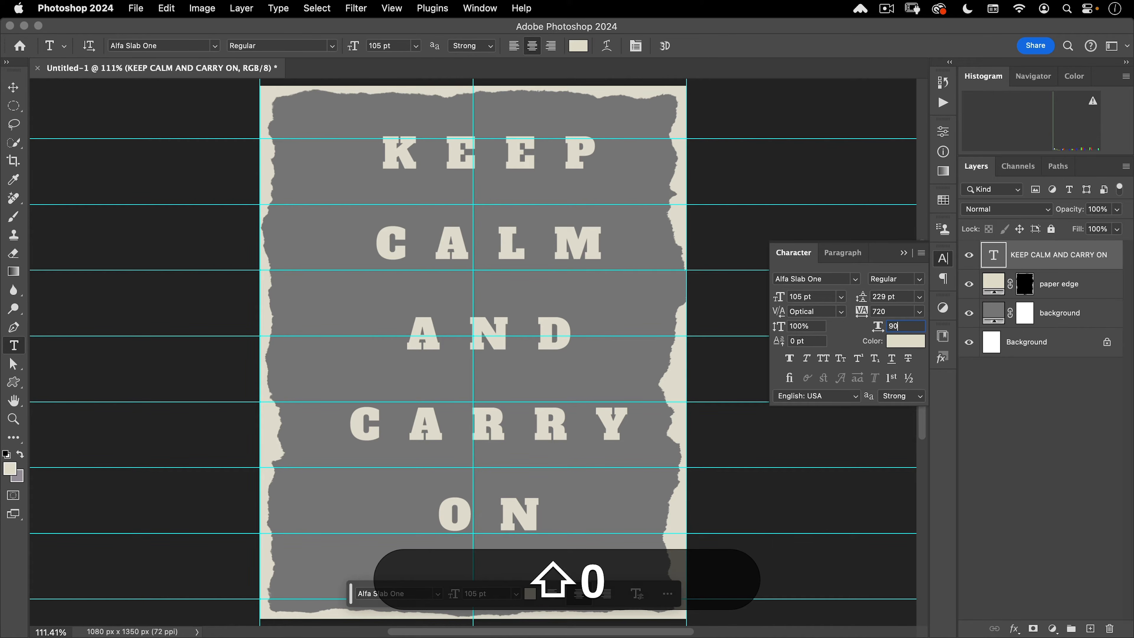
key("shift+Tab")
key("shift")
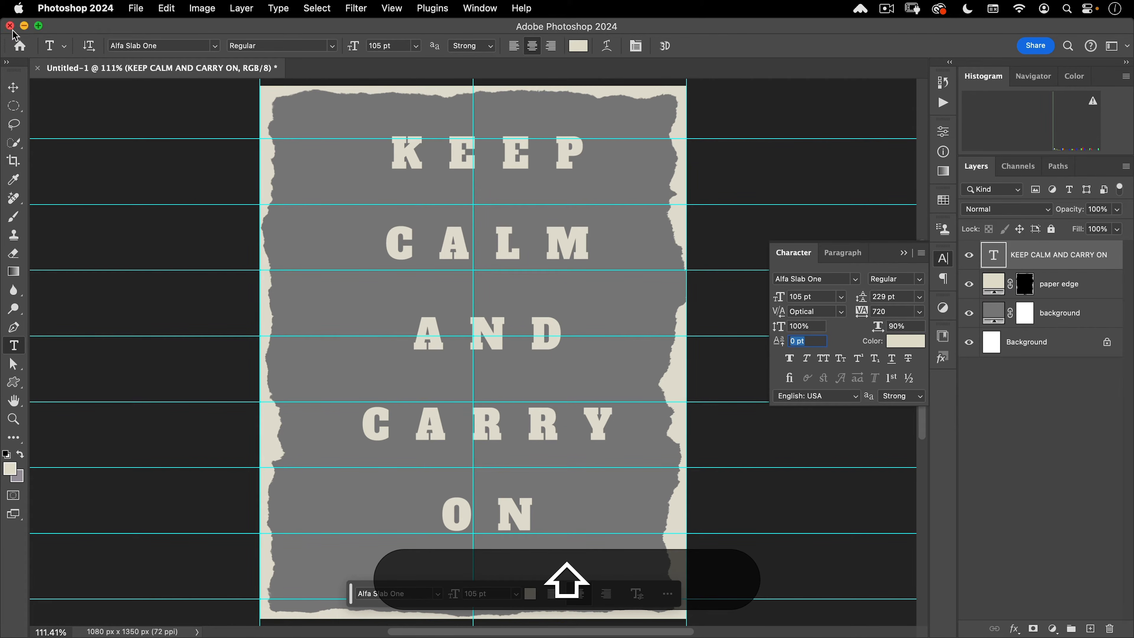
Move the text block to center it on the vertical guide with KEEP's top edge at the uppermost horizontal guide, and hide the guides.
left_click(14, 88)
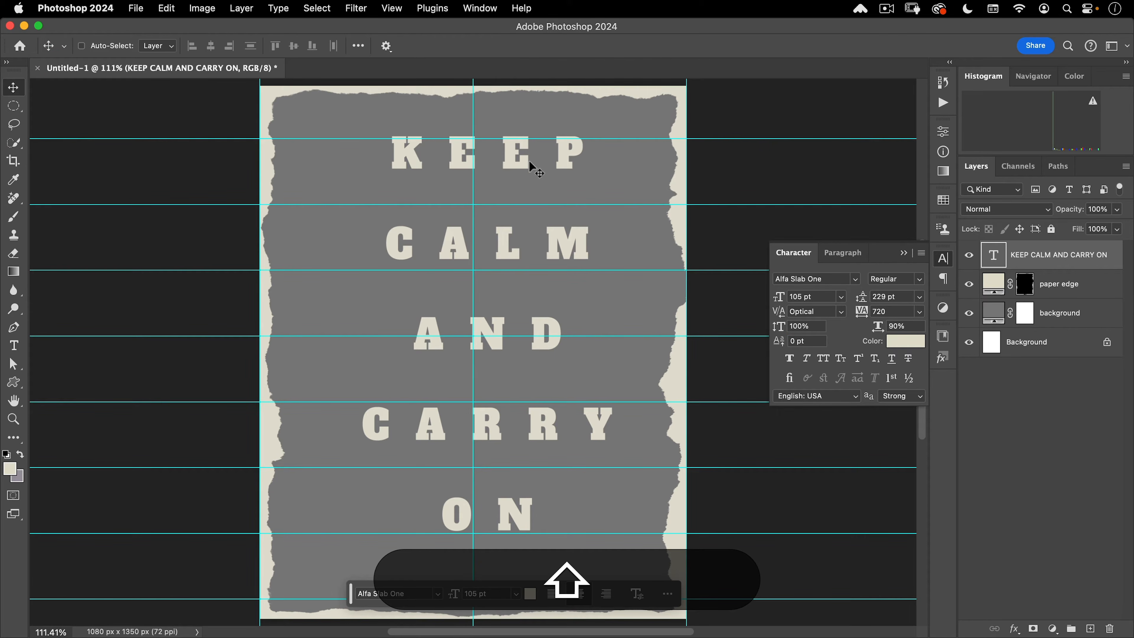
left_click_drag(530, 165, 514, 165)
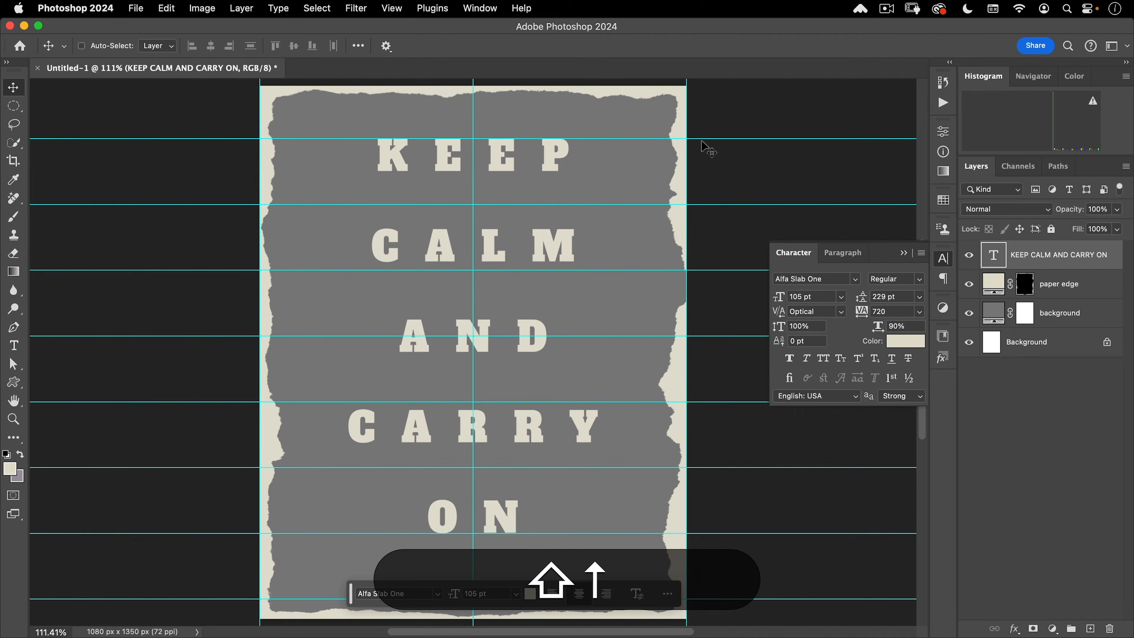
key("shift")
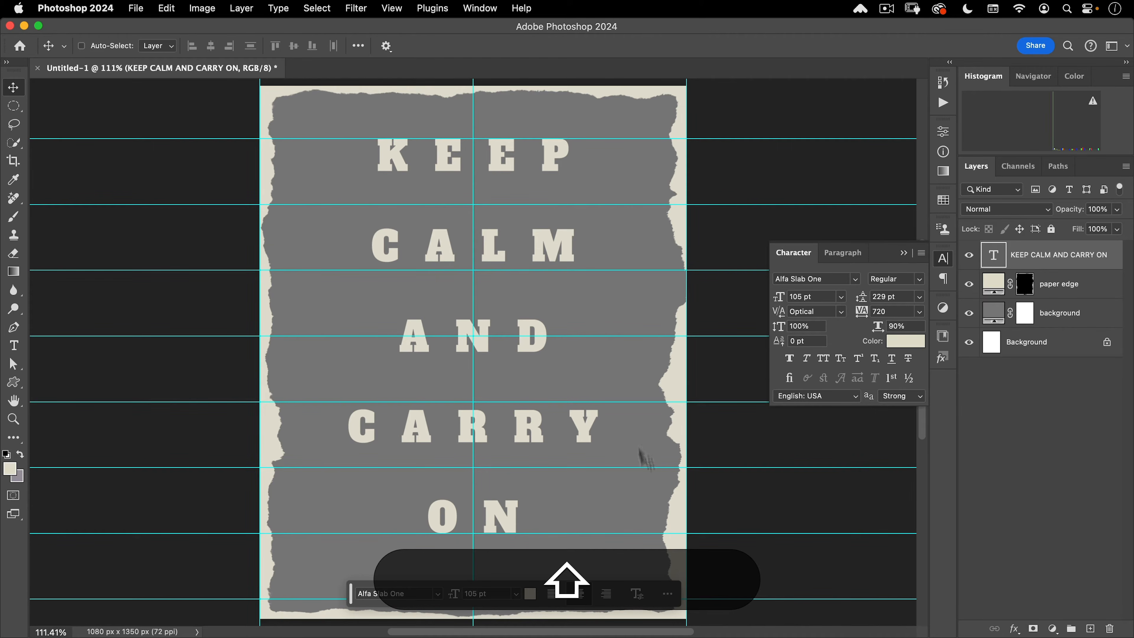
left_click(944, 258)
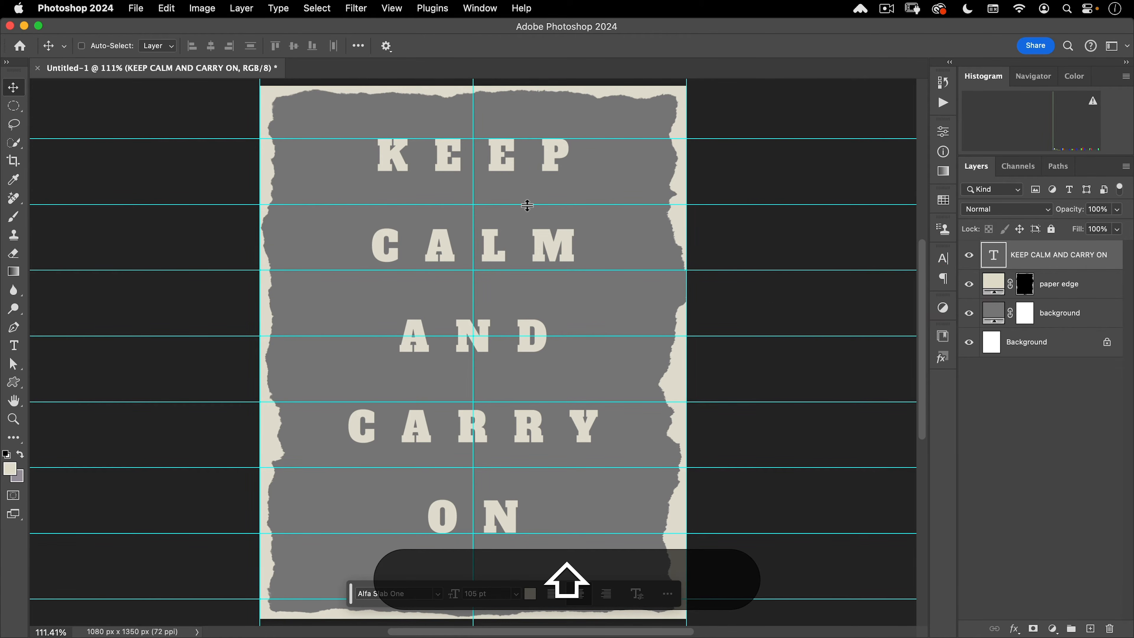
key("shift+super")
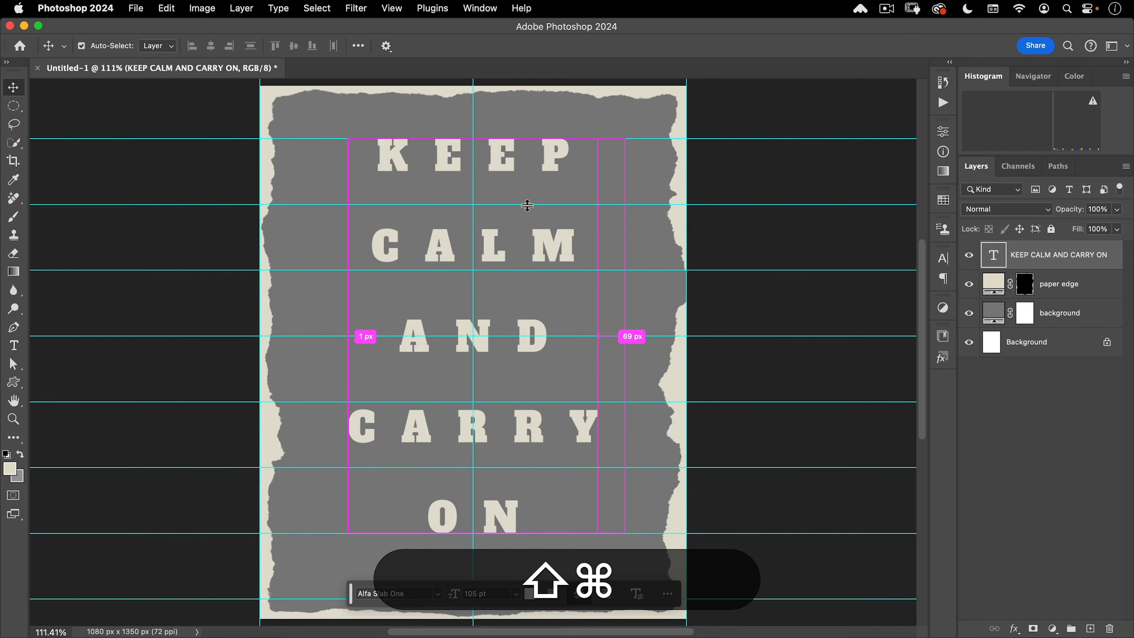
key("shift+super+semicolon")
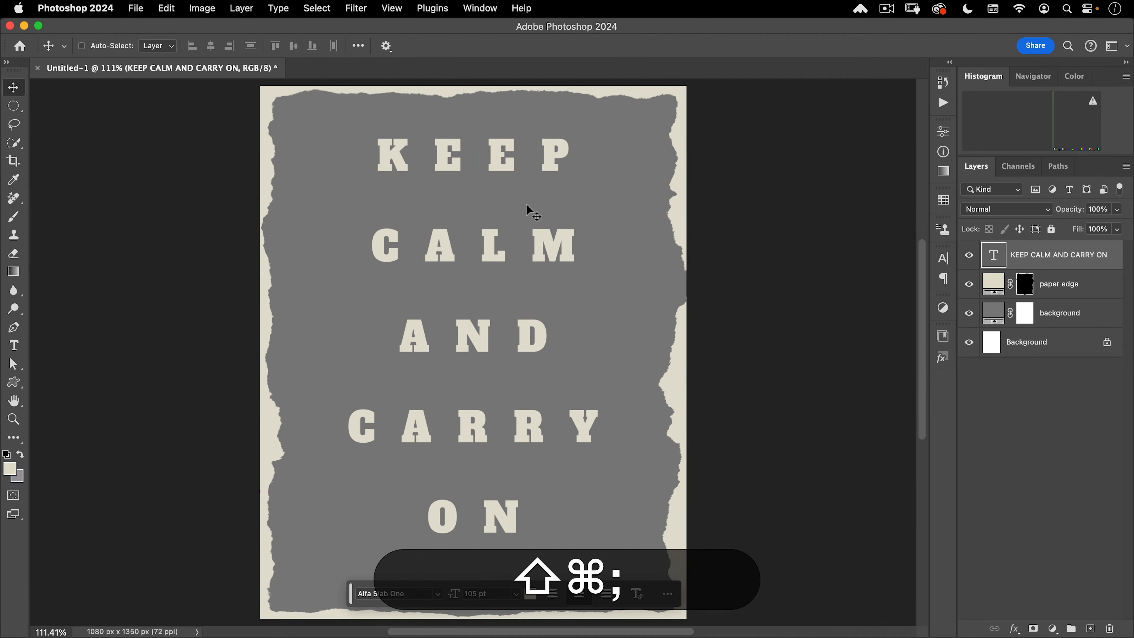
key("shift")
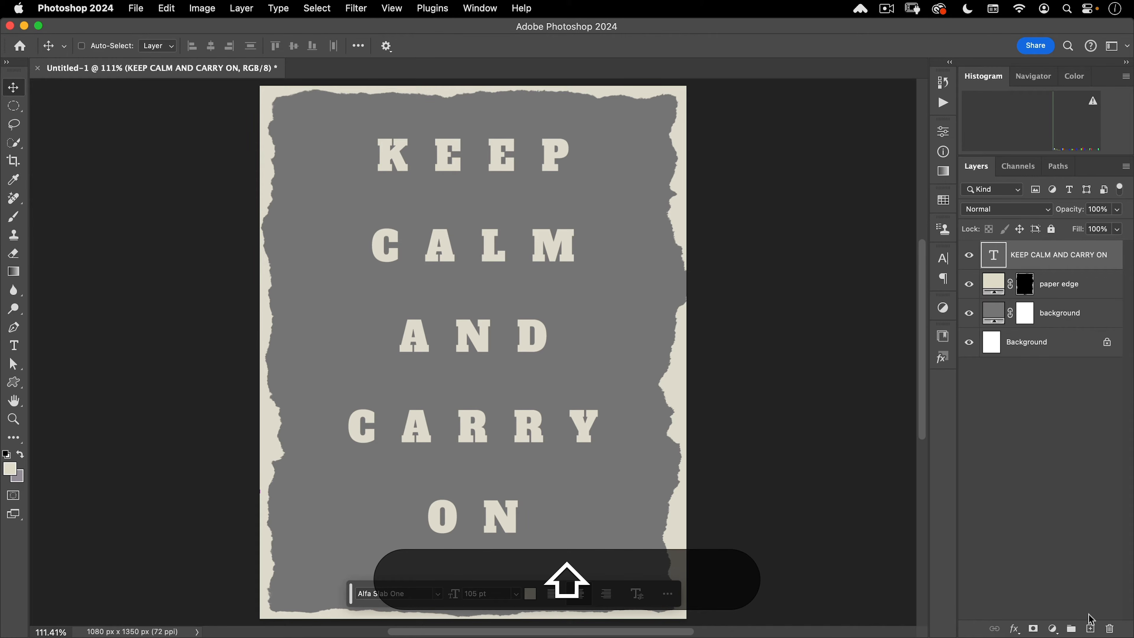
Add a new layer named "SUBJECT" above the text layer and stamp a merged copy of all visible layers into it.
left_click(1091, 629)
double_click(1018, 255)
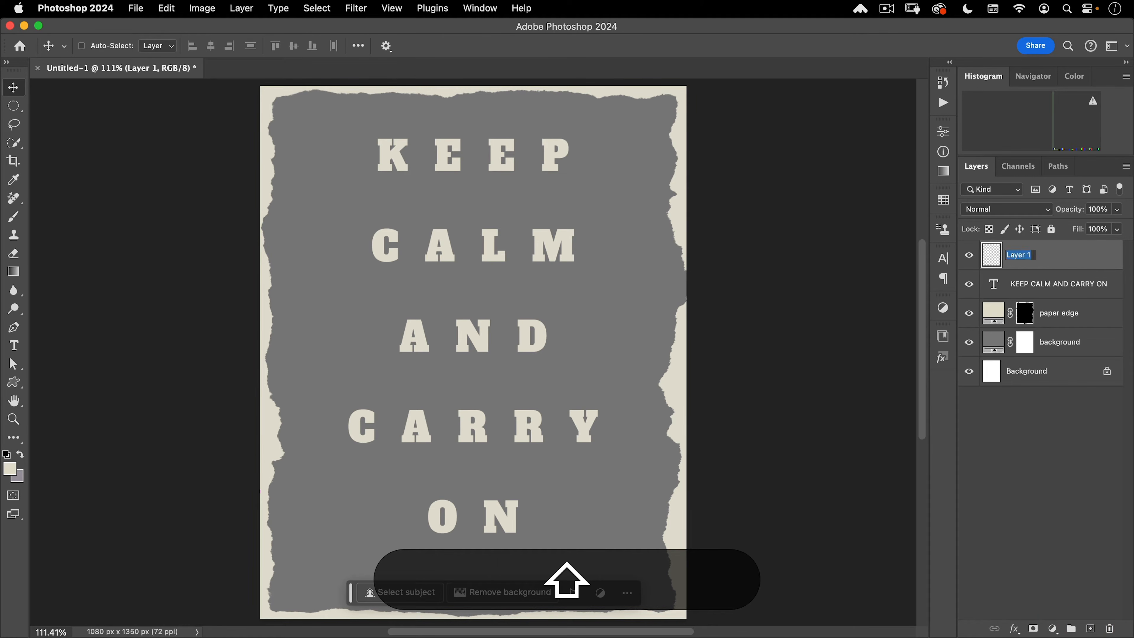
type("SUBJECT")
key("Return")
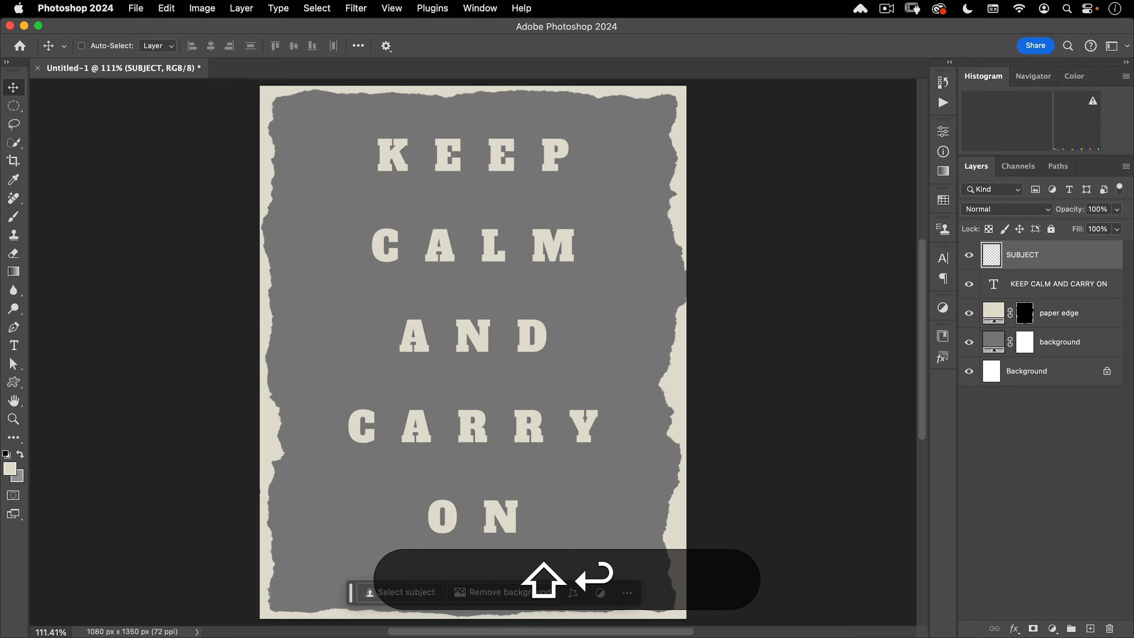
key("shift")
key("alt")
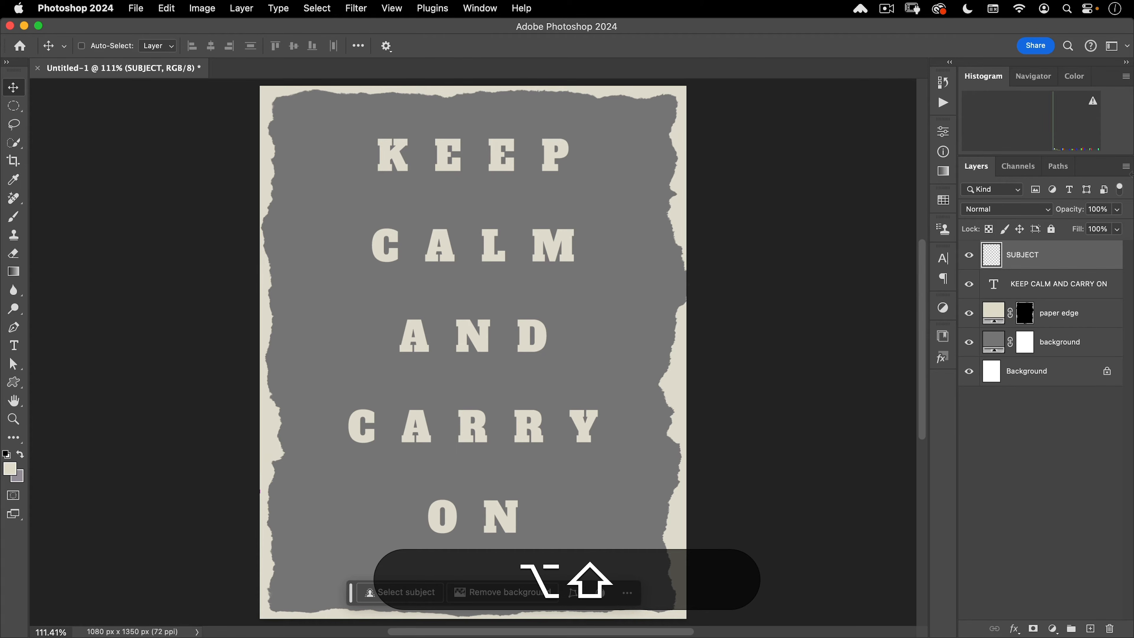
key("super")
key("shift+alt+super+e")
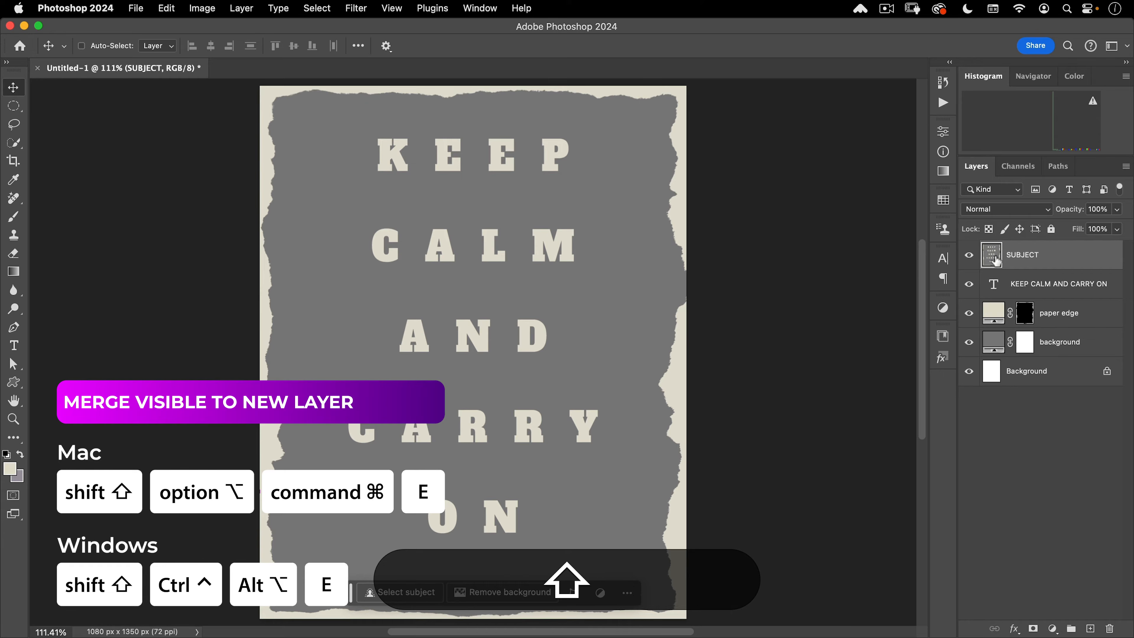
Convert the SUBJECT layer to a smart object and open its contents for editing.
right_click(1062, 261)
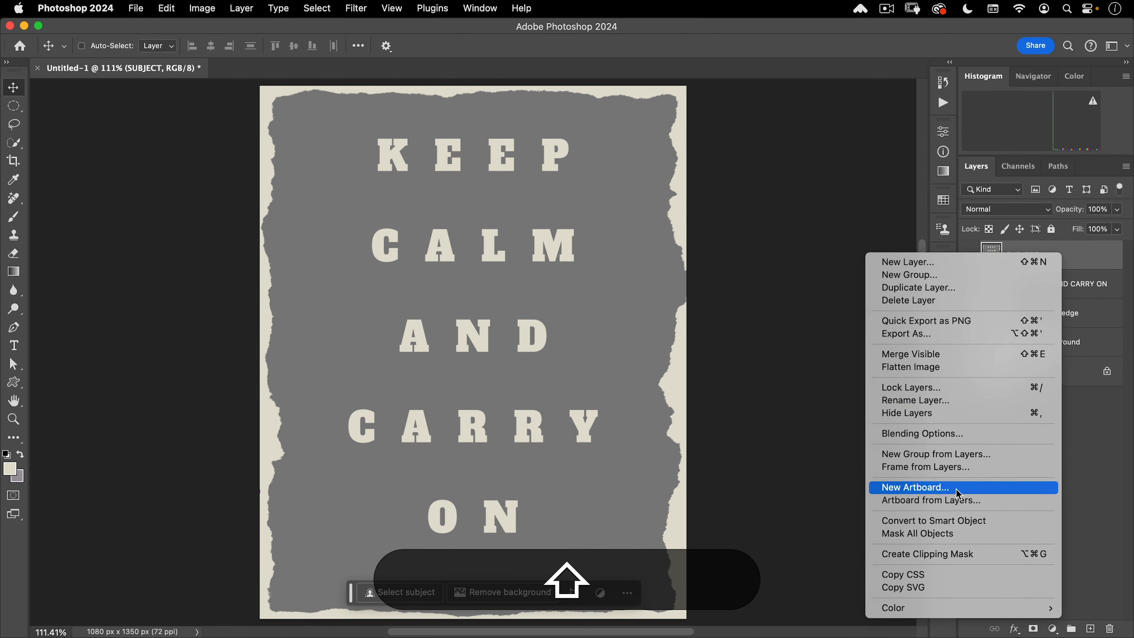
left_click(948, 523)
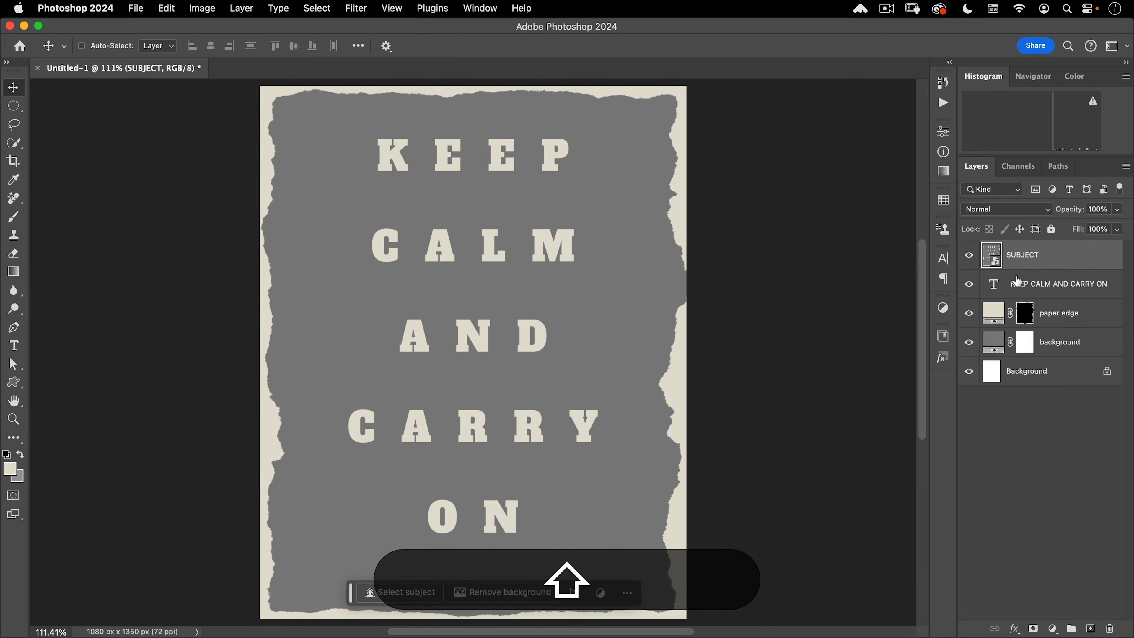
double_click(991, 255)
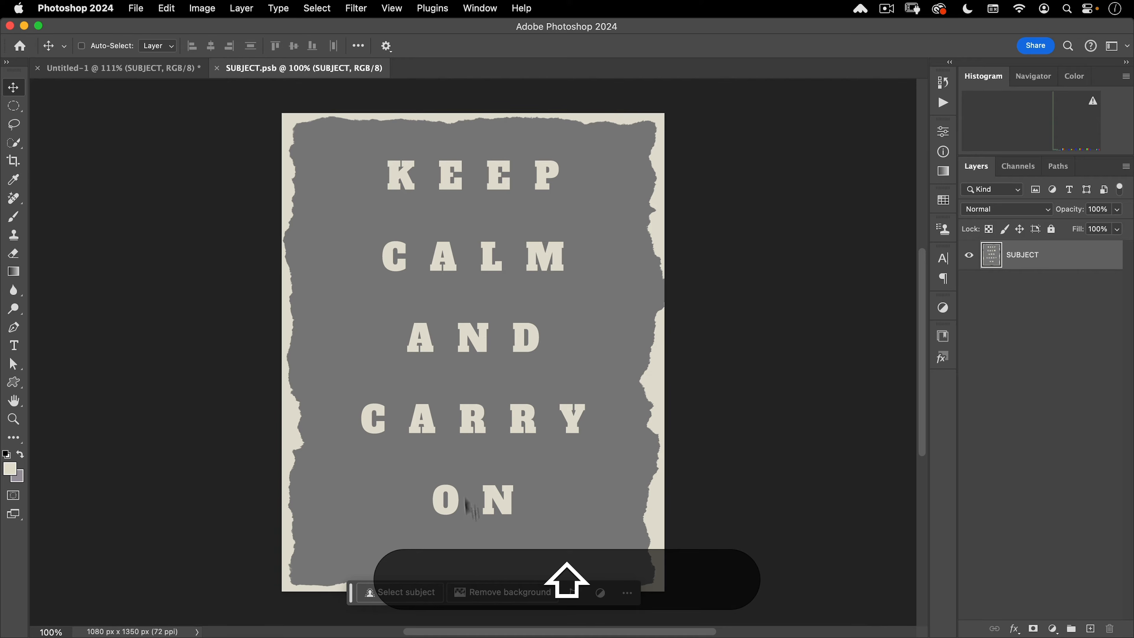
Float the Untitled-1 poster document in its own window and copy its KEEP CALM AND CARRY ON text layer into SUBJECT.psb.
left_click_drag(134, 68, 152, 170)
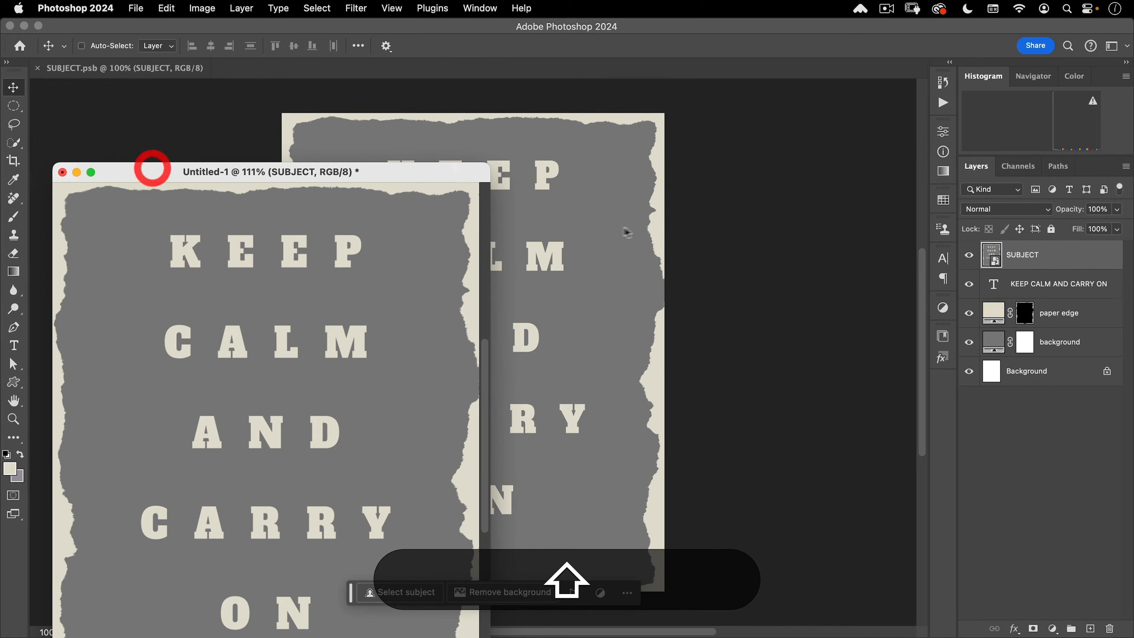
left_click_drag(288, 172, 293, 121)
left_click(292, 120)
left_click(1045, 285)
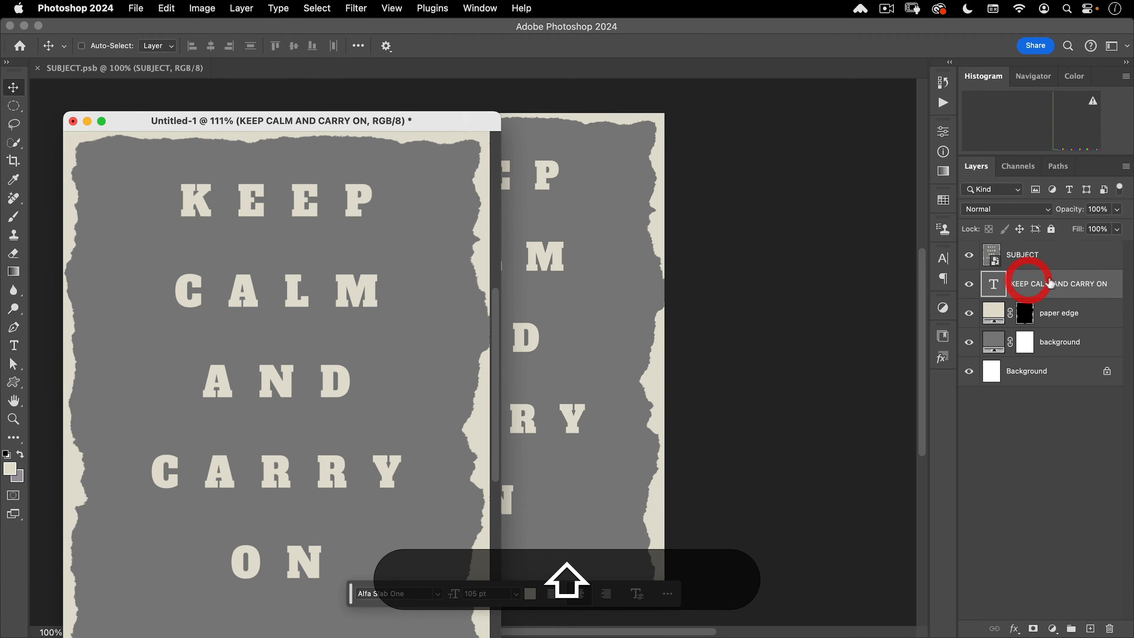
left_click_drag(1045, 289, 633, 277)
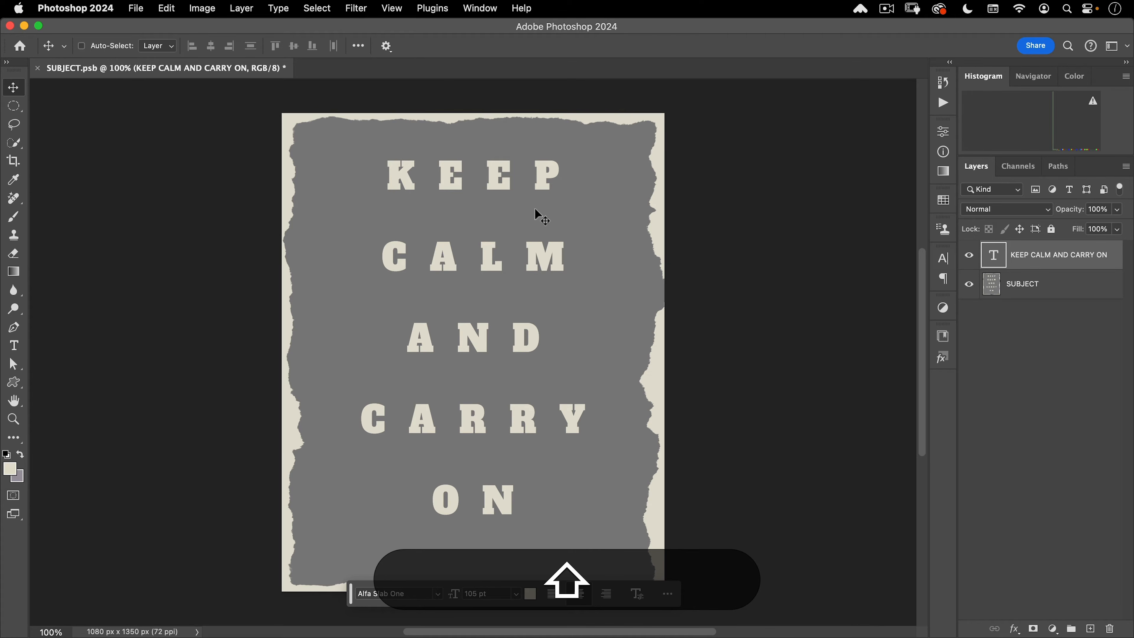
Open the photo whose file name ends in RuBXafq461A-unsplash.jpg from the assets folder.
left_click(138, 10)
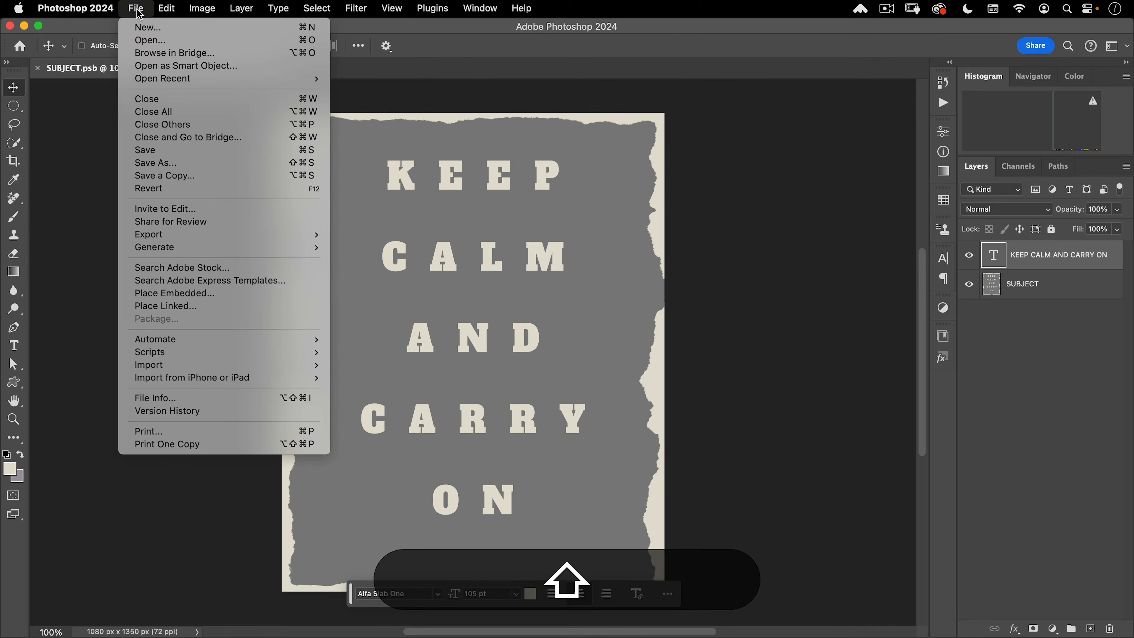
left_click(151, 40)
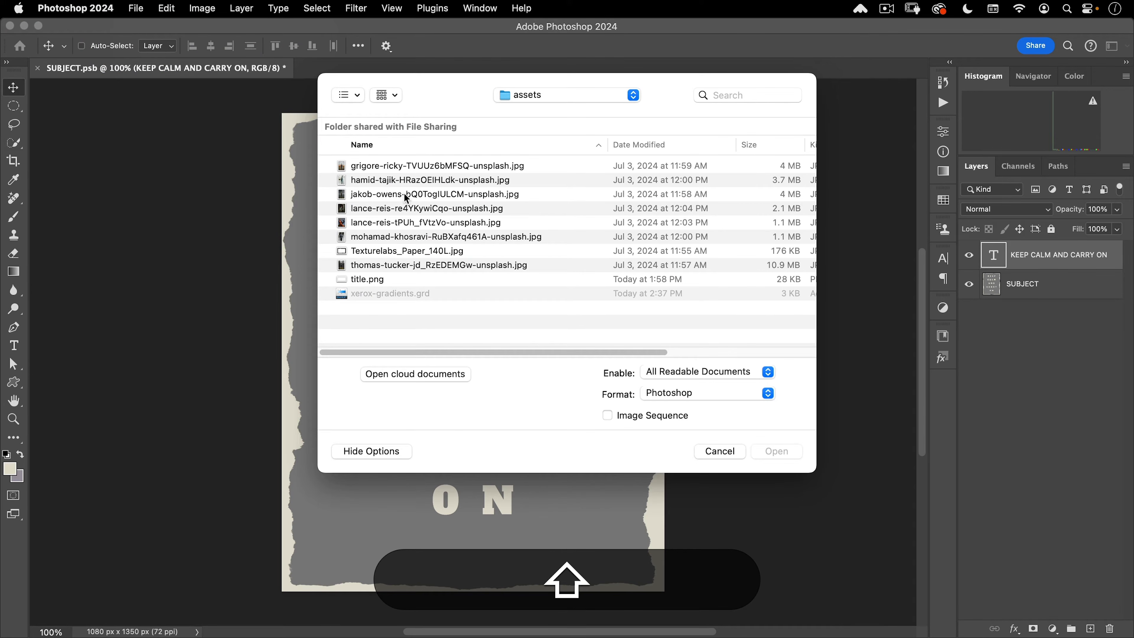
left_click(401, 241)
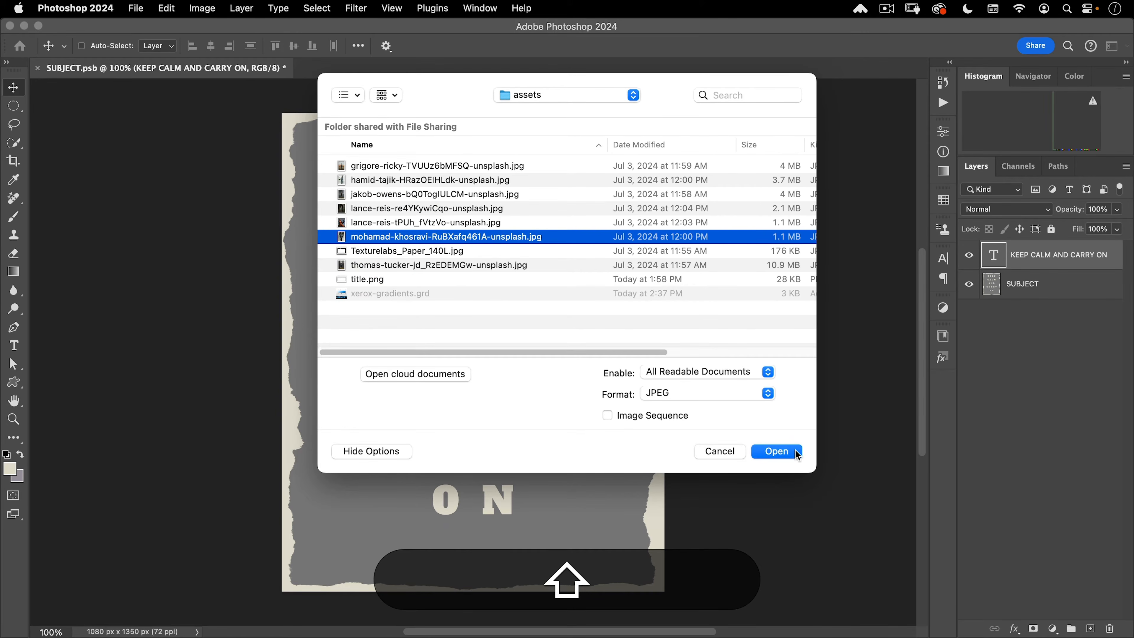
left_click(776, 451)
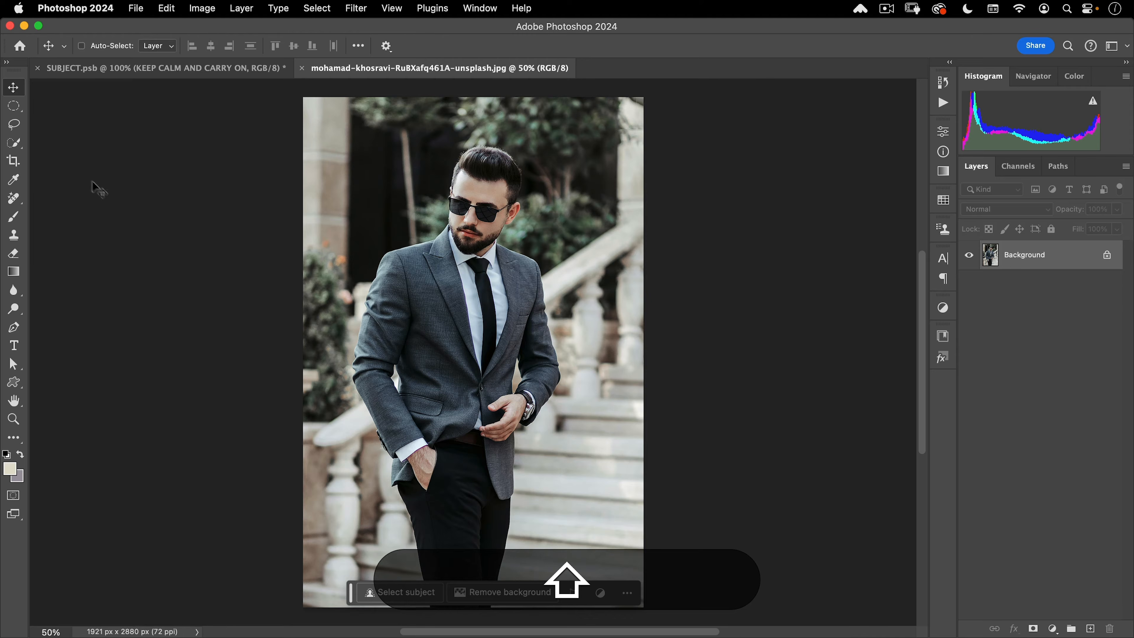
Select the man in the photo with Select Subject set to Cloud (Detailed results), and copy the selection.
left_click(13, 145)
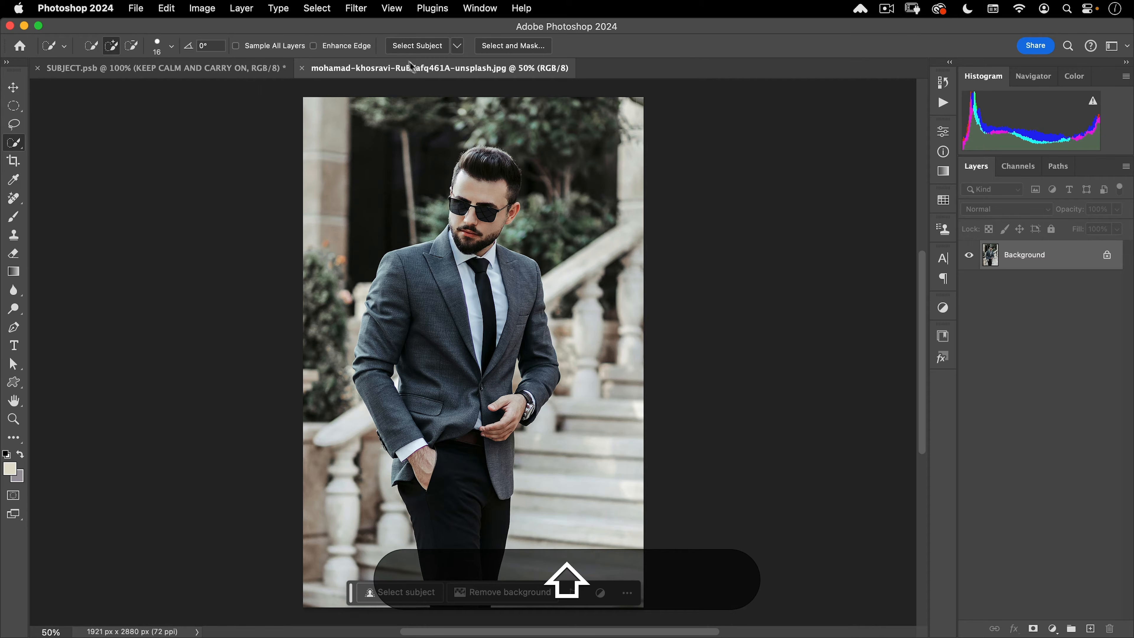
left_click(461, 52)
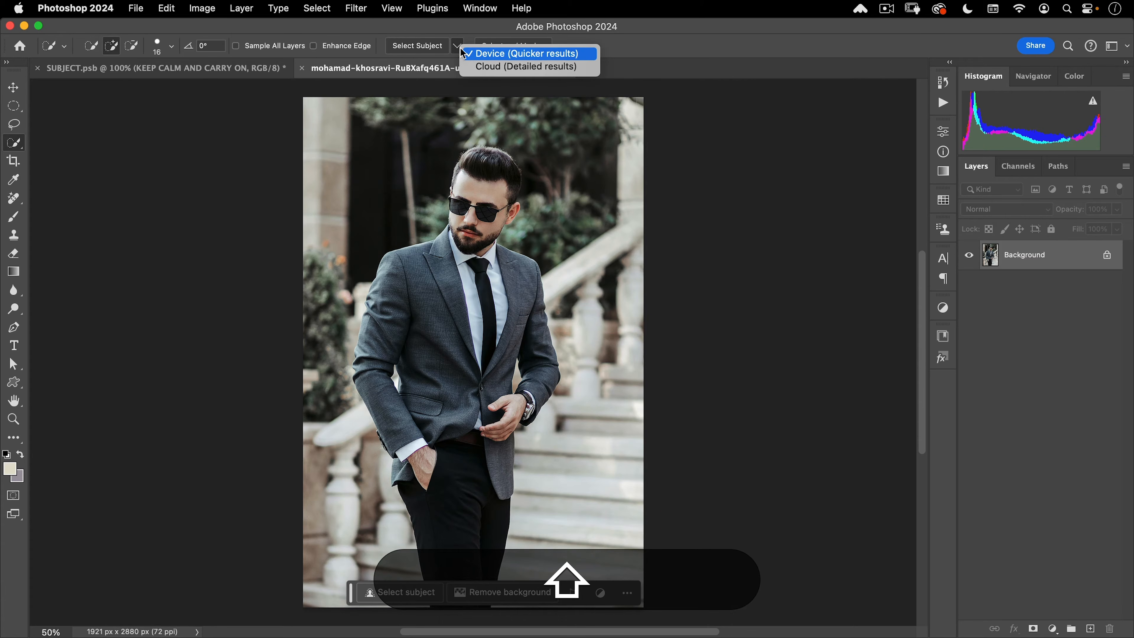
left_click(472, 64)
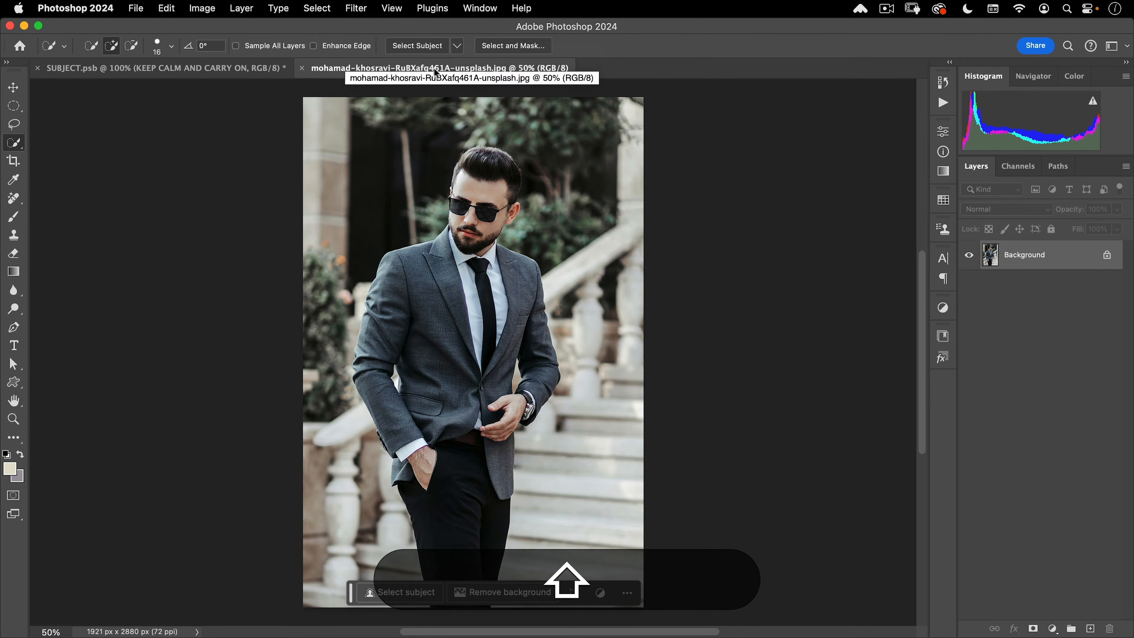
left_click(415, 46)
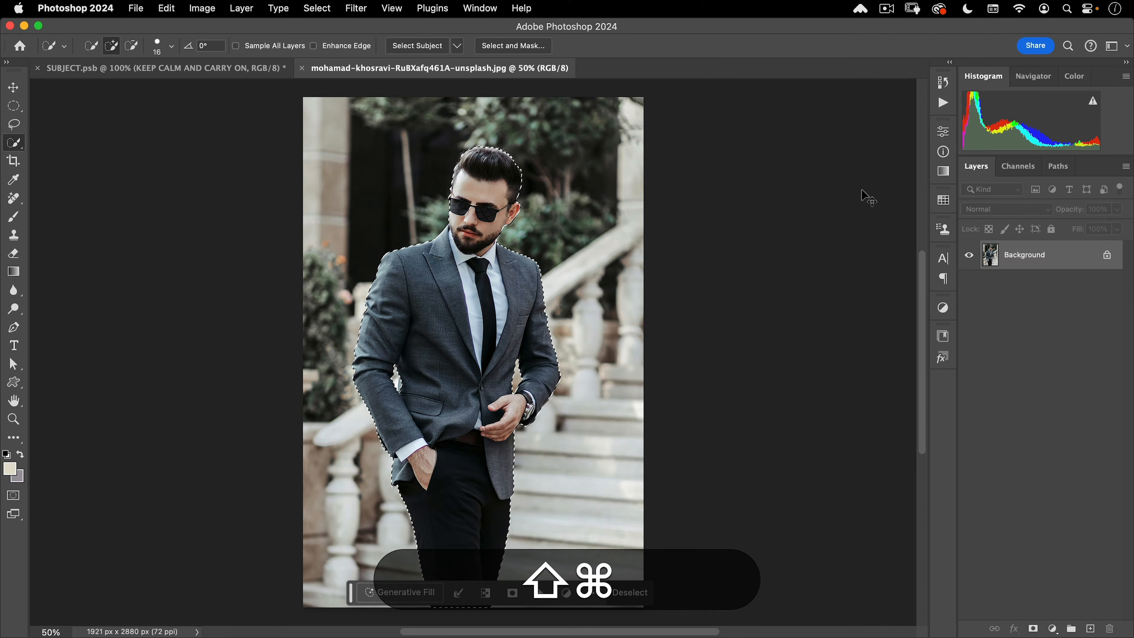
key("shift+super+c")
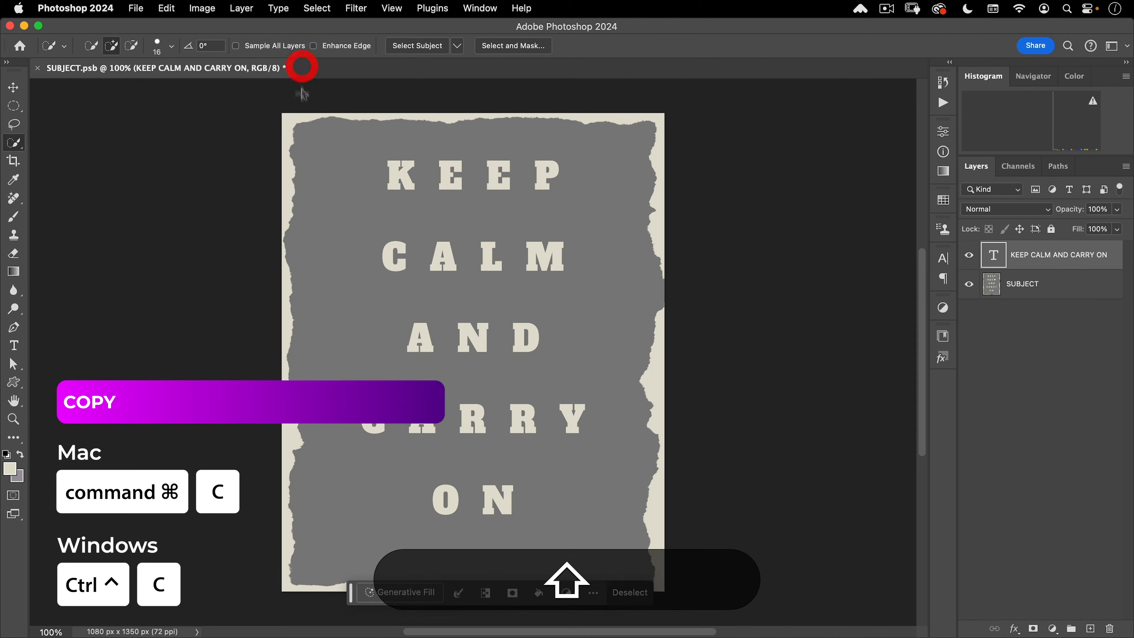
Close the photo document and paste the cut-out man directly above the SUBJECT layer in SUBJECT.psb.
left_click(302, 67)
left_click(1031, 284)
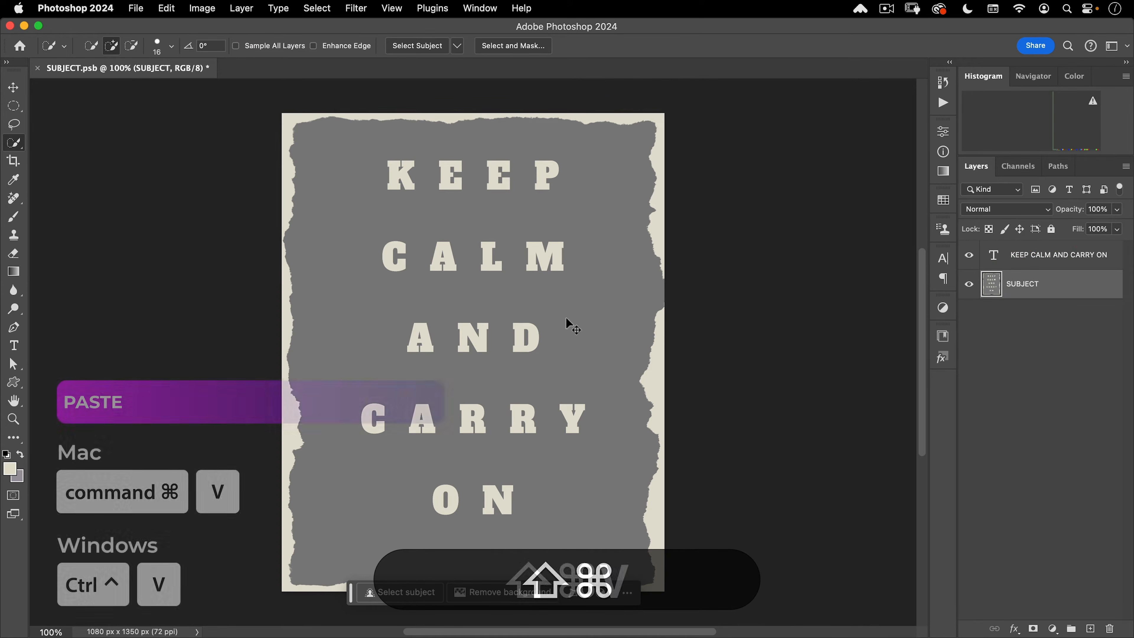
key("shift+super+v")
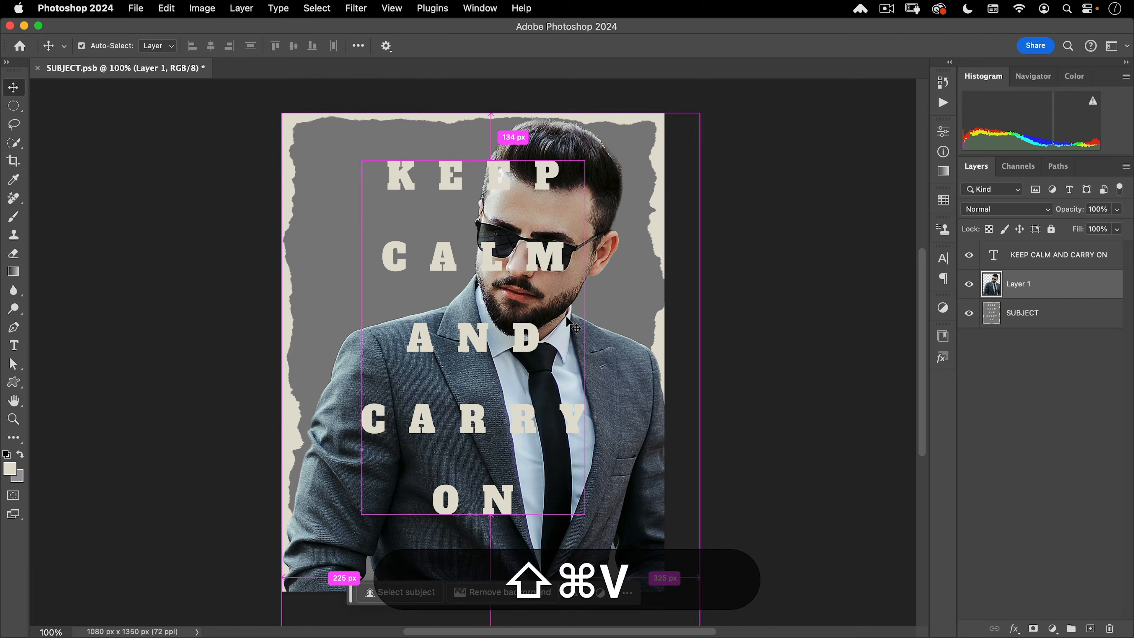
Scale the pasted man to about 59% and position him with his head just inside the upper border and his legs running off the lower canvas edge.
key("super+t")
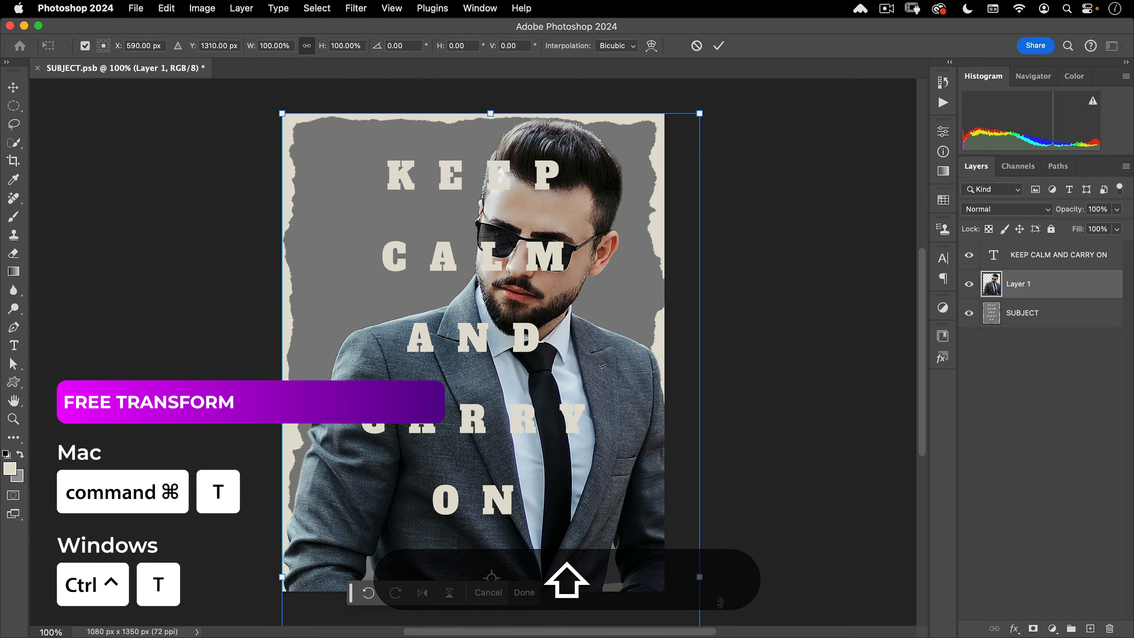
left_click_drag(699, 577, 520, 577)
left_click_drag(387, 512, 451, 321)
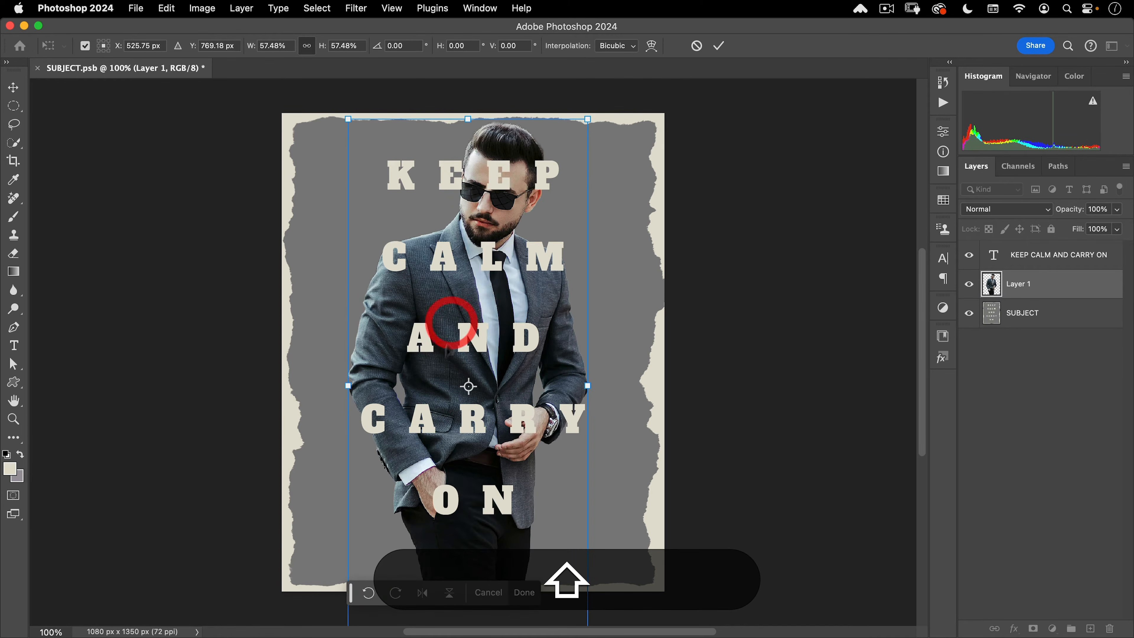
scroll(466, 378, "down", 2, "alt")
left_click(462, 377)
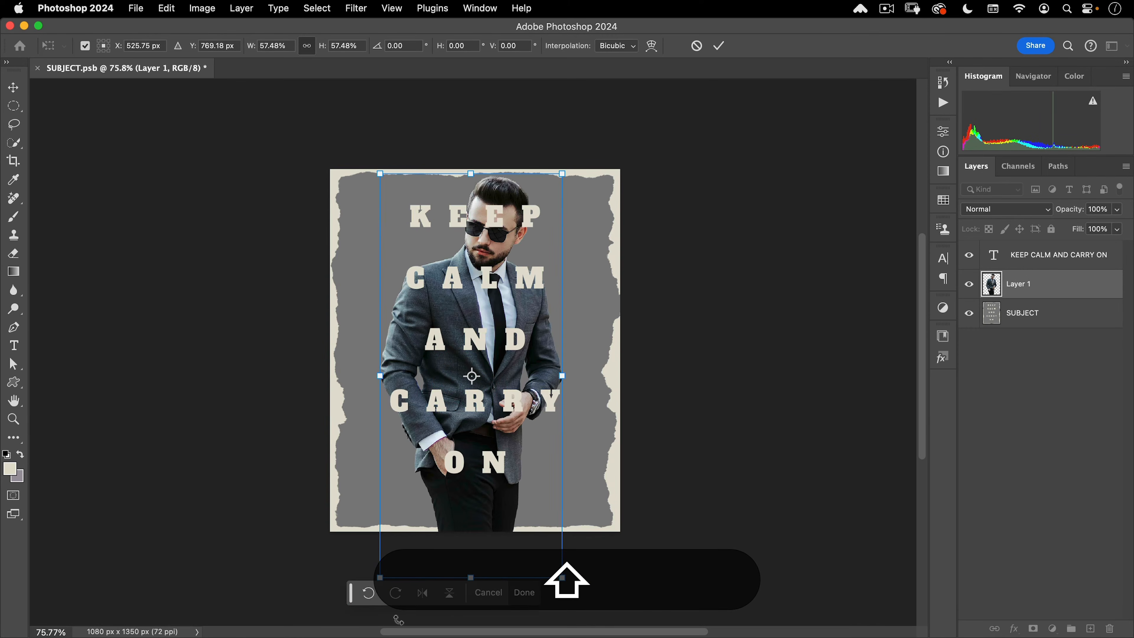
left_click_drag(380, 578, 373, 589)
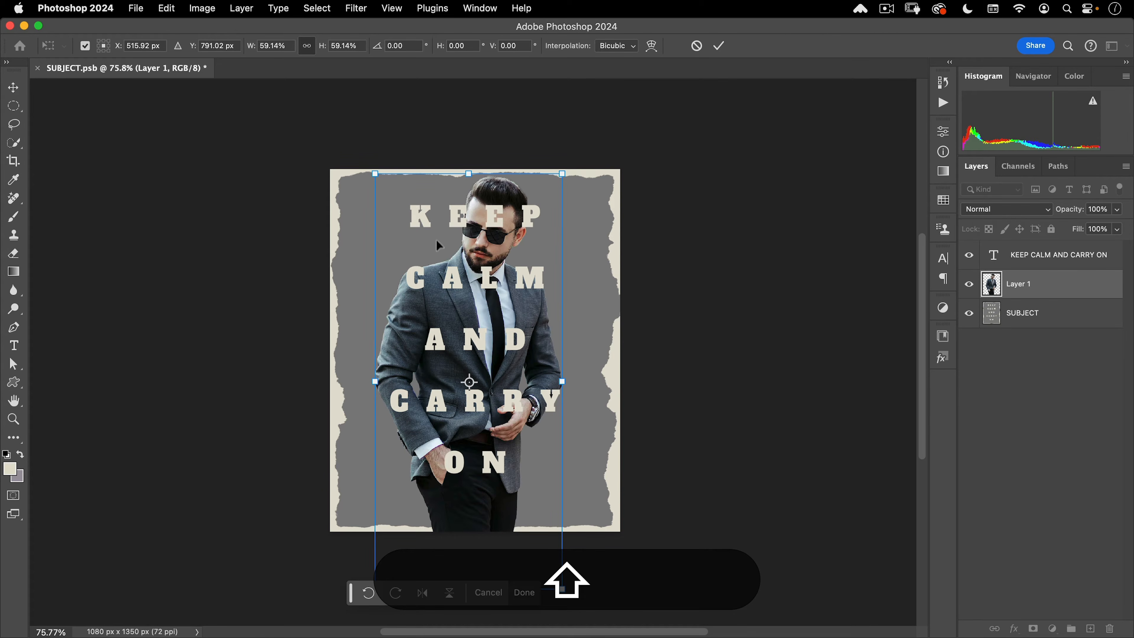
left_click(720, 45)
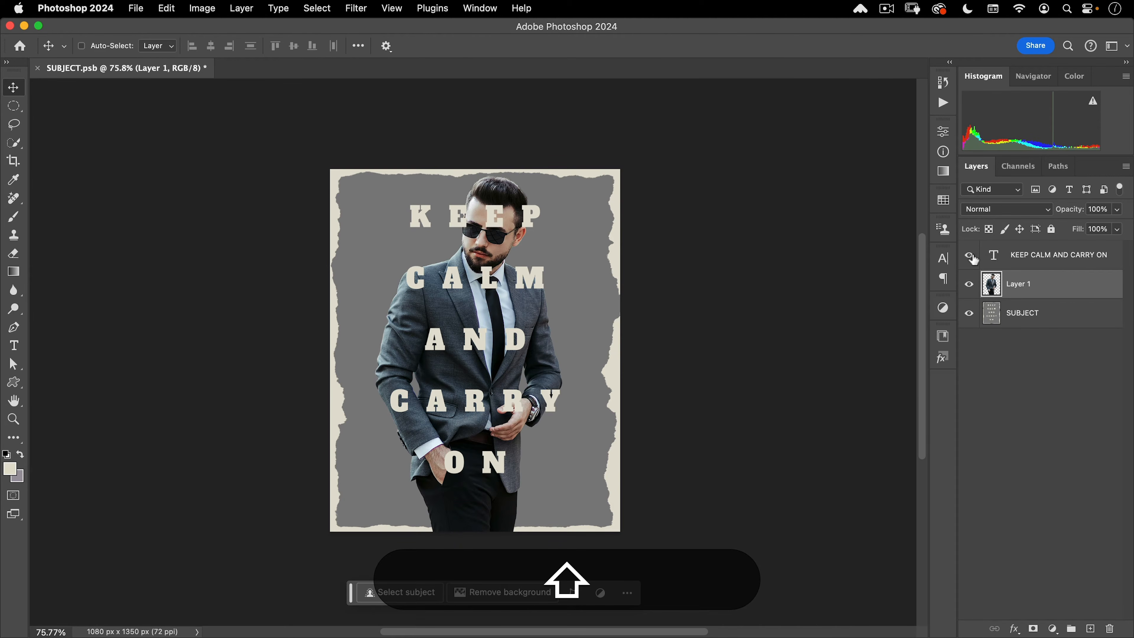
Hide the text layer and the original SUBJECT layer so only the man shows, and close SUBJECT.psb with its changes saved.
left_click(969, 255)
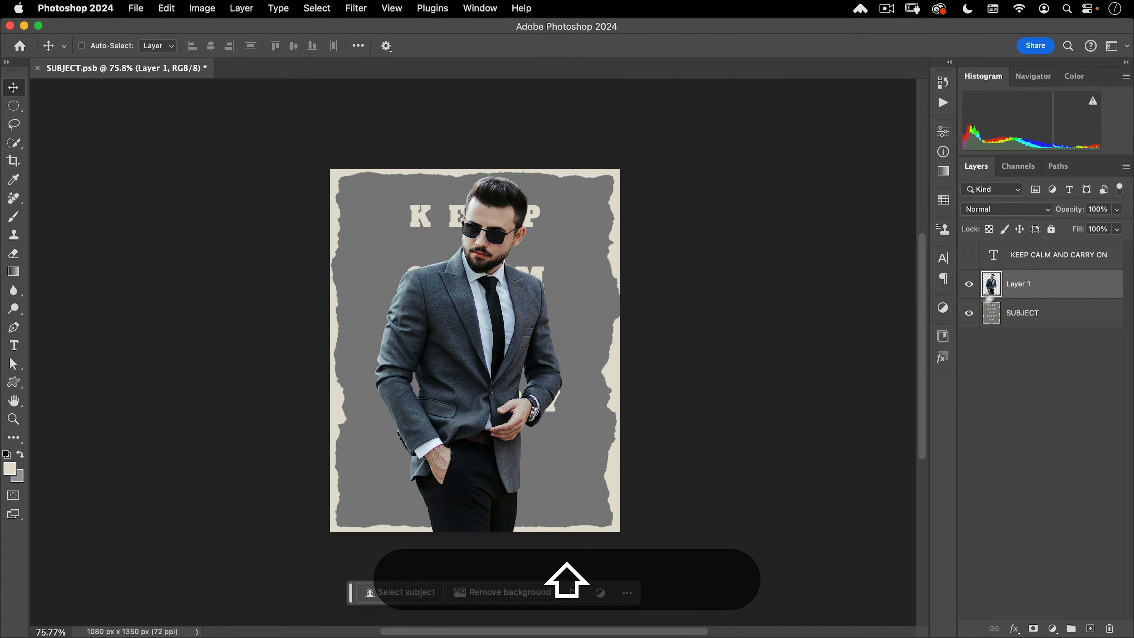
left_click(969, 313)
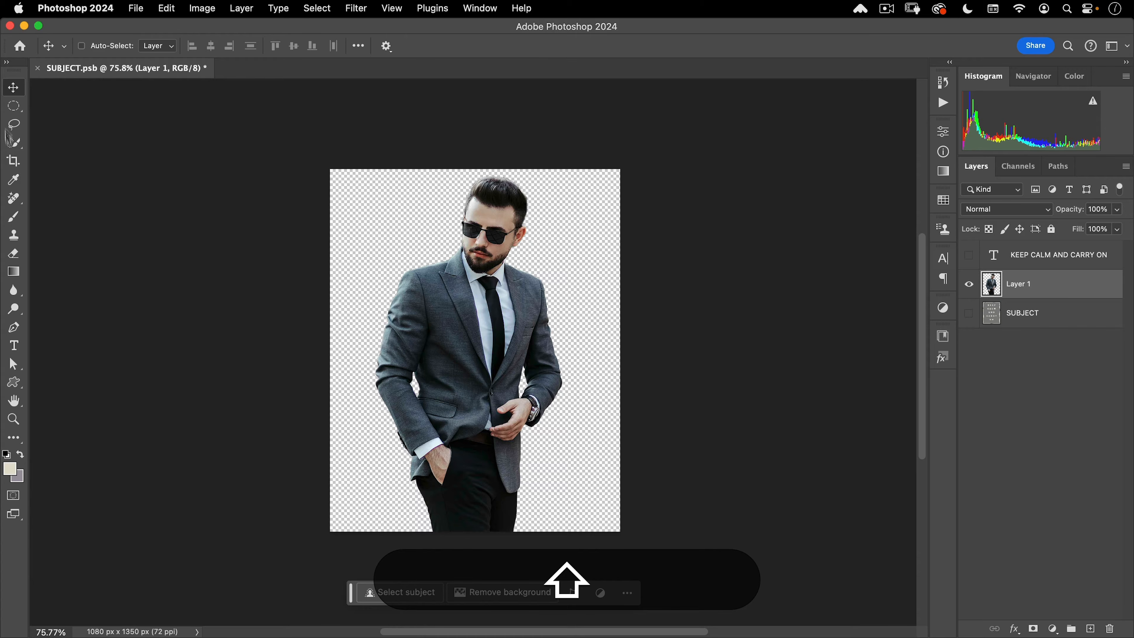
left_click(35, 68)
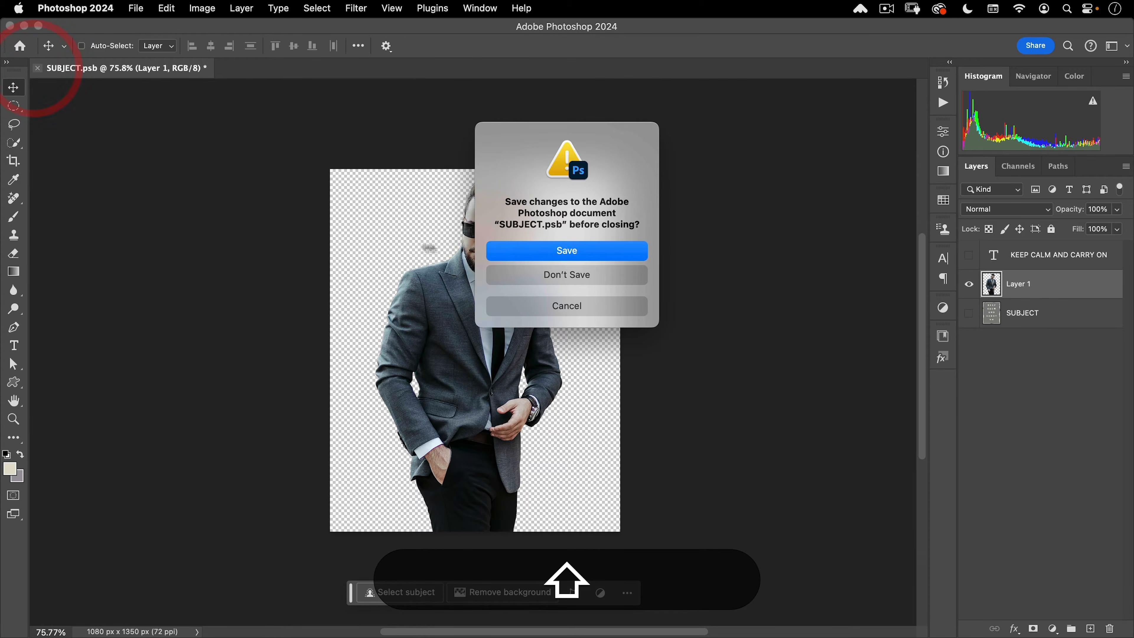
left_click(539, 251)
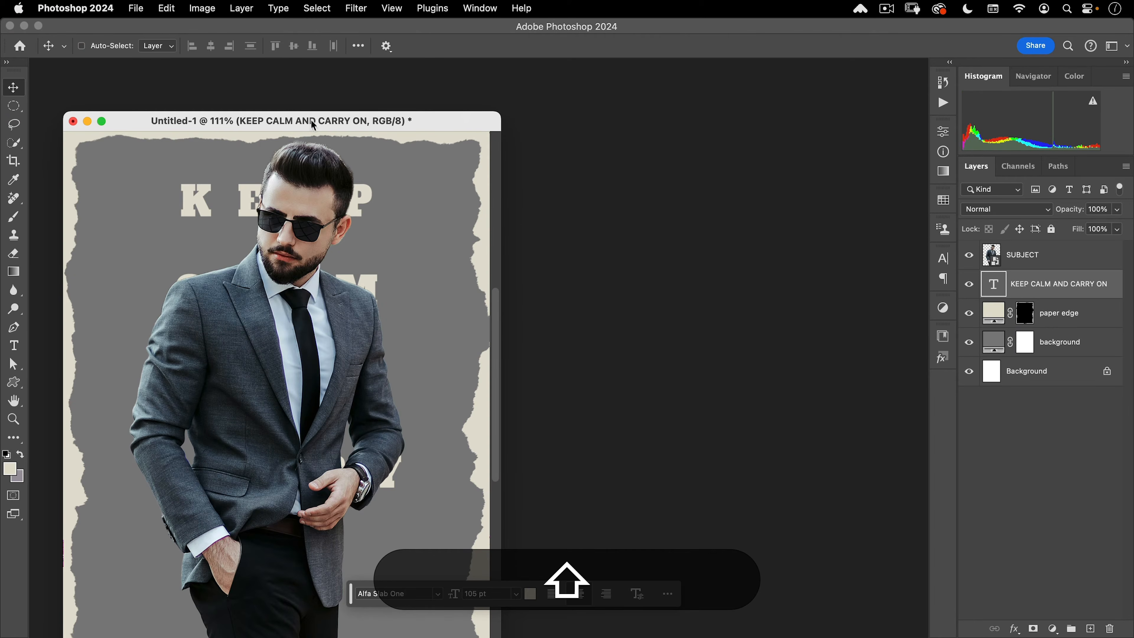
Dock the floating poster document back into the workspace and move the SUBJECT layer between the paper edge and background layers.
left_click_drag(314, 120, 401, 69)
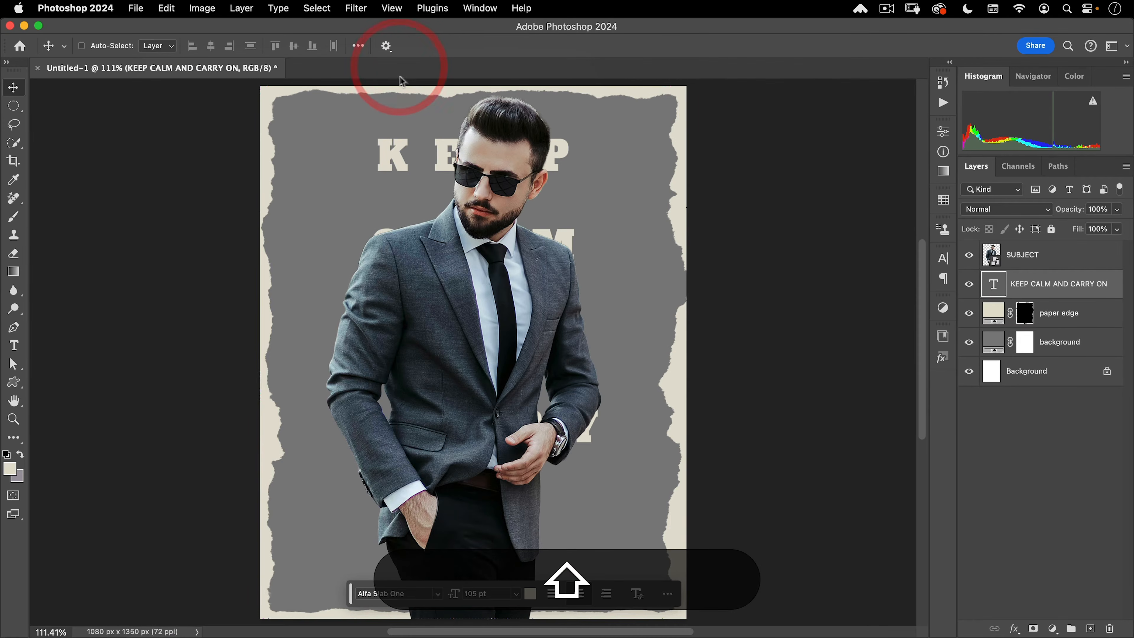
left_click_drag(1014, 262, 1023, 294)
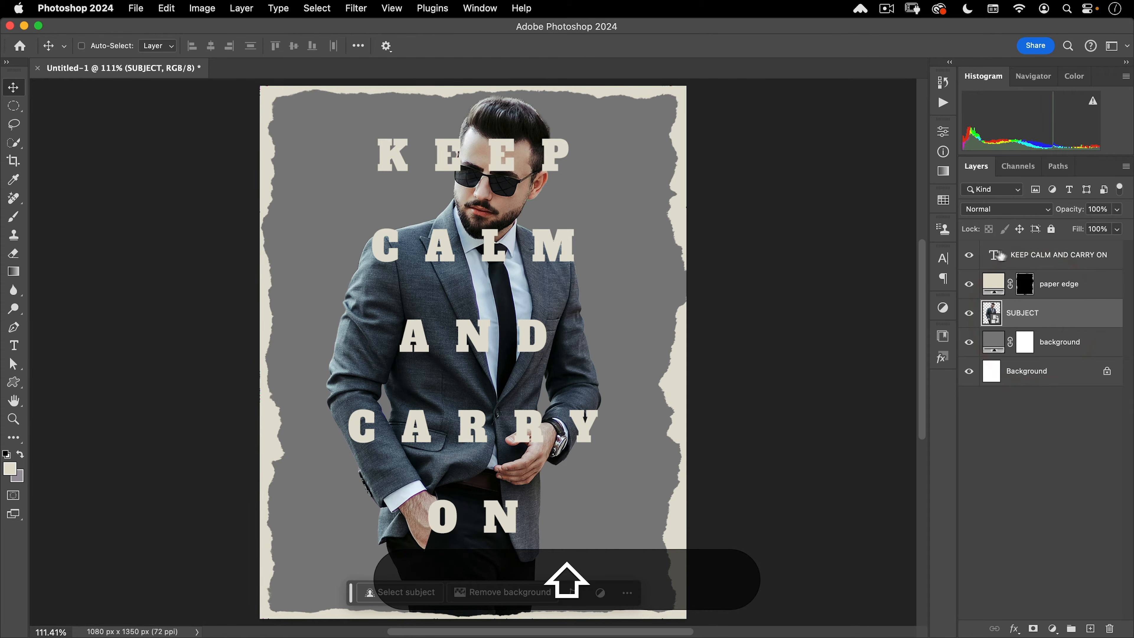
left_click(997, 289)
Group the paper edge and KEEP CALM AND CARRY ON layers and name the group "top elements".
left_click(1062, 282)
left_click(1069, 256, "shift")
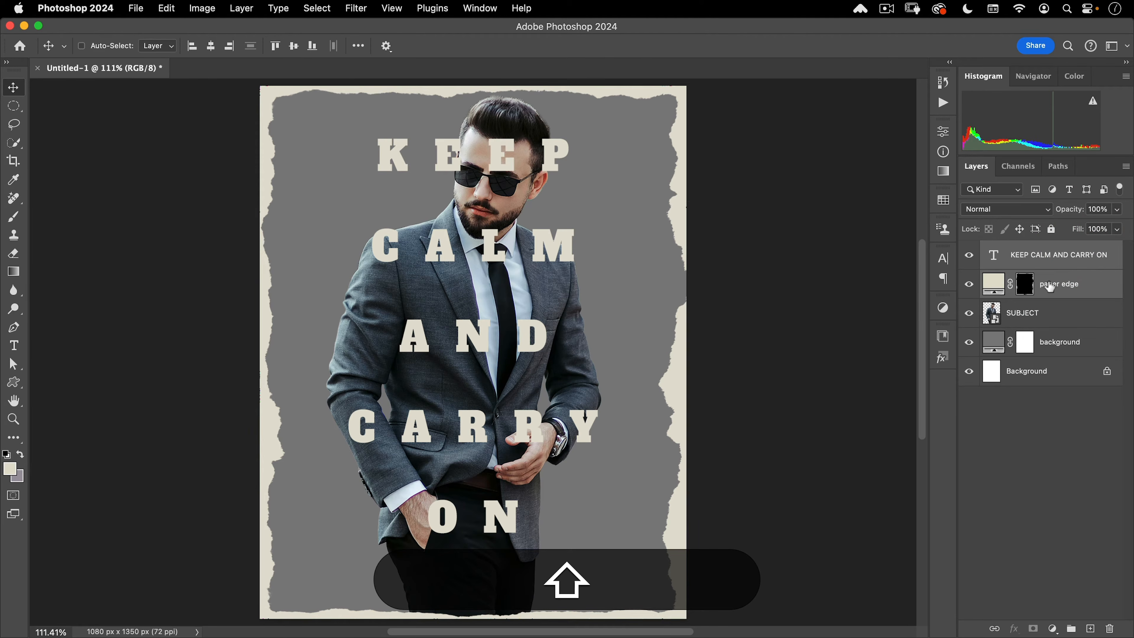
key("super+g")
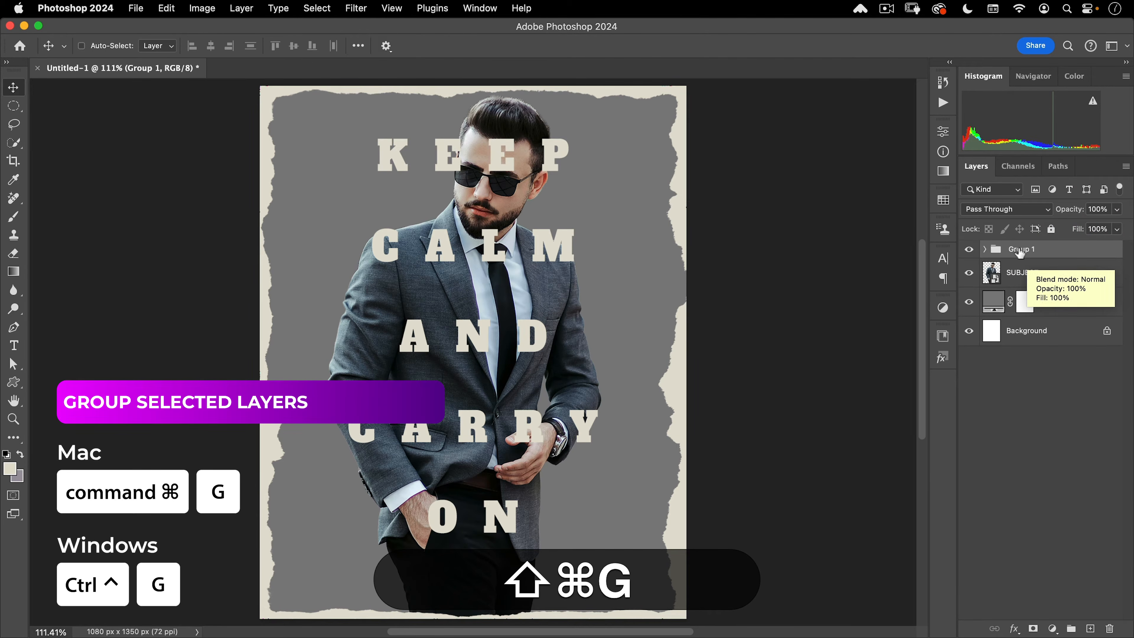
double_click(1021, 249)
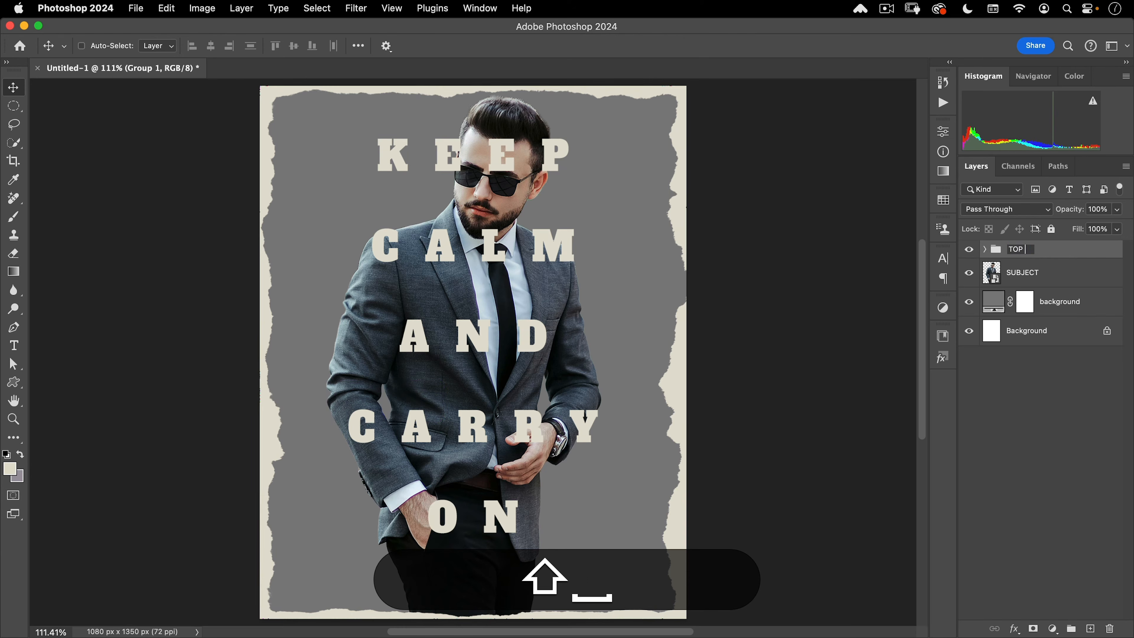
type("Ttop elements")
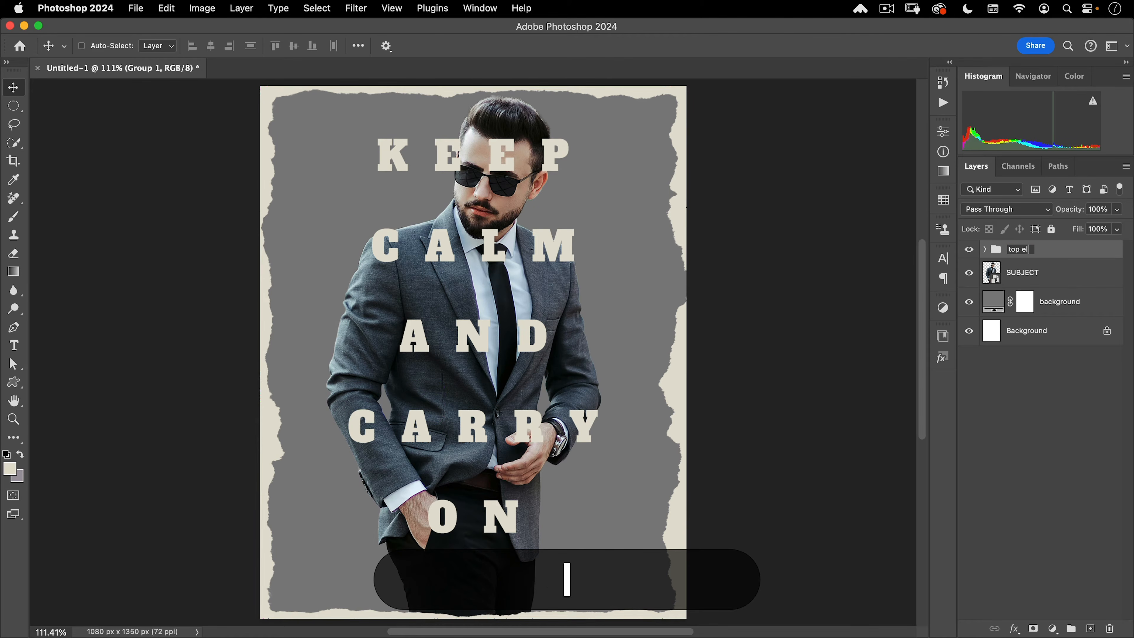
key("Return")
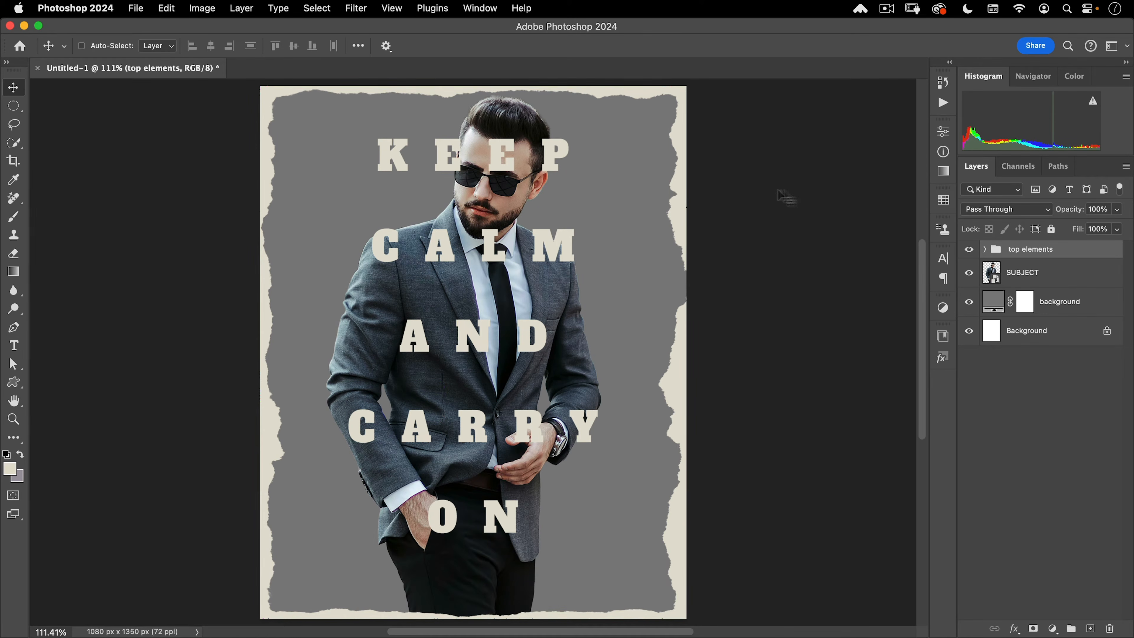
Apply a Shadows/Highlights adjustment to the SUBJECT smart object with Shadows at 100% and Highlights at 0%.
left_click(1027, 272)
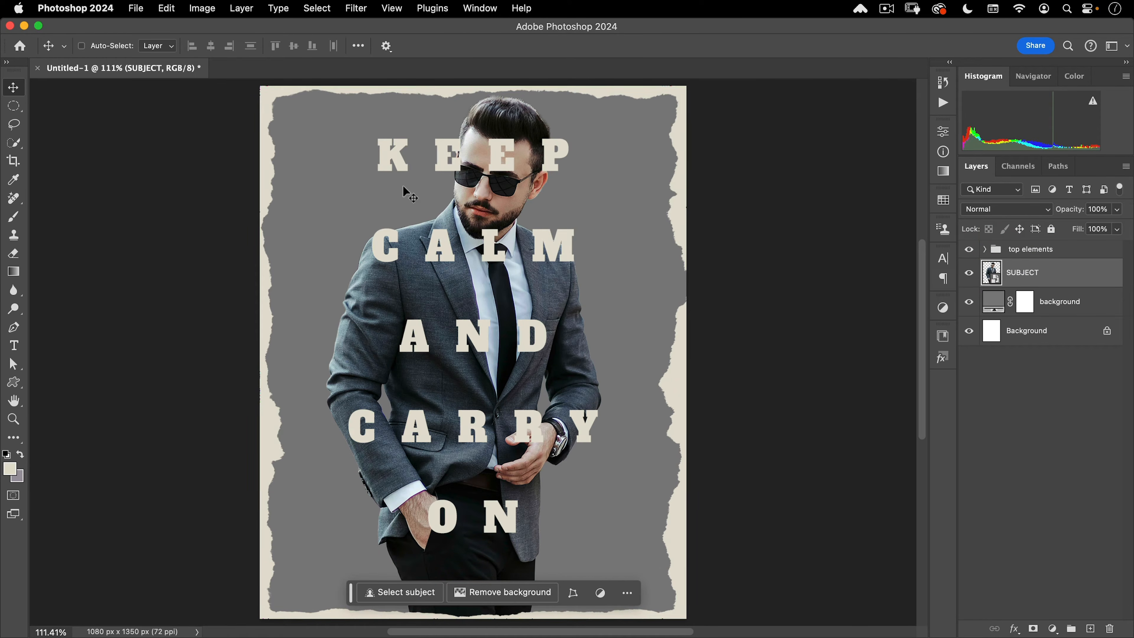
left_click(165, 9)
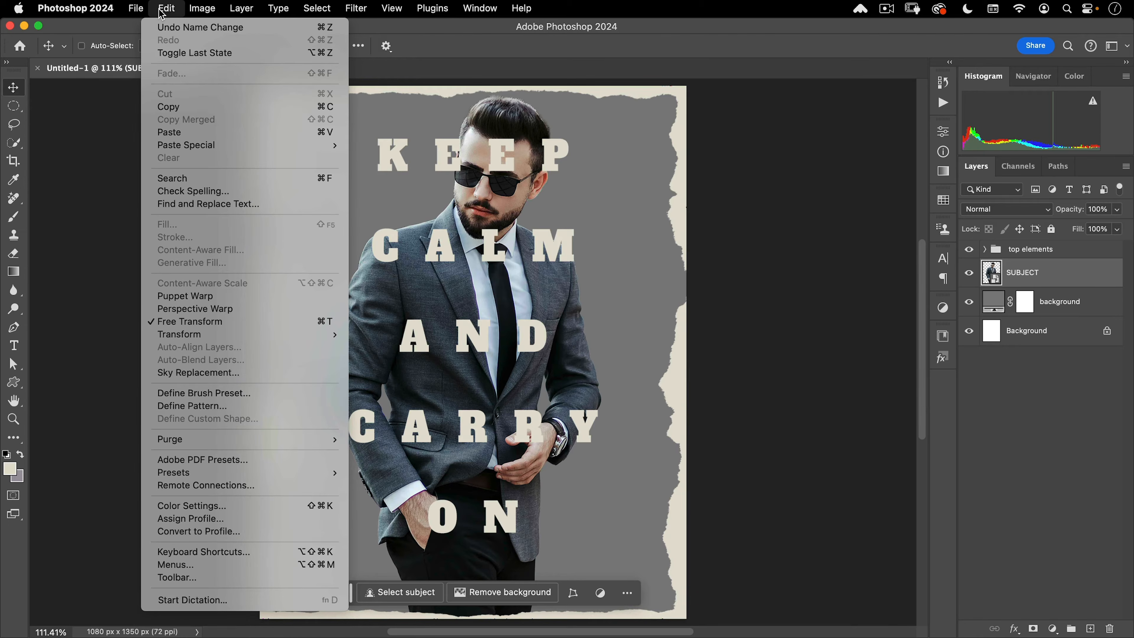
mouse_move(202, 9)
mouse_move(268, 47)
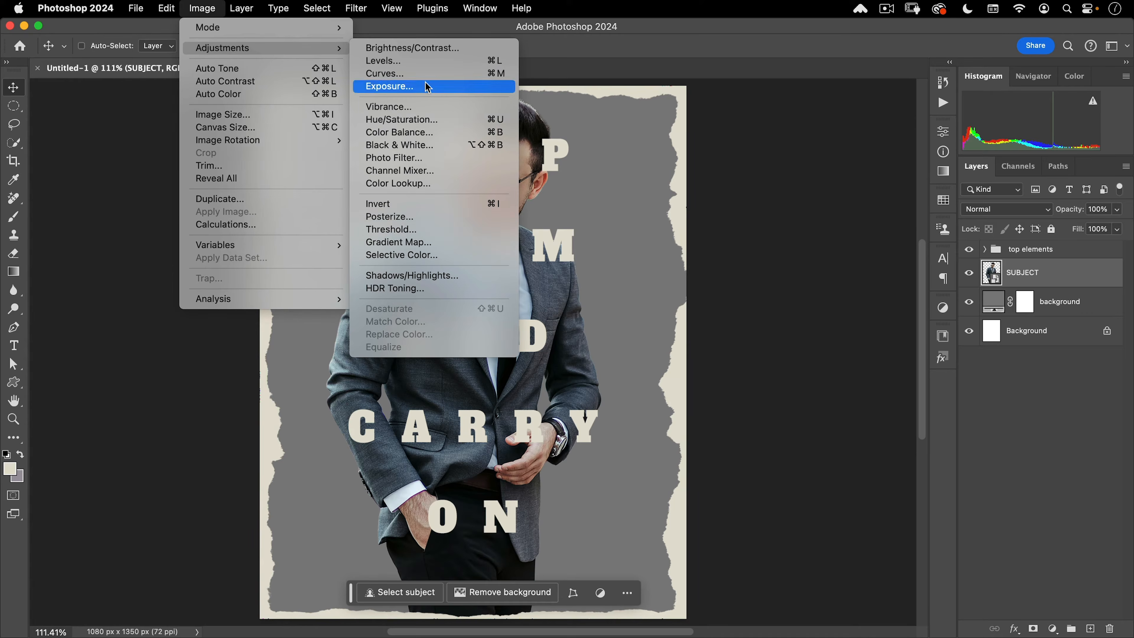
left_click(435, 276)
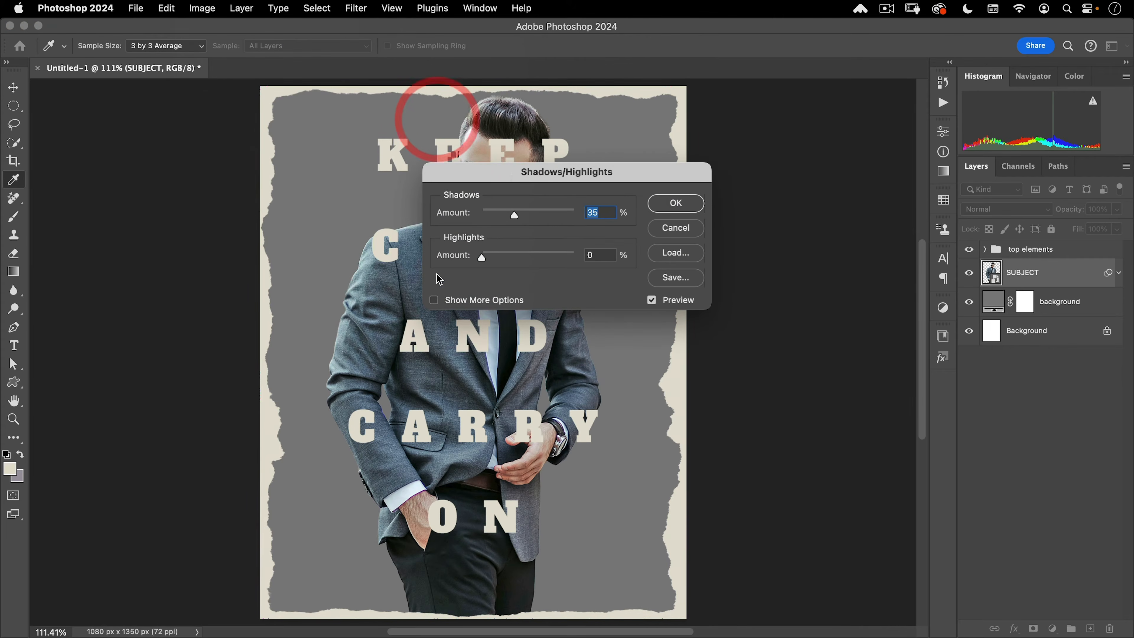
left_click_drag(512, 174, 725, 276)
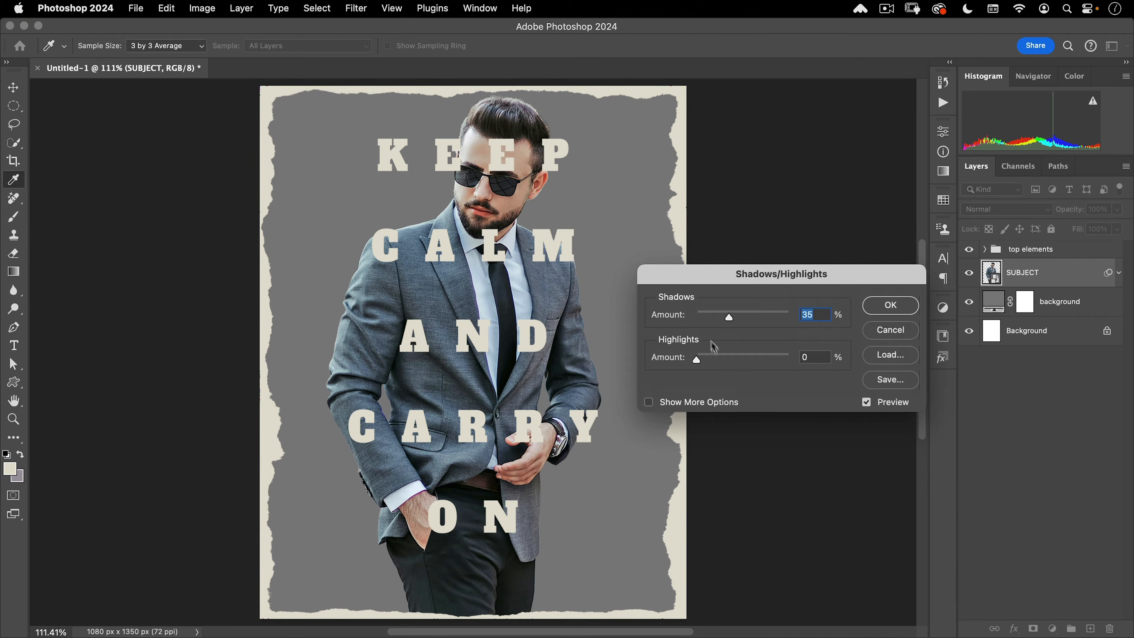
left_click_drag(729, 323, 791, 319)
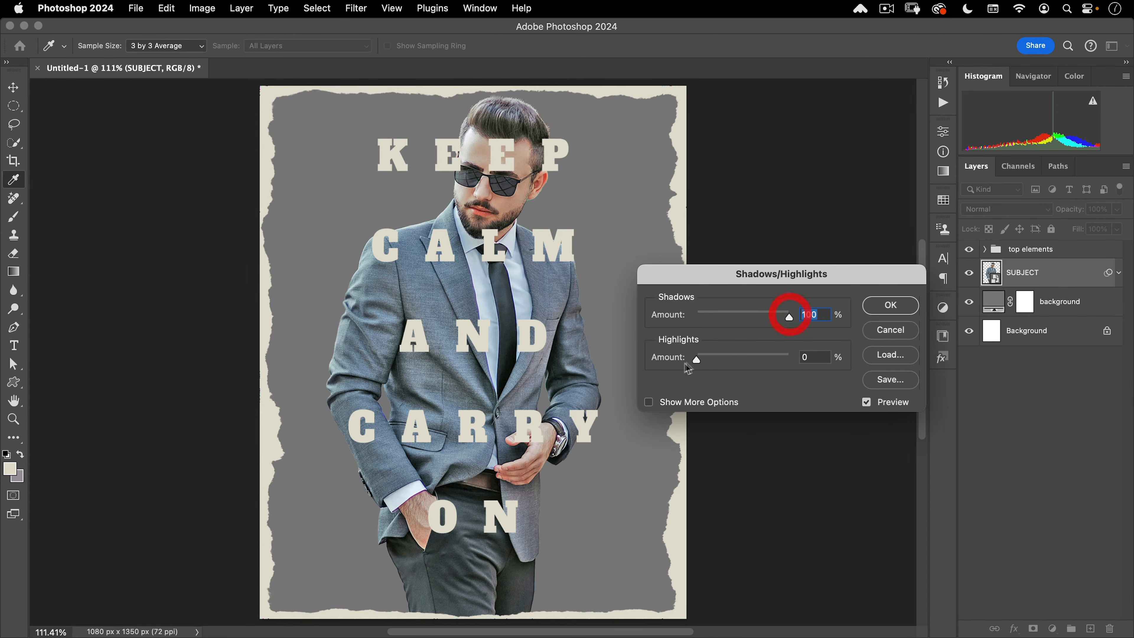
left_click(883, 307)
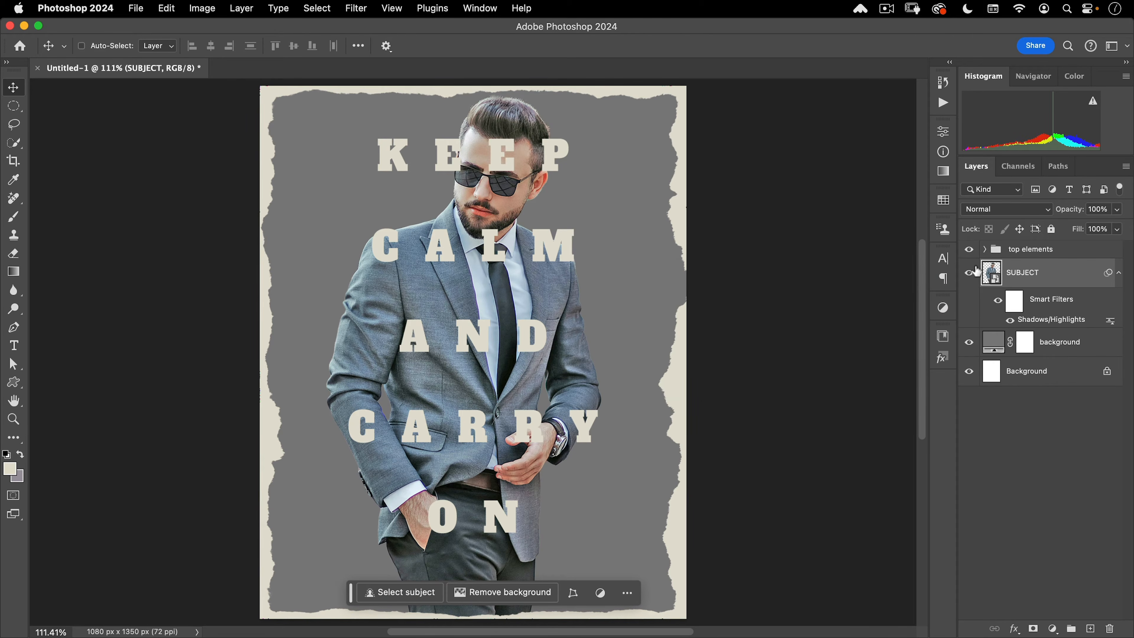
Hide the top elements group and apply a Median noise filter with a 1-pixel radius to SUBJECT.
left_click(968, 249)
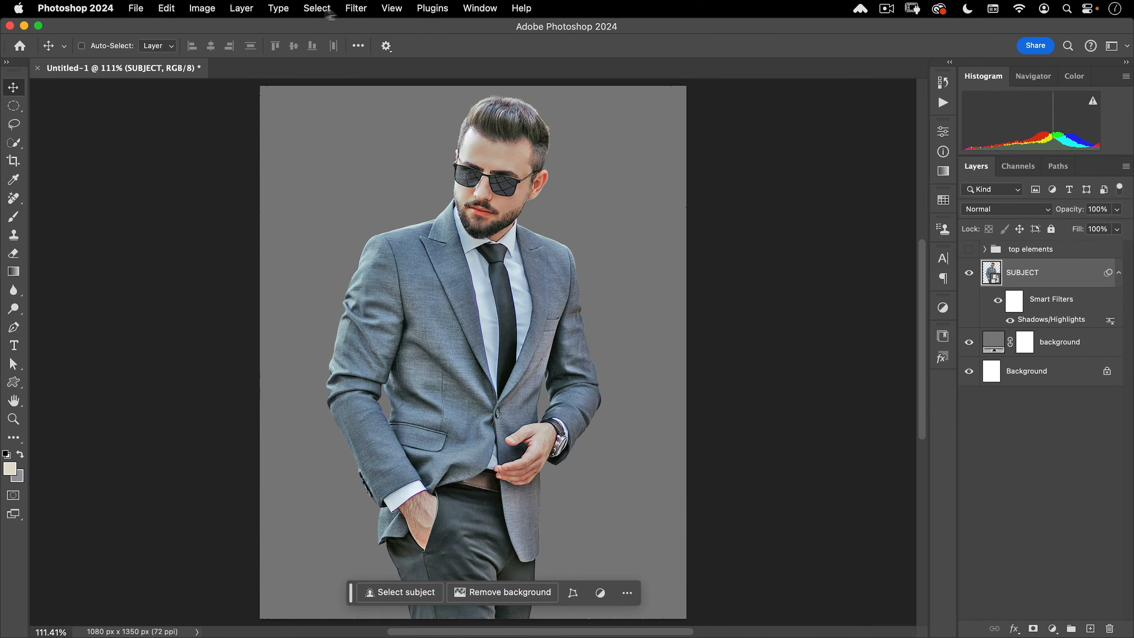
left_click(356, 9)
mouse_move(382, 227)
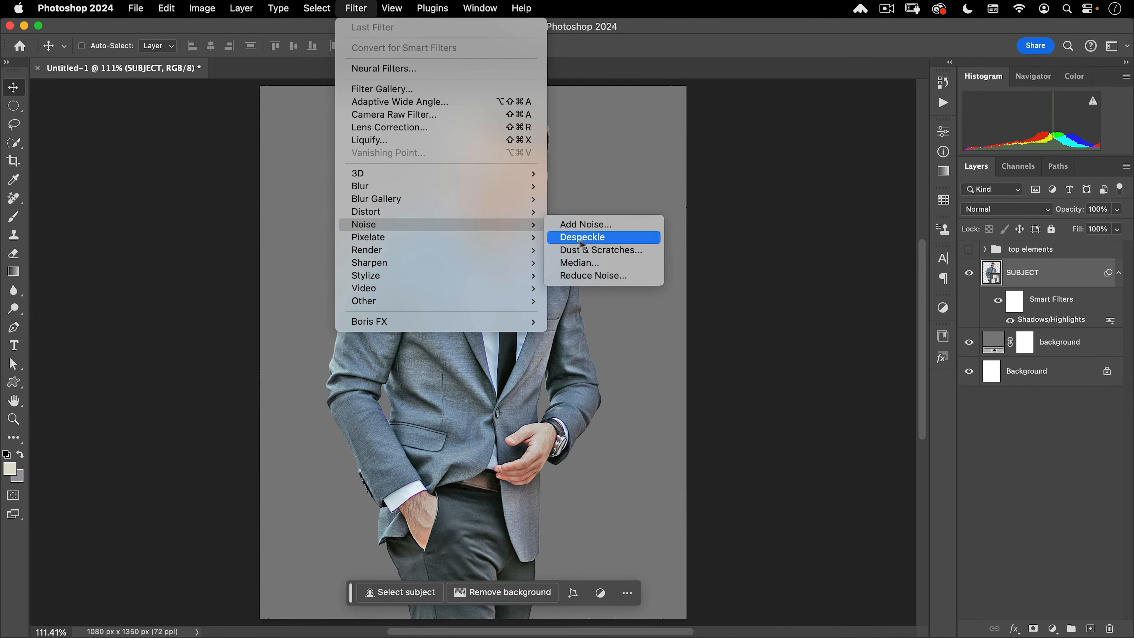
left_click(602, 262)
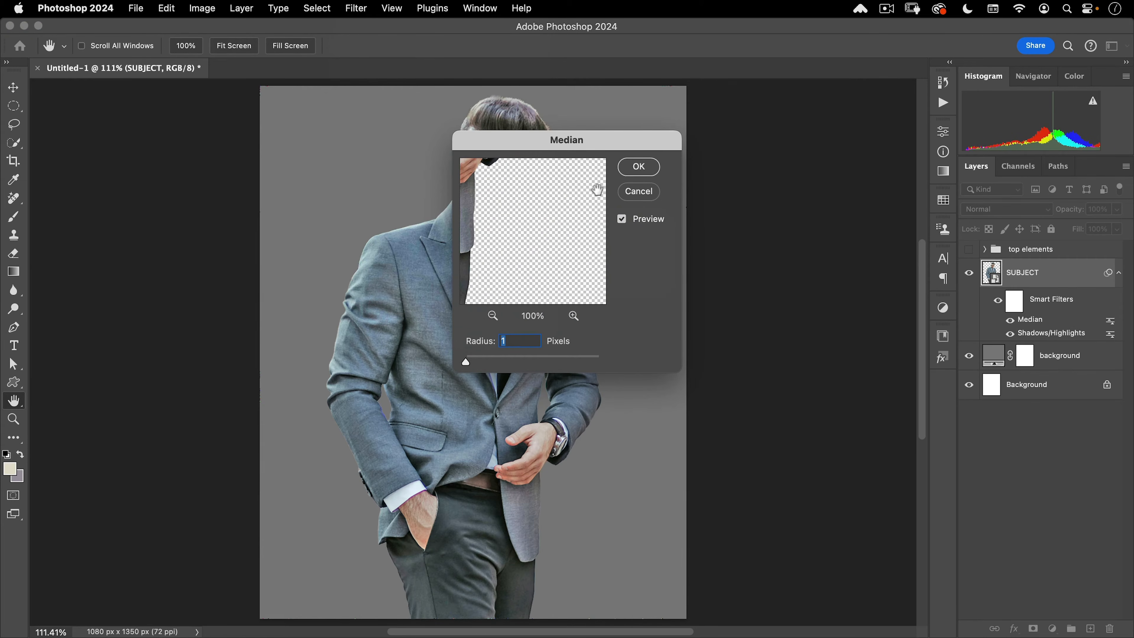
left_click(638, 168)
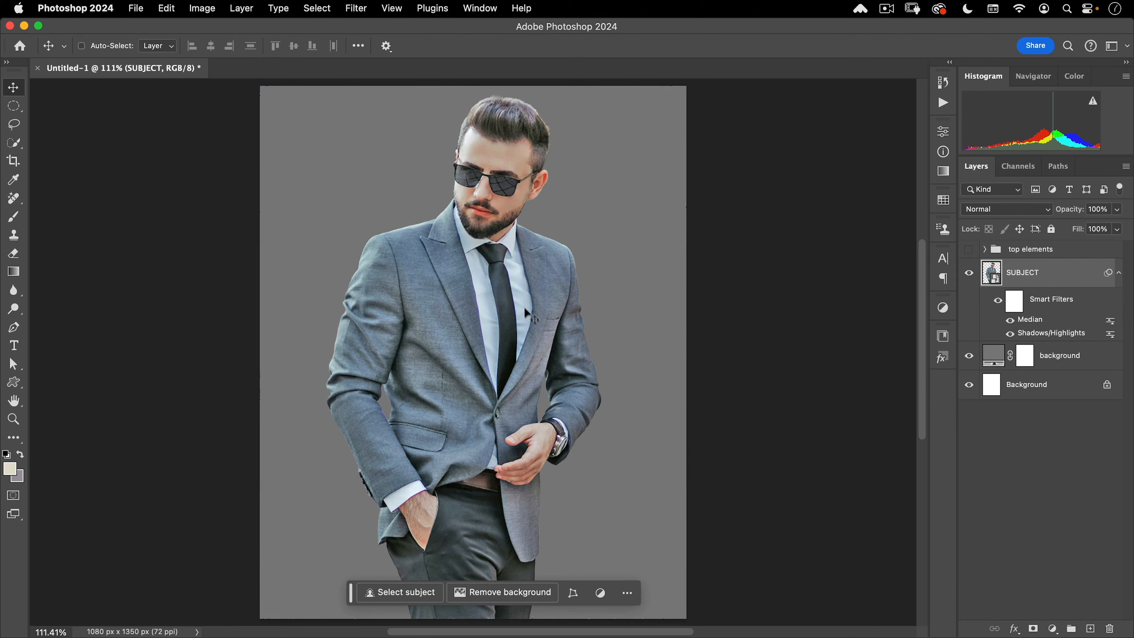
Add a Curves adjustment as a smart filter on SUBJECT, resetting the trial midpoint to keep the default curve.
left_click(242, 8)
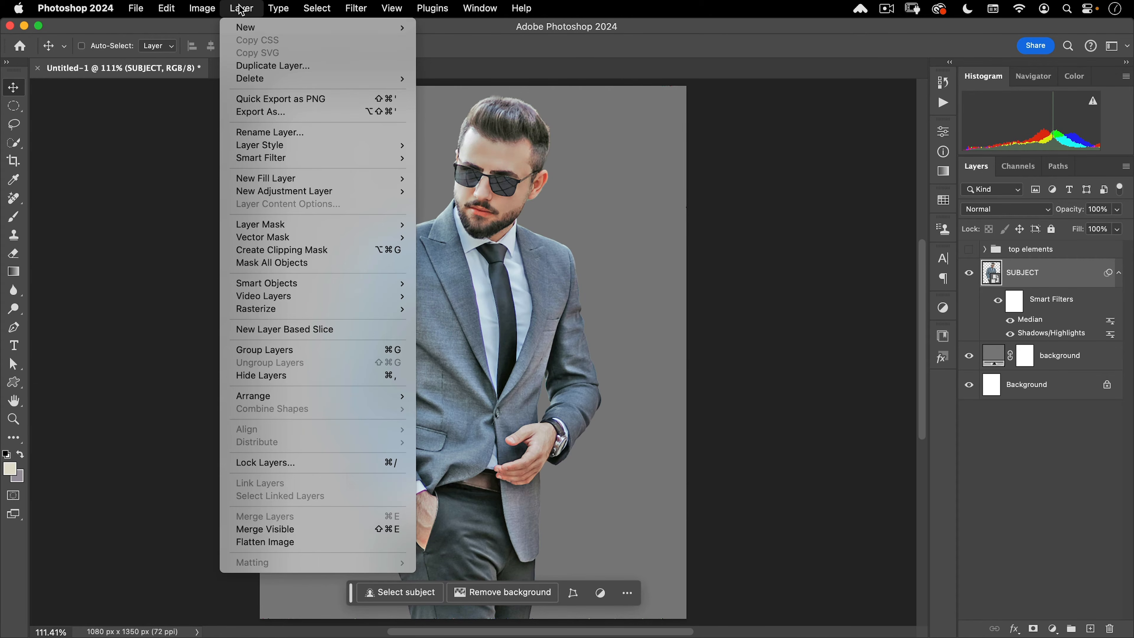
mouse_move(202, 11)
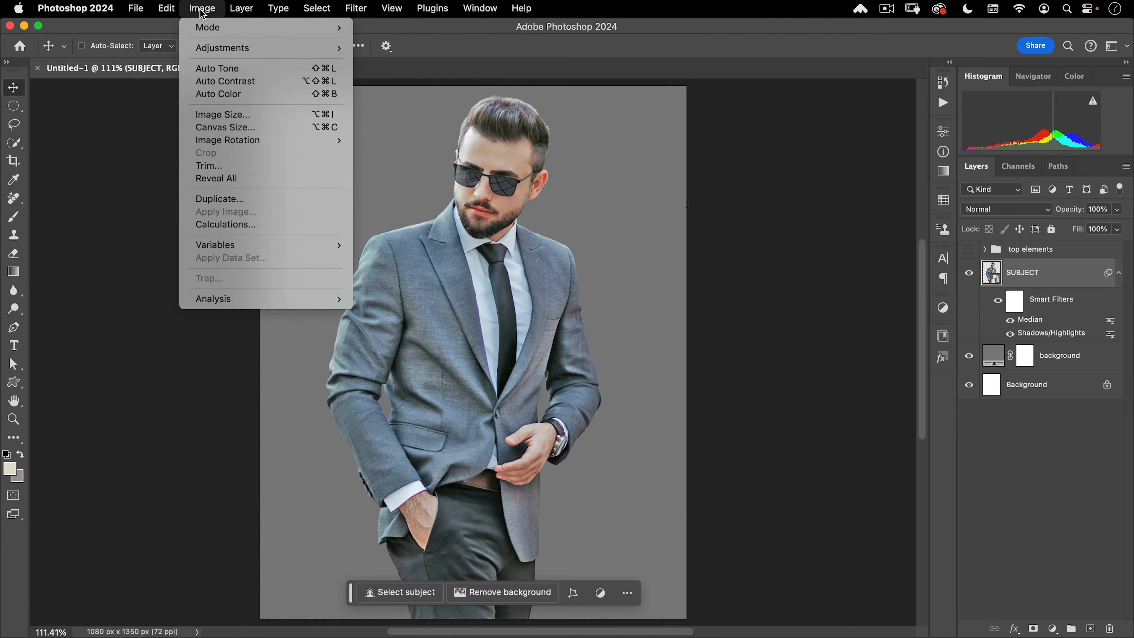
mouse_move(267, 48)
left_click(387, 74)
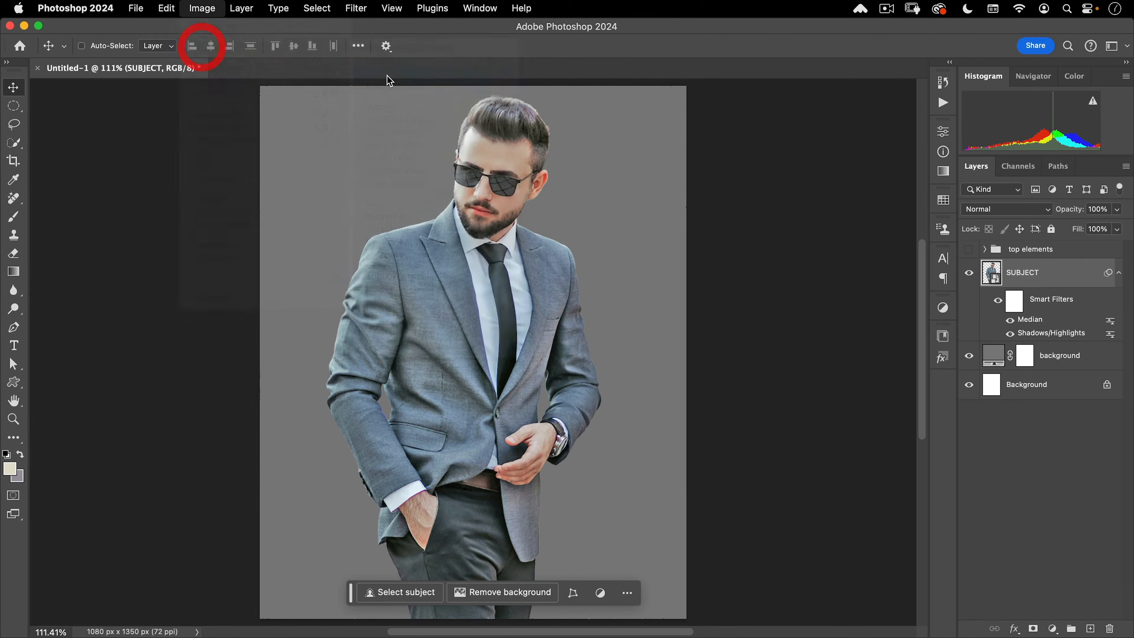
left_click_drag(545, 111, 801, 135)
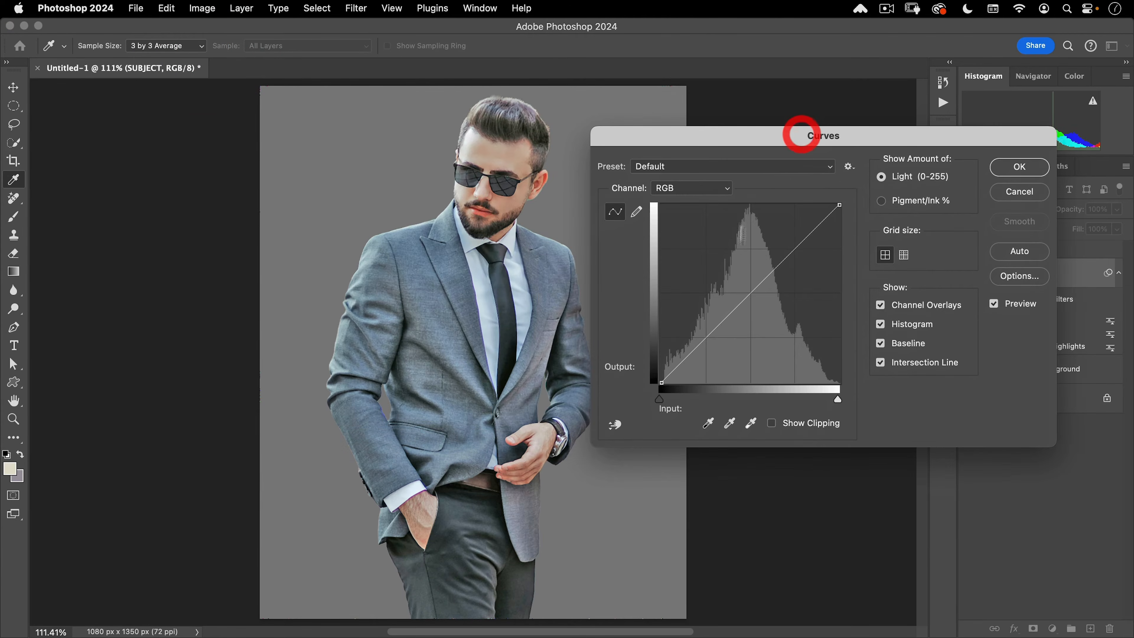
mouse_move(746, 298)
left_mouse_down()
mouse_move(749, 268)
mouse_move(754, 307)
mouse_move(741, 277)
mouse_move(750, 305)
mouse_move(750, 295)
left_mouse_up()
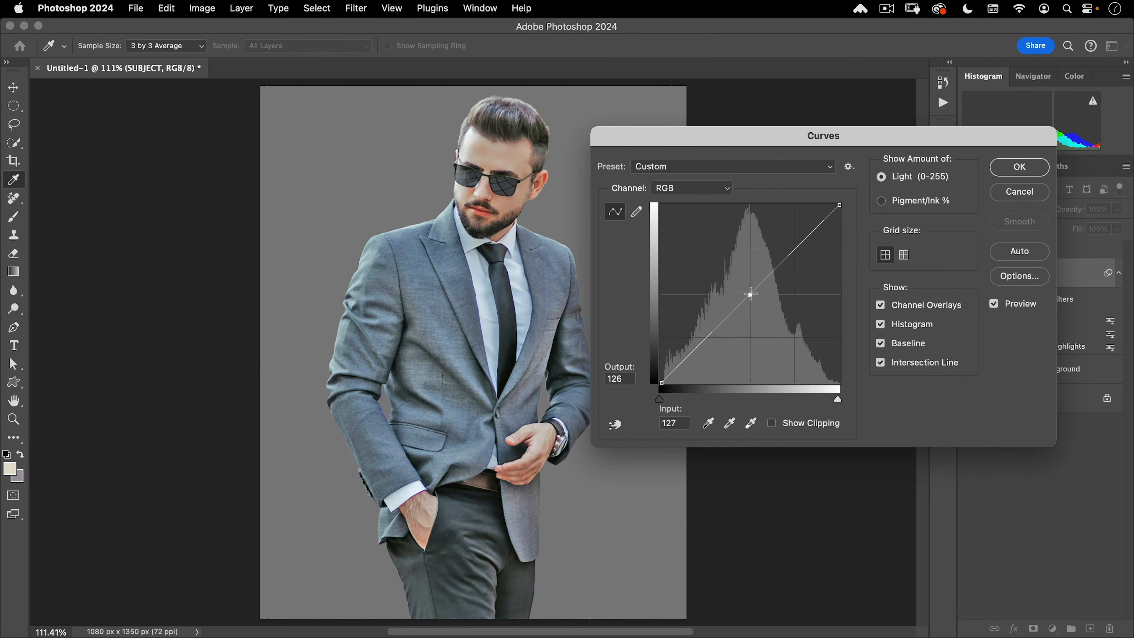
key("alt")
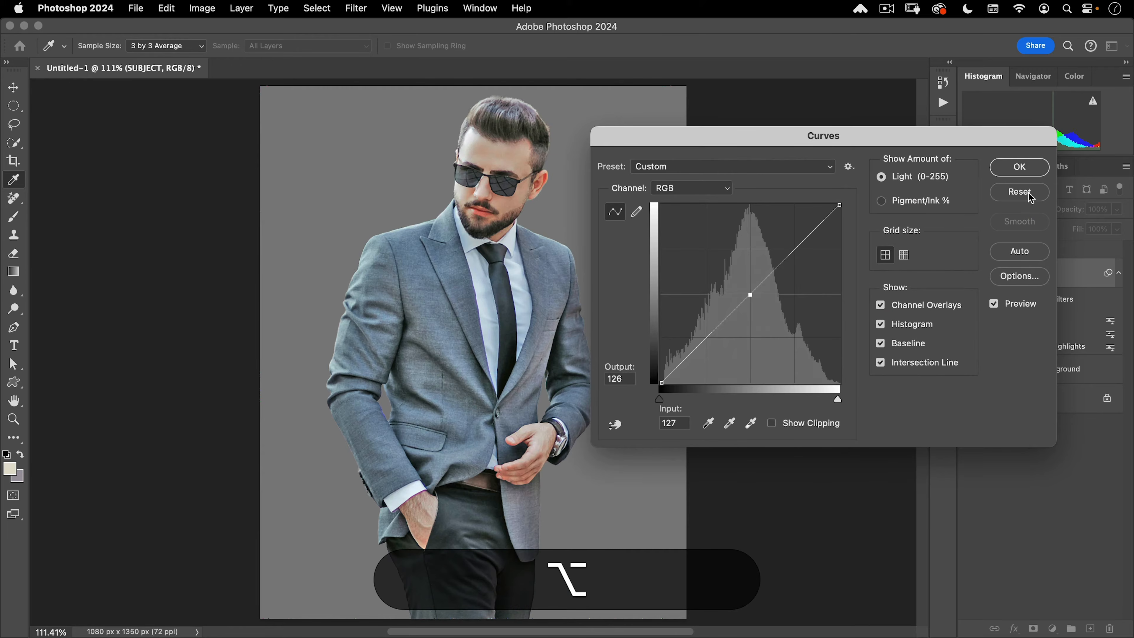
left_click(1029, 194, "alt")
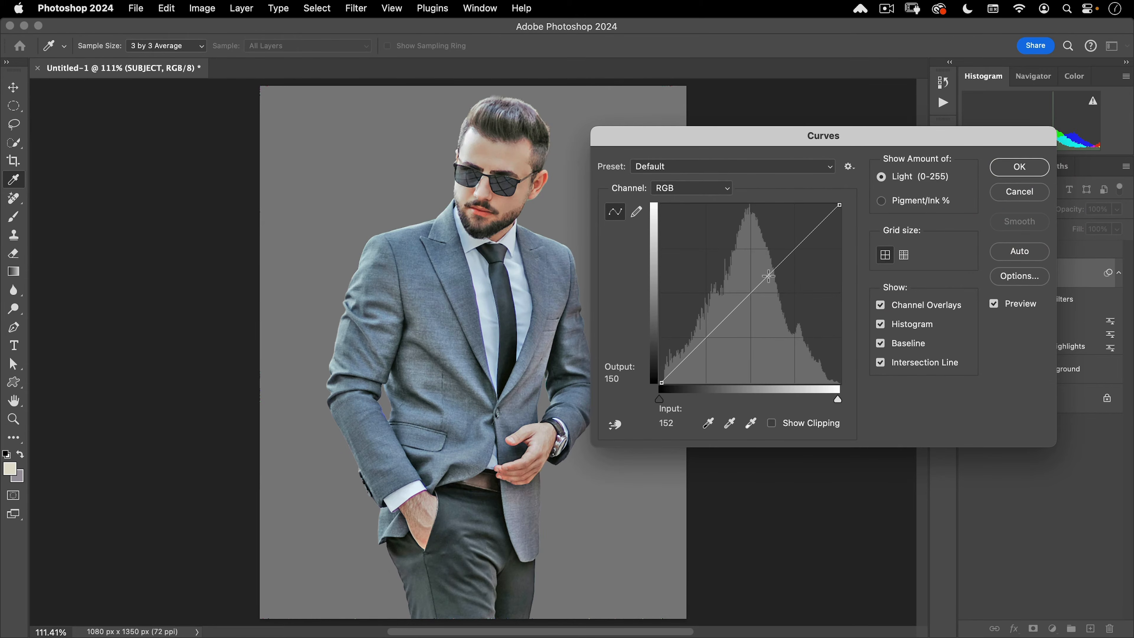
left_click(1014, 166)
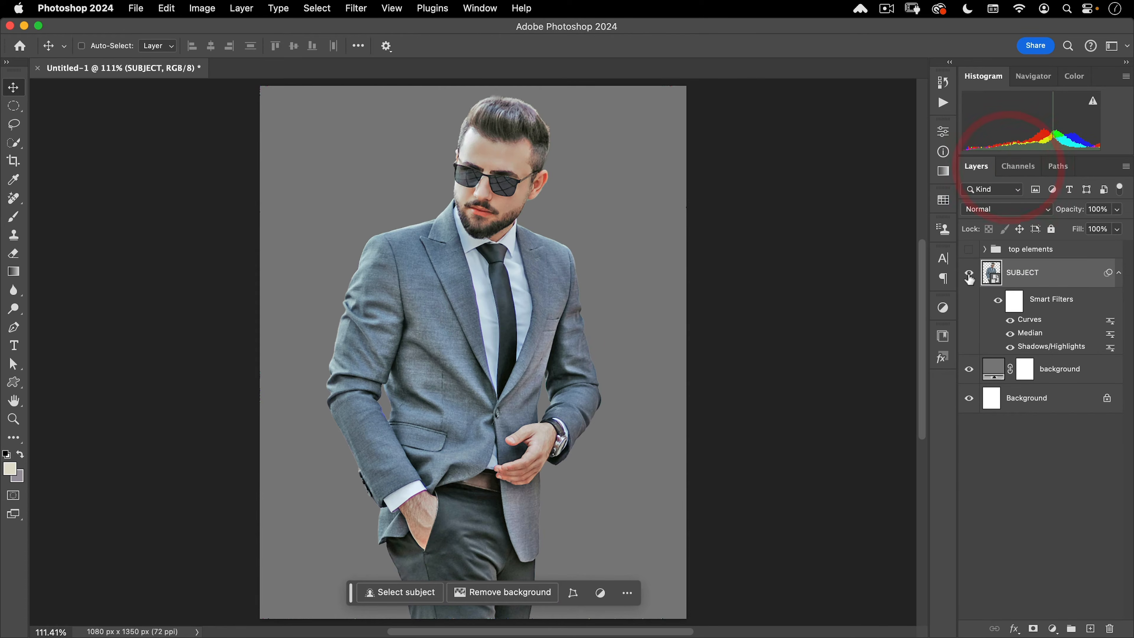
Convert SUBJECT to monochrome with a Black & White adjustment as a smart filter.
left_click(233, 9)
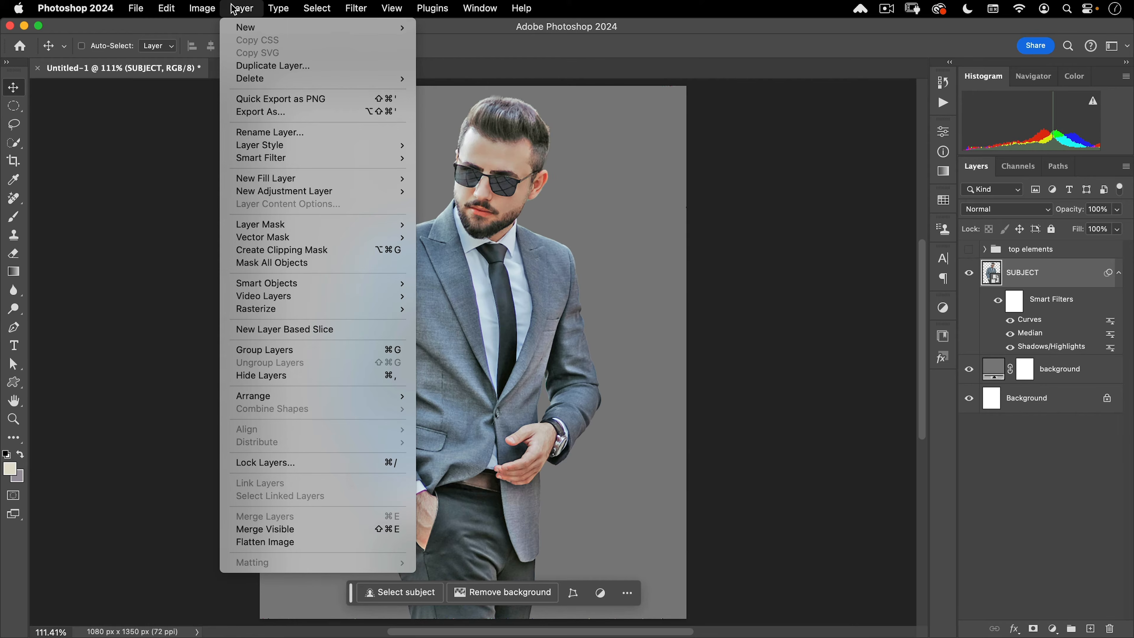
mouse_move(201, 8)
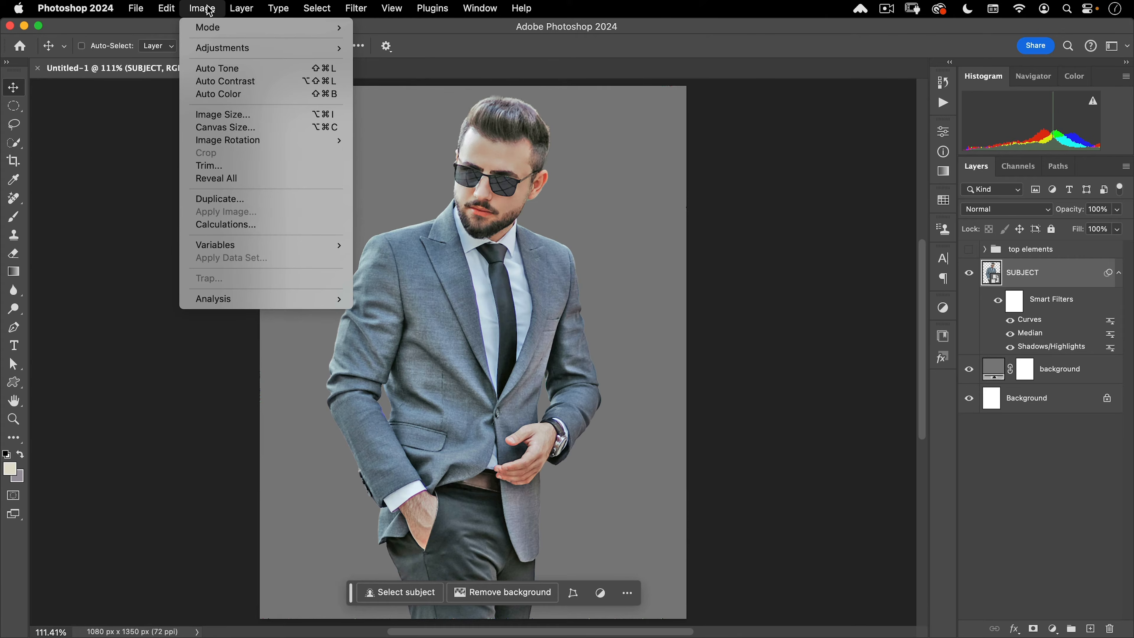
mouse_move(223, 47)
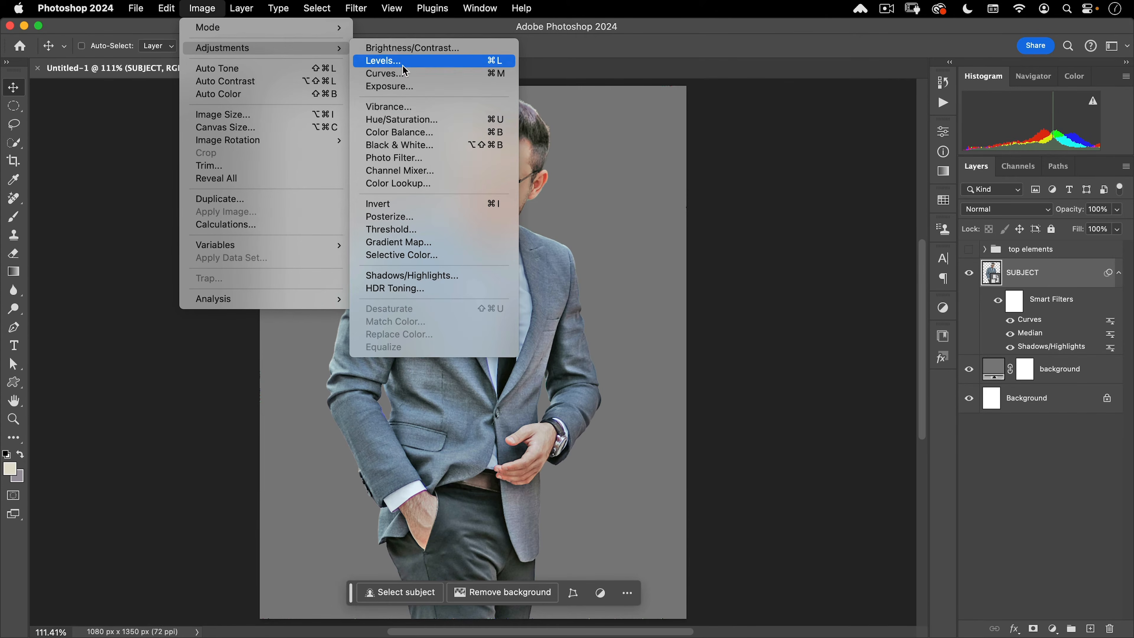
left_click(413, 145)
left_click(675, 133)
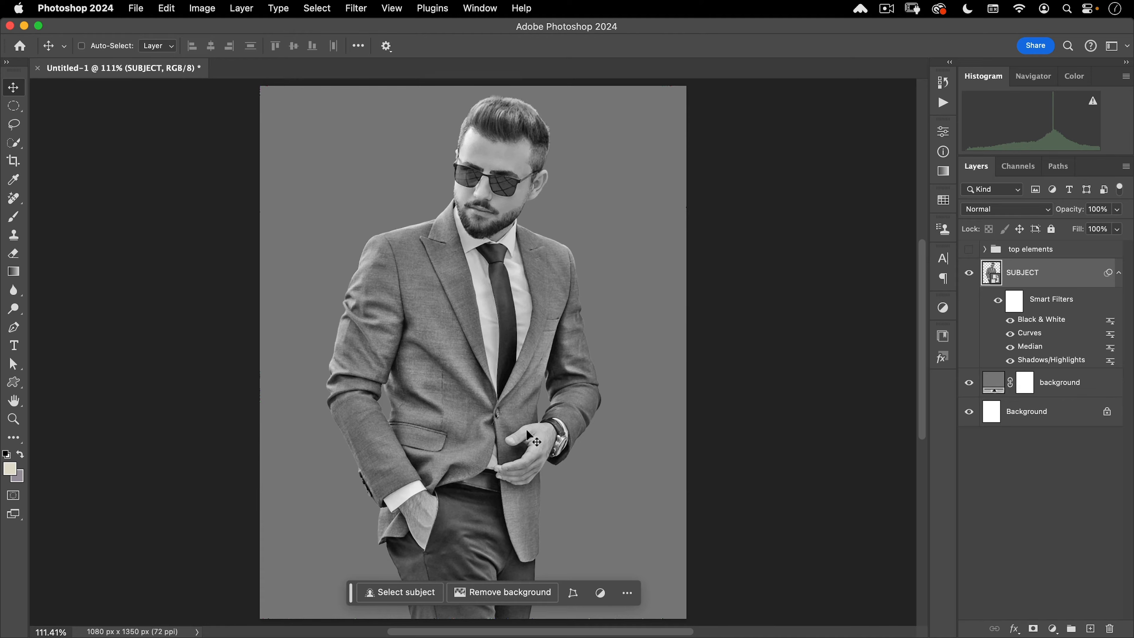
Create a new layer directly above SUBJECT and name it "noise".
left_click(1091, 628)
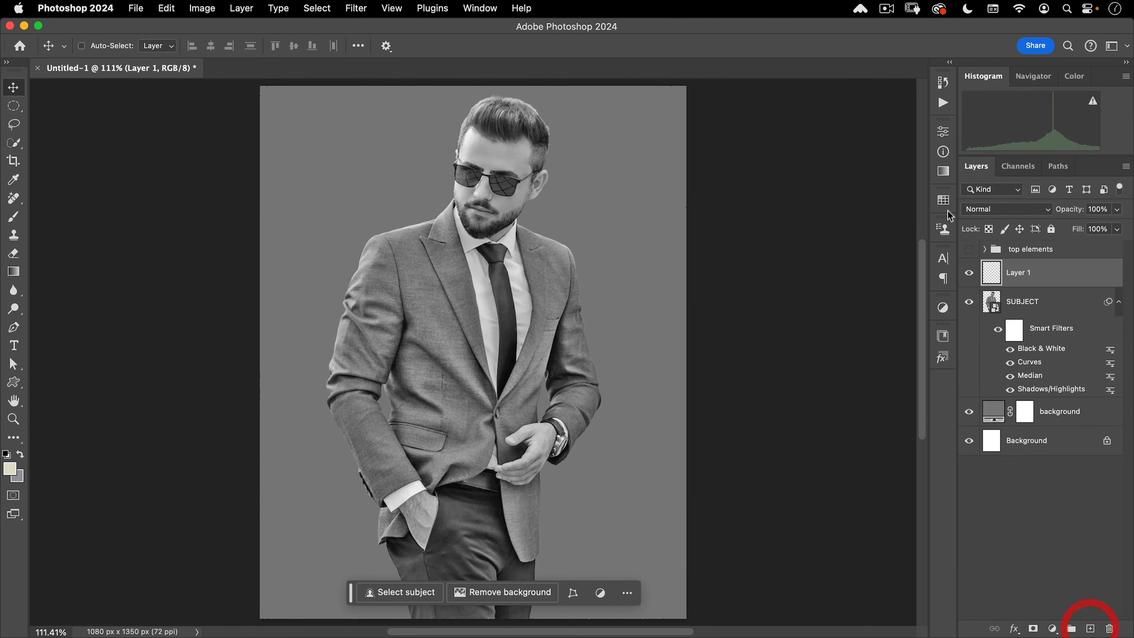
double_click(1018, 271)
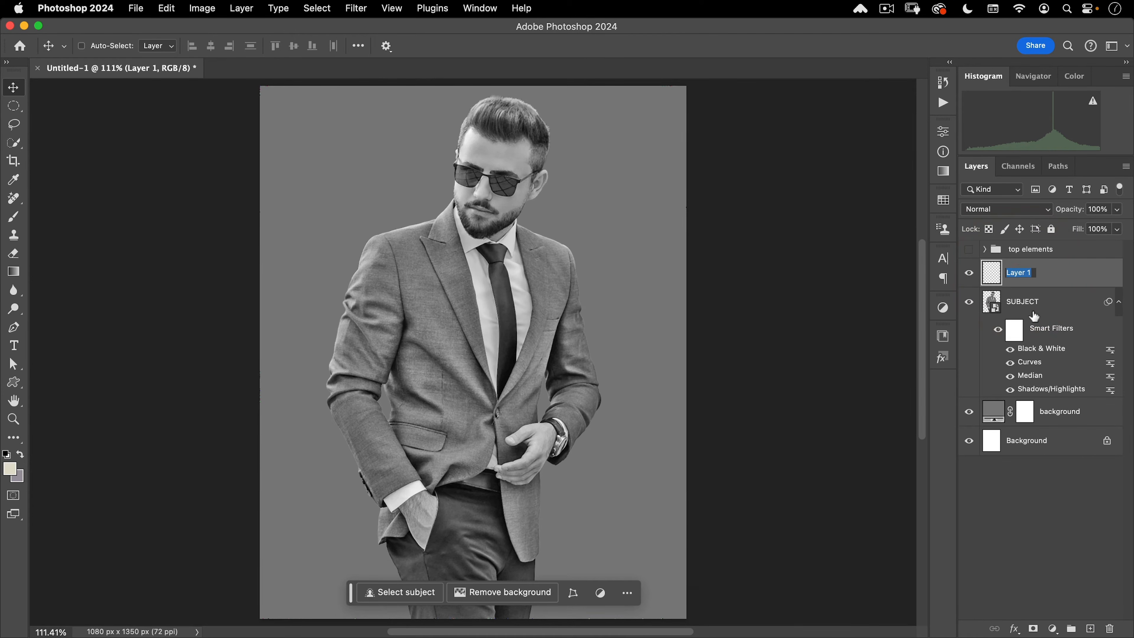
type("noise")
key("Return")
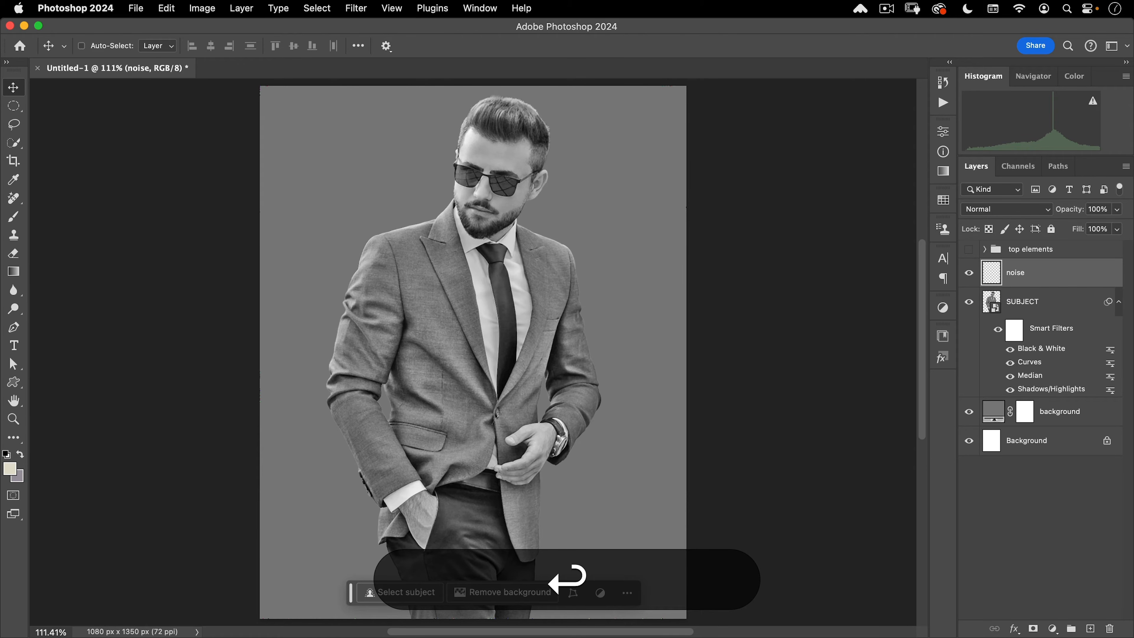
Set the foreground colour to neutral grey with hue 0, saturation 0 and brightness 50, and fill the noise layer with it.
left_click(19, 454)
left_click(9, 468)
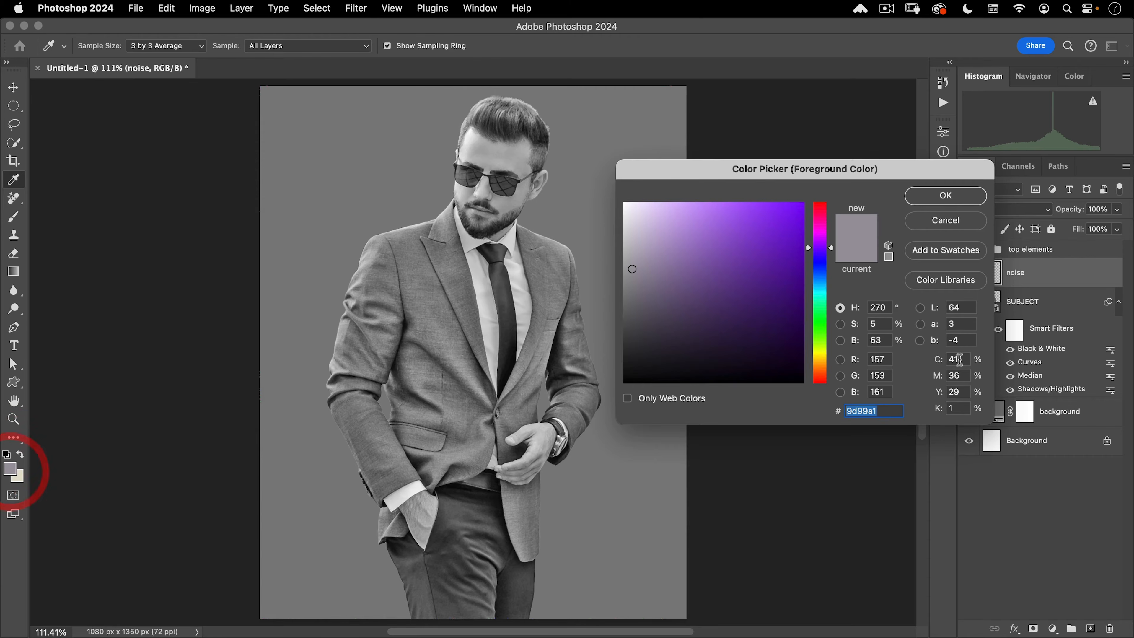
left_click(877, 309)
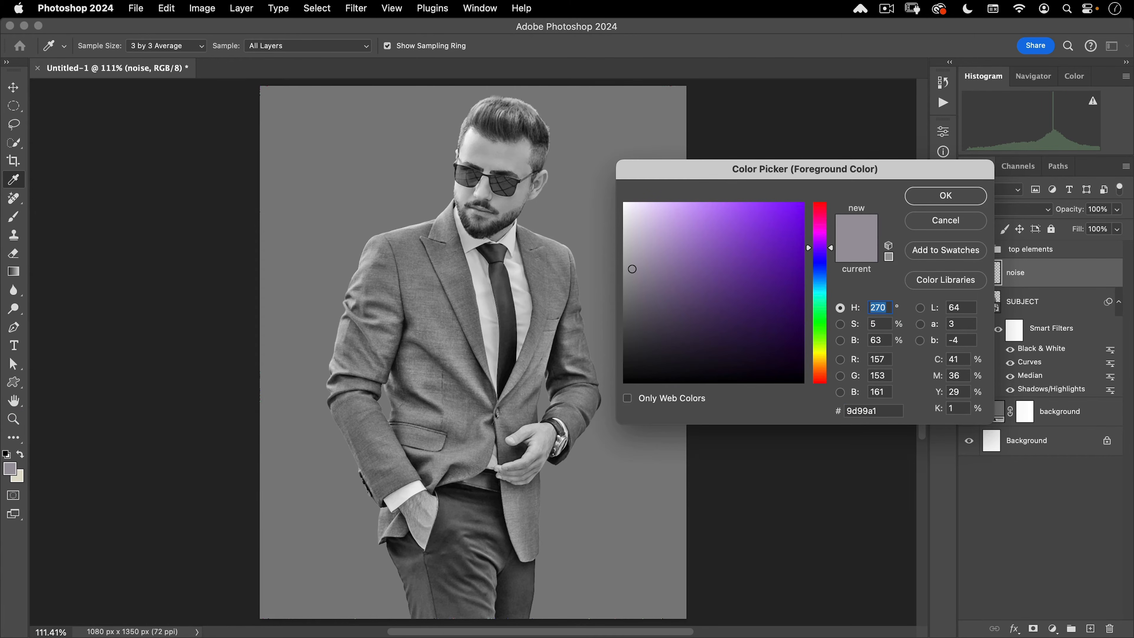
type("0")
key("Tab")
type("0")
key("Tab")
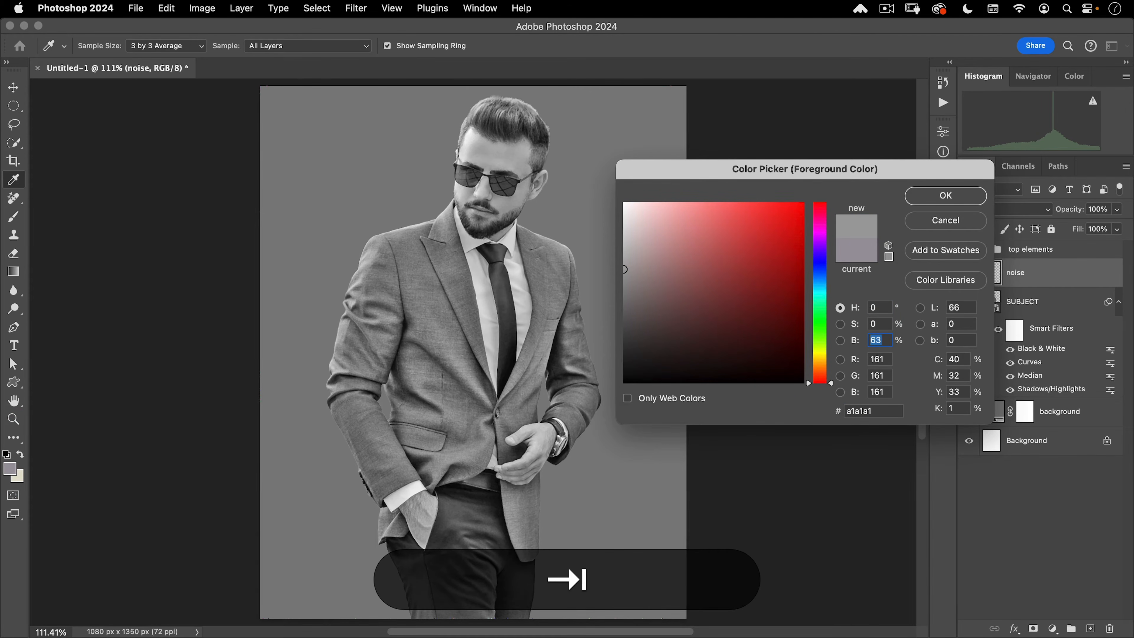
type("50")
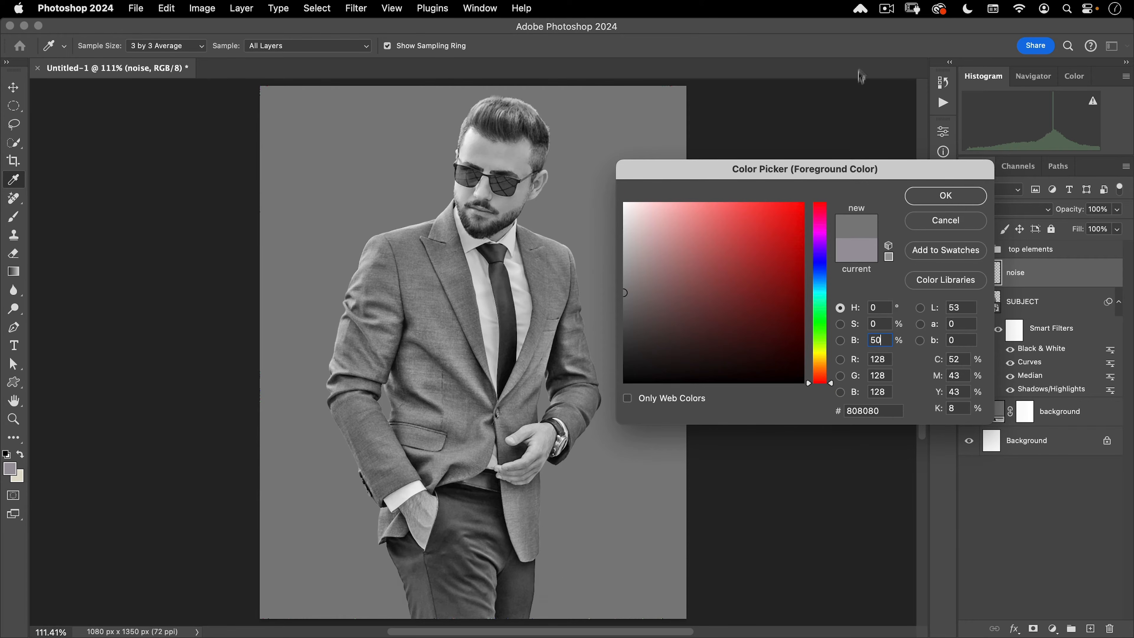
left_click(945, 195)
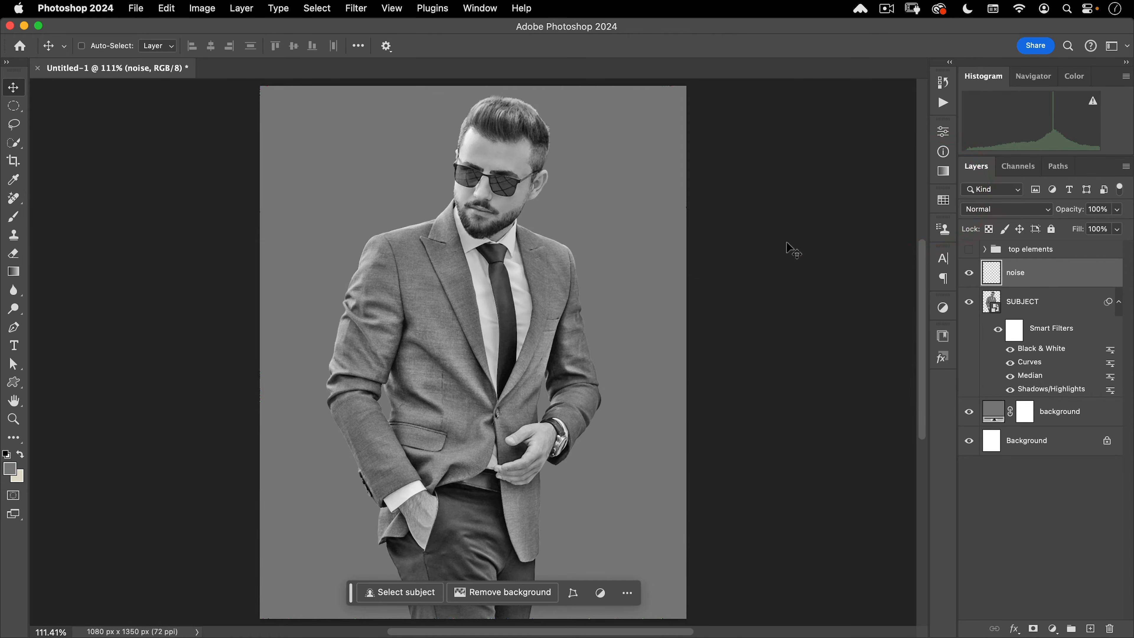
key("alt+BackSpace")
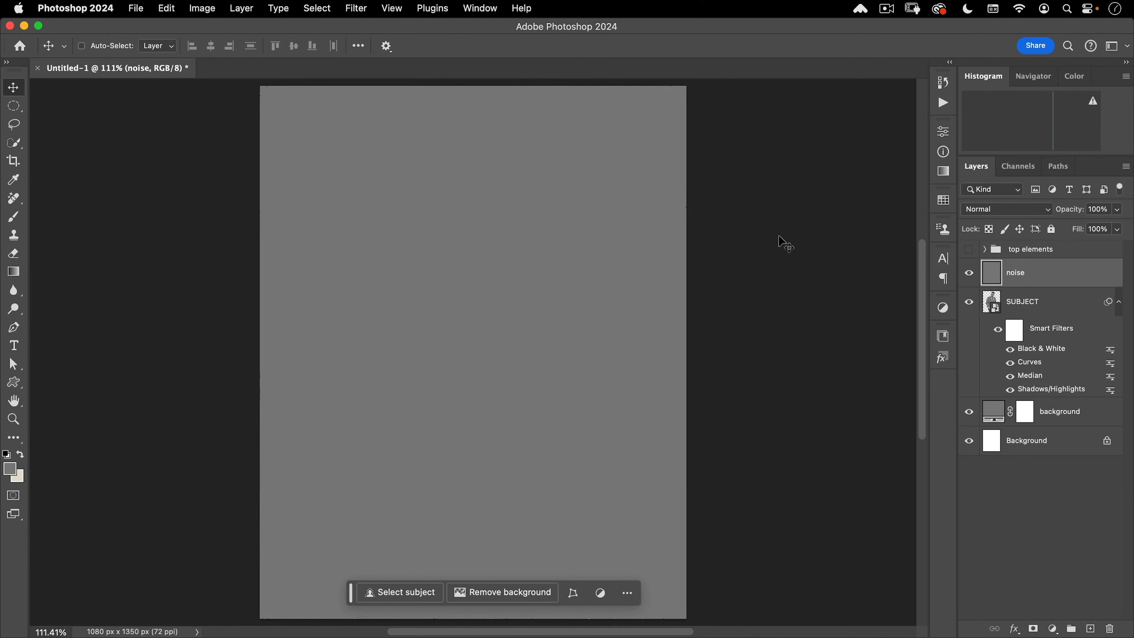
left_click(356, 9)
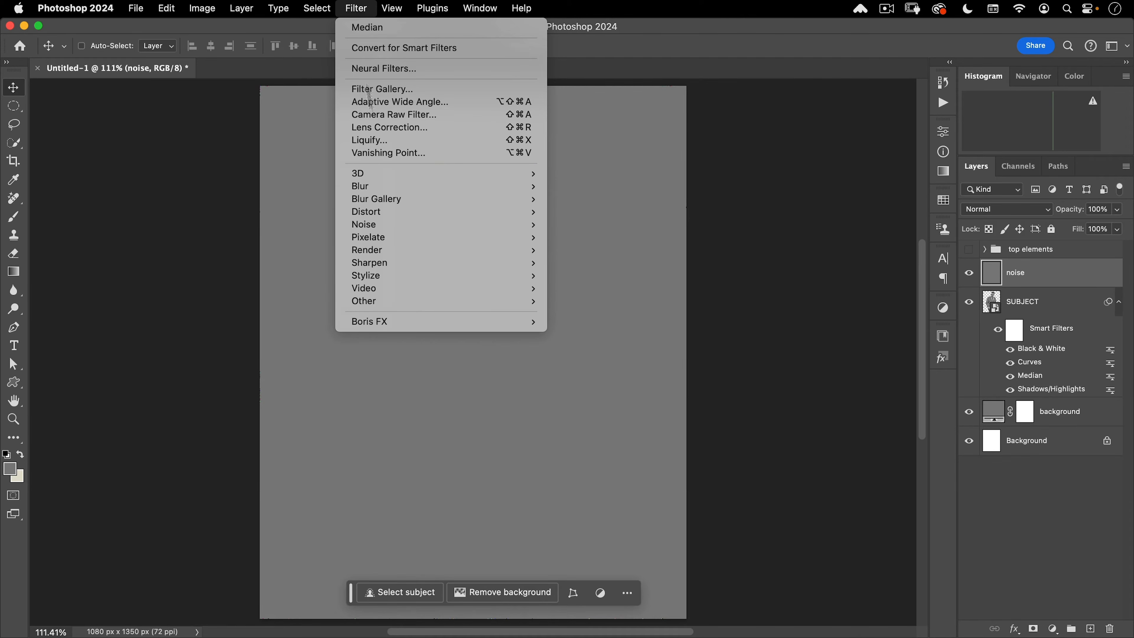
mouse_move(413, 226)
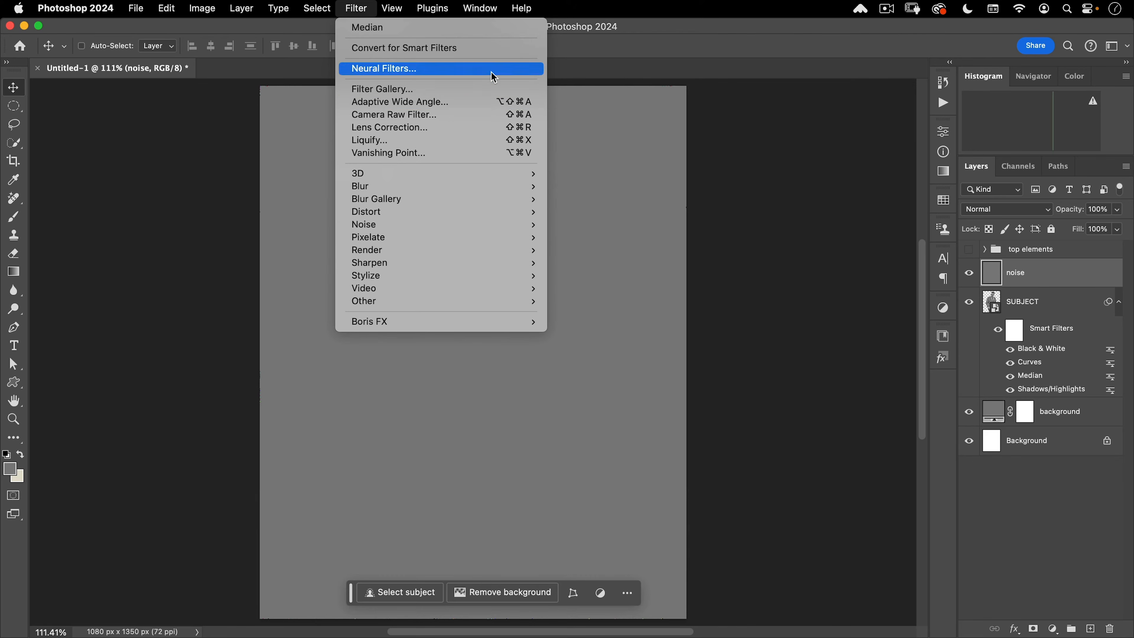
left_click(487, 88)
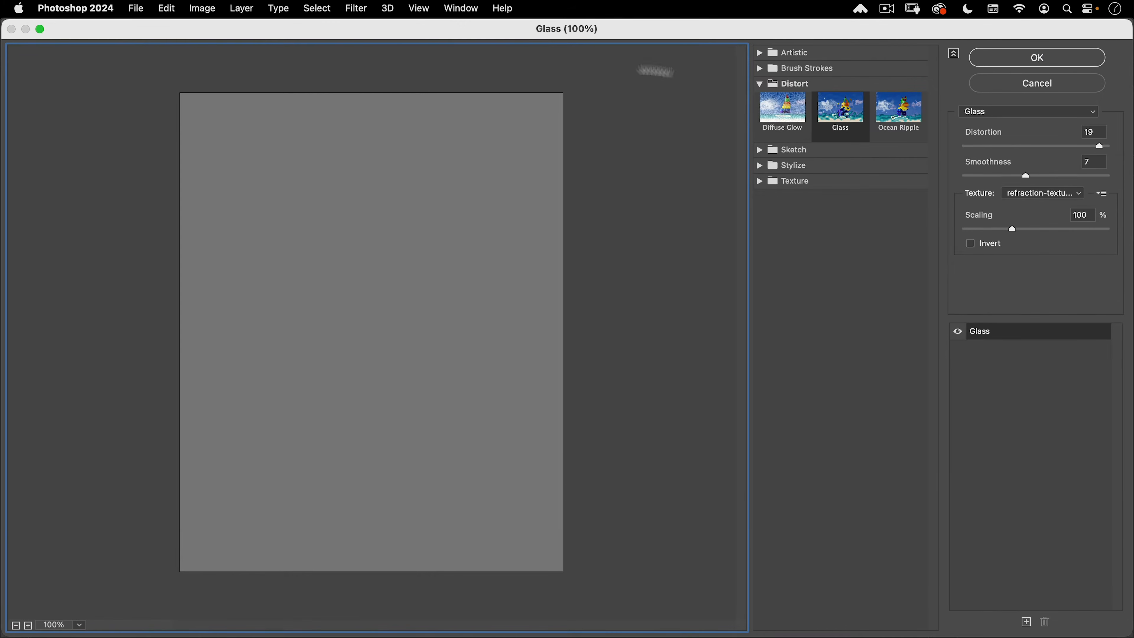
left_click(763, 150)
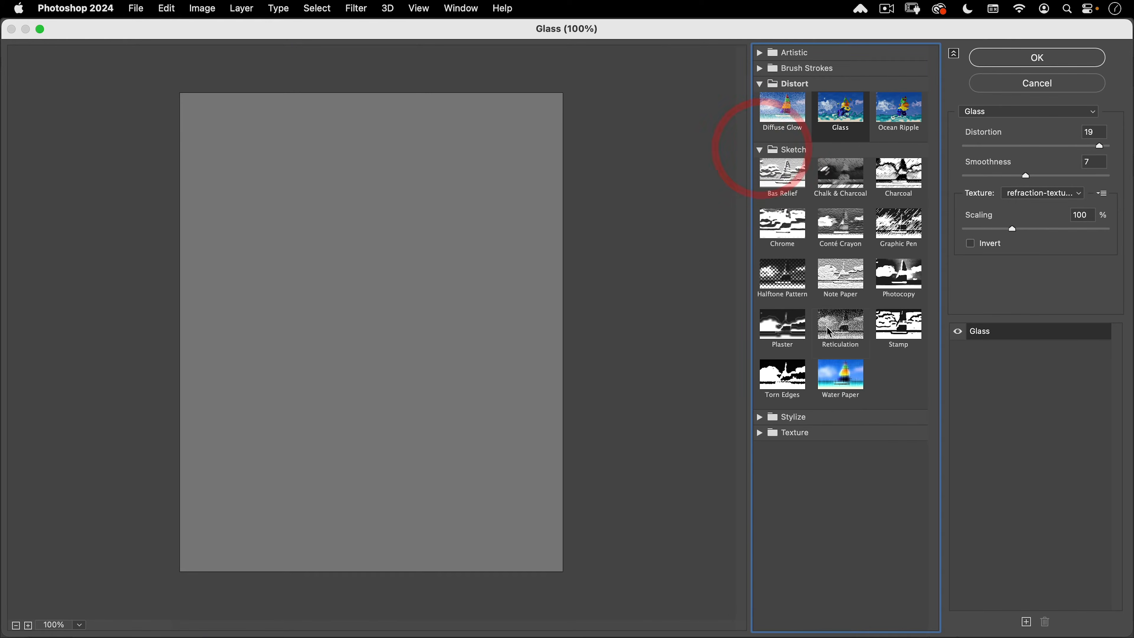
left_click(841, 323)
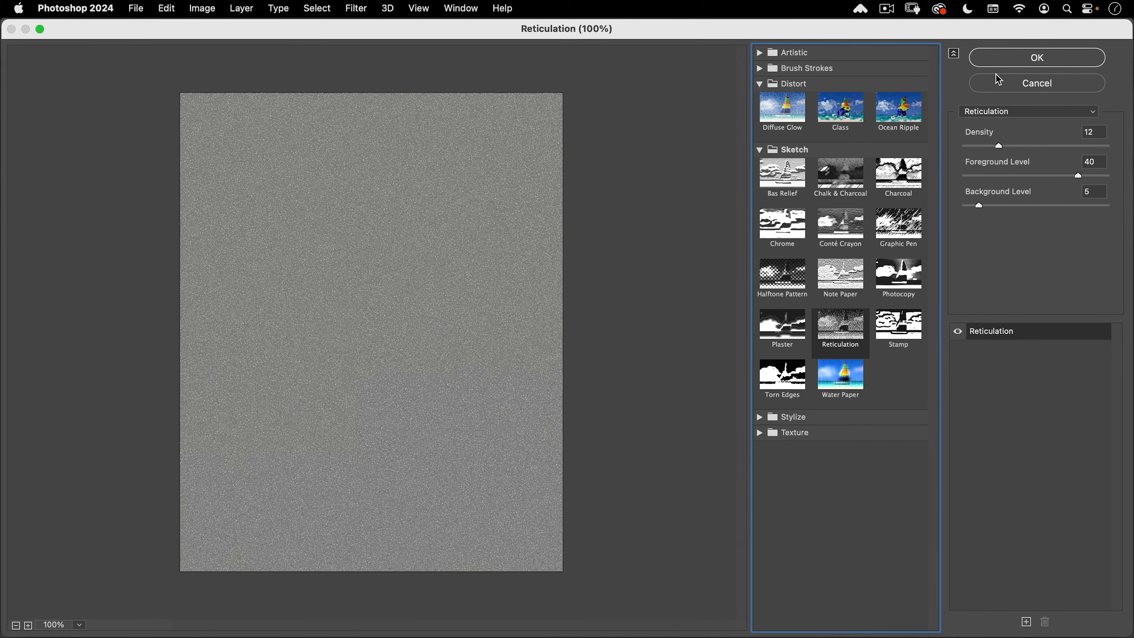
left_click(1009, 86)
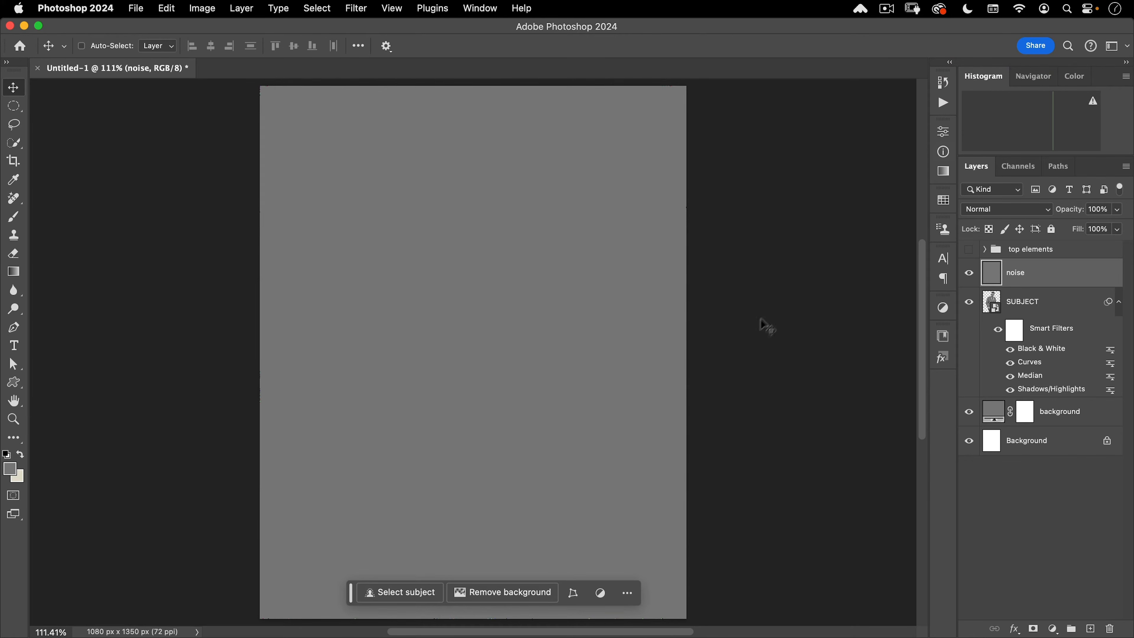
Convert the noise layer to a smart object.
left_click(358, 9)
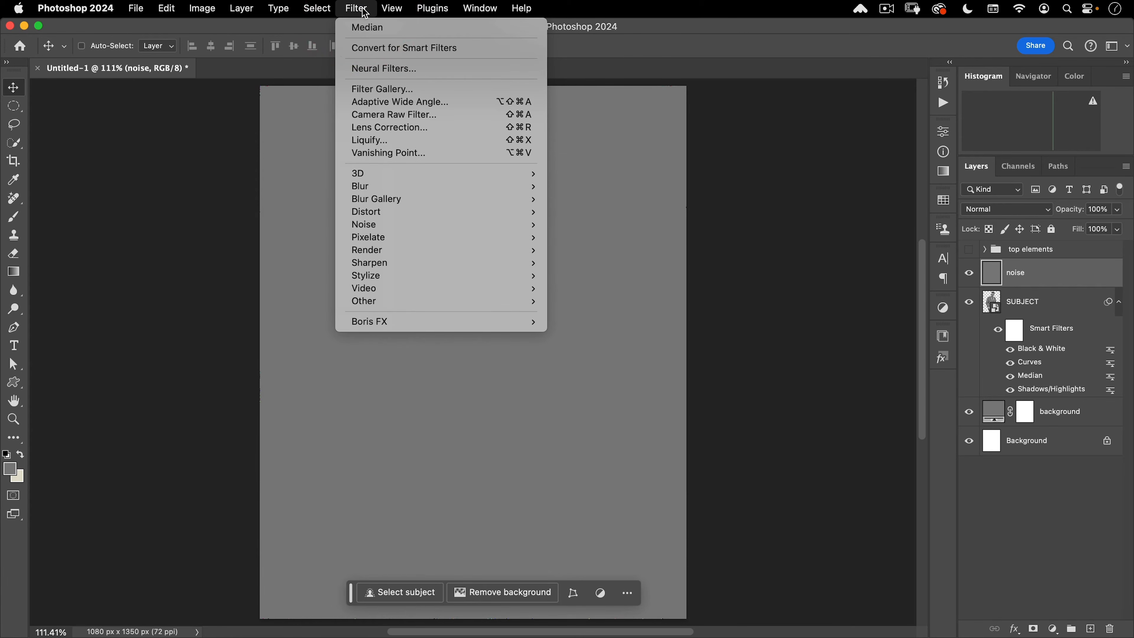
left_click(364, 10)
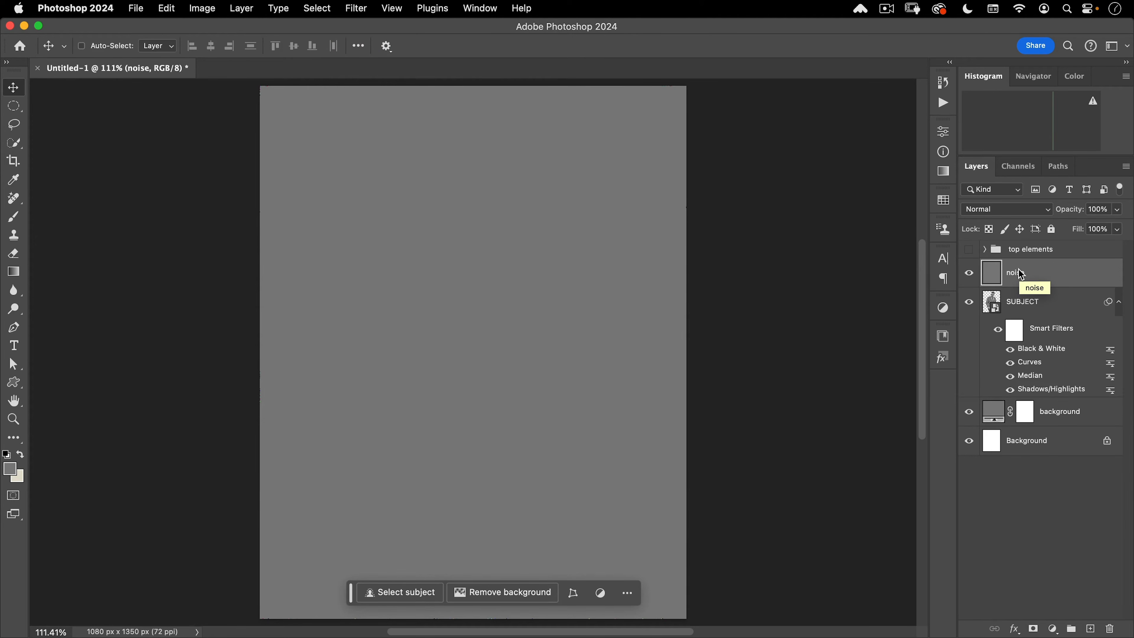
right_click(1064, 269)
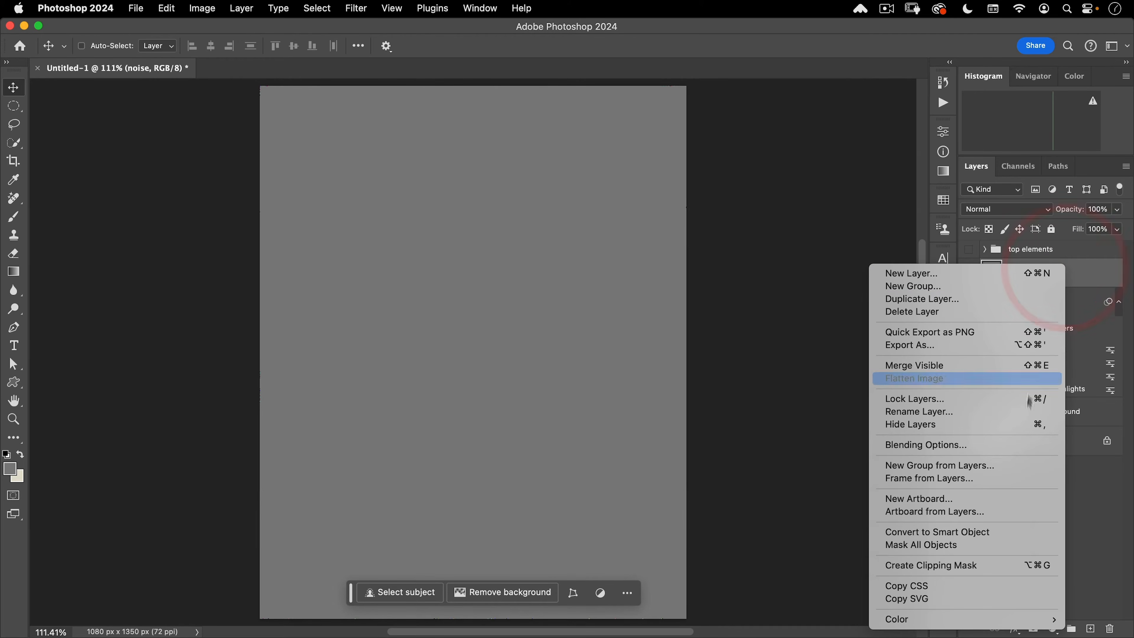
left_click(1002, 531)
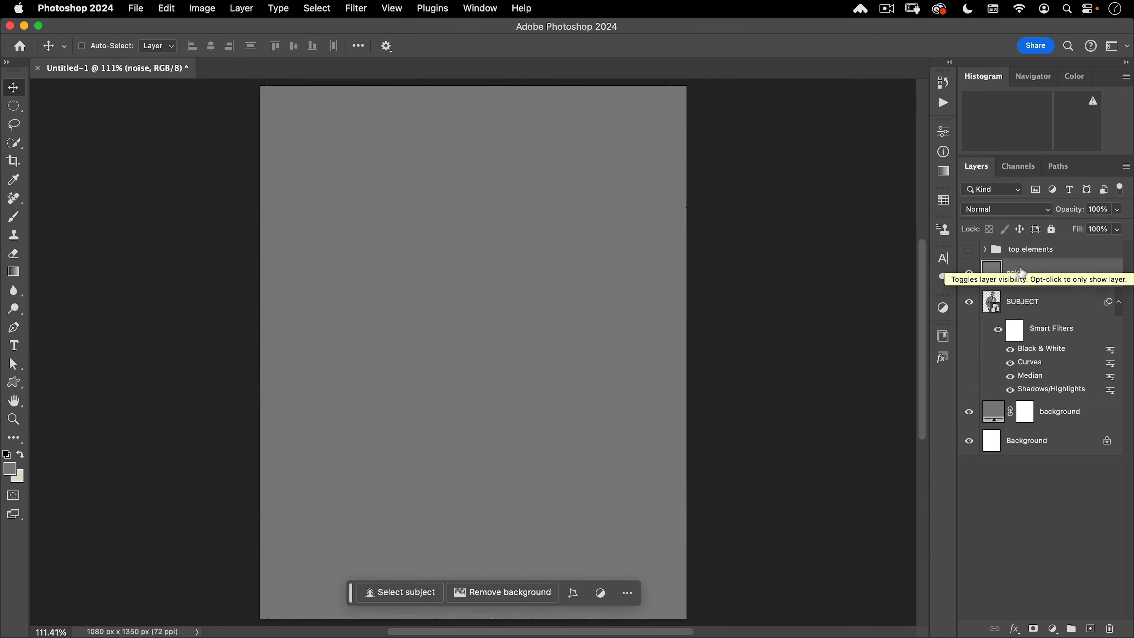
Start a Camera Raw filter on the noise smart object and set its grain amount to 85 and grain size to 75.
left_click(350, 7)
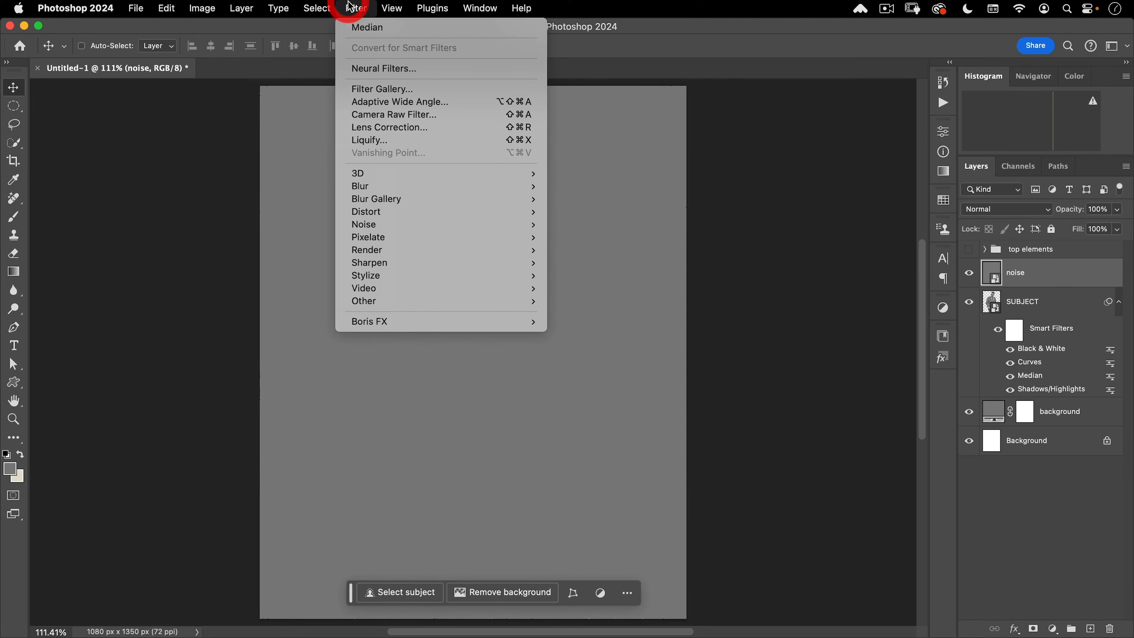
left_click(370, 115)
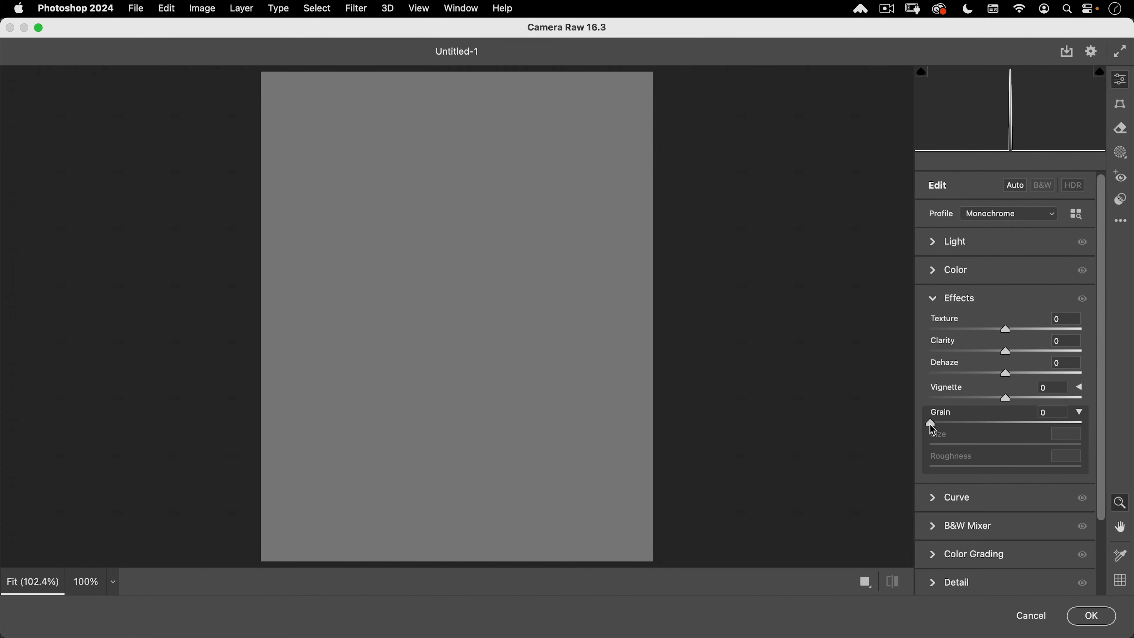
left_click(1049, 412)
type("85")
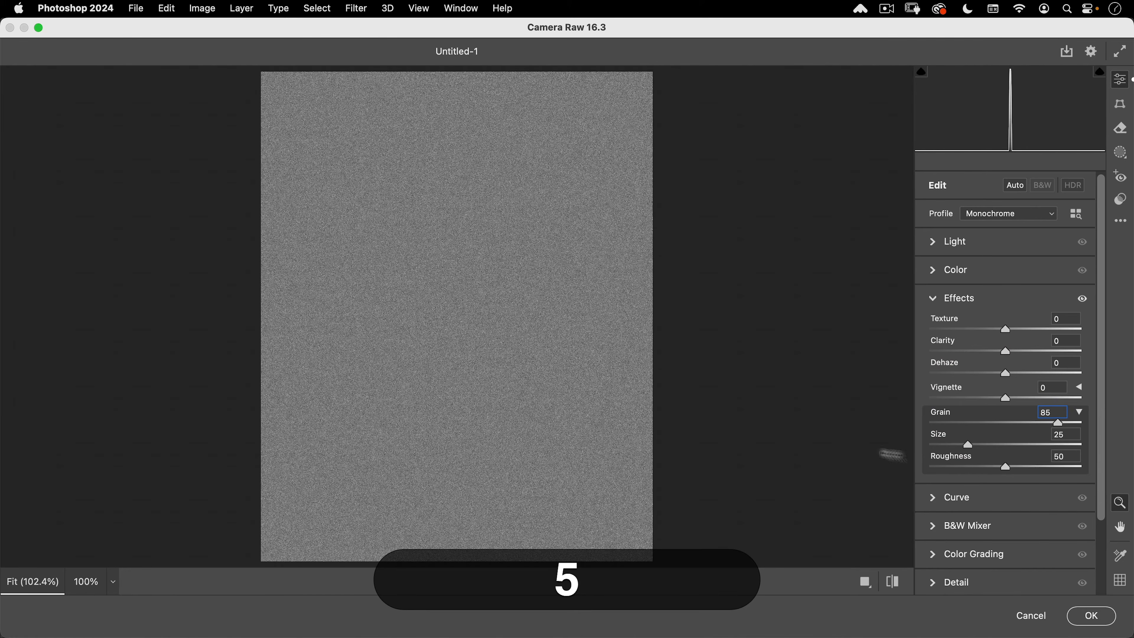
key("Tab")
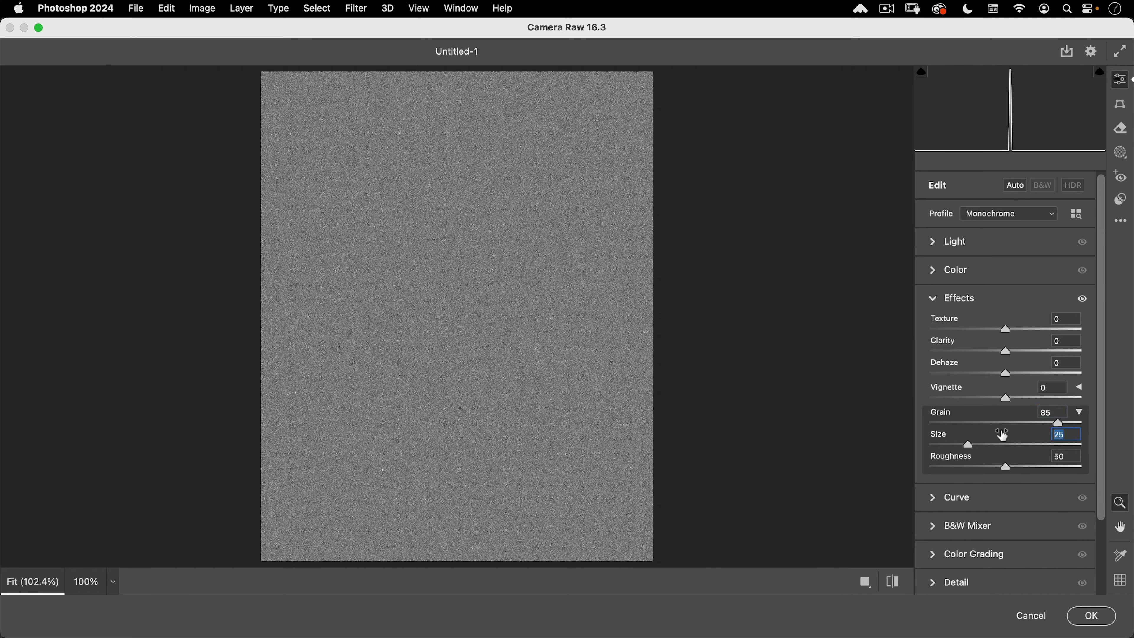
left_click(998, 433)
type("75")
Set the grain roughness to 15 and apply the Camera Raw filter to the noise layer.
left_click(119, 581)
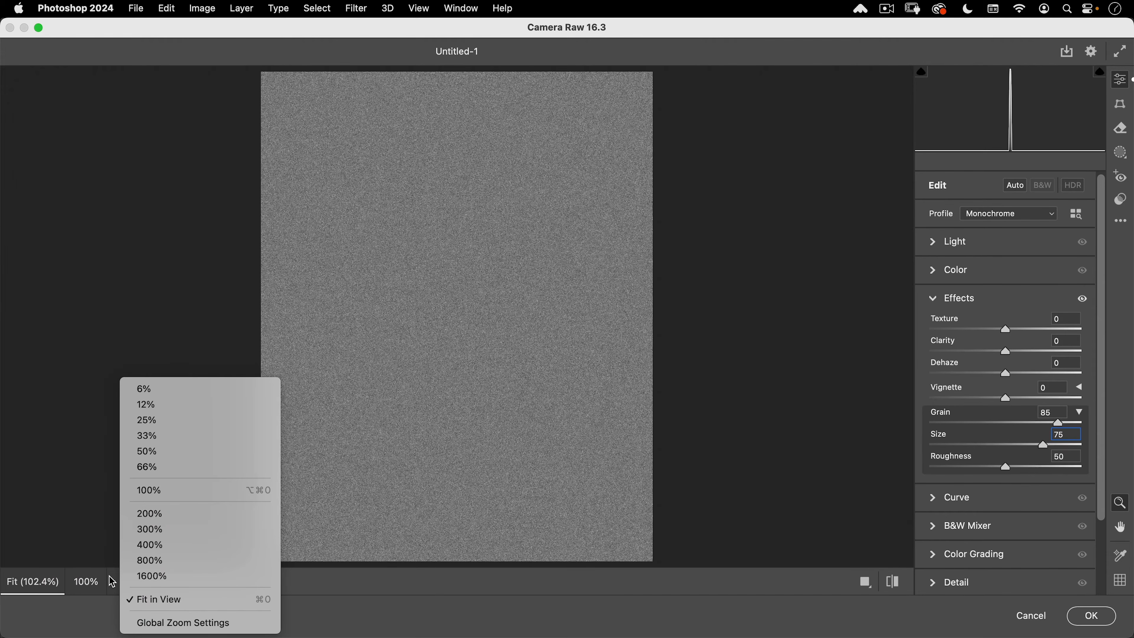
left_click(169, 540)
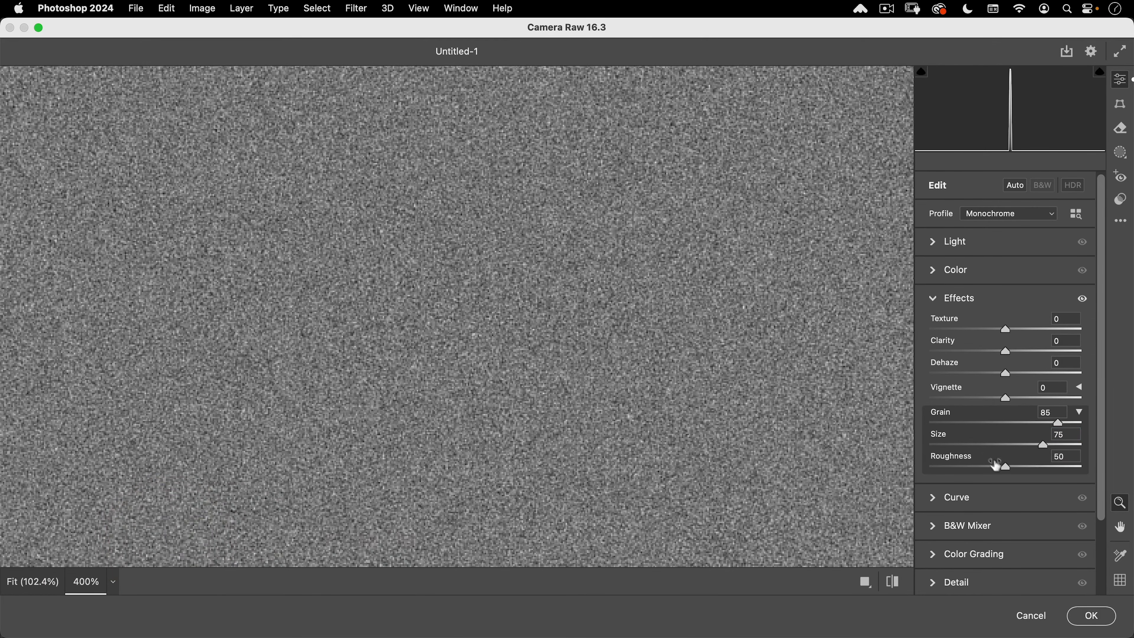
left_click_drag(1004, 470, 973, 476)
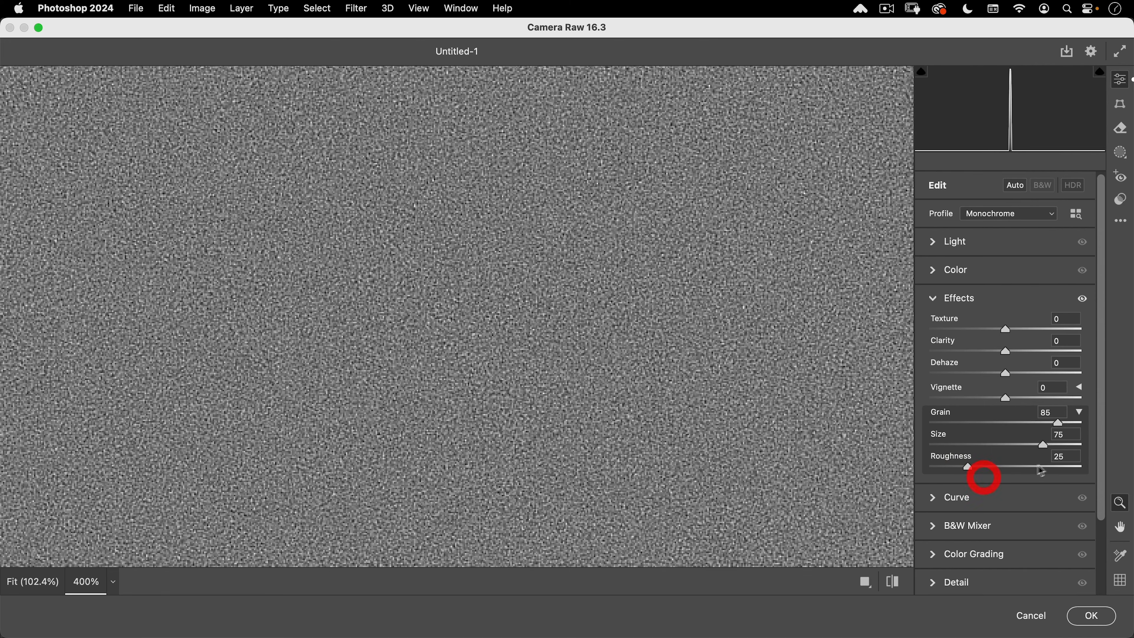
left_click(1064, 456)
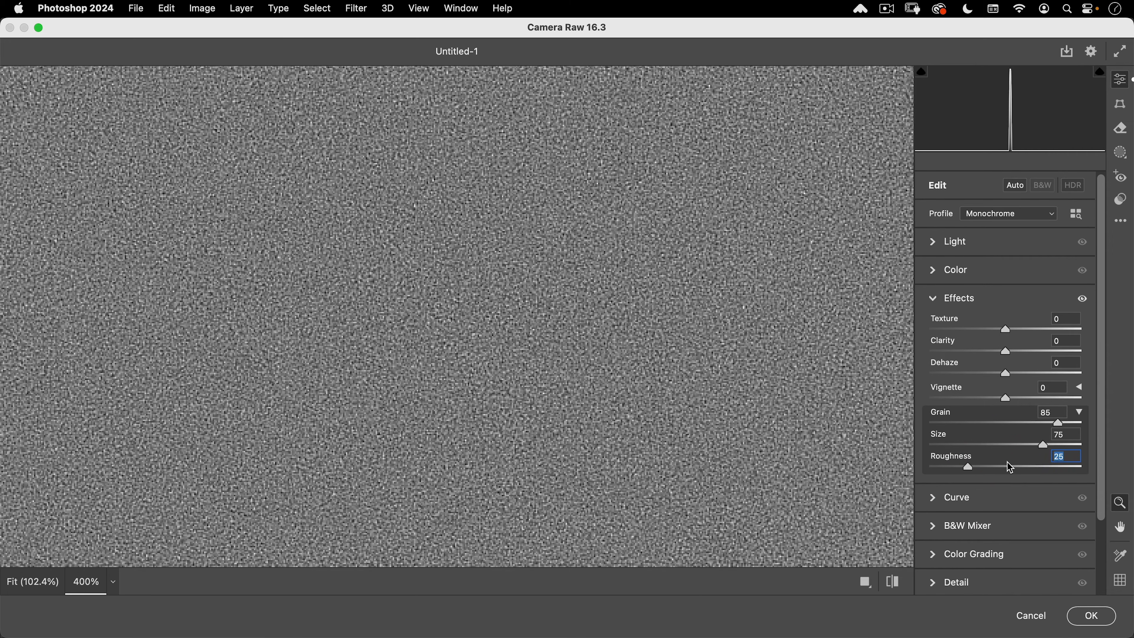
type("15")
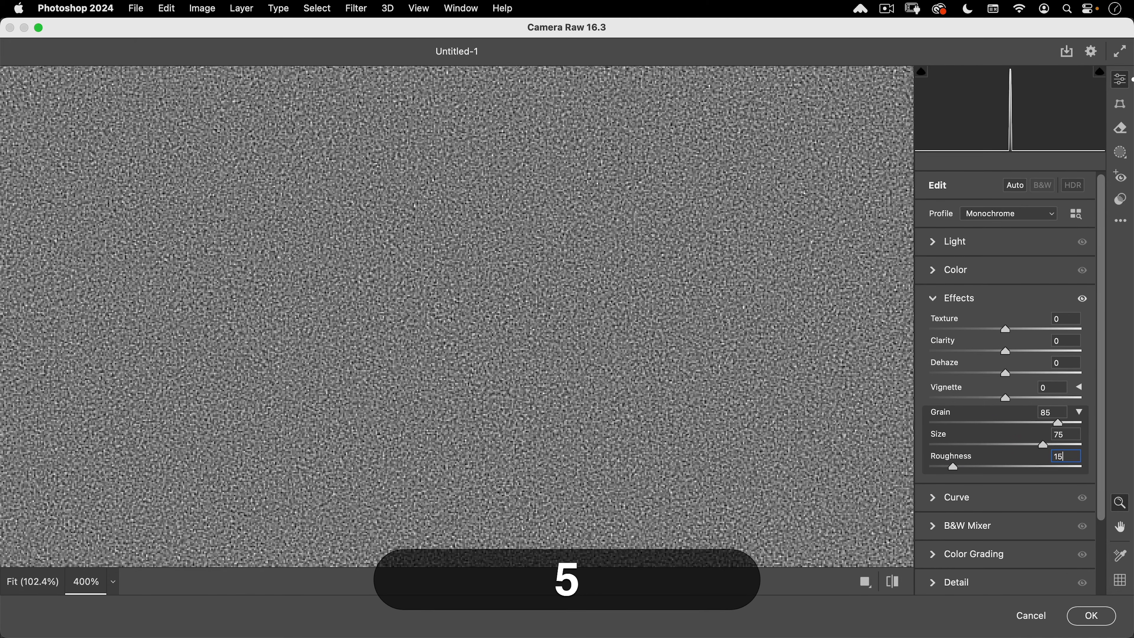
left_click(1091, 615)
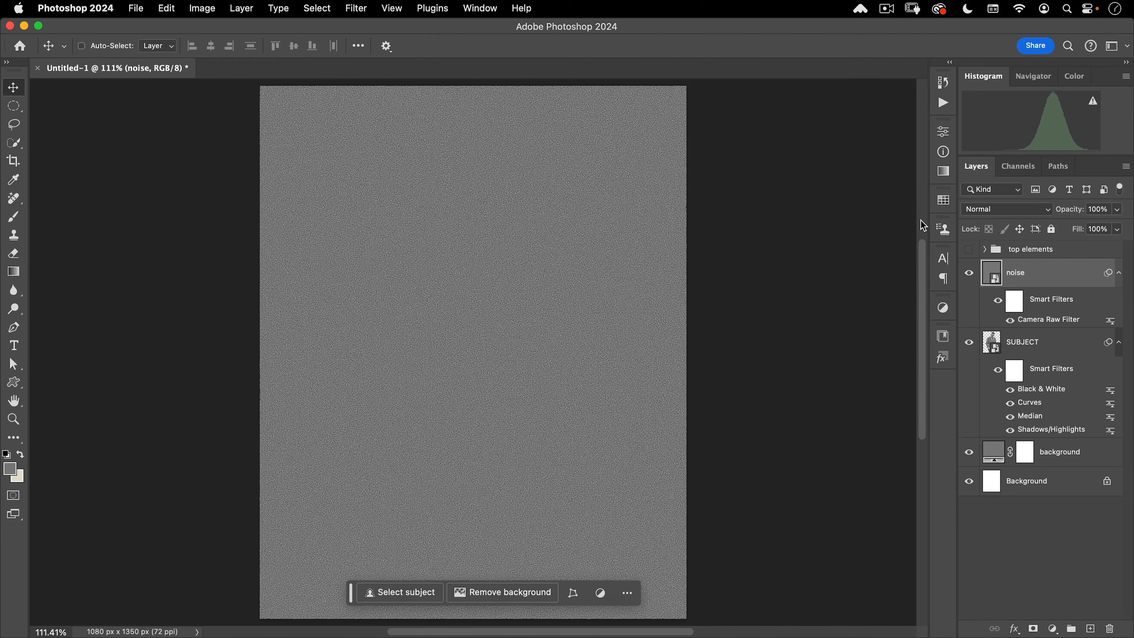
Try Linear Light as the noise layer's blend mode, and settle on Hard Mix.
left_click(1011, 214)
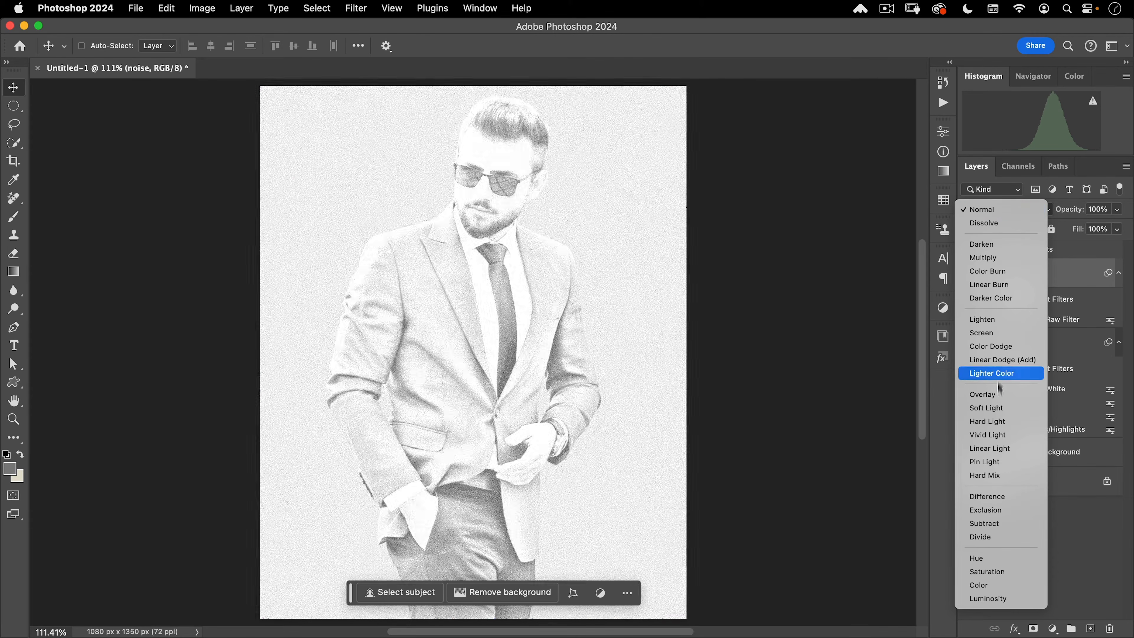
left_click(989, 448)
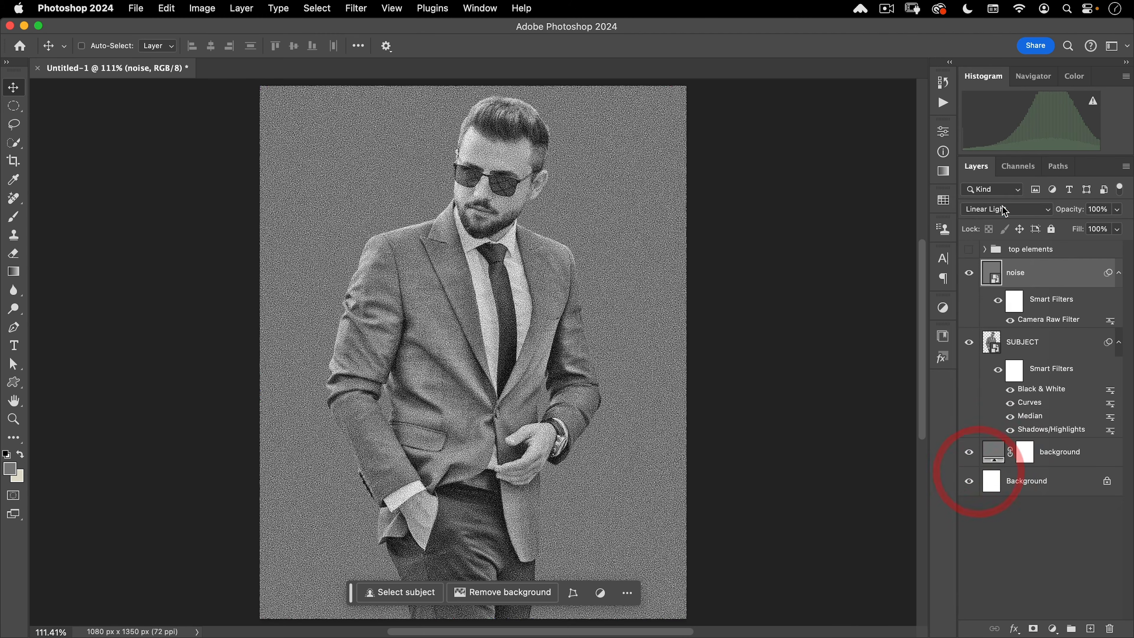
left_click(1004, 211)
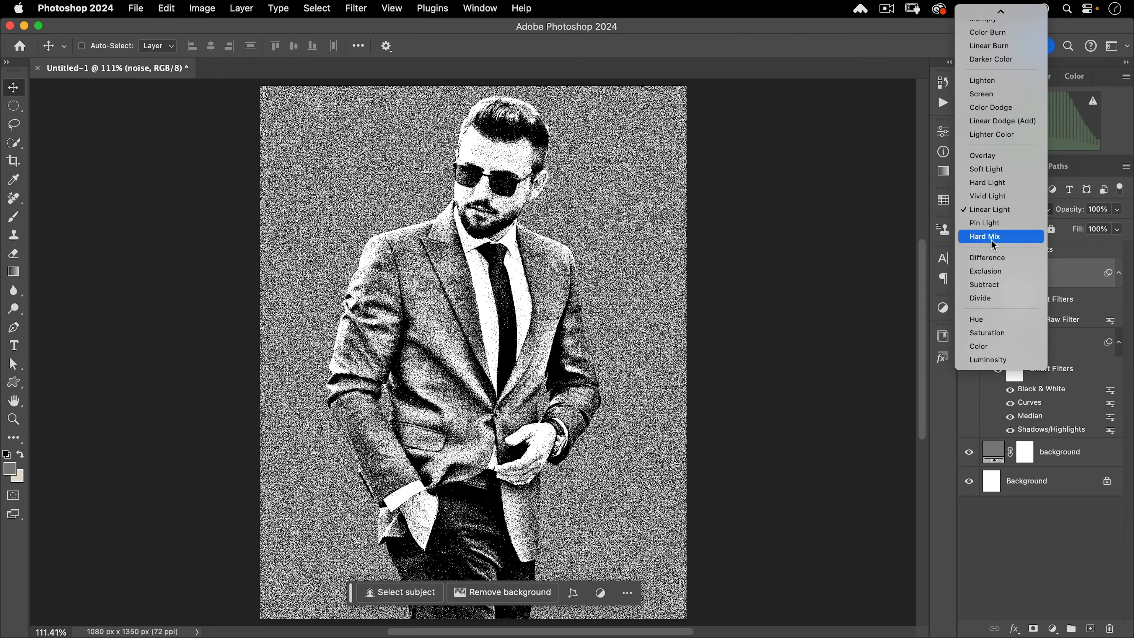
left_click(996, 237)
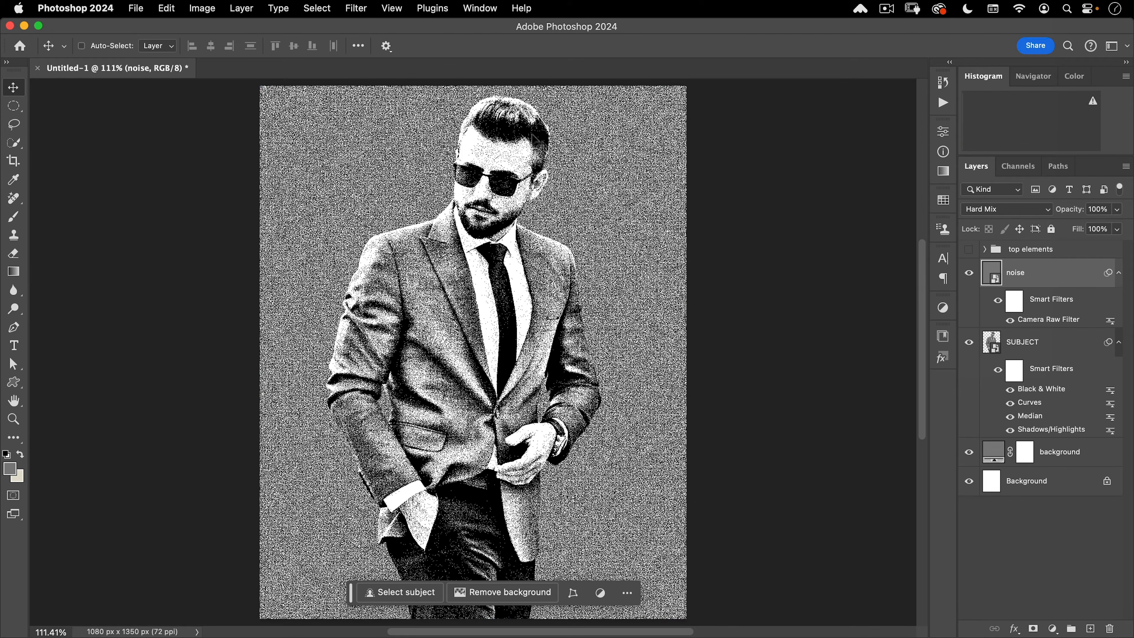
Inspect the hard-edged grain on the face up close and try a fill of 83% on the noise layer.
scroll(505, 199, "up", 10)
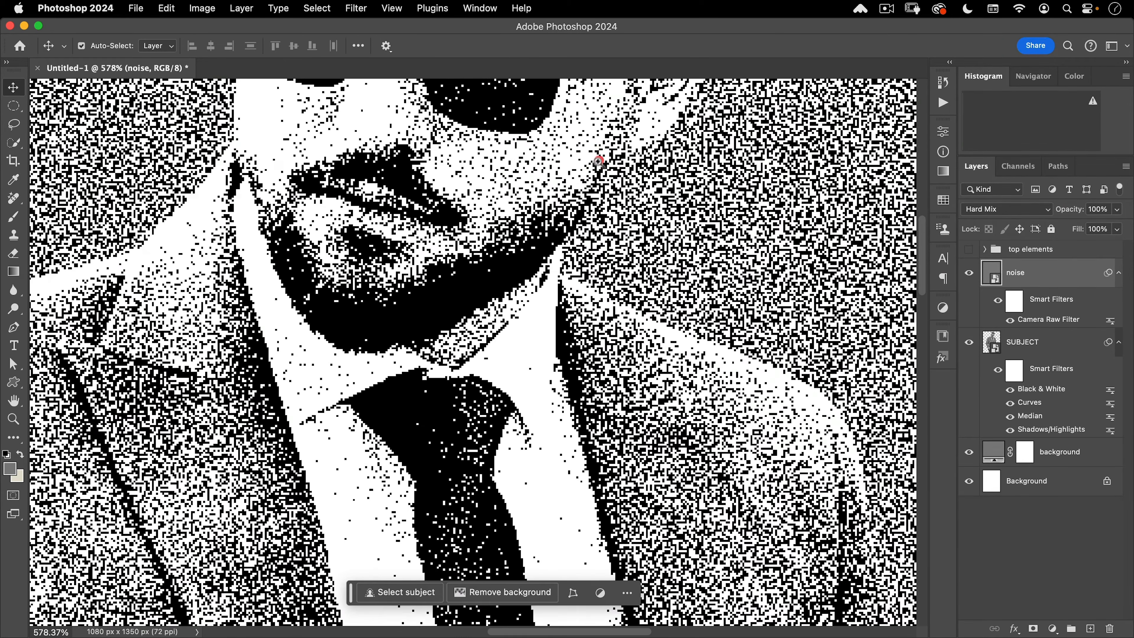
left_click(599, 161)
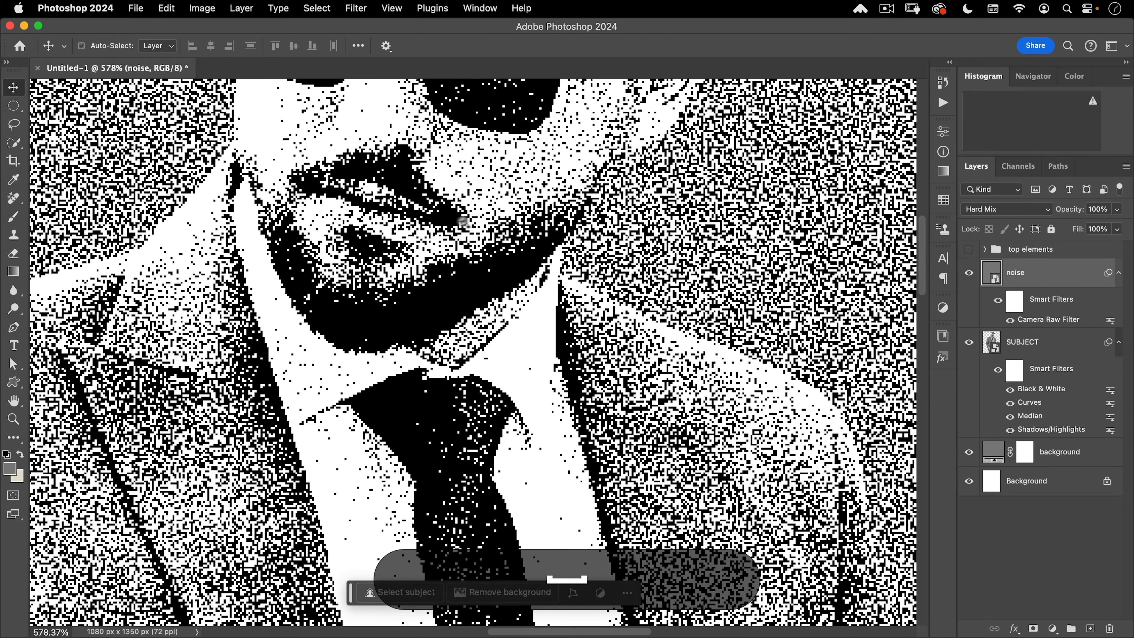
scroll(474, 221, "up", 5)
scroll(480, 221, "down", 5)
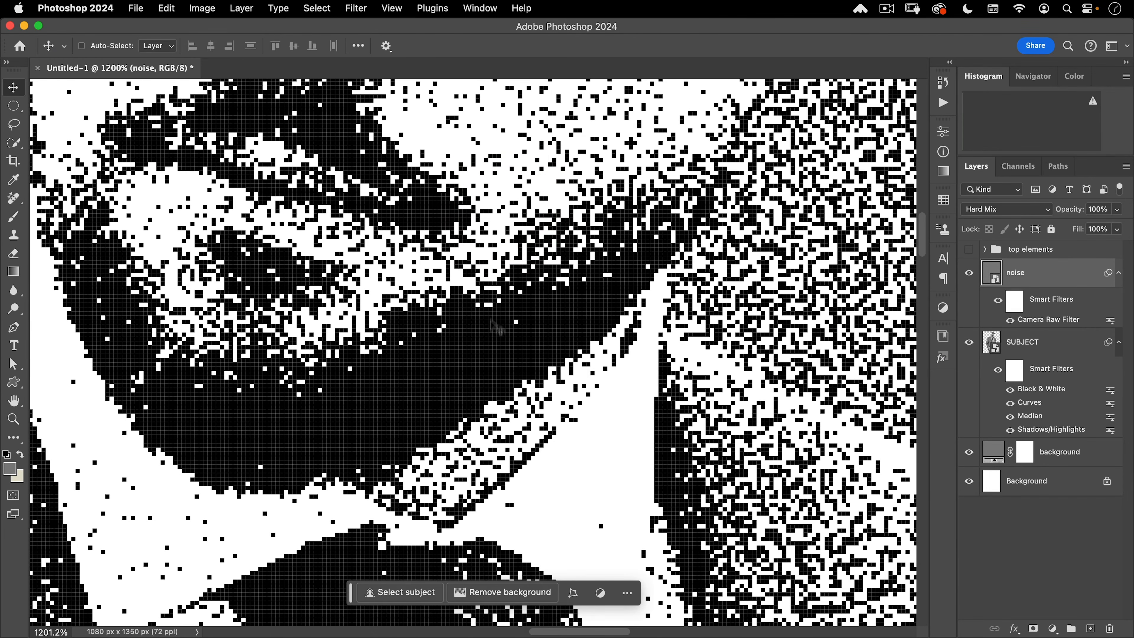
scroll(405, 371, "down", 5)
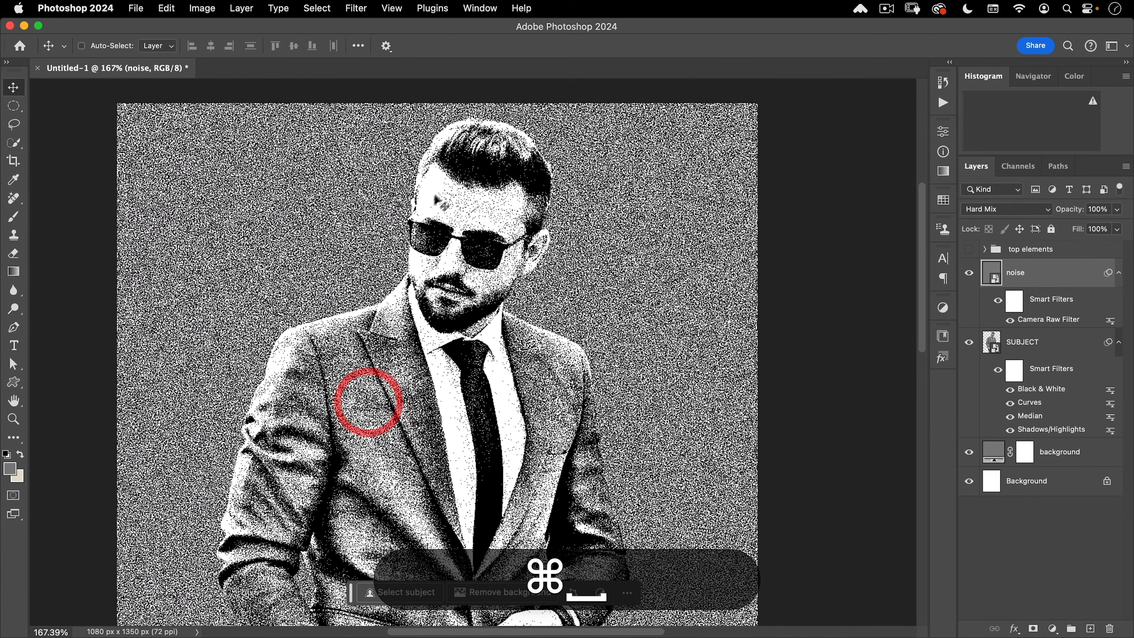
left_click(505, 243, "super")
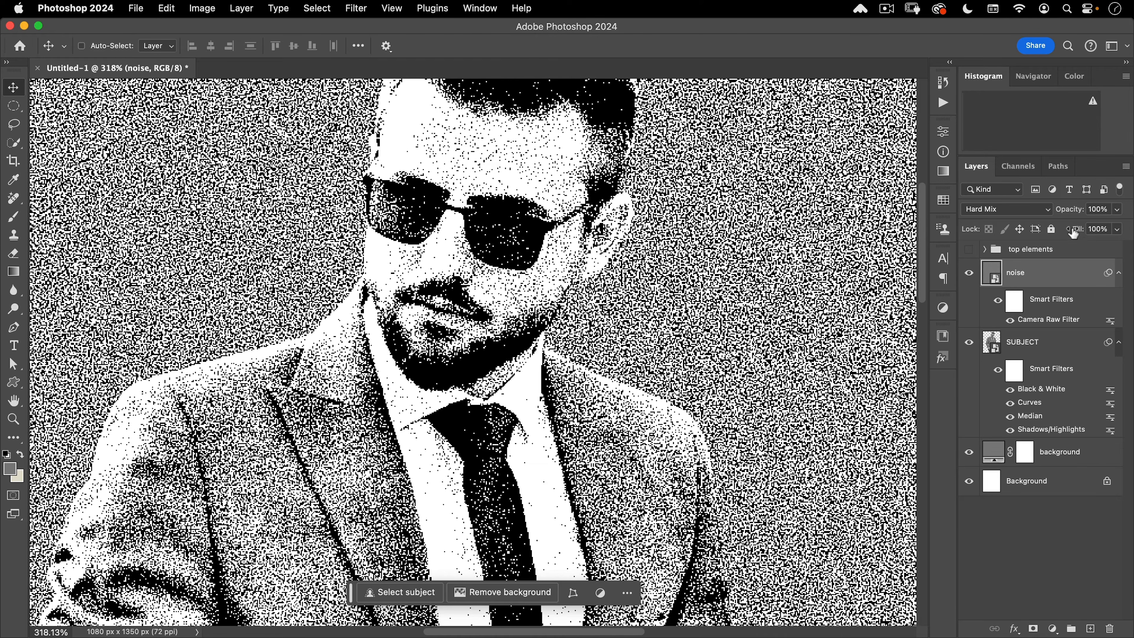
left_click_drag(1077, 235, 1062, 239)
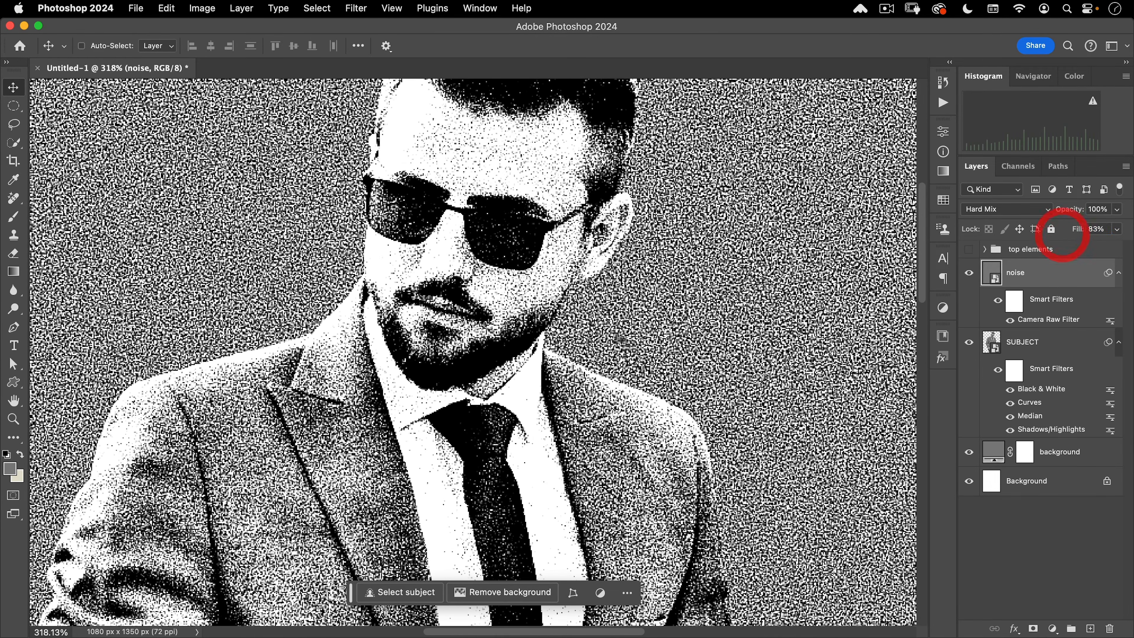
Lower the noise layer's fill to 55% to soften the grain, and check it up close on the face.
left_click_drag(518, 321, 594, 270)
left_click(587, 265)
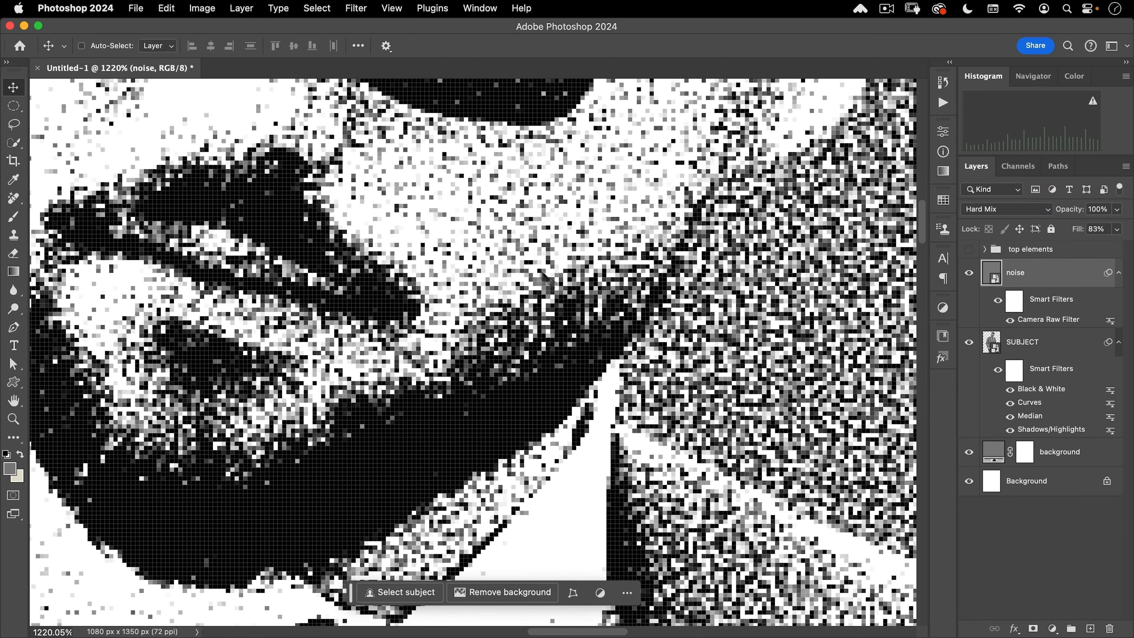
left_click(442, 360)
left_click(442, 359)
left_click(412, 375)
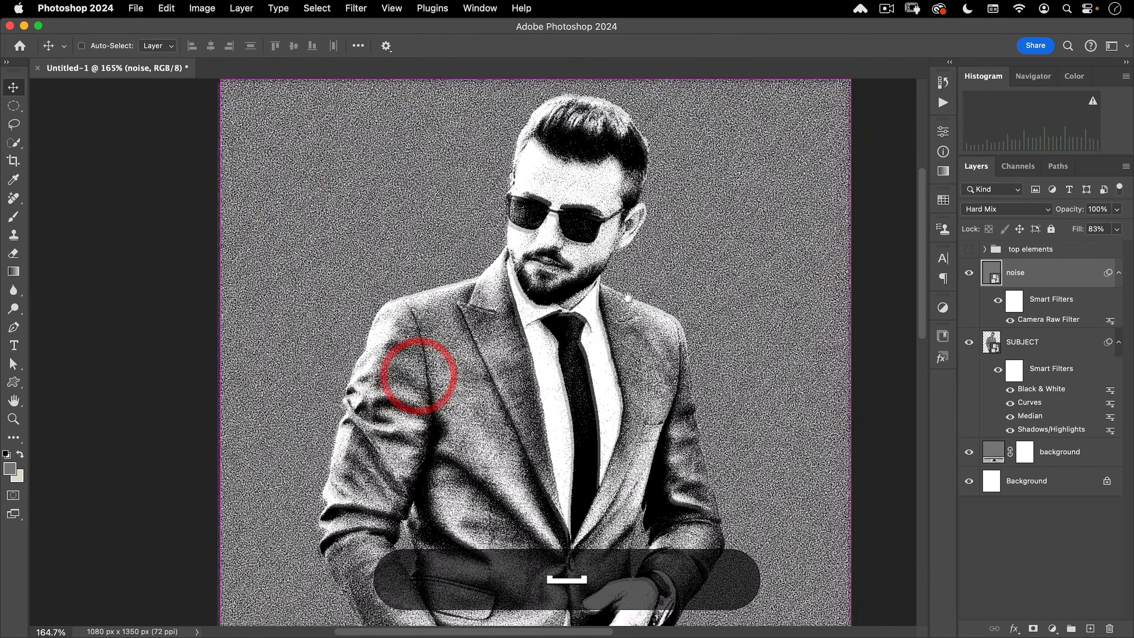
left_click(627, 298)
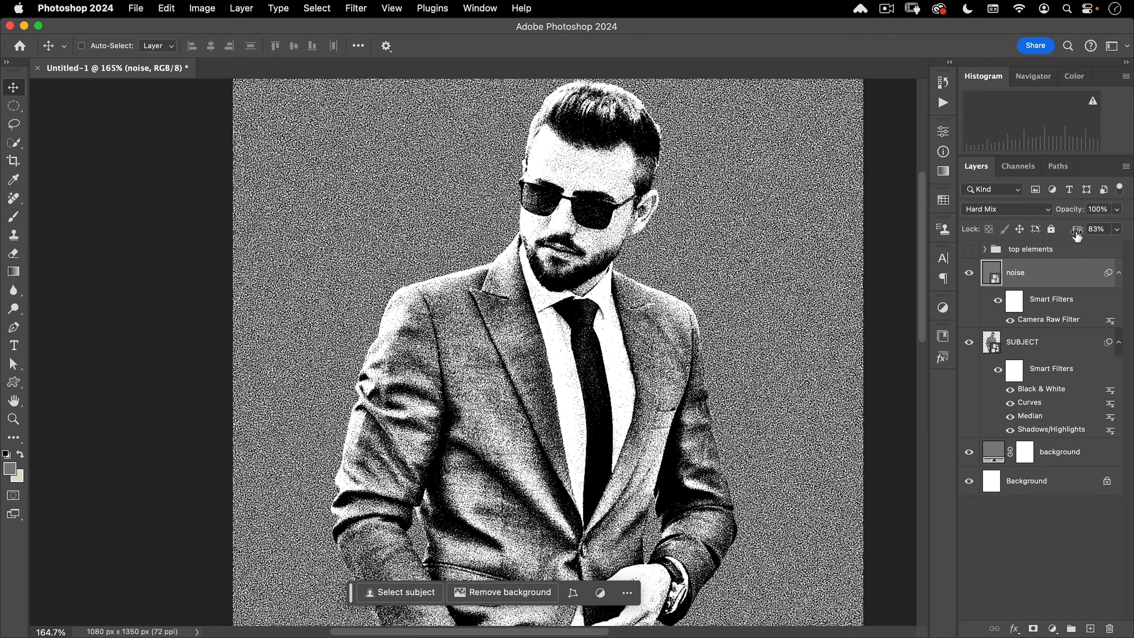
left_click_drag(1077, 237, 1054, 237)
key("super")
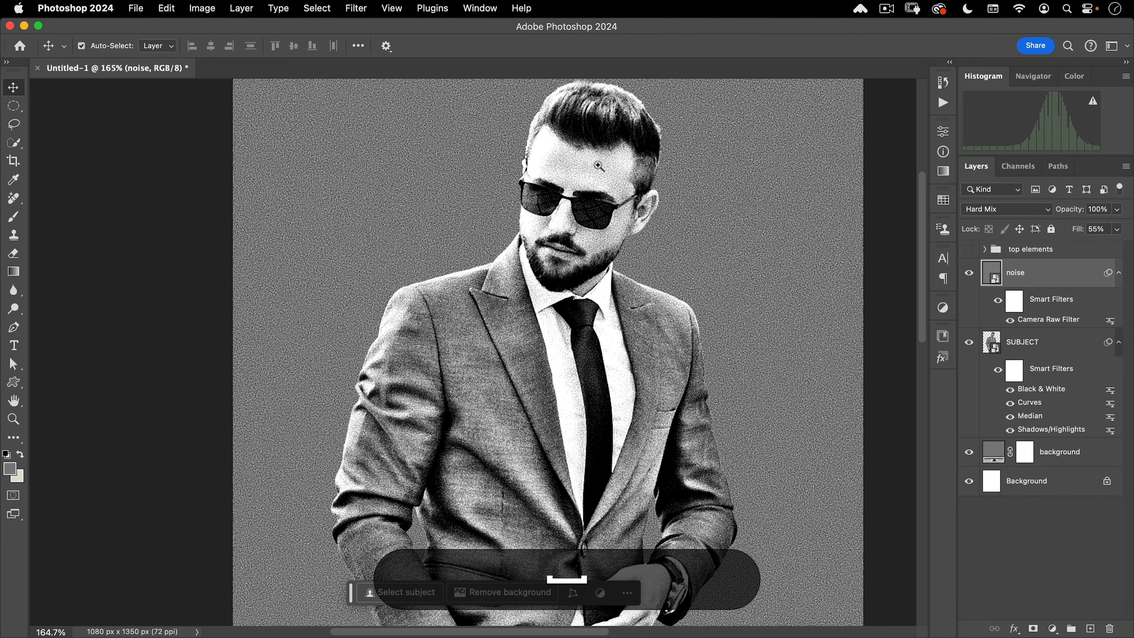
left_click_drag(598, 167, 653, 157)
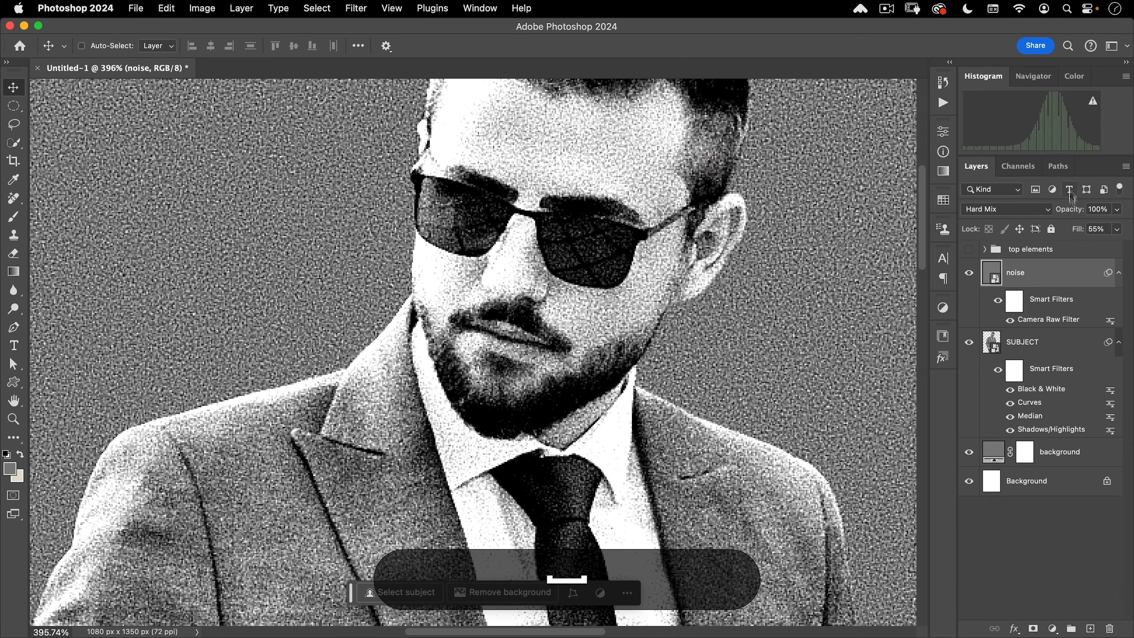
Raise the noise layer's fill to 60% and check the grain over the whole poster.
left_click_drag(1079, 235, 1086, 234)
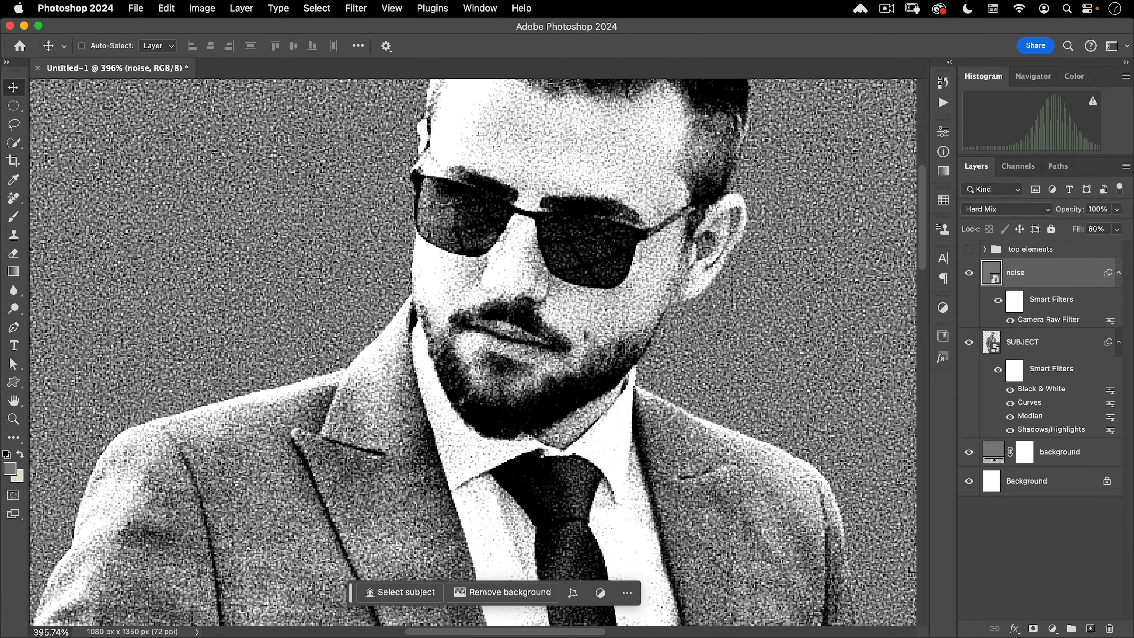
left_click_drag(503, 390, 451, 447)
scroll(594, 286, "down", 3)
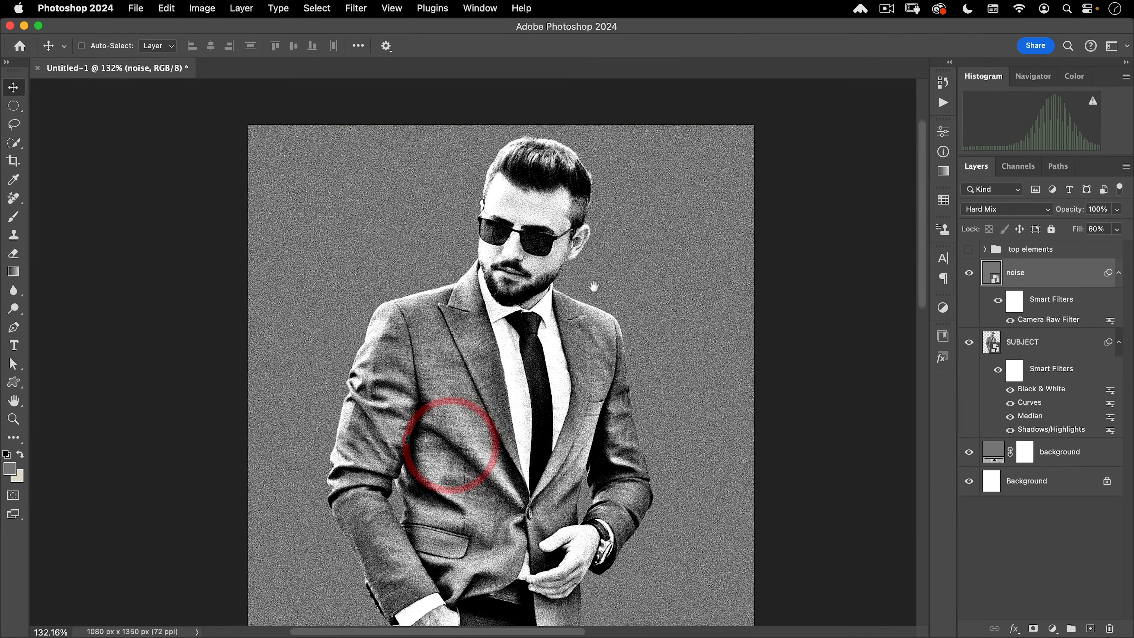
left_click_drag(593, 286, 518, 334)
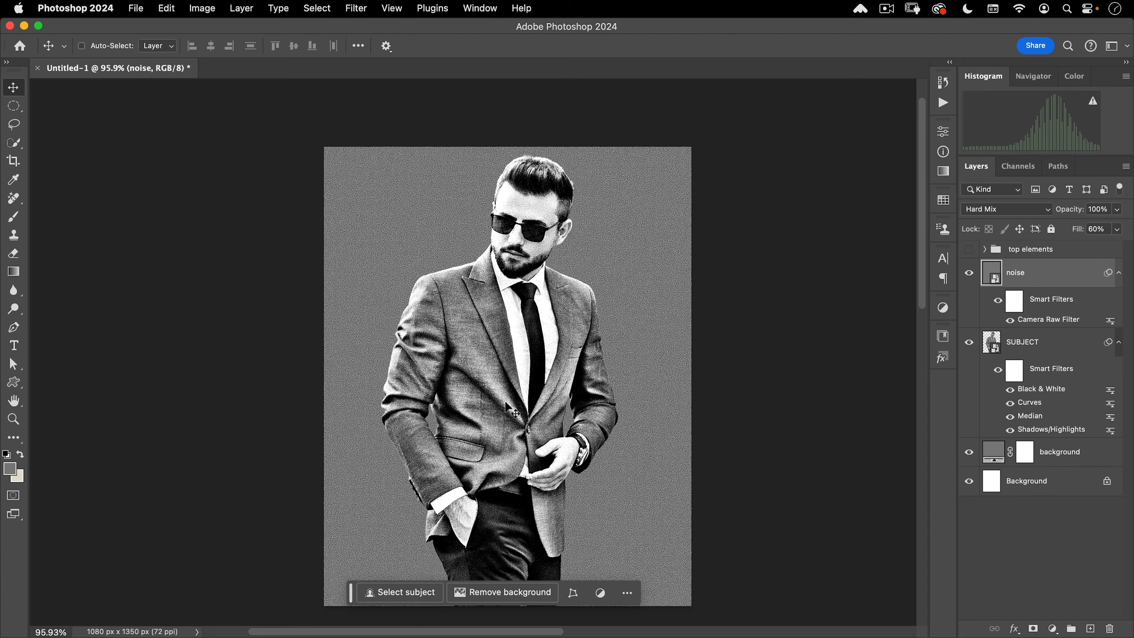
Set the foreground colour to the dark teal 2f4143.
left_click(8, 469)
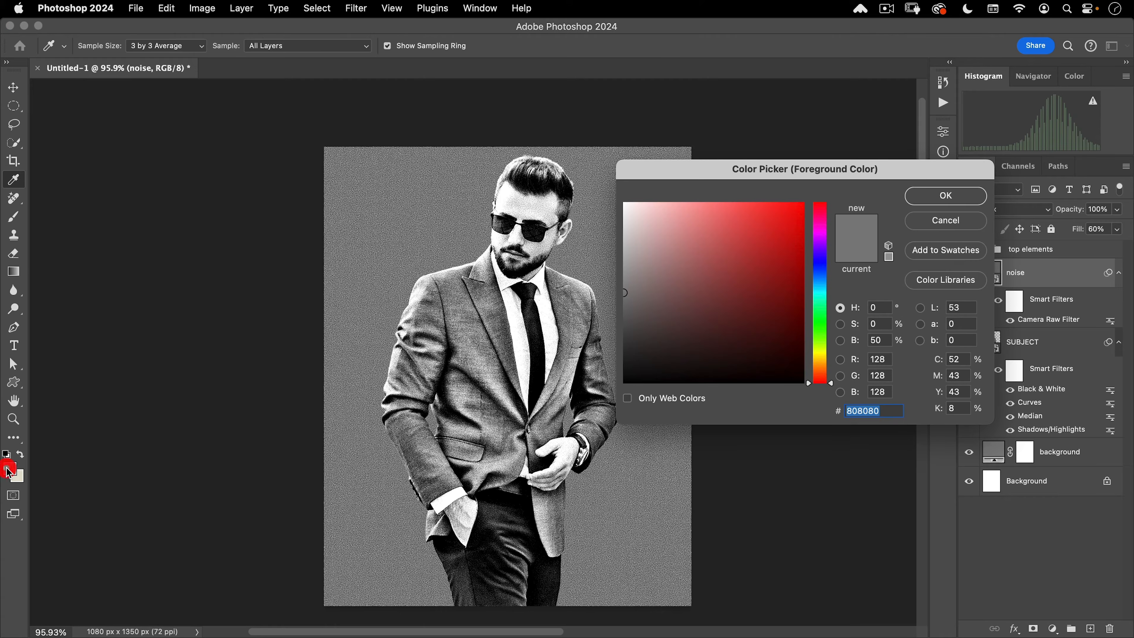
left_click_drag(760, 170, 672, 168)
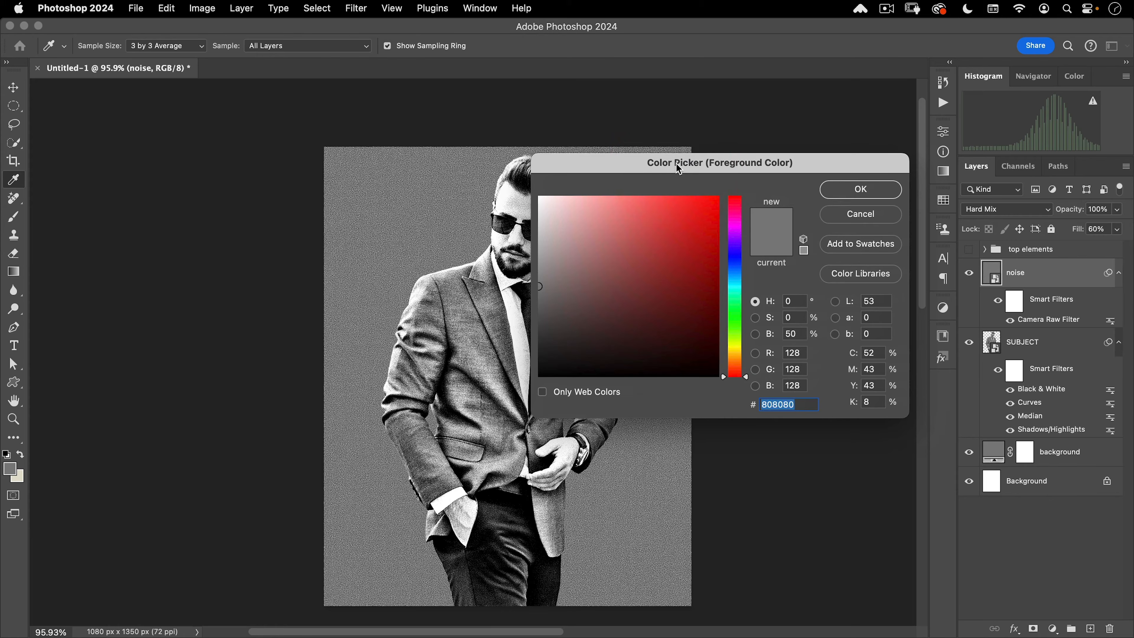
type("2f")
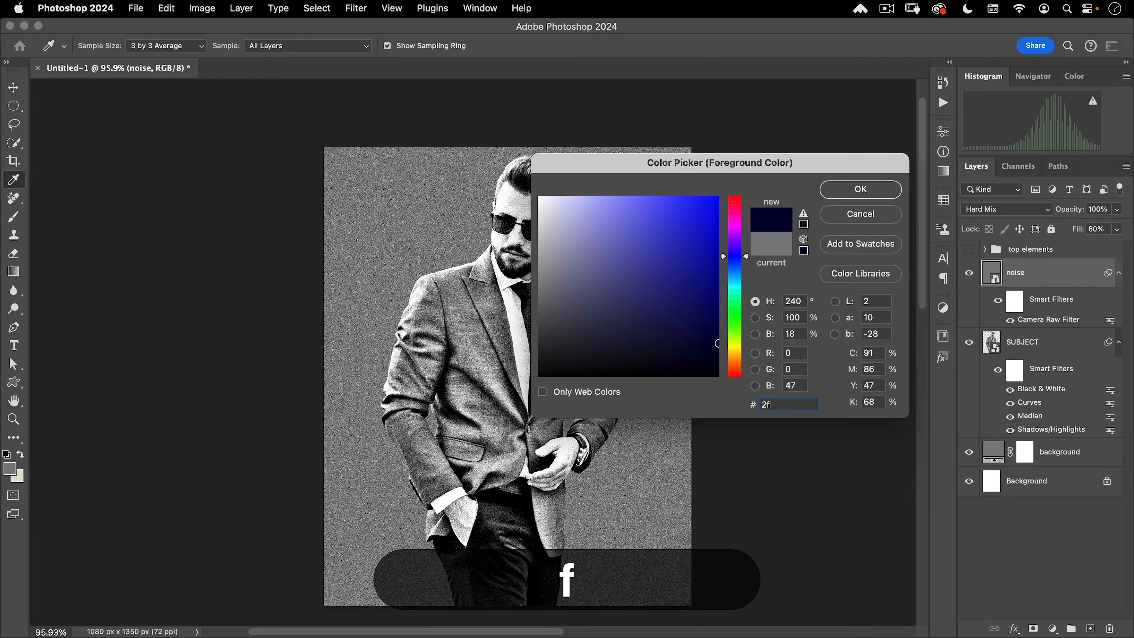
type("414")
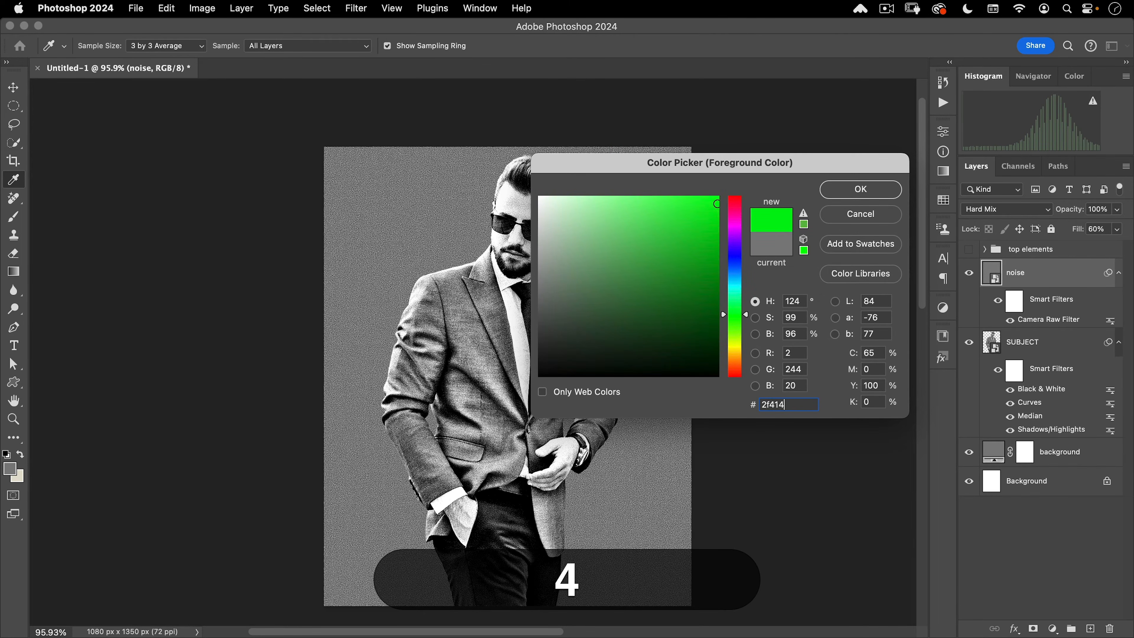
type("3")
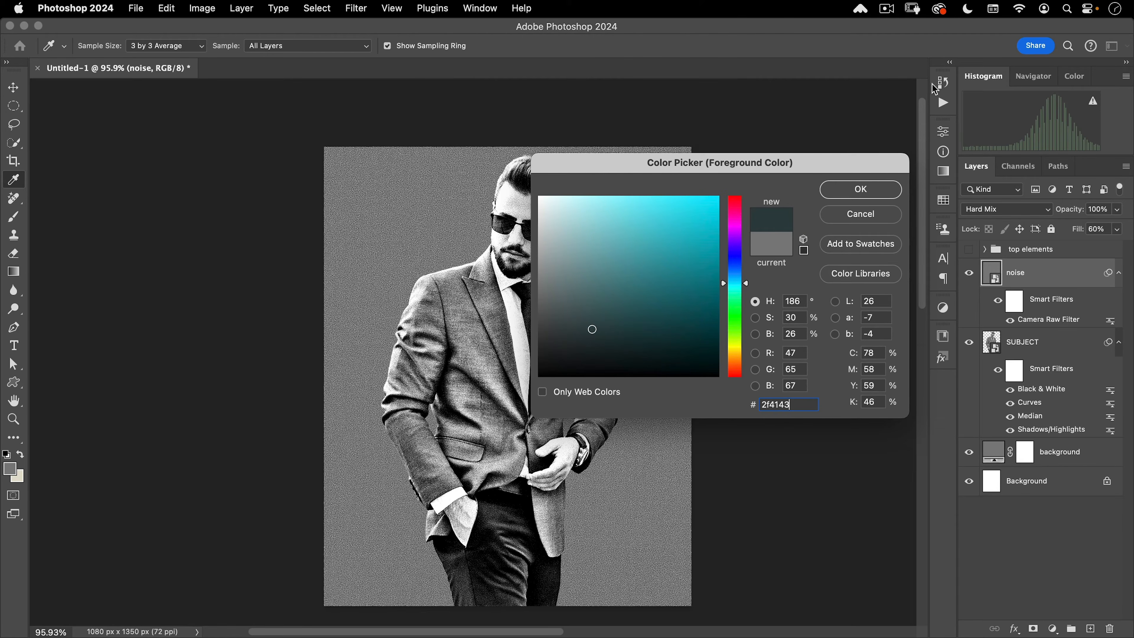
left_click(848, 191)
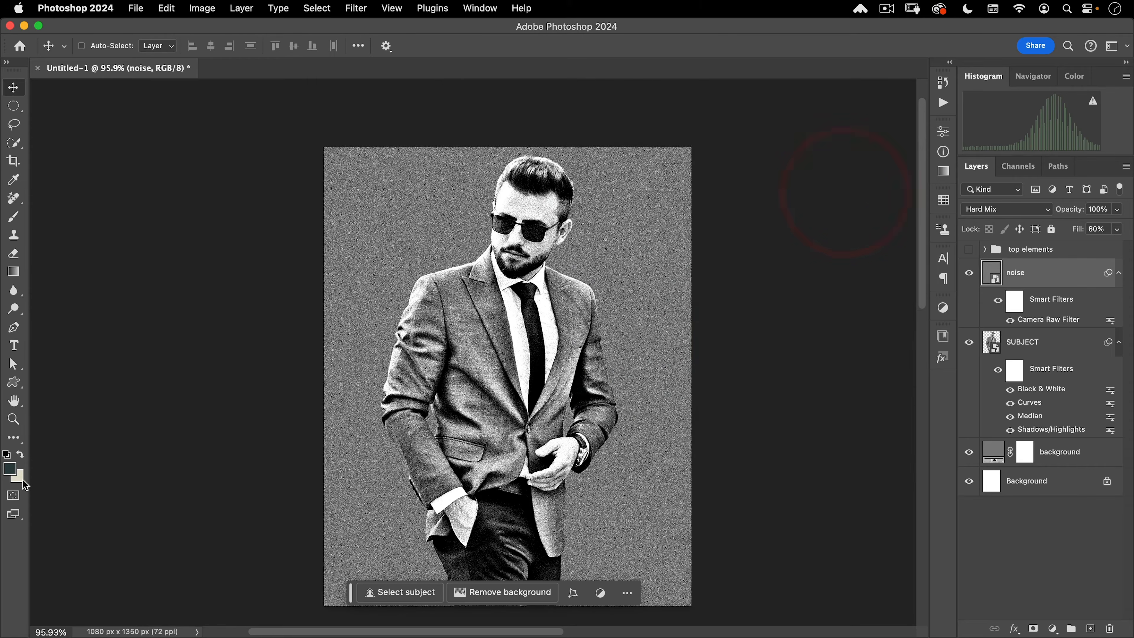
Set the background colour to the greyish purple 9d99a1.
left_click(18, 476)
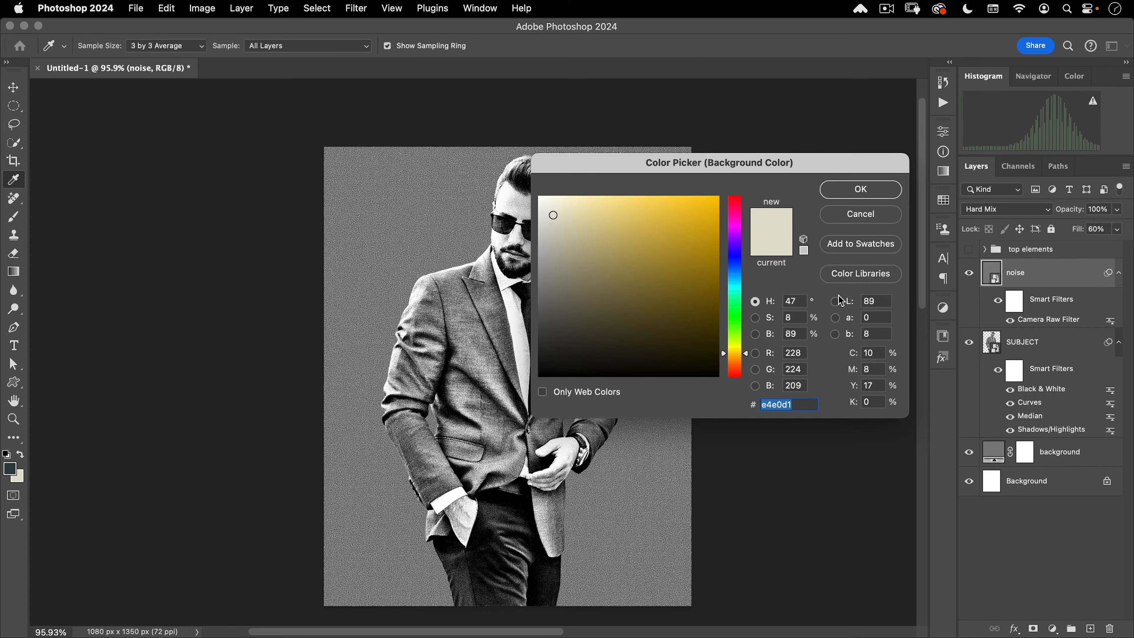
left_click_drag(705, 165, 687, 161)
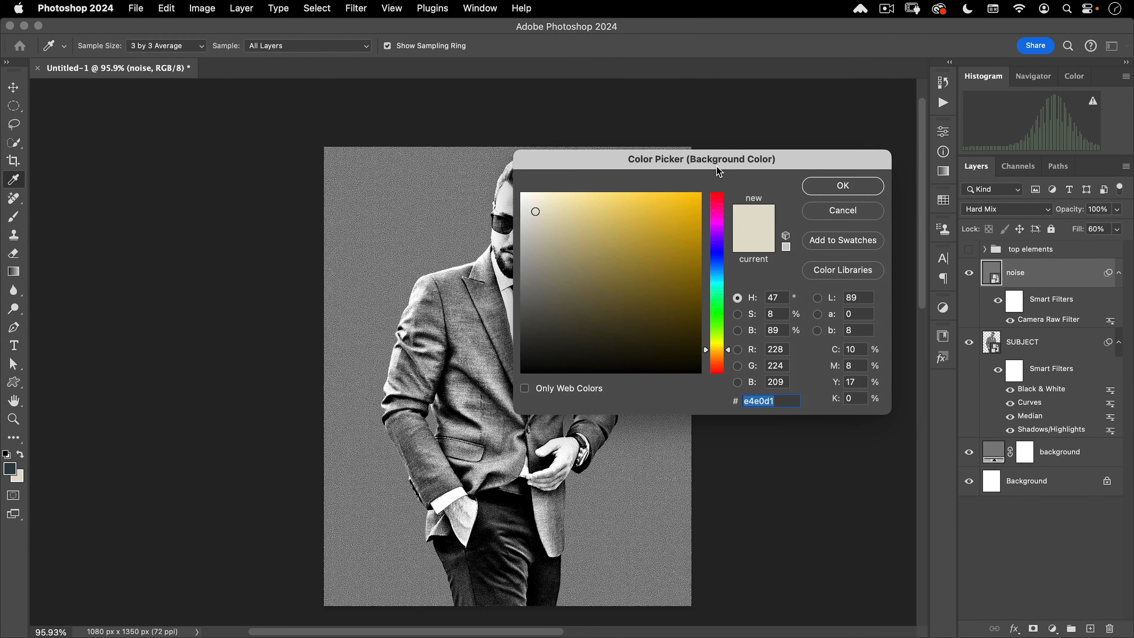
type("9d9")
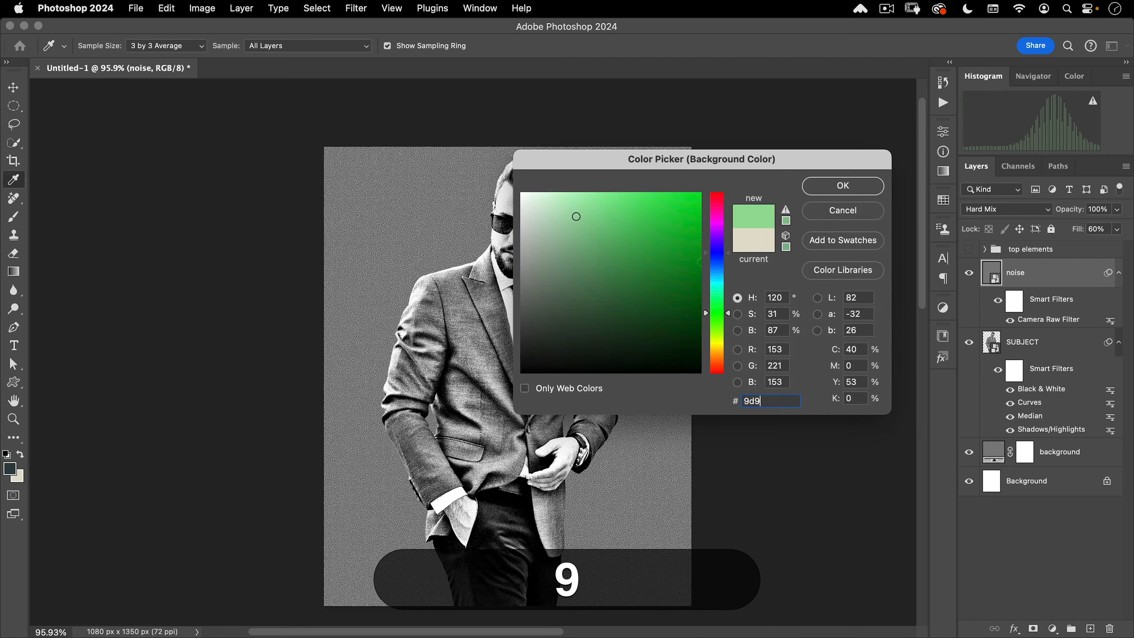
type("9a1")
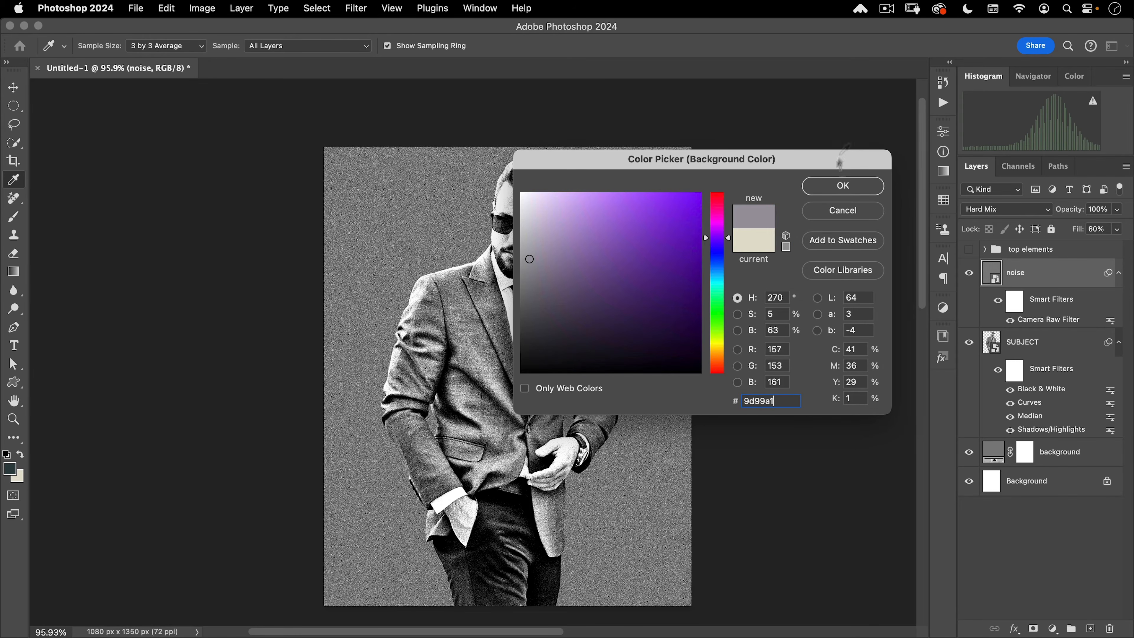
left_click(839, 186)
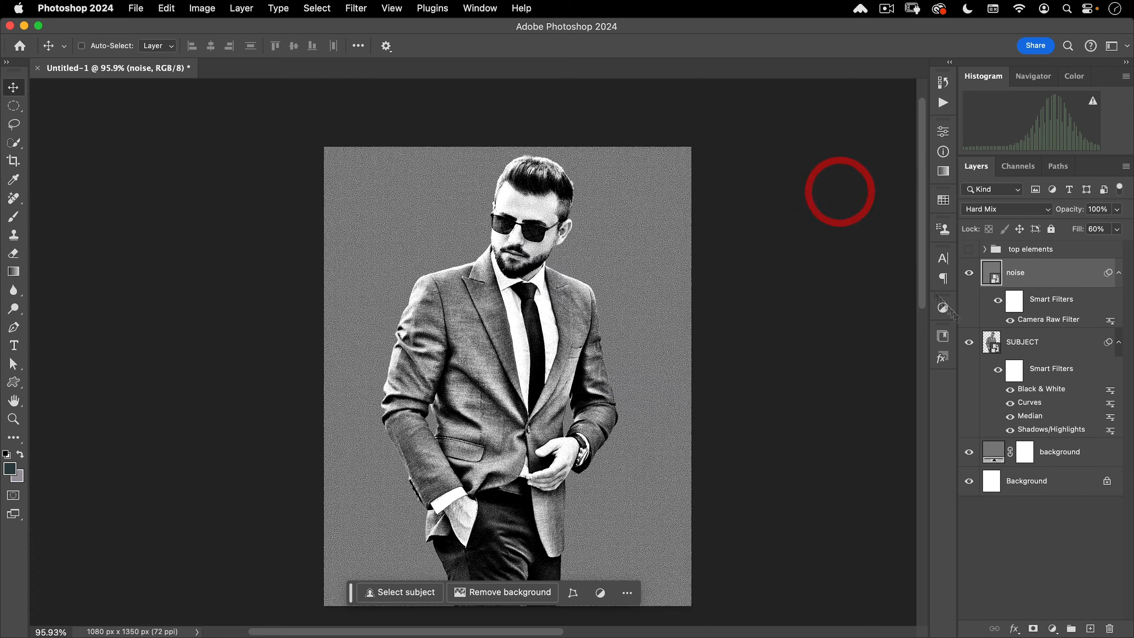
Add a Gradient Map adjustment above the noise layer and insert a colour stop at location 50 in its gradient.
left_click(1052, 629)
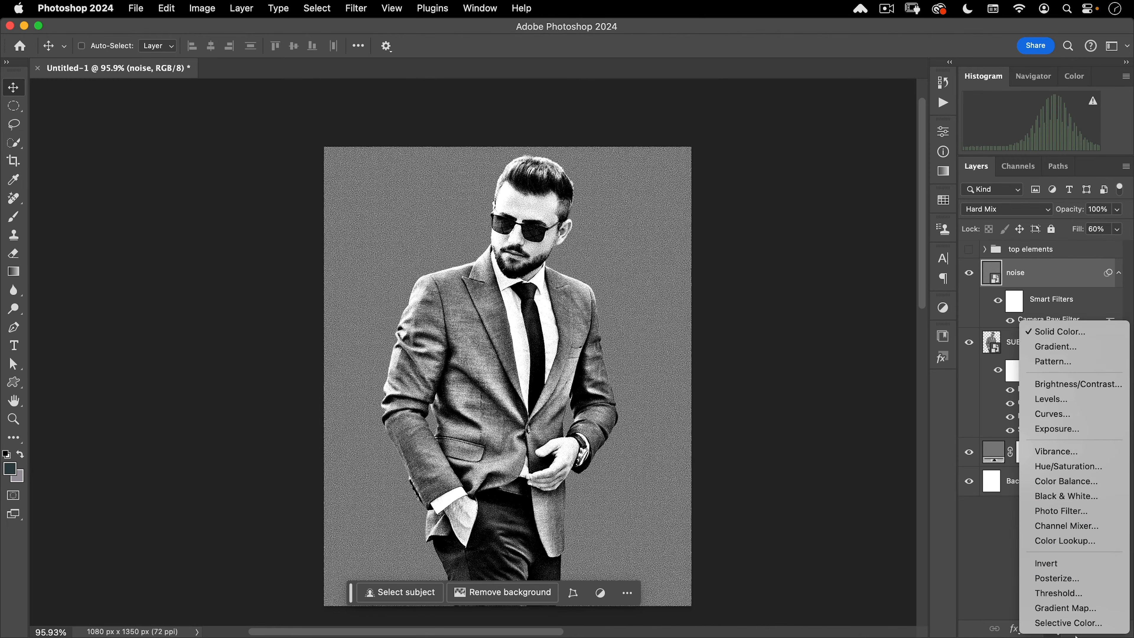
left_click(1084, 610)
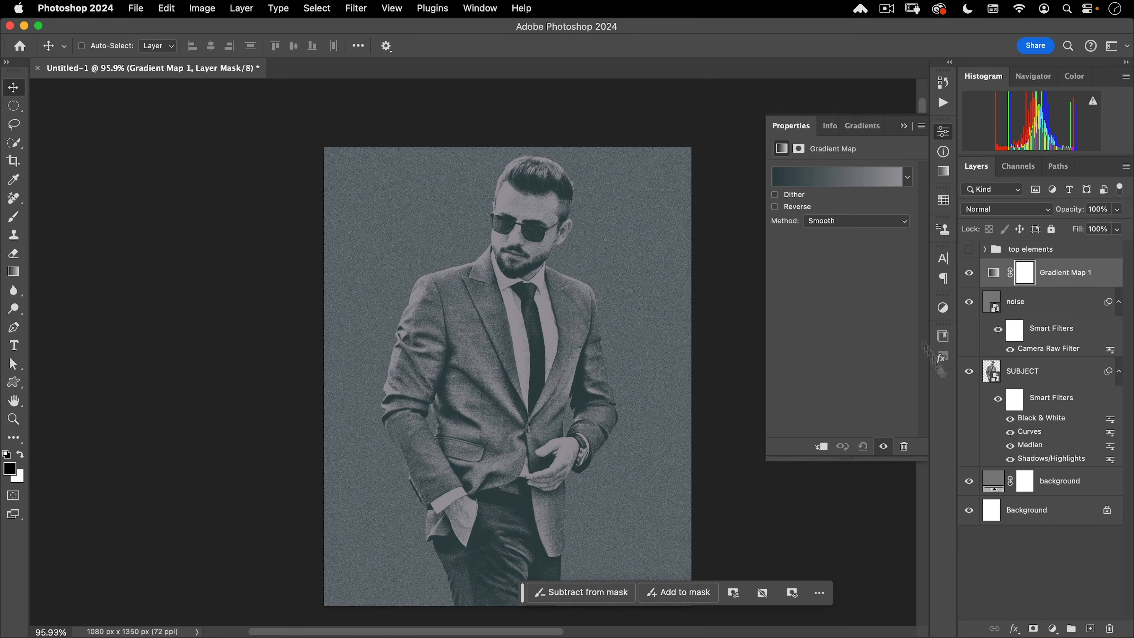
left_click(850, 181)
left_click_drag(840, 146, 898, 162)
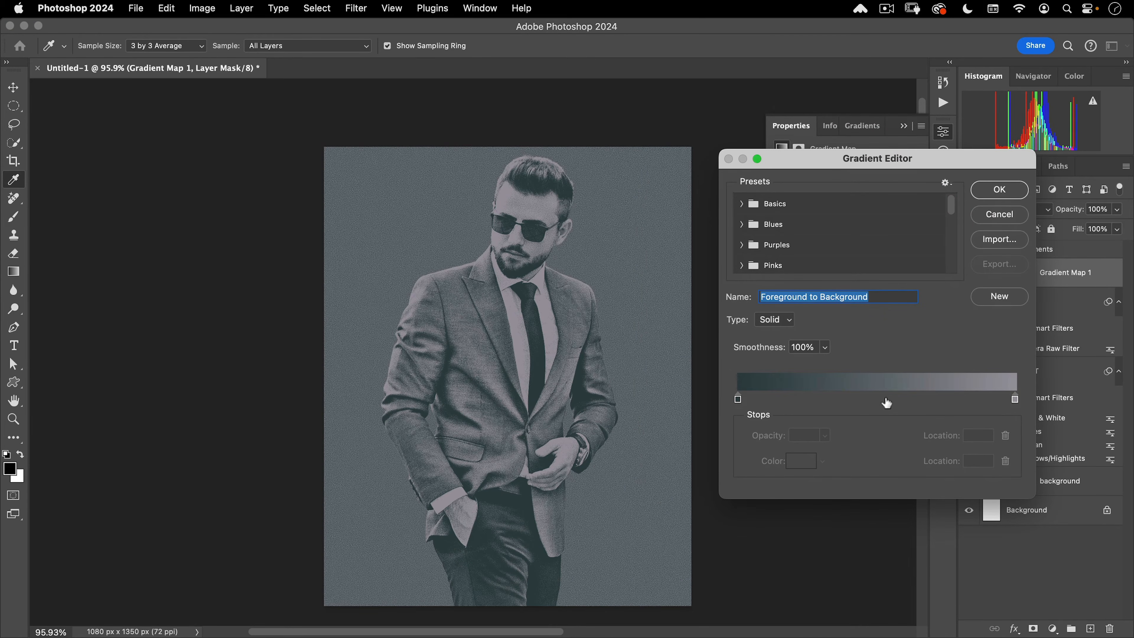
left_click(877, 398)
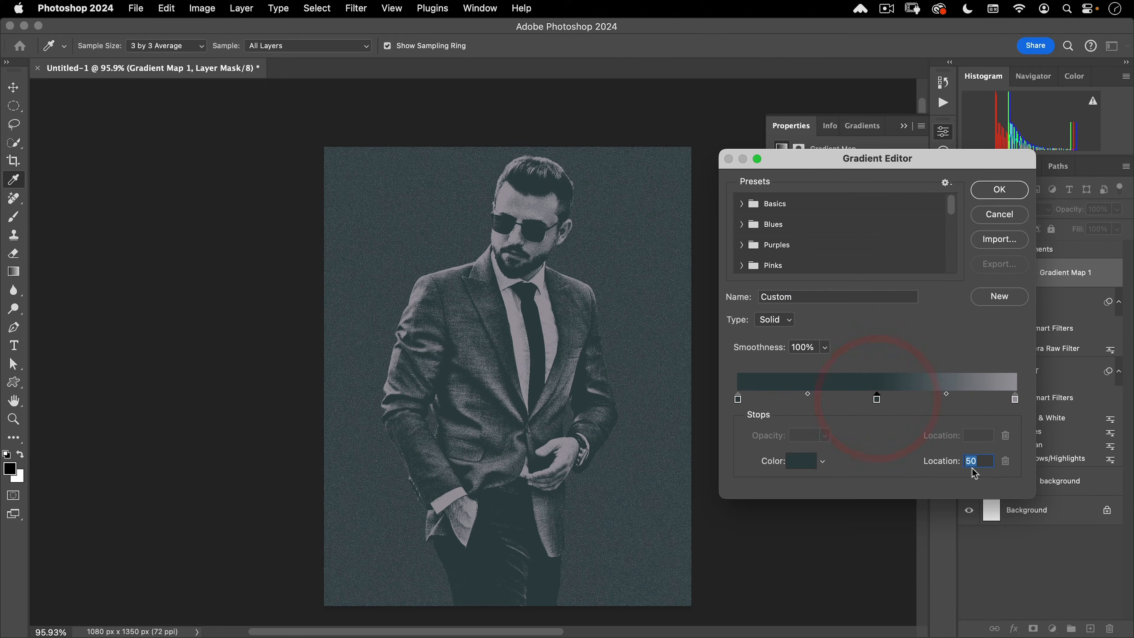
Set the gradient map's middle color stop, at location 50, to 473180 and accept the gradient.
left_click(801, 467)
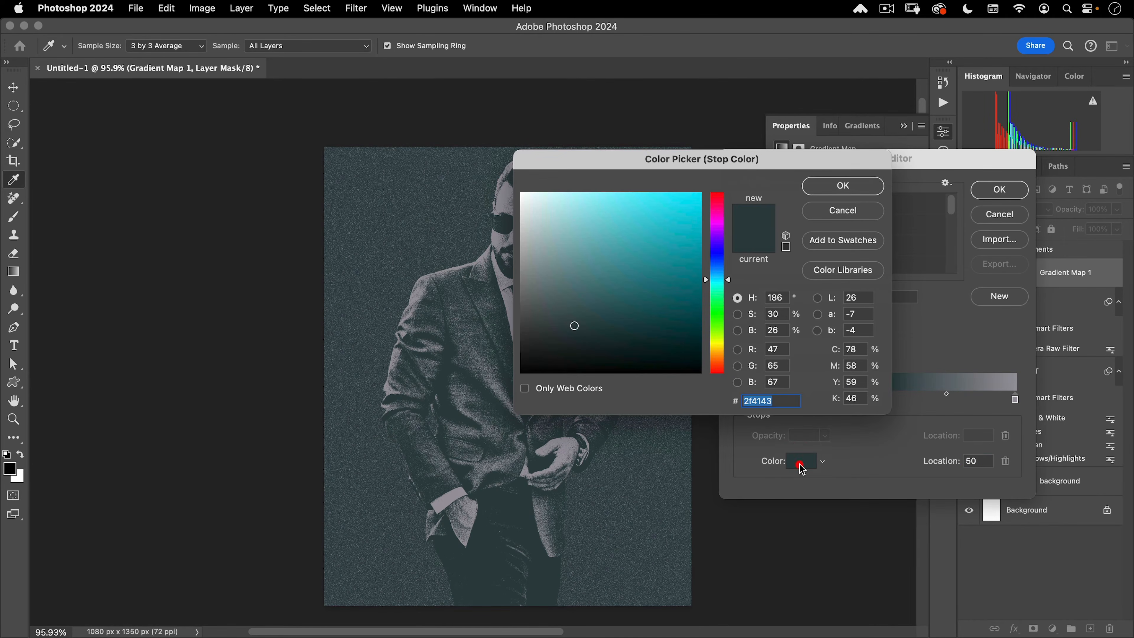
left_click_drag(719, 157, 716, 128)
left_click(716, 129)
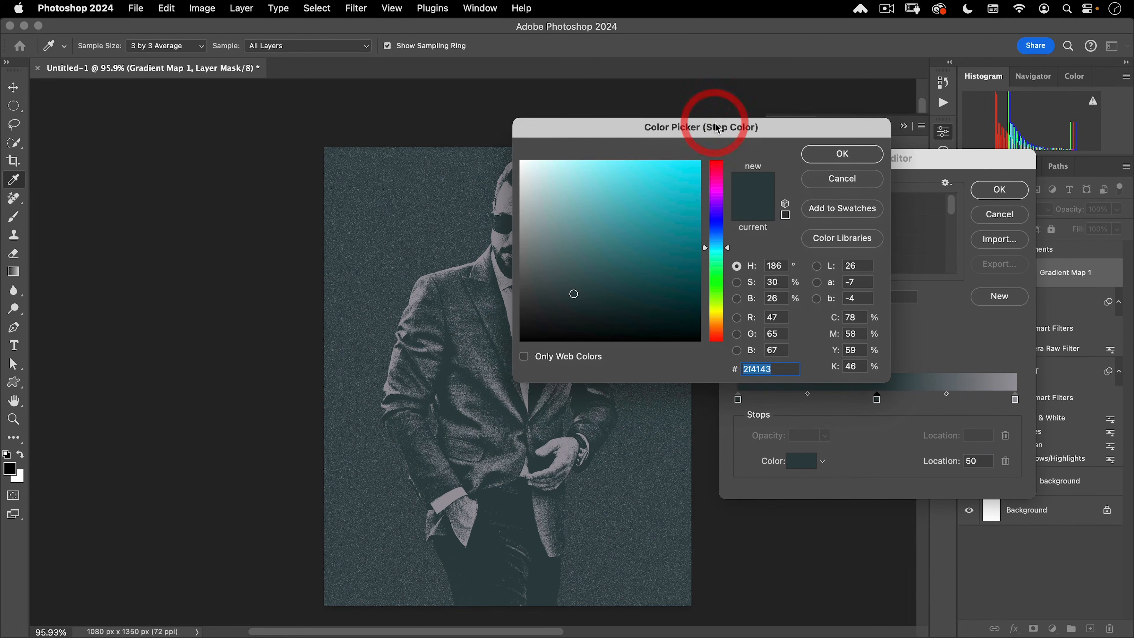
type("4")
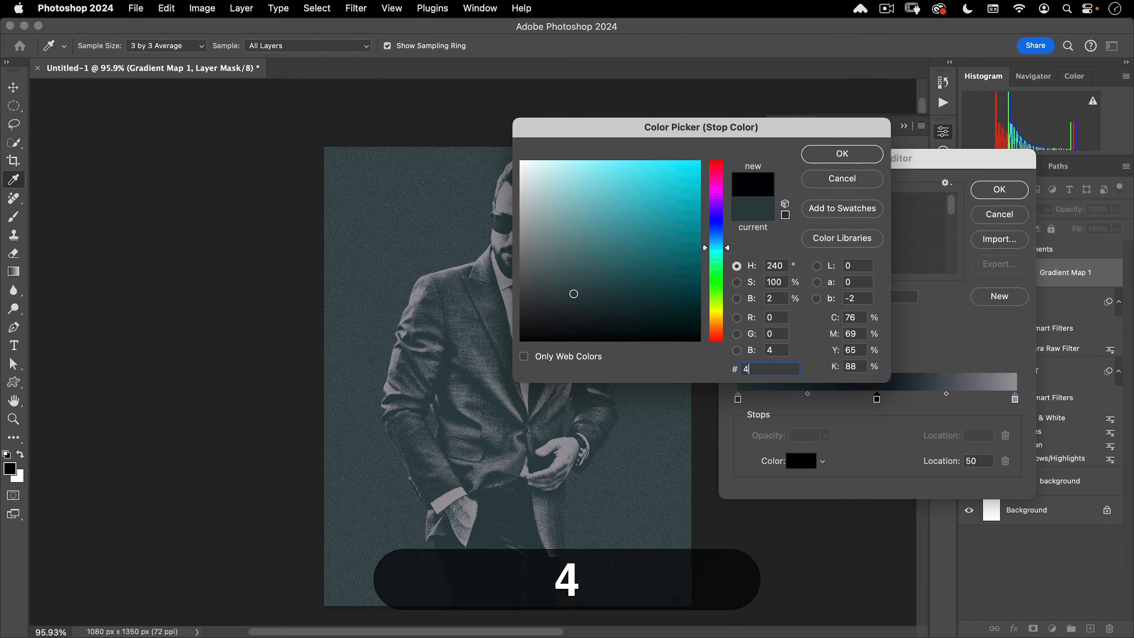
type("73180")
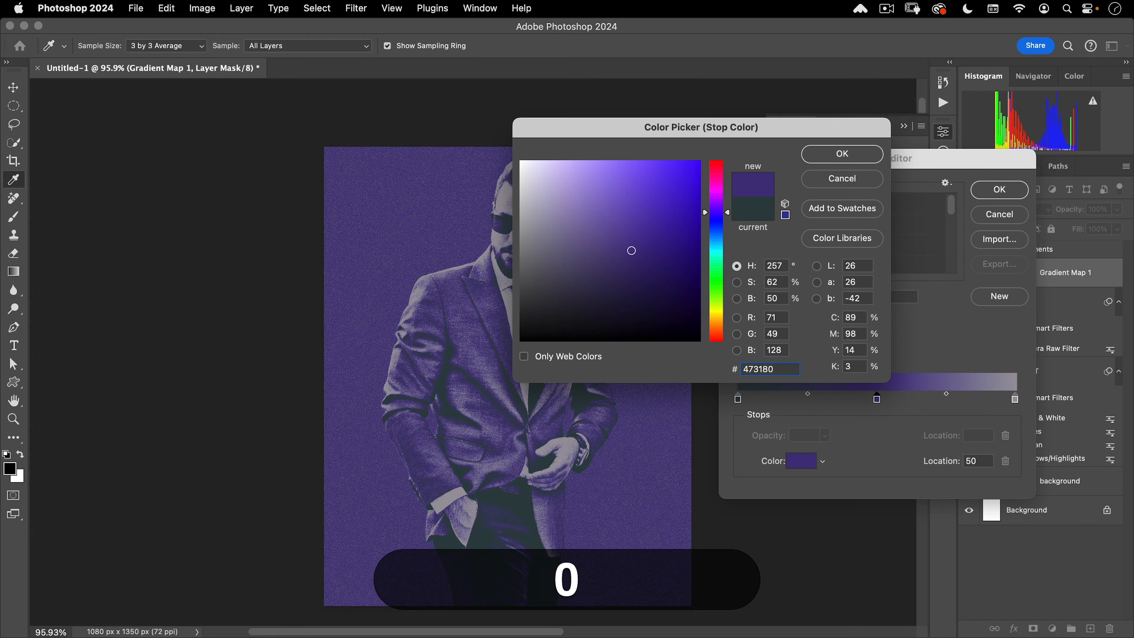
left_click(848, 154)
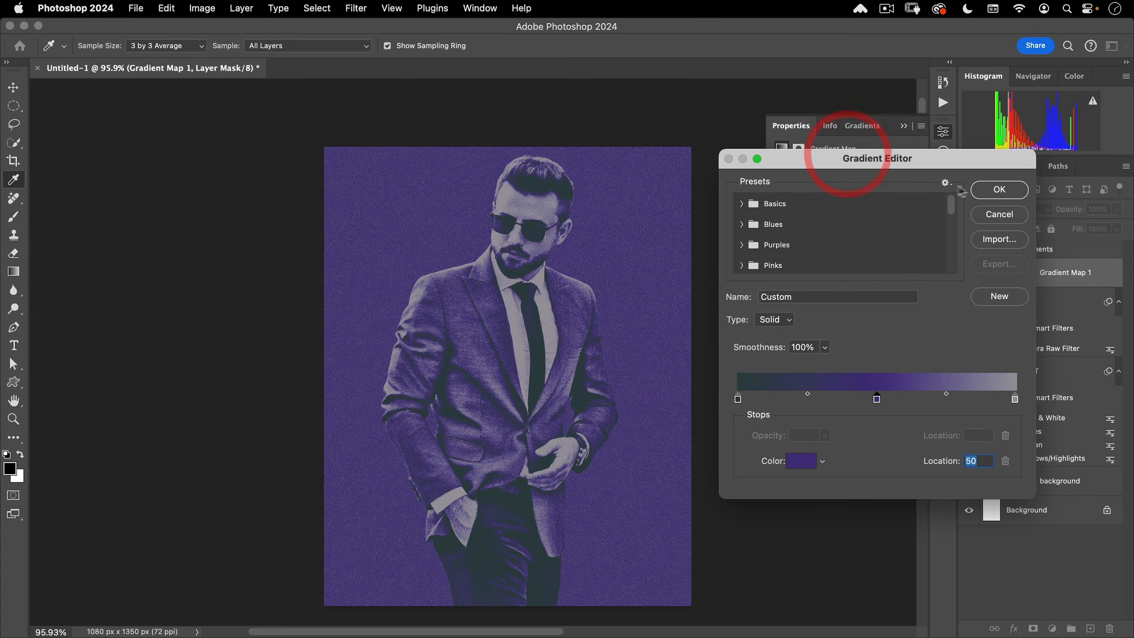
left_click(995, 189)
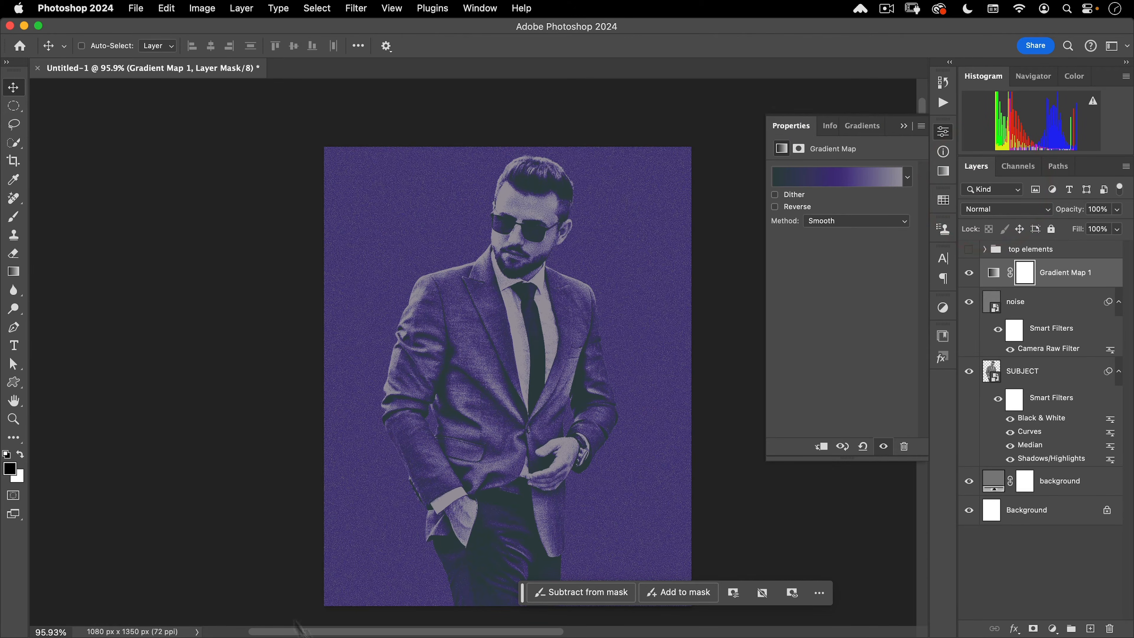
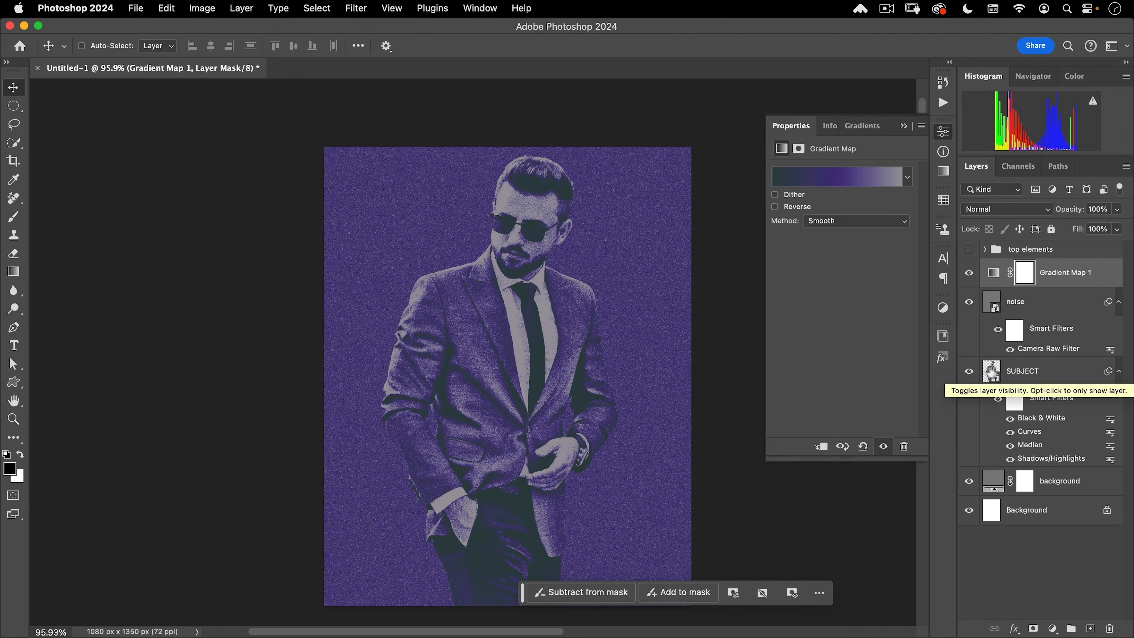
Add a 2f4143 Solid Color fill masked to the SUBJECT layer's outline, and invert its mask to cover the surroundings.
left_click(990, 372, "super")
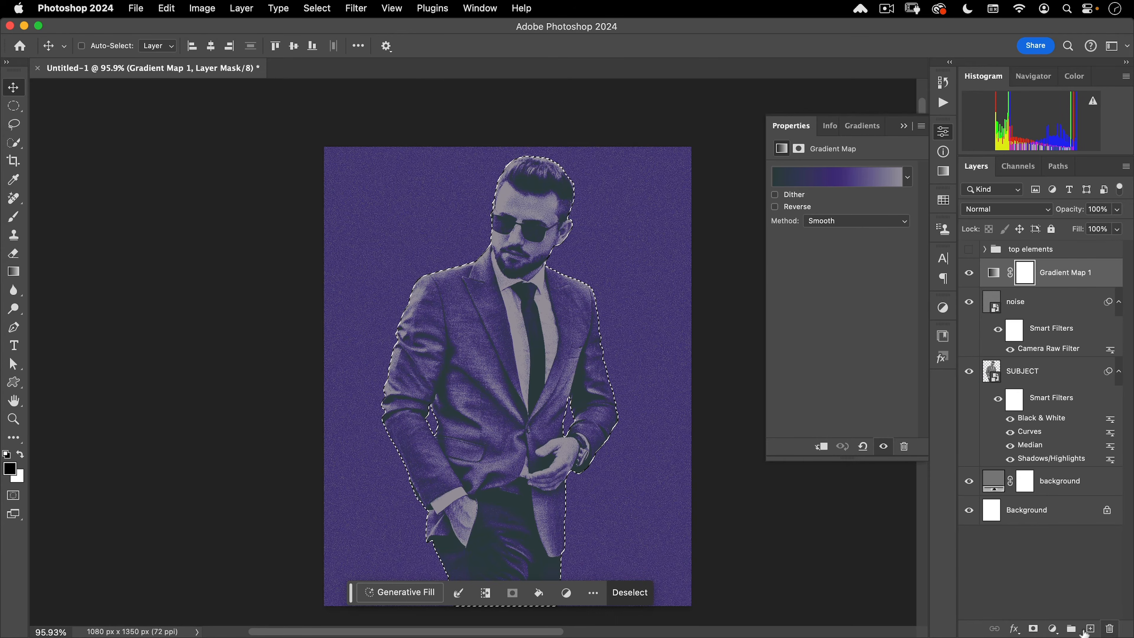
left_click(1052, 628)
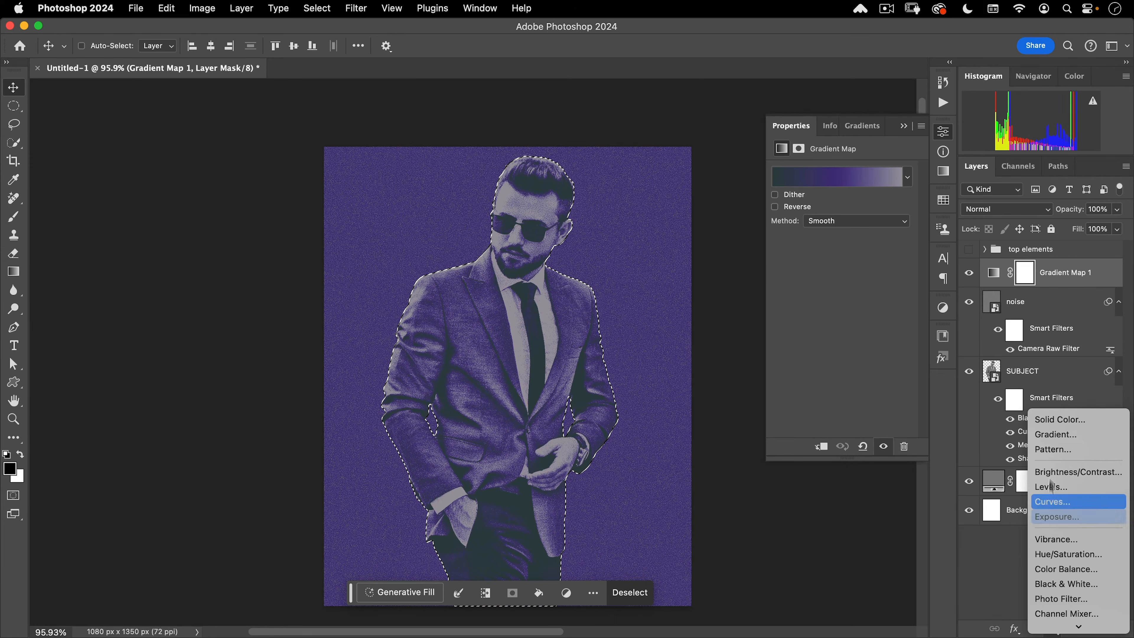
left_click(1062, 418)
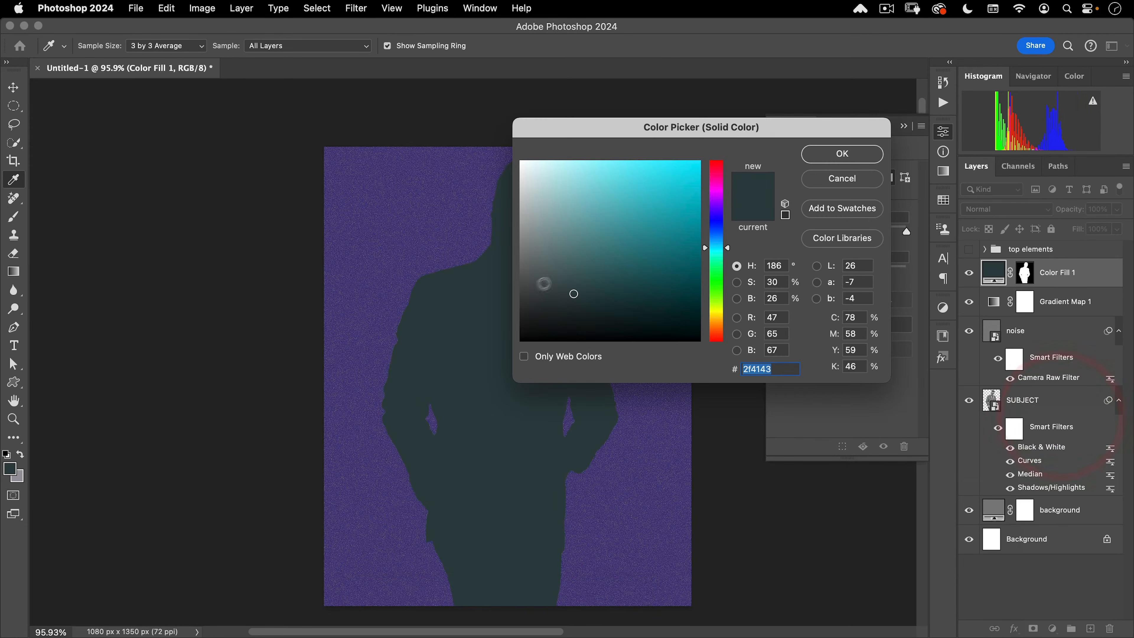
left_click(831, 151)
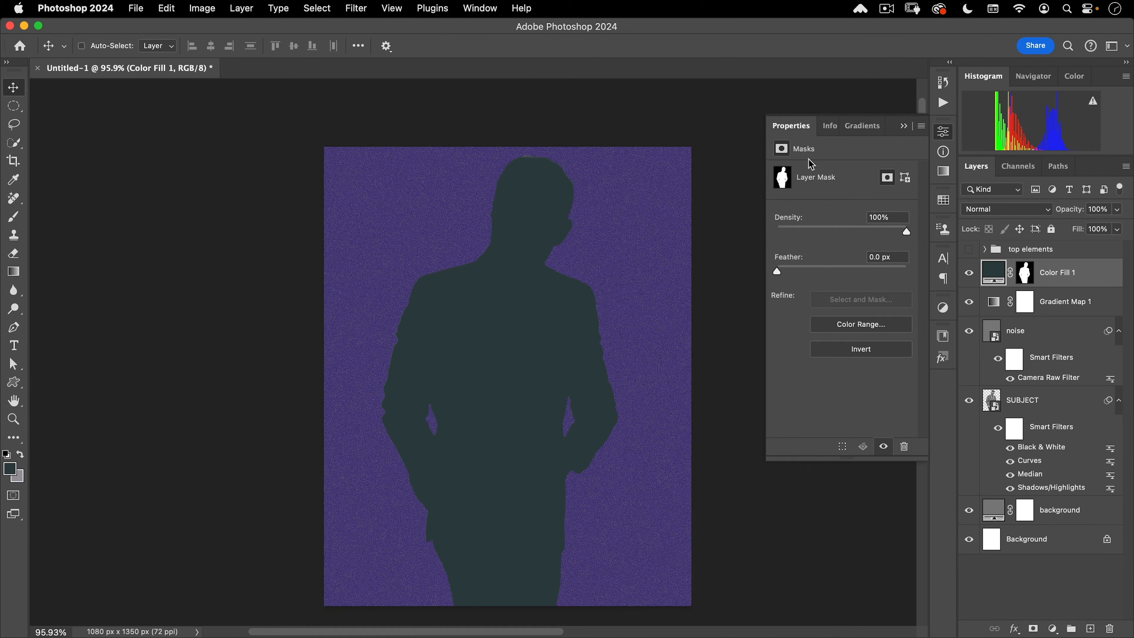
left_click(835, 355)
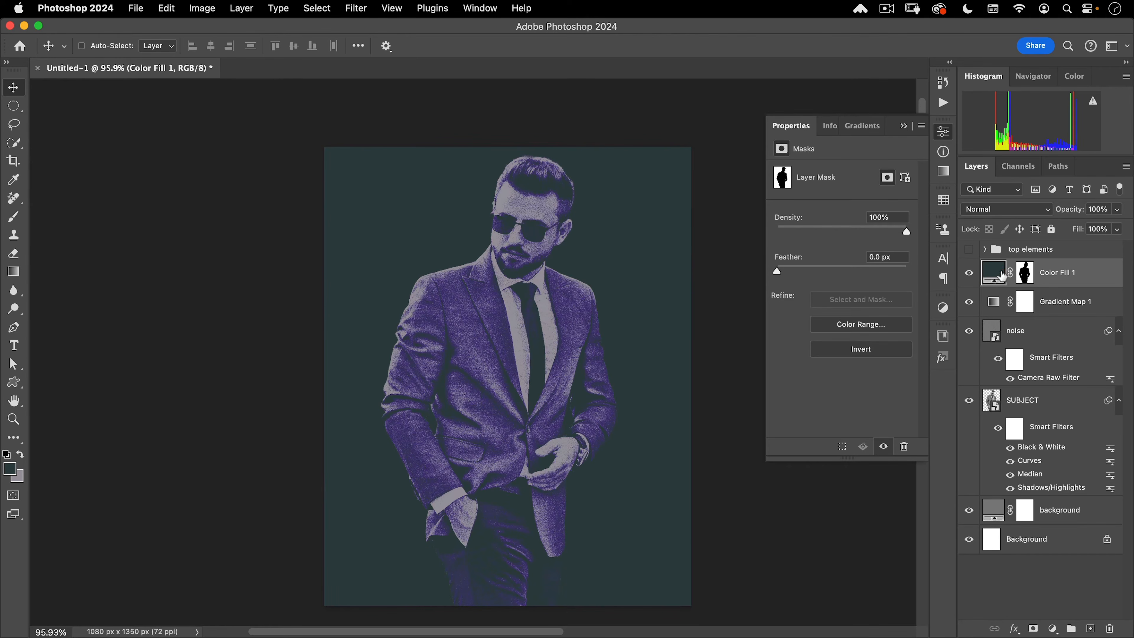
Change the masked color fill to a brighter teal, and delete that fill layer.
left_click(993, 273)
left_click(994, 273)
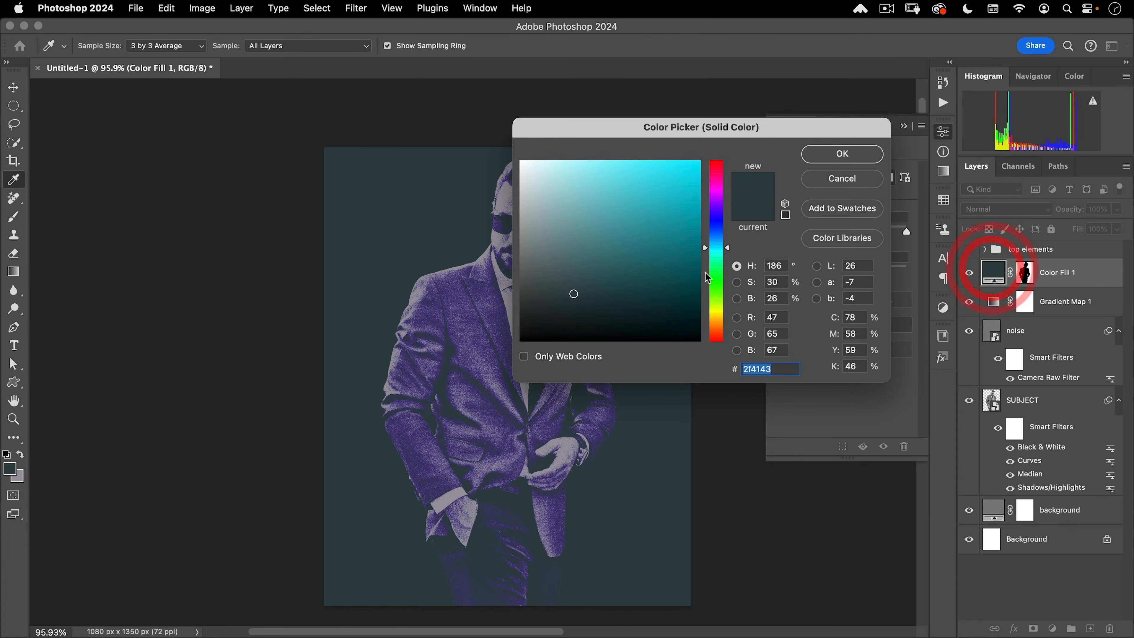
left_click(695, 235)
left_click(841, 153)
key("v")
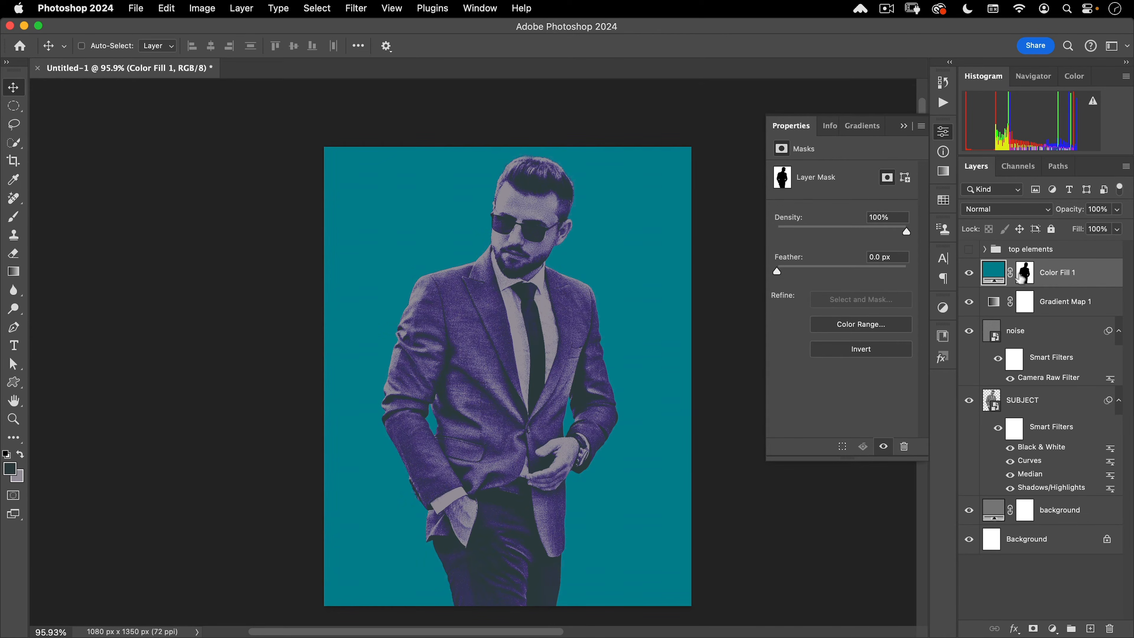
left_click_drag(1025, 271, 1109, 628)
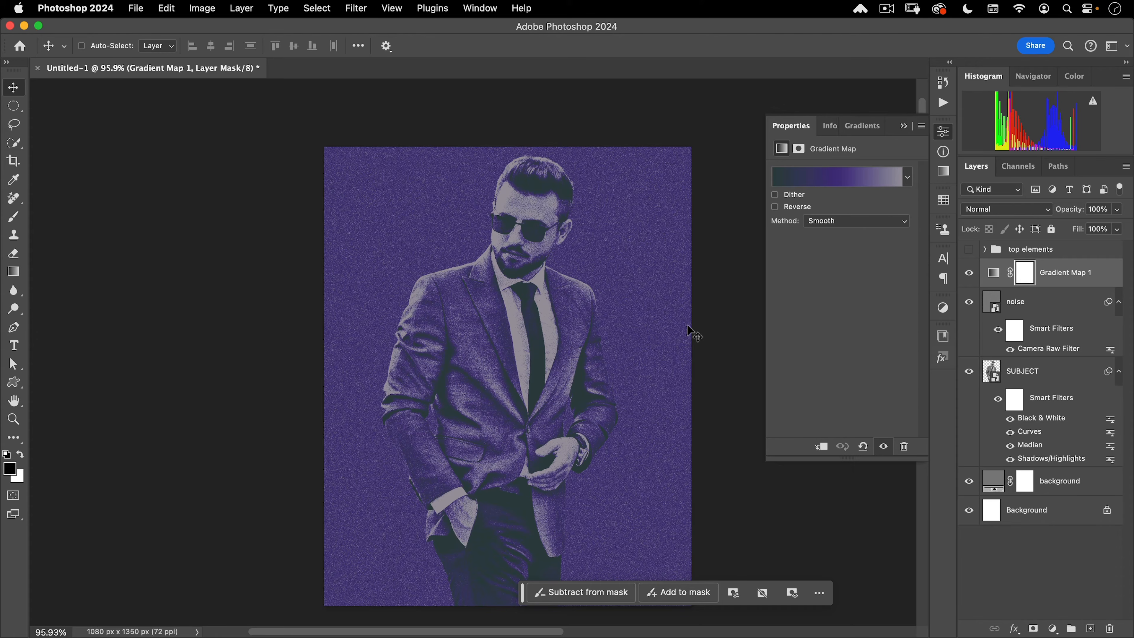
Group the layers from Gradient Map 1 down to background and name the group "primary artwork".
left_click(1063, 483, "shift")
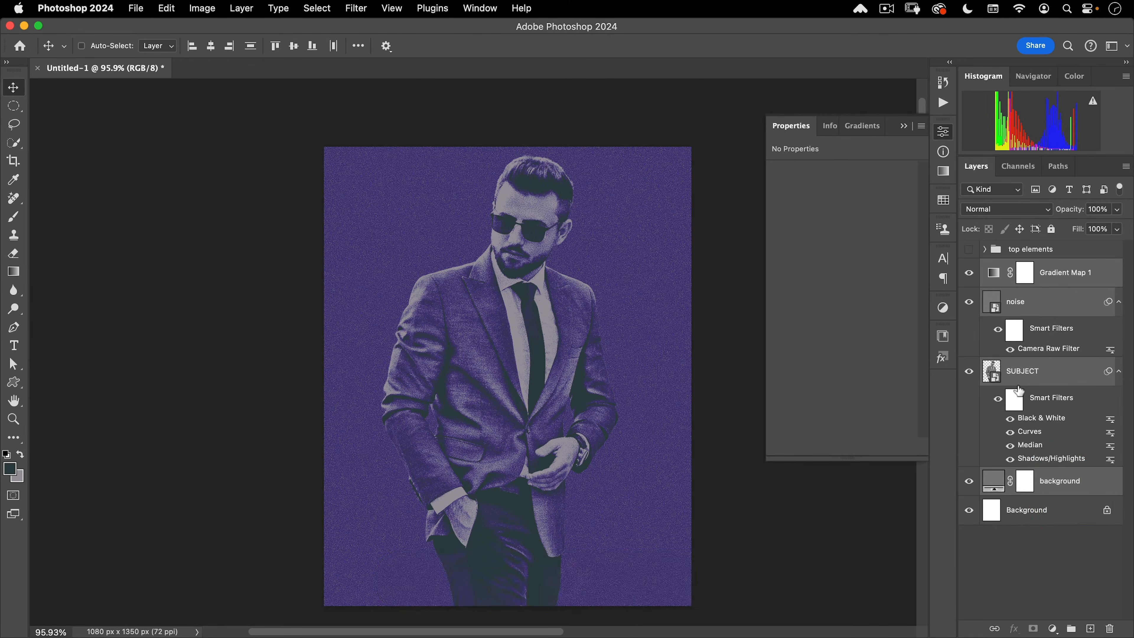
key("super+g")
double_click(1023, 267)
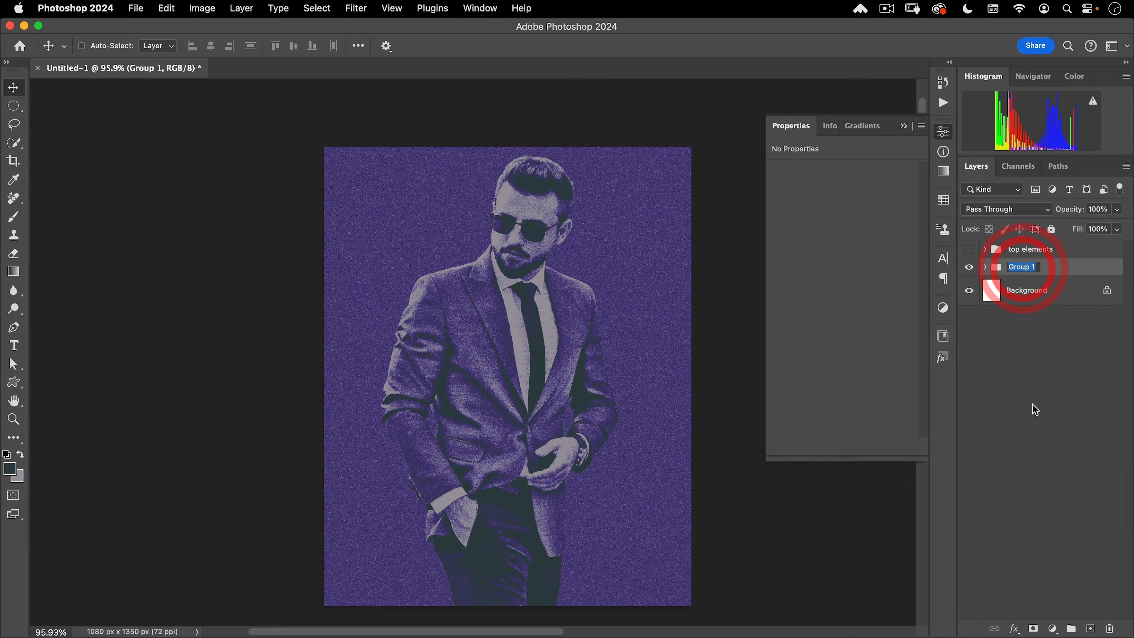
type("prim")
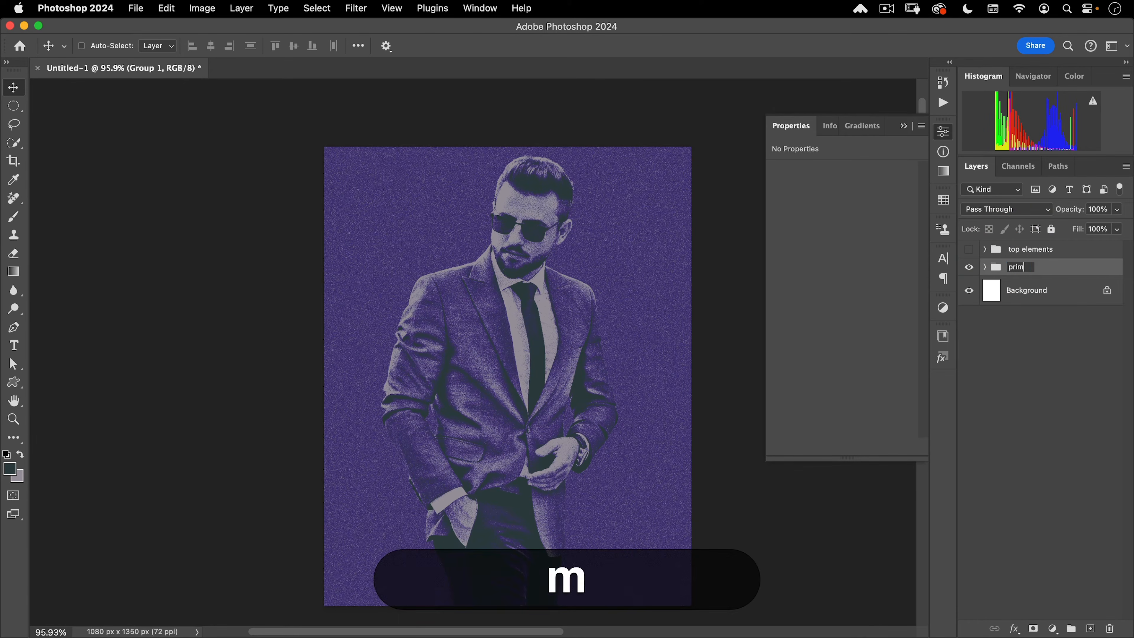
type("ary artwork")
key("Return")
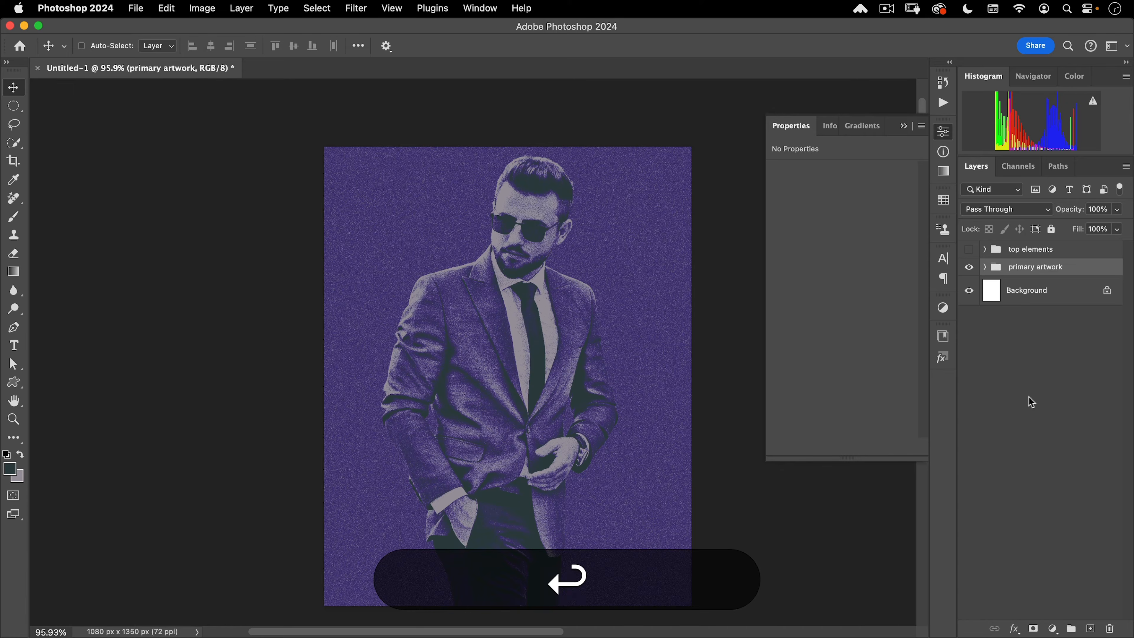
Create an empty group above primary artwork and name it "background color".
left_click(1072, 628)
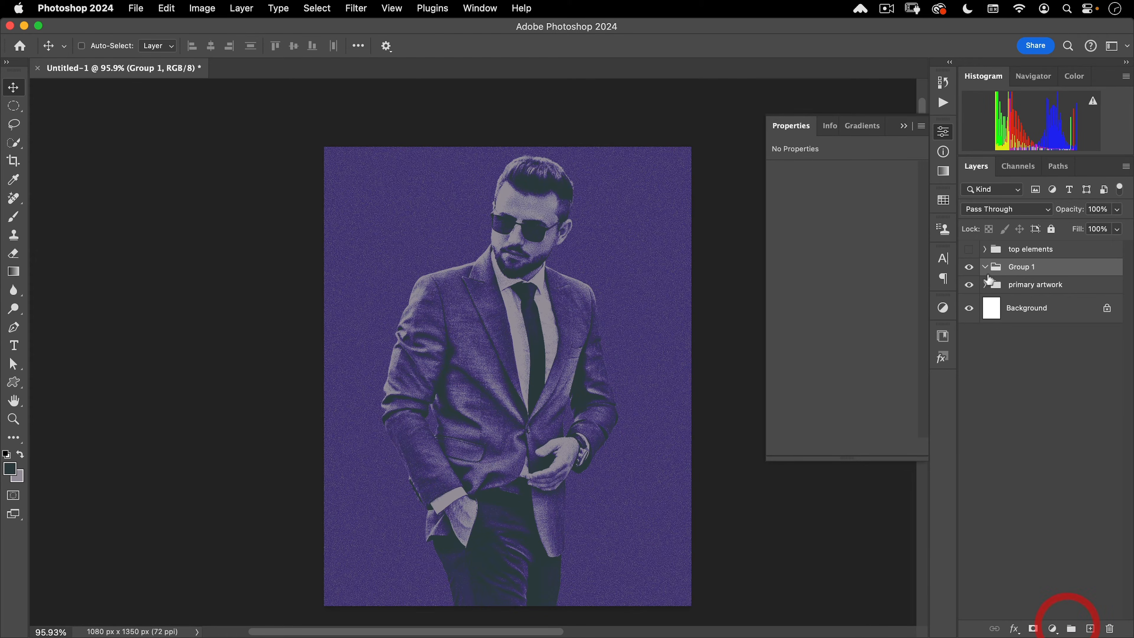
double_click(1022, 267)
type("background cl")
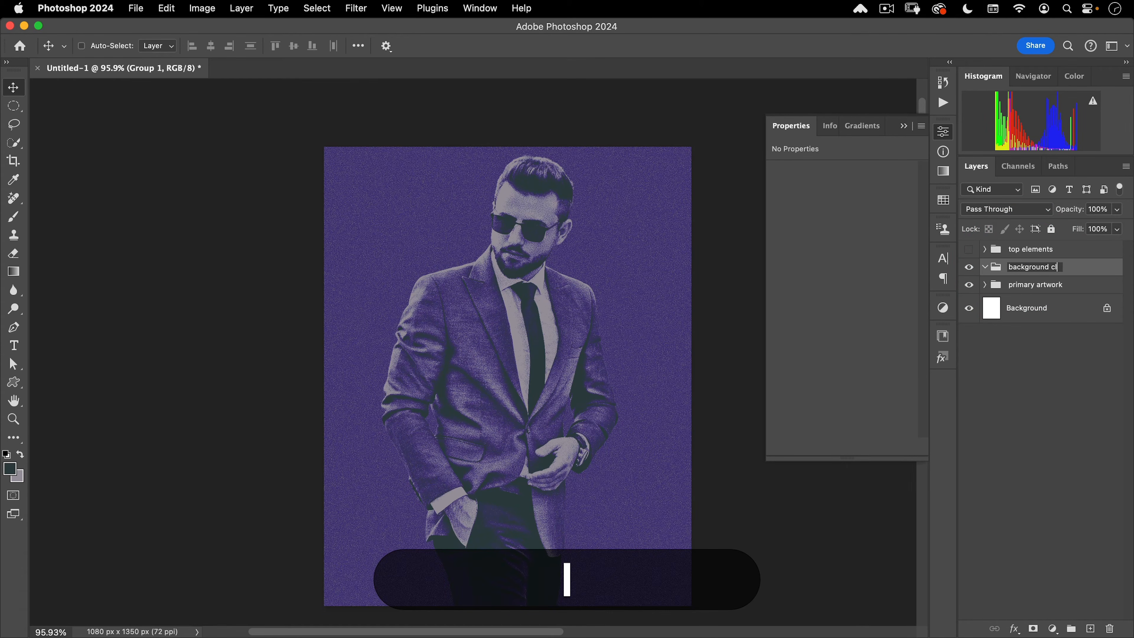
key("BackSpace")
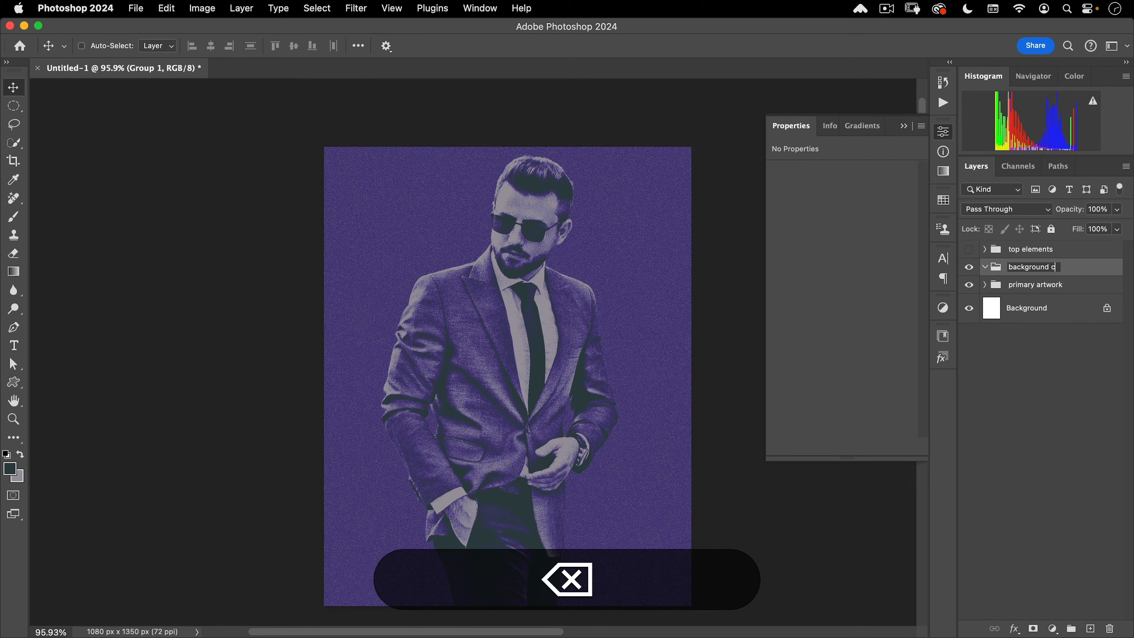
type("olor")
key("Return")
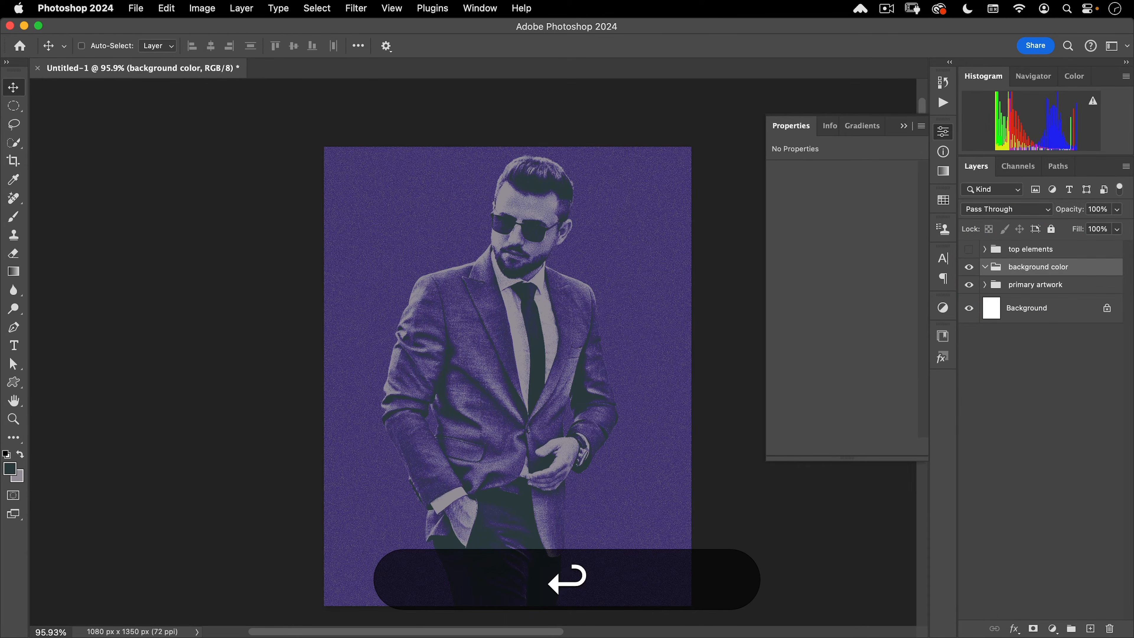
Set the foreground color to 297796.
left_click(10, 468)
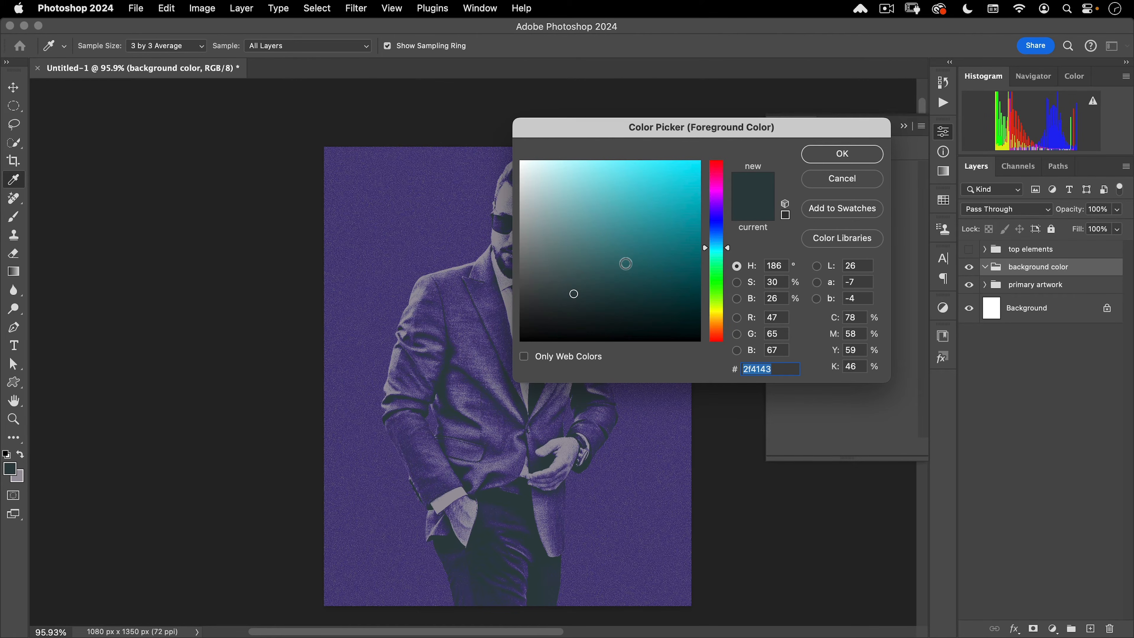
type("29")
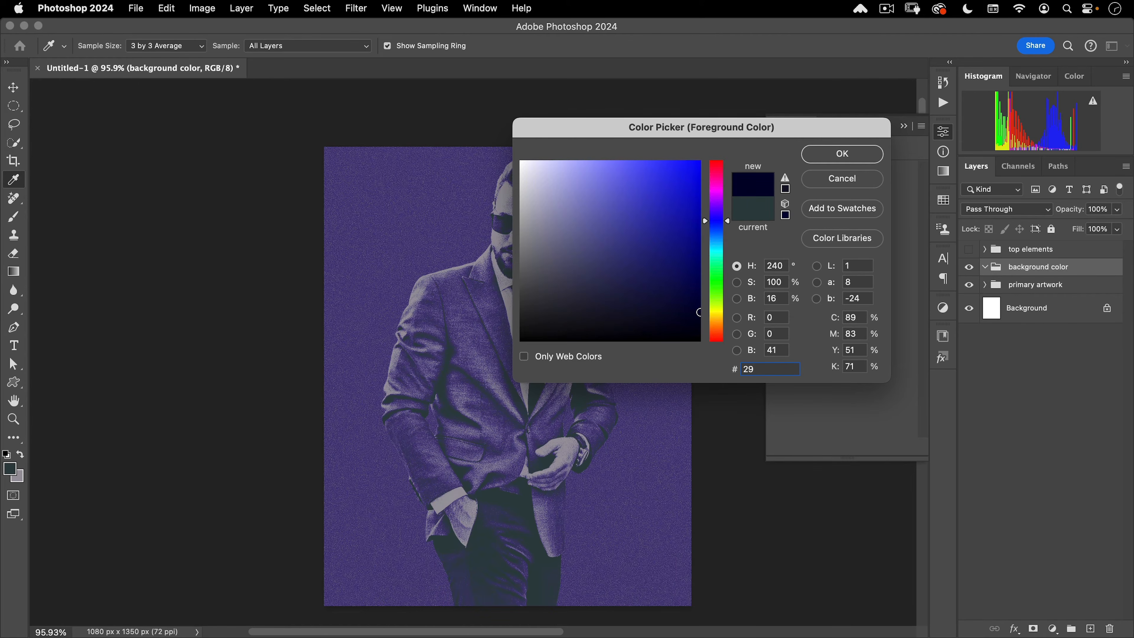
type("77")
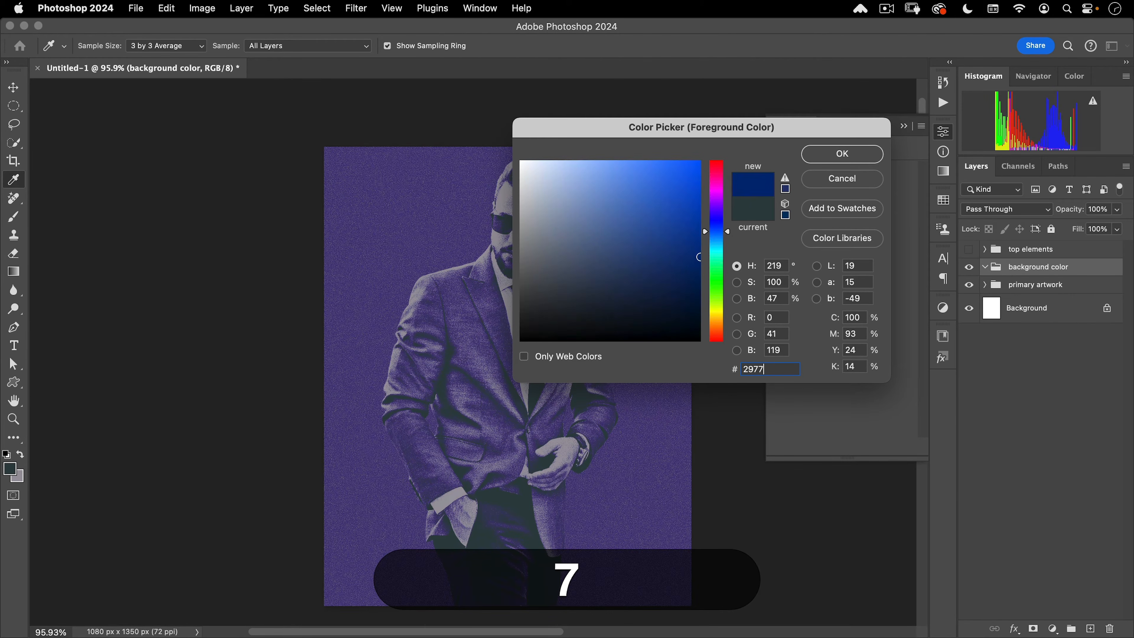
type("96")
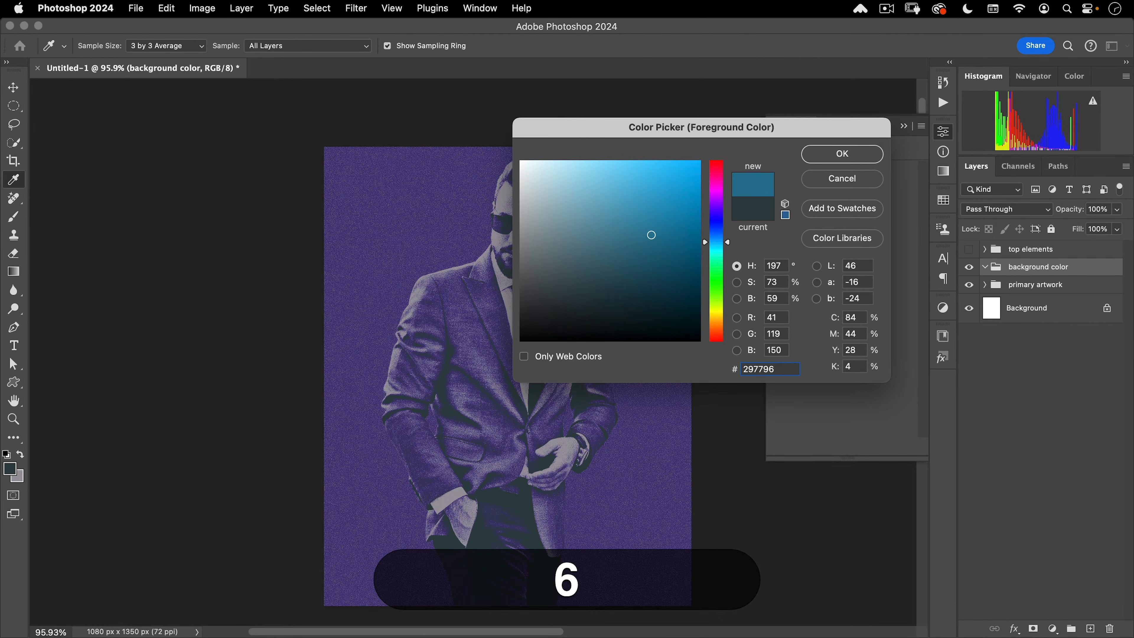
left_click(828, 156)
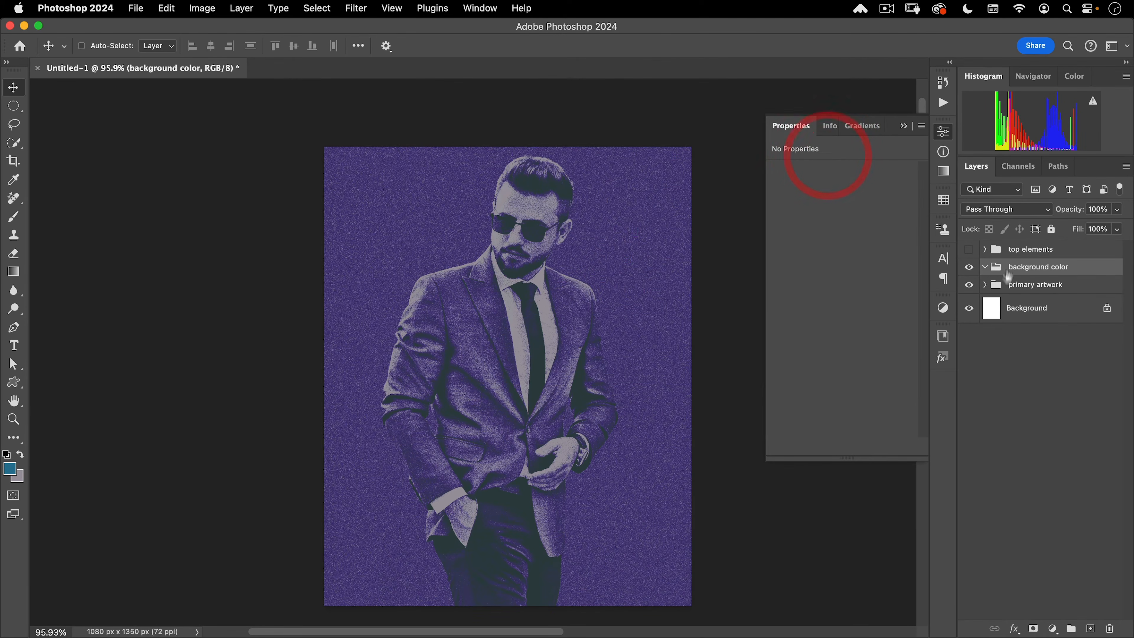
Add a Solid Color fill layer with 297796 inside the background color group and name it "purple".
left_click(1052, 628)
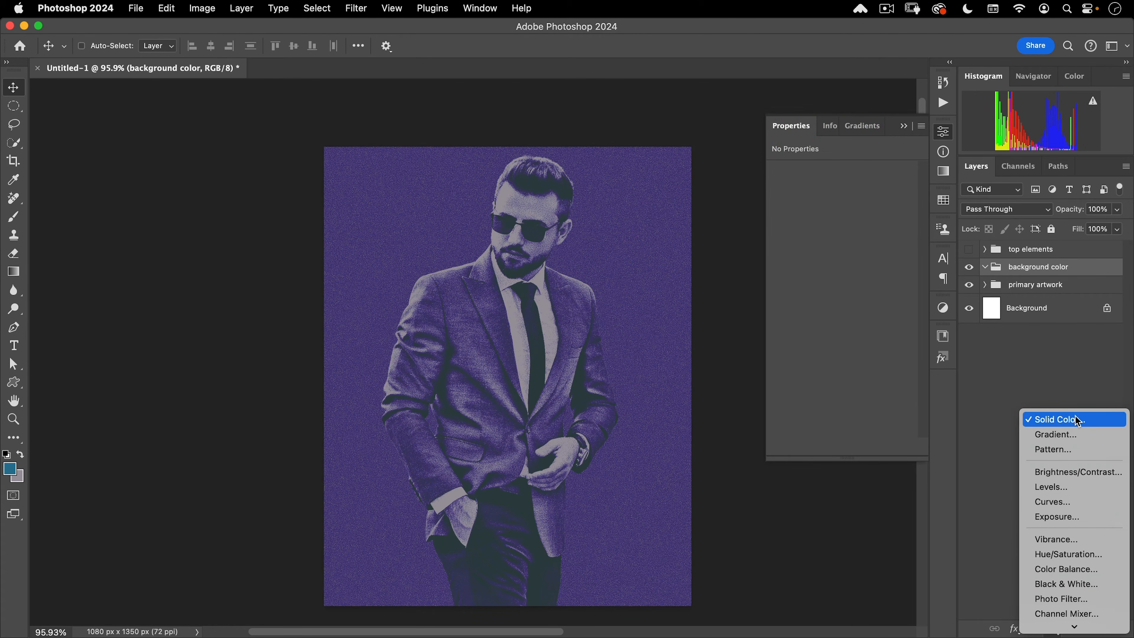
left_click(1076, 420)
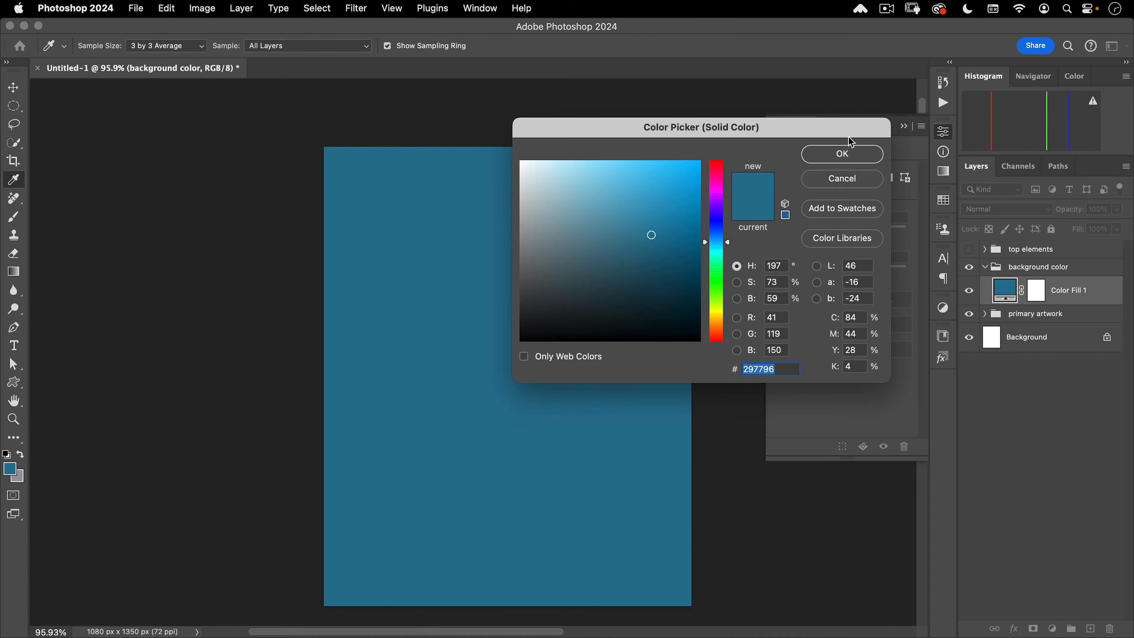
left_click(842, 153)
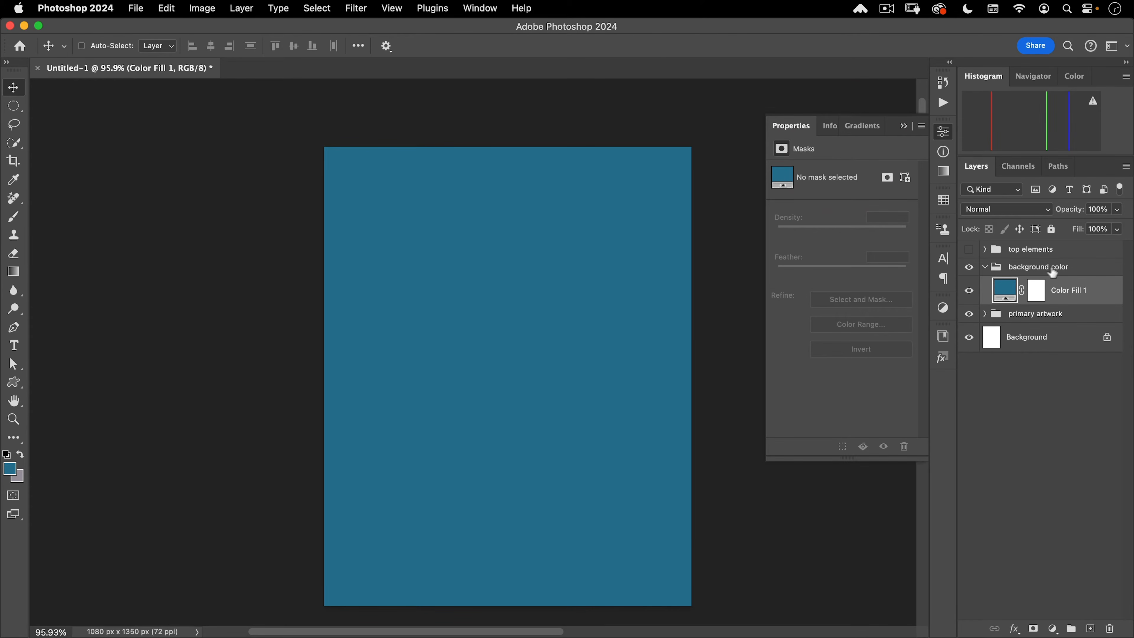
double_click(1065, 288)
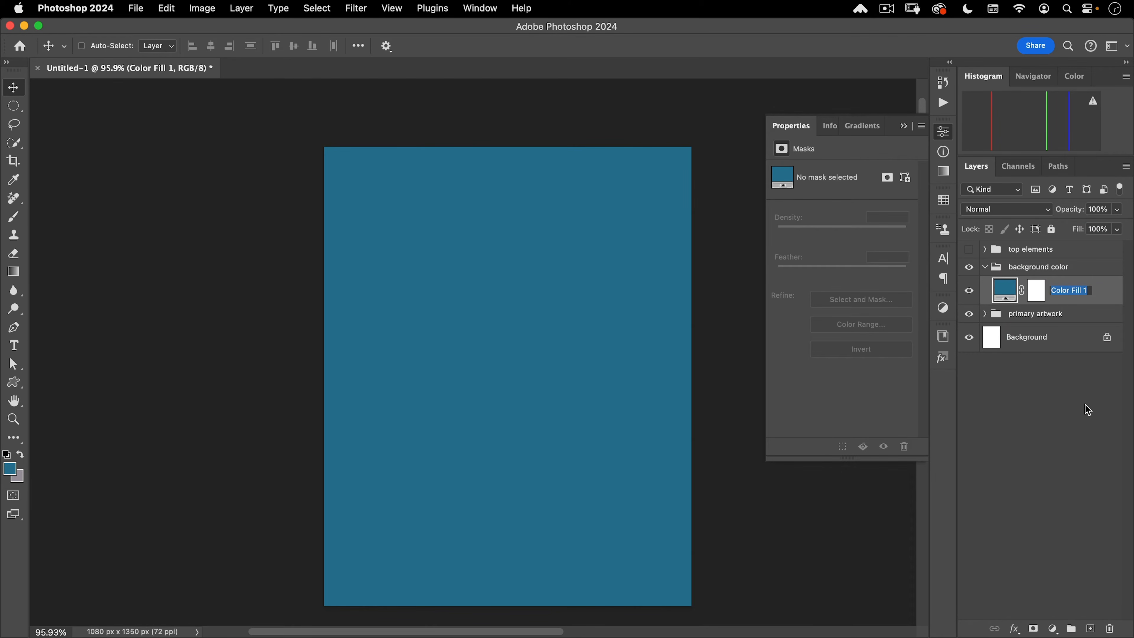
type("blue")
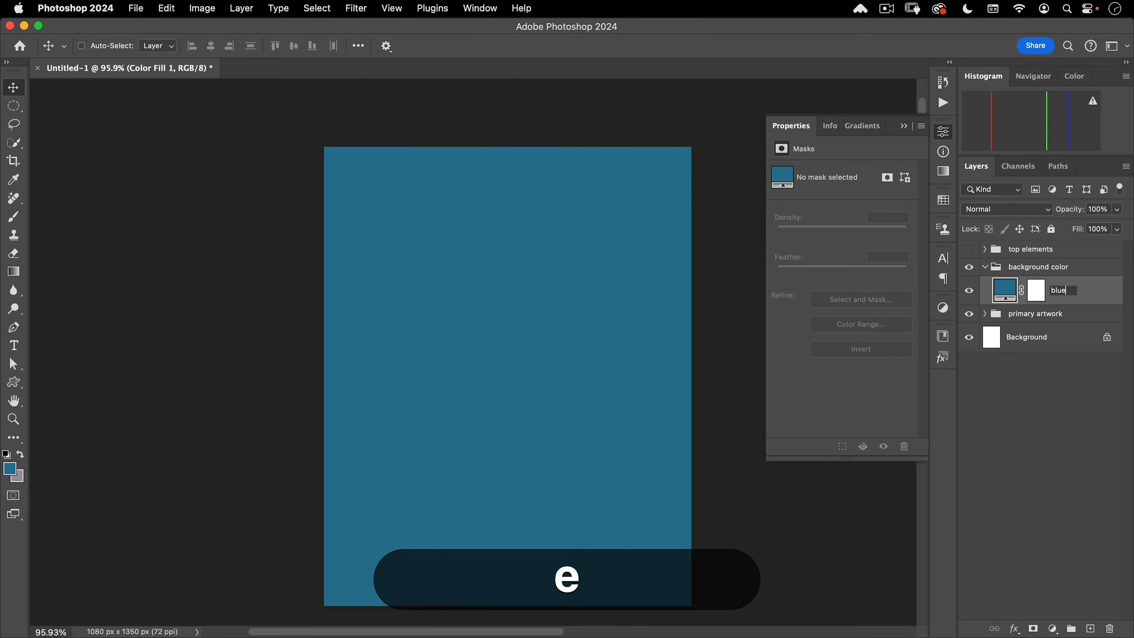
key("BackSpace")
type("purple")
key("Return")
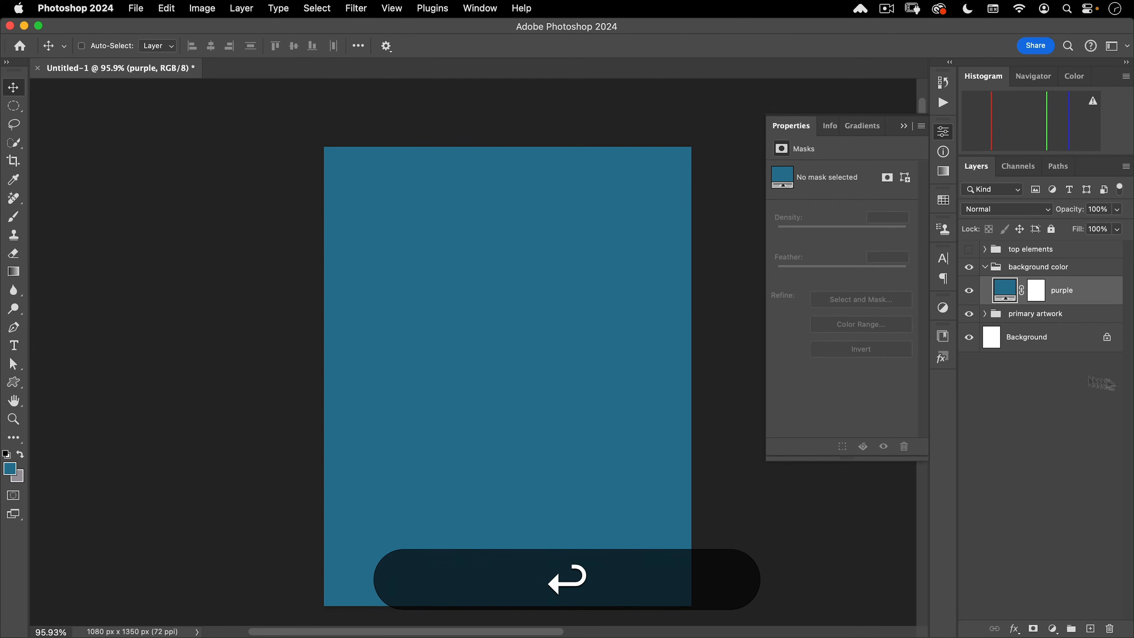
Expand the primary artwork group and rename its Gradient Map 1 layer as "purple".
left_click(982, 316)
left_click(984, 315)
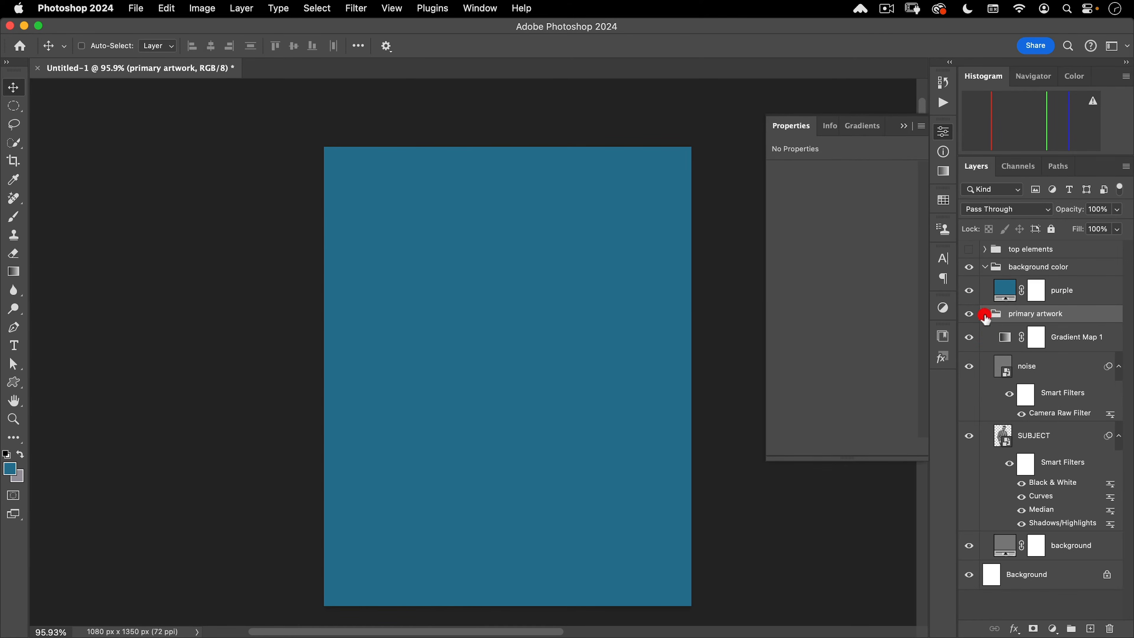
double_click(1067, 337)
type("purple")
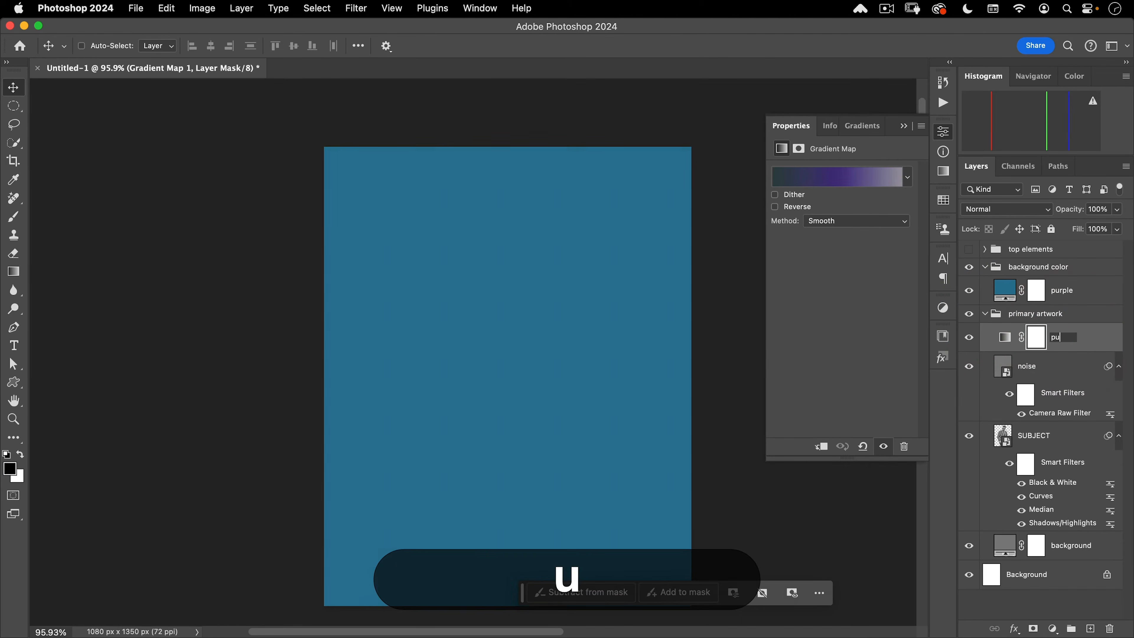
key("Return")
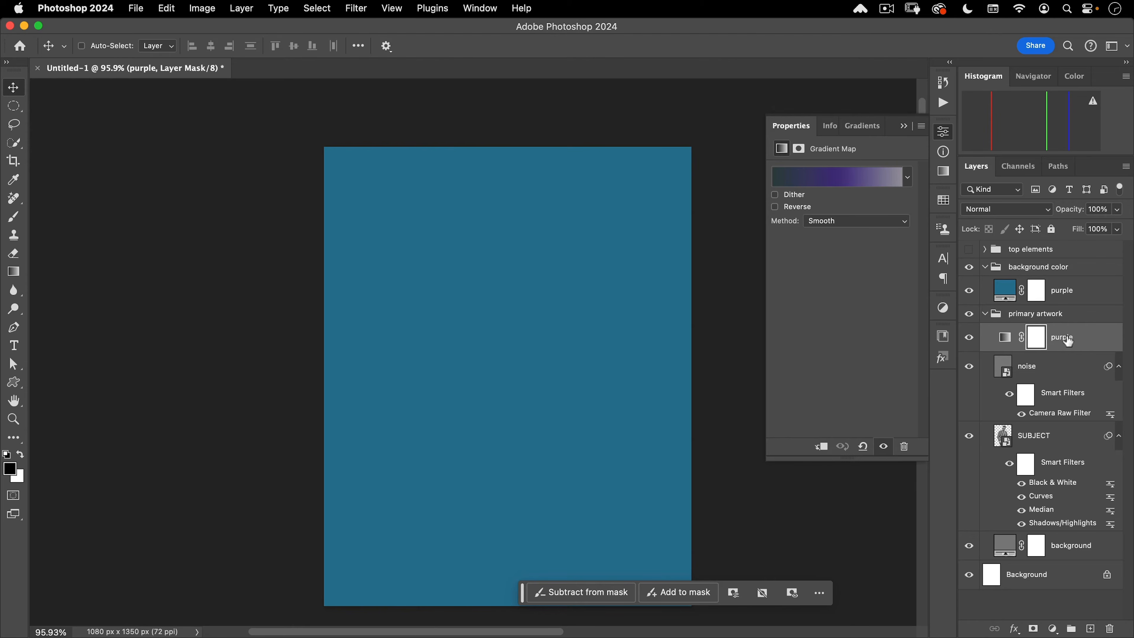
Label both purple layers, the gradient map and the solid color fill, with the Indigo color.
right_click(970, 341)
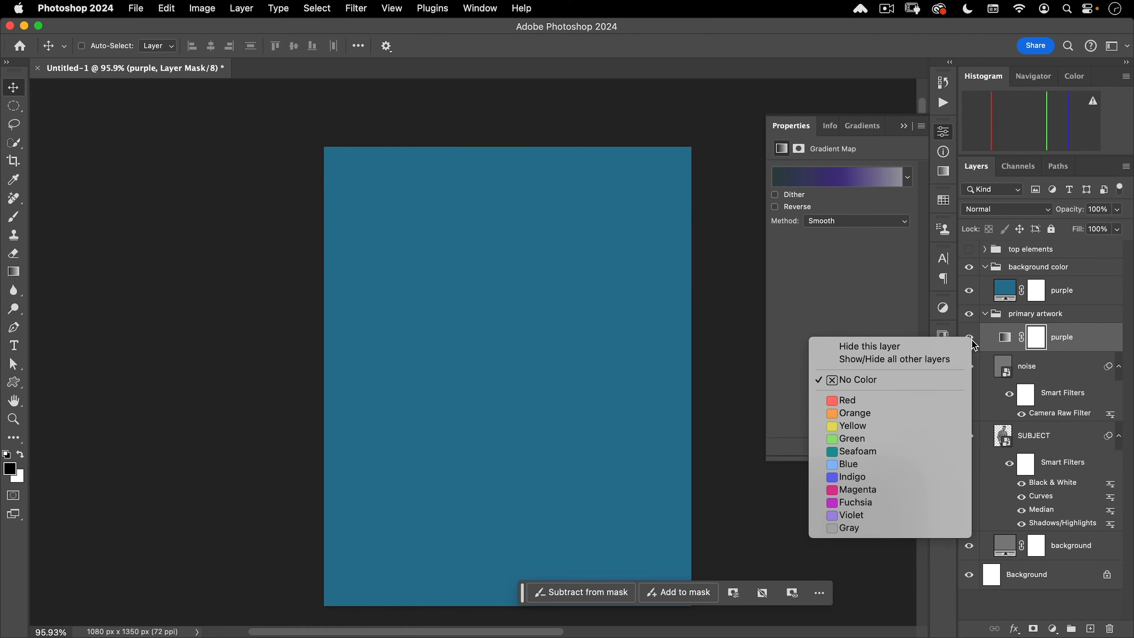
left_click(895, 476)
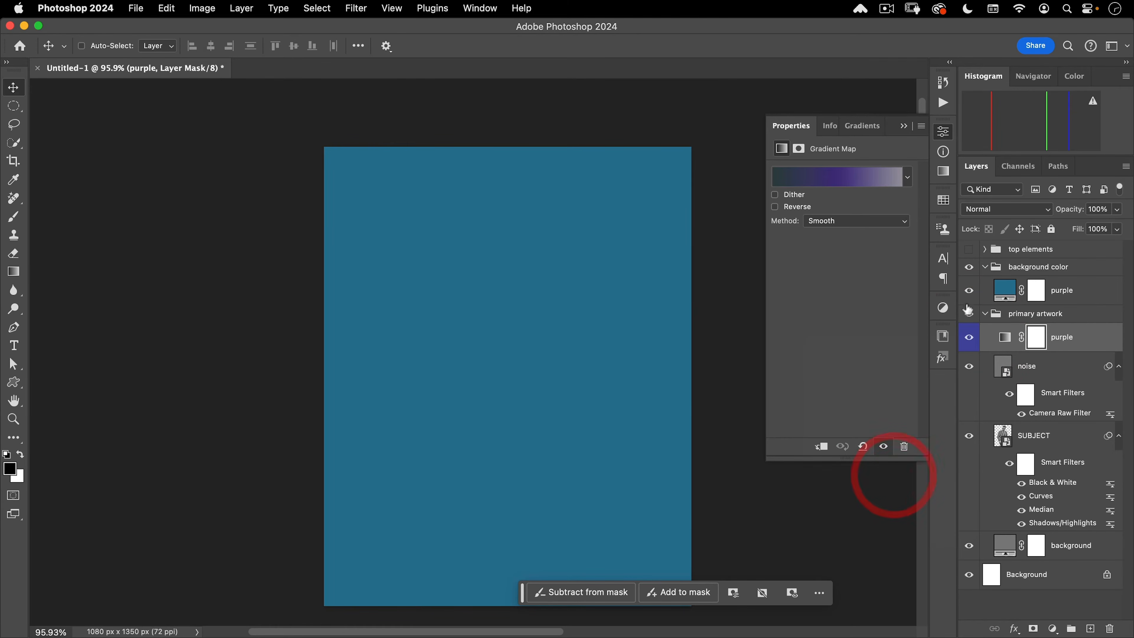
right_click(973, 288)
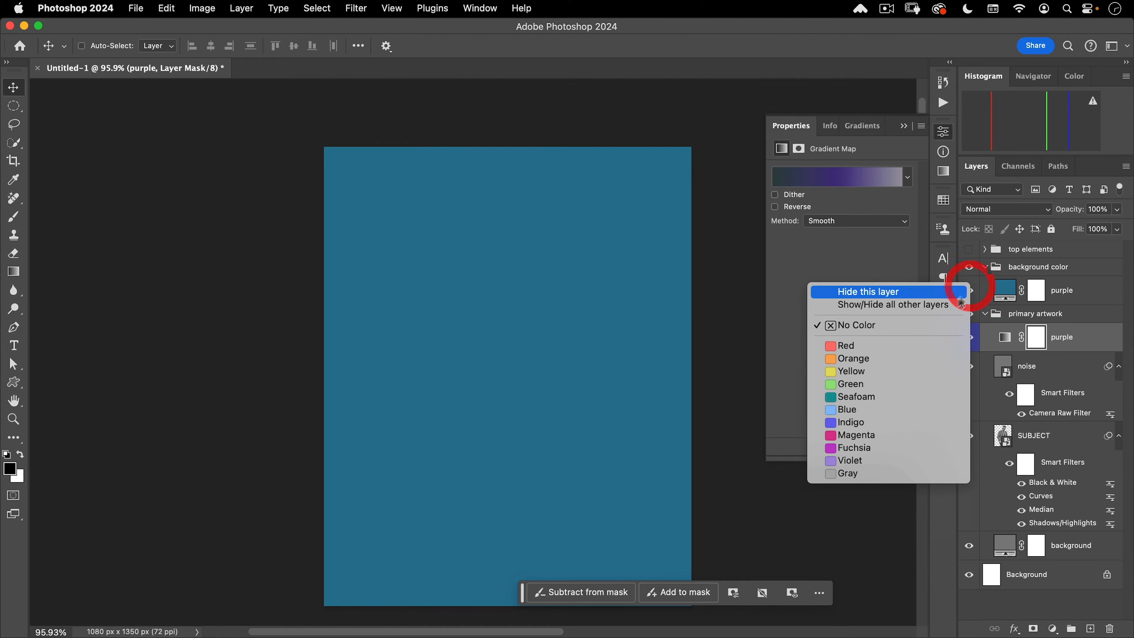
left_click(889, 423)
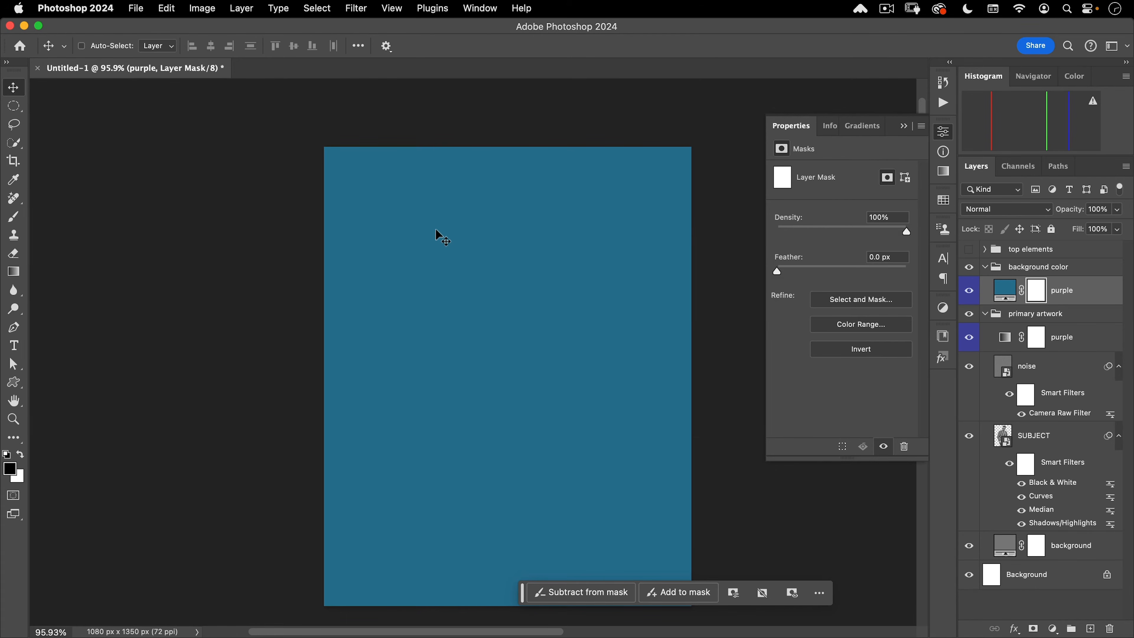
Copy the noise layer from primary artwork into the background color group, directly above the purple fill layer.
left_click(1026, 367)
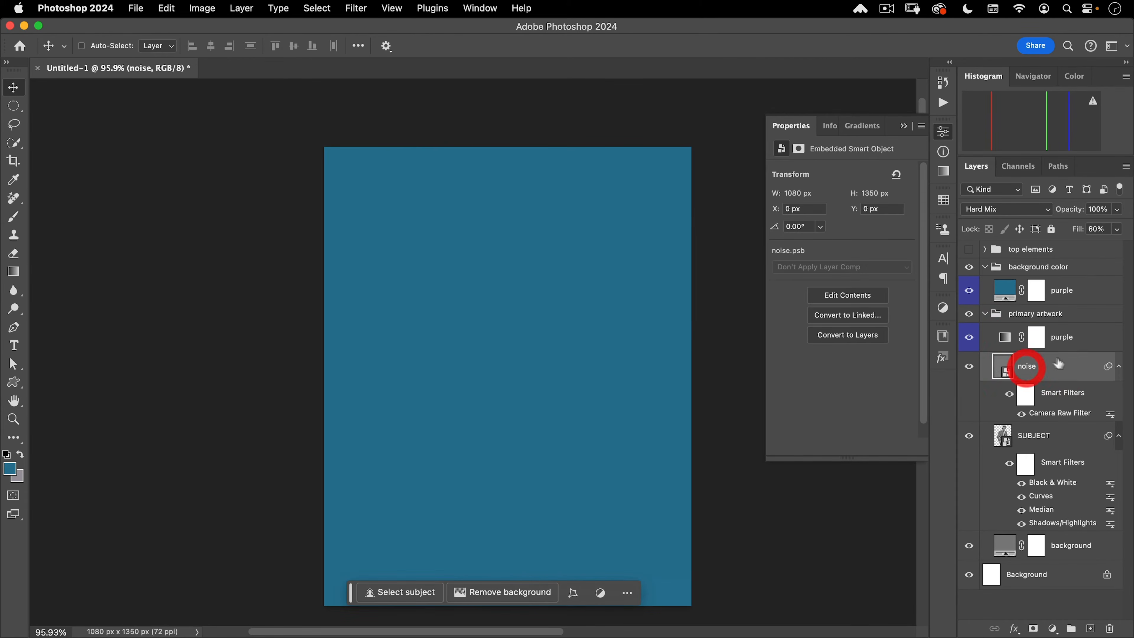
key("alt")
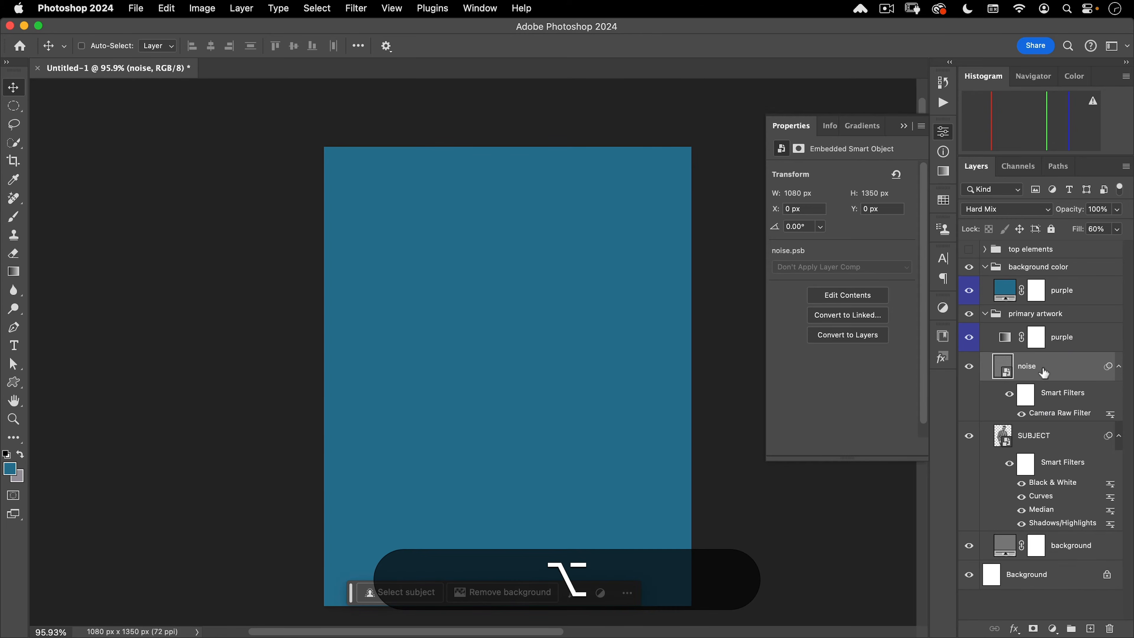
left_click_drag(1048, 370, 1064, 290)
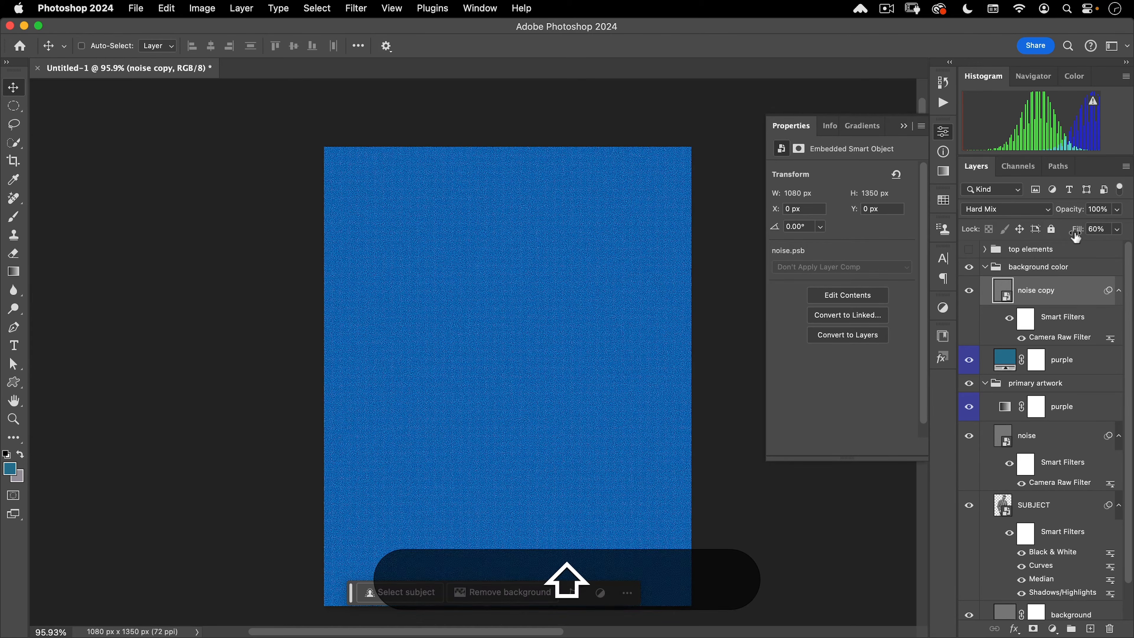
Set the copied noise layer's fill to 10% and its blend mode to Linear Light, and check the texture up close.
key("shift+2")
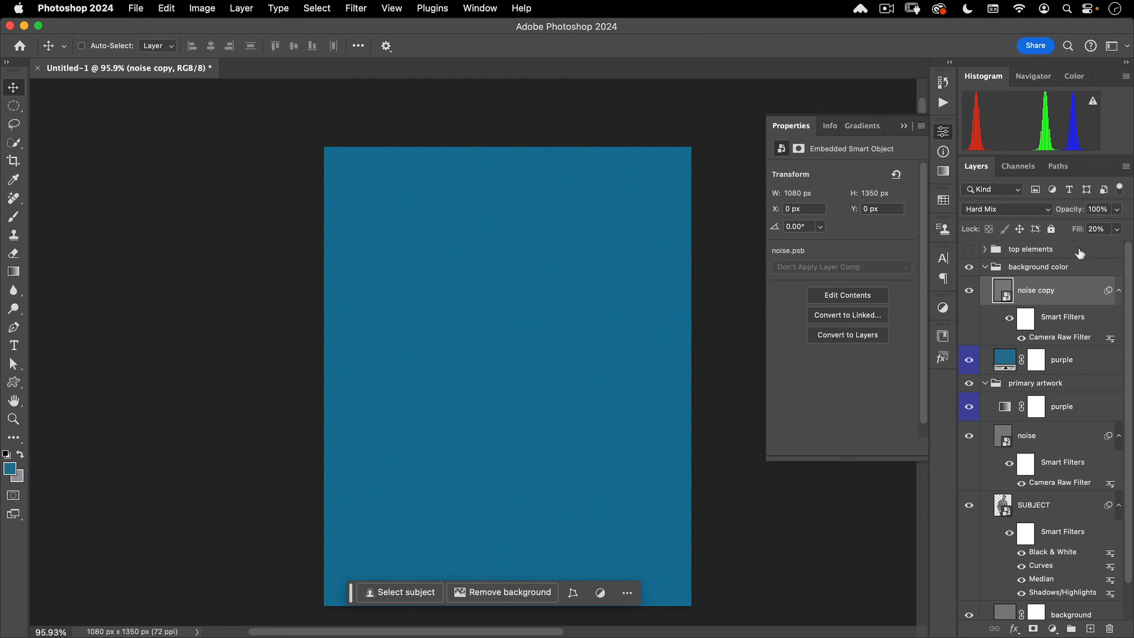
left_click(1093, 229)
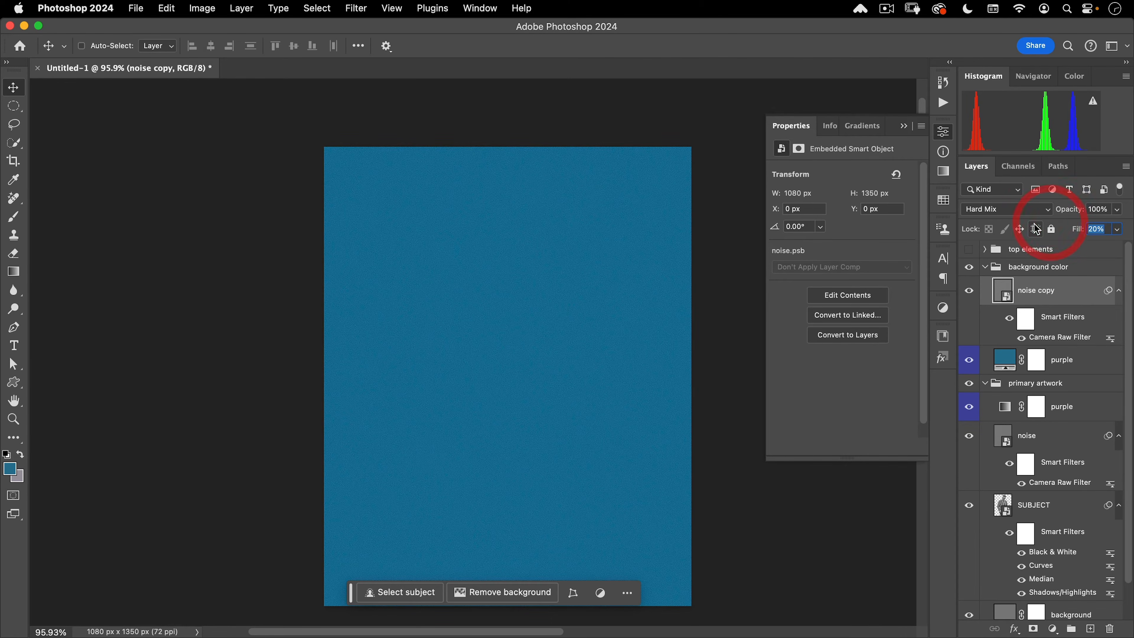
type("10")
key("Return")
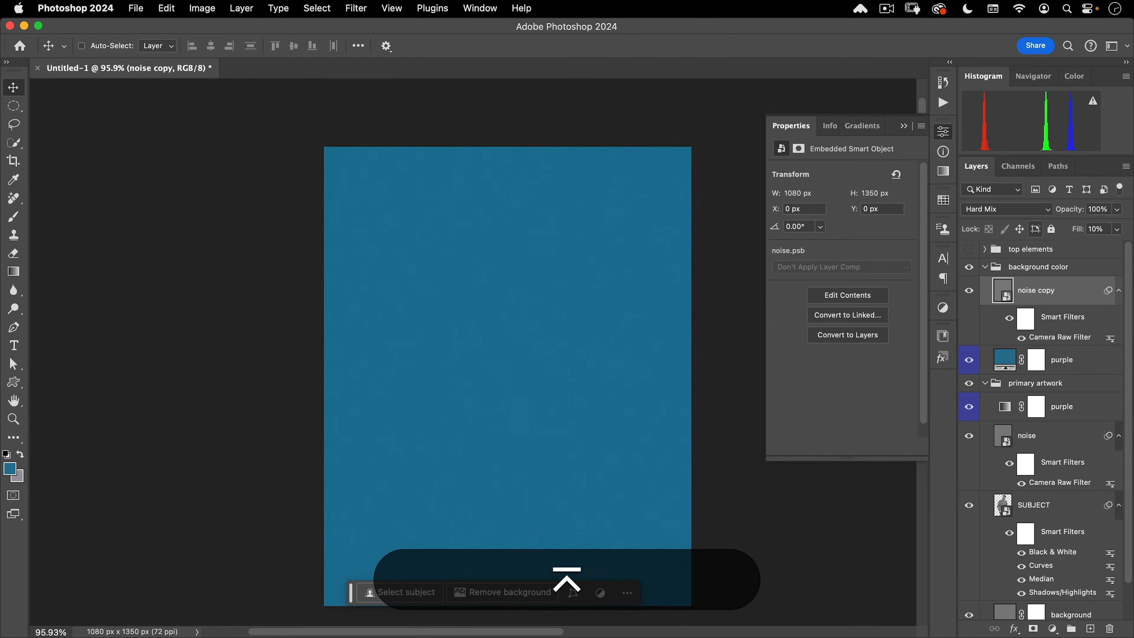
left_click(985, 209)
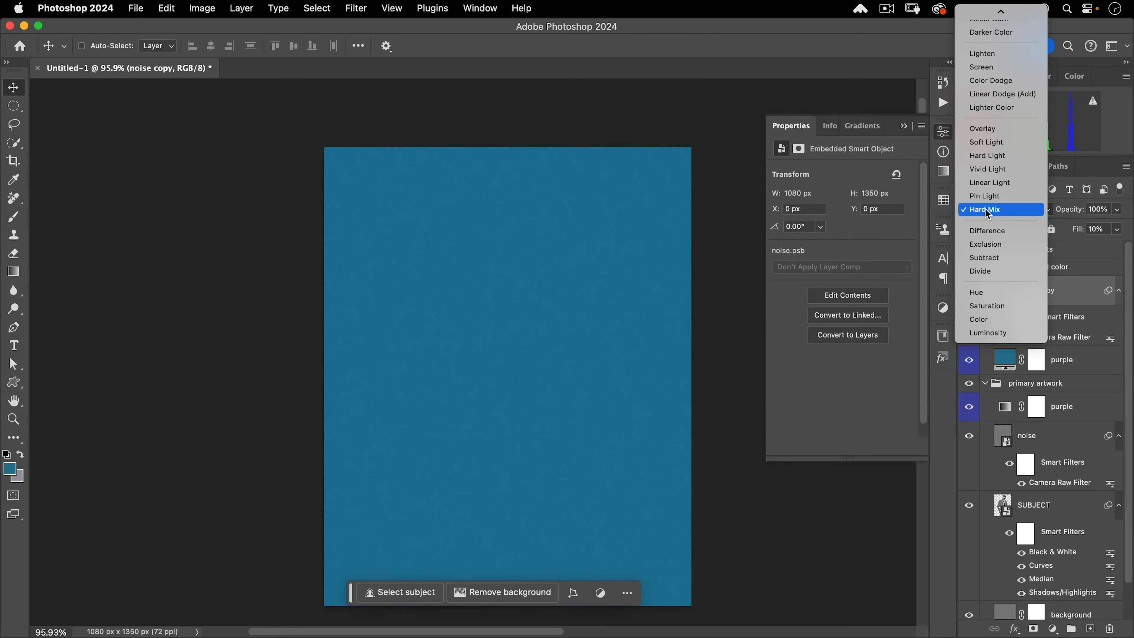
left_click(999, 183)
left_click(422, 163, "super")
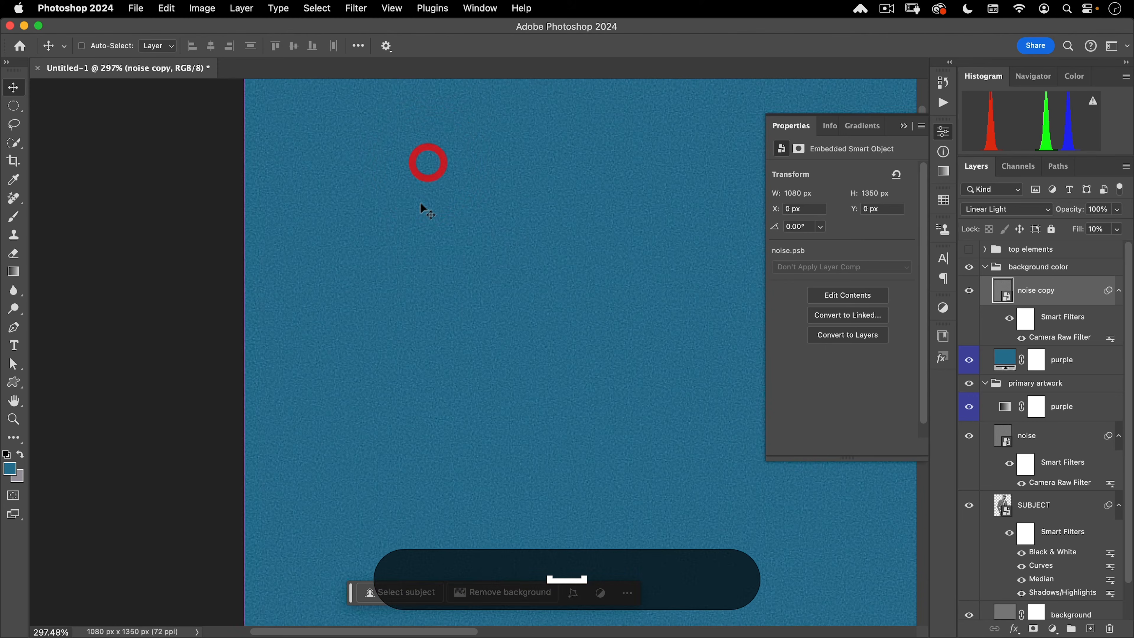
left_click_drag(448, 238, 372, 309)
left_click_drag(503, 319, 488, 296)
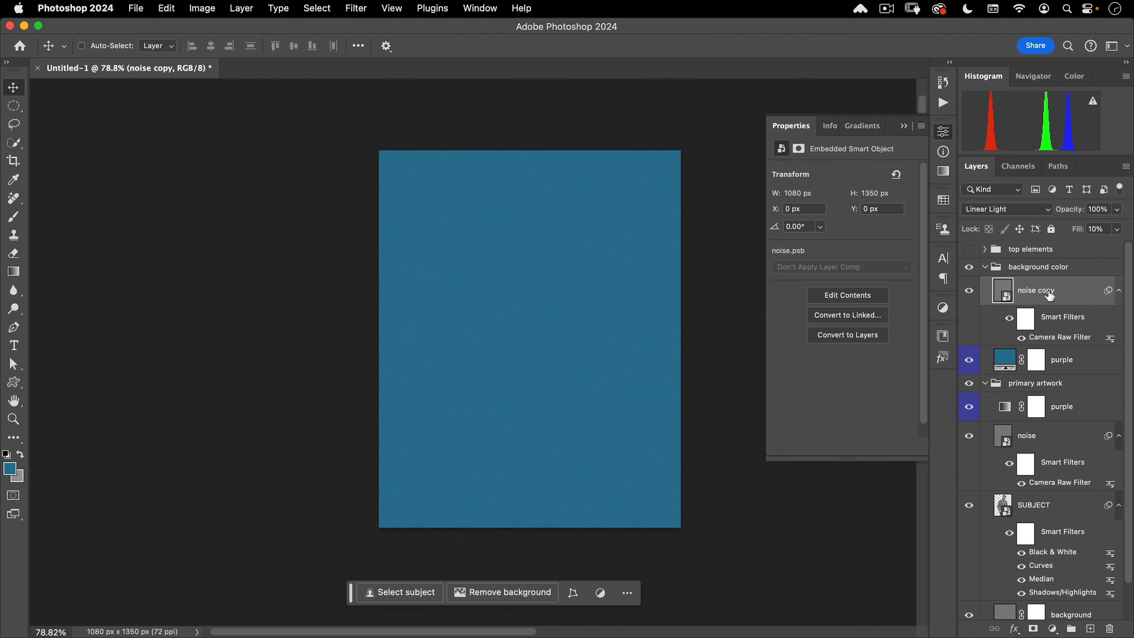
Duplicate the noise copy layer and replace its Camera Raw smart filter with Add Noise at 10%, Gaussian and monochromatic.
key("super+j")
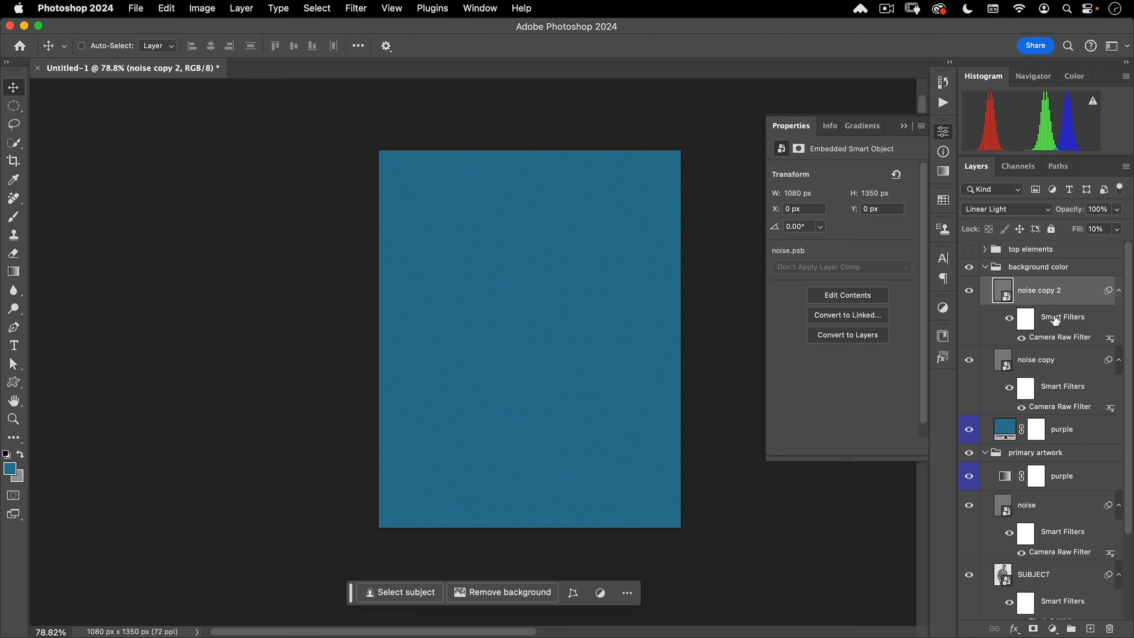
left_click_drag(1055, 320, 1110, 629)
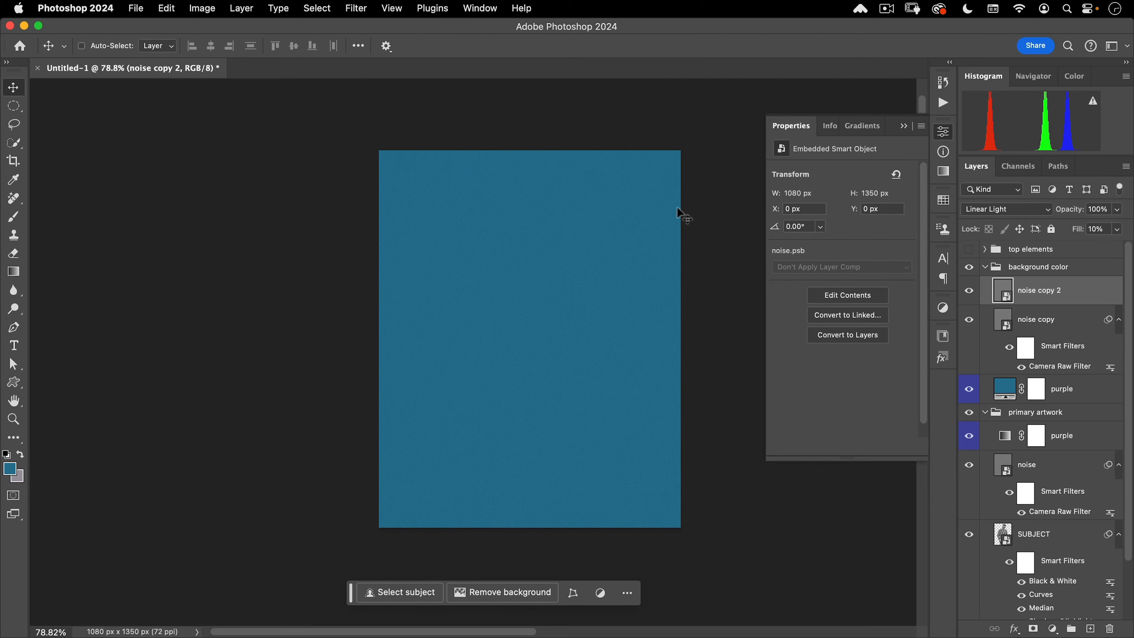
left_click(358, 10)
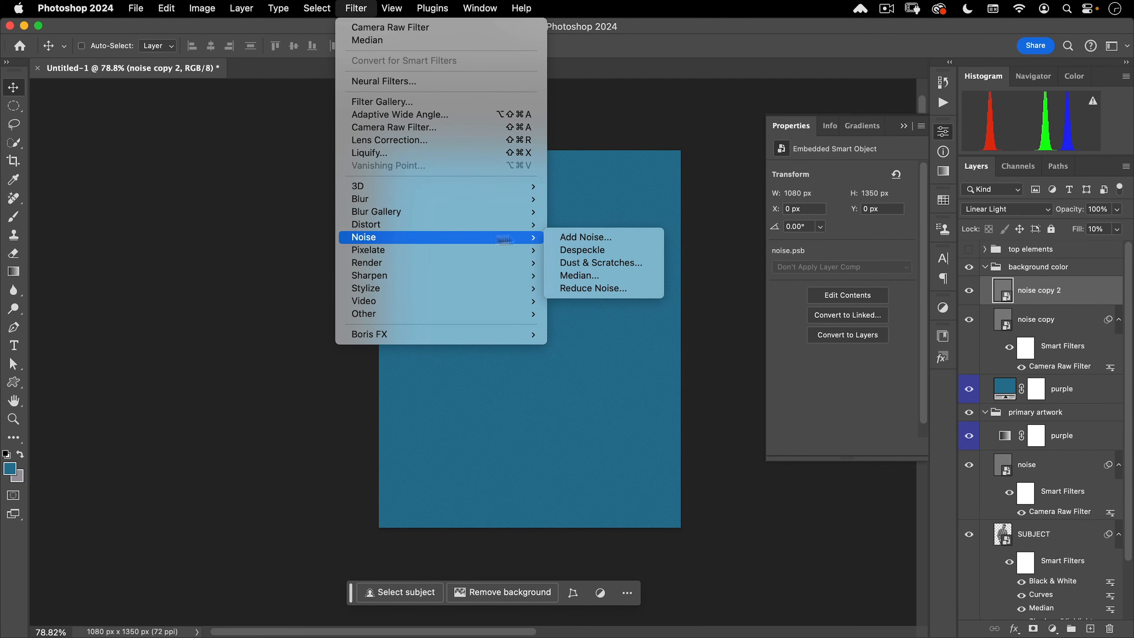
left_click(580, 237)
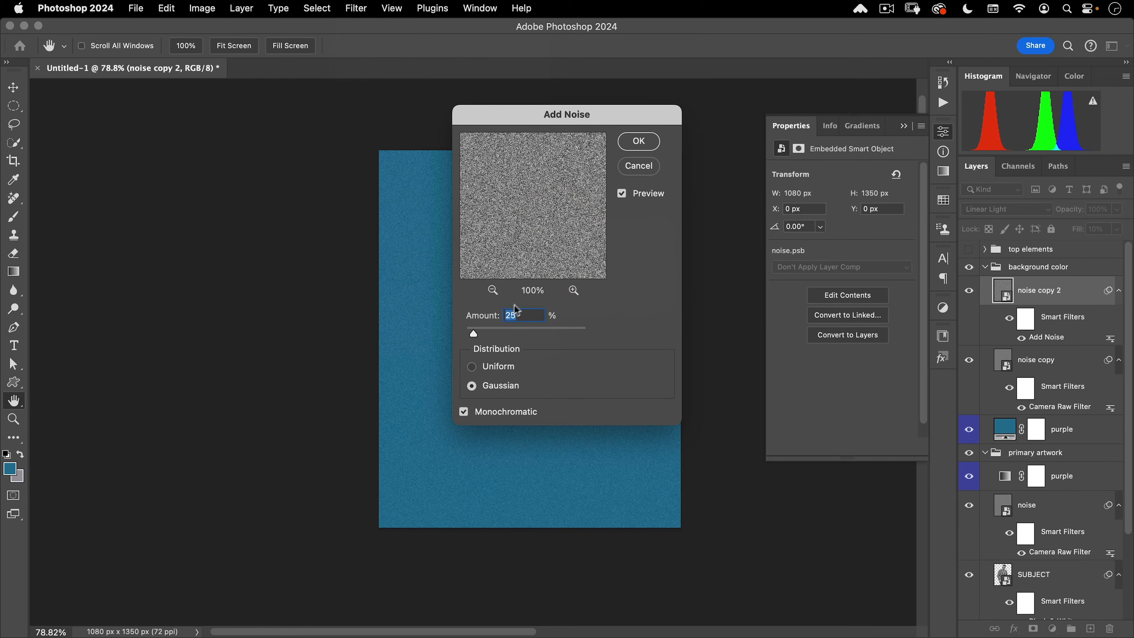
type("10")
left_click(500, 315)
left_click(638, 141)
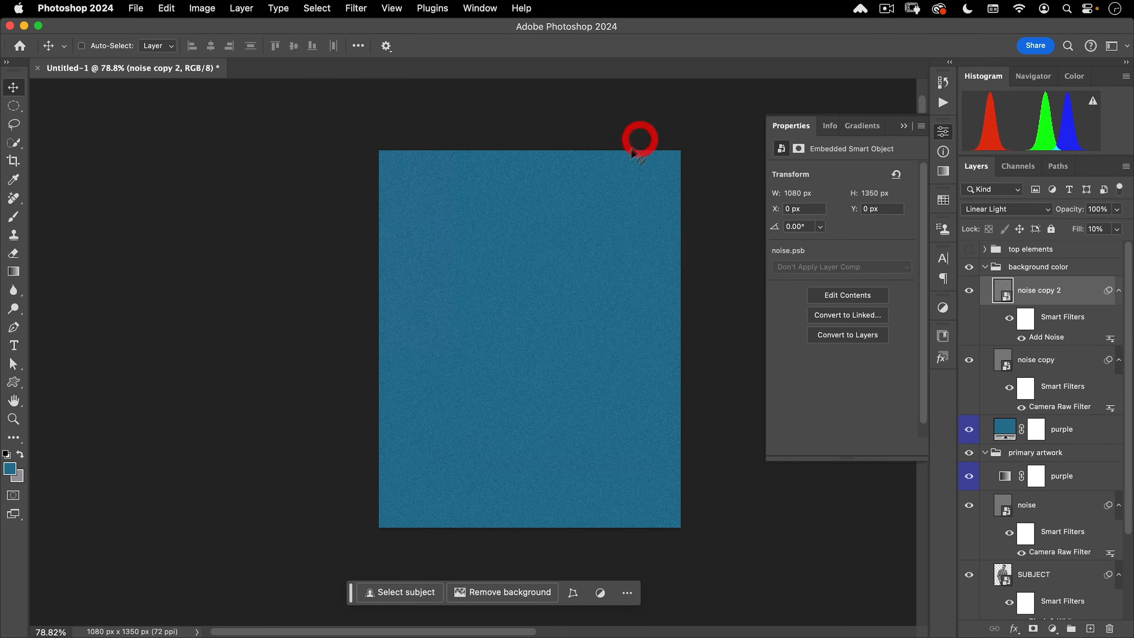
Apply a Gaussian Blur with a 1.0 pixel radius to noise copy 2 and inspect the grain up close.
left_click(364, 8)
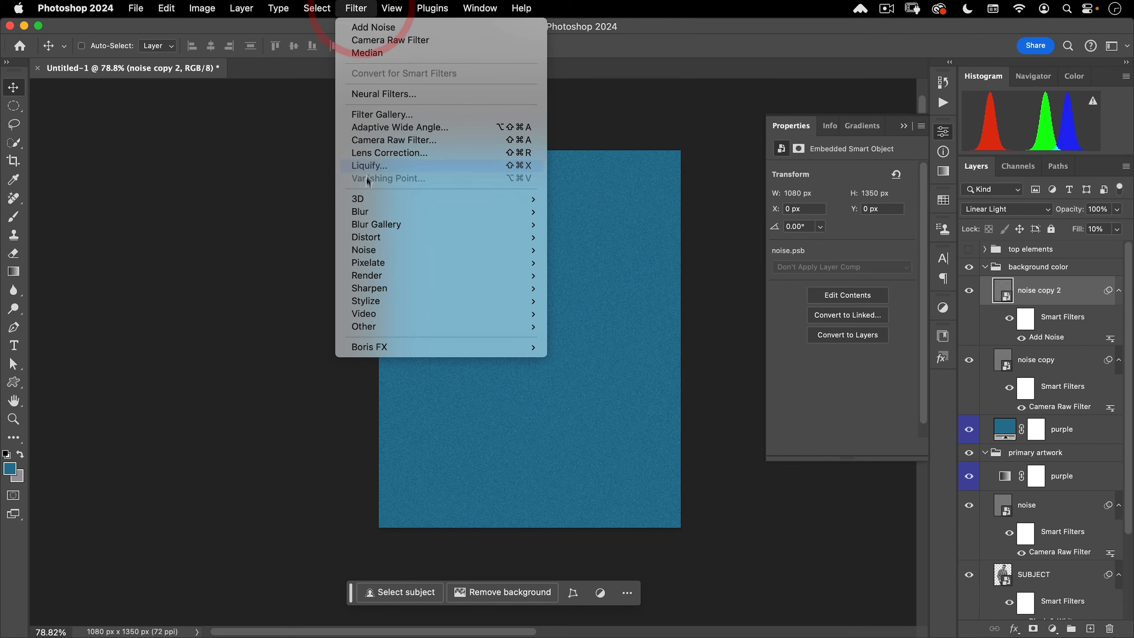
mouse_move(447, 212)
left_click(595, 262)
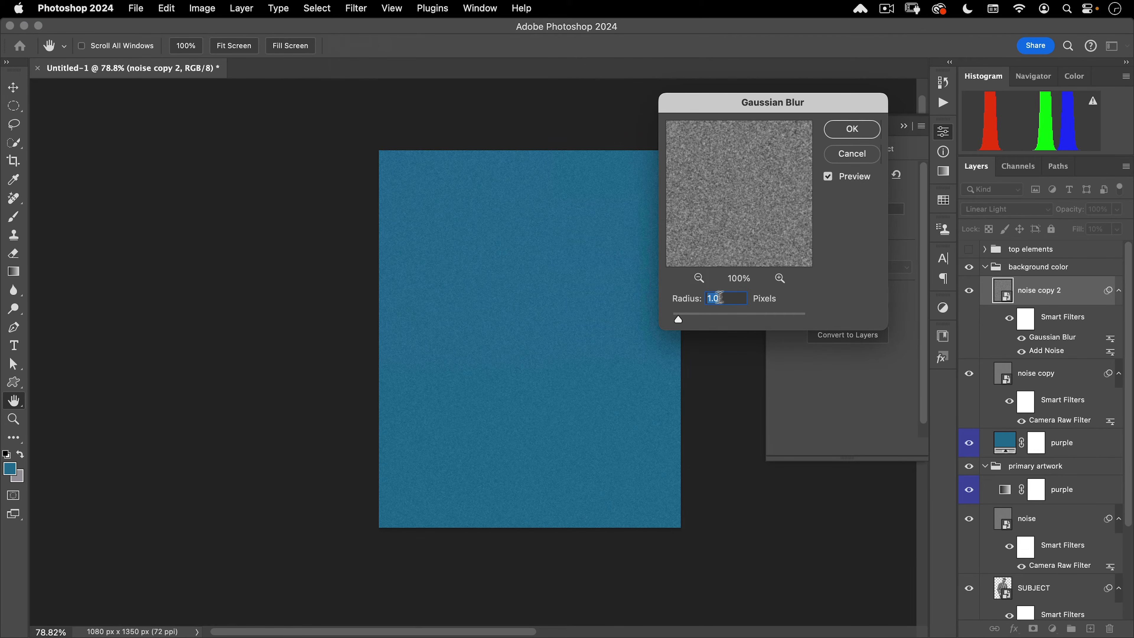
left_click(842, 131)
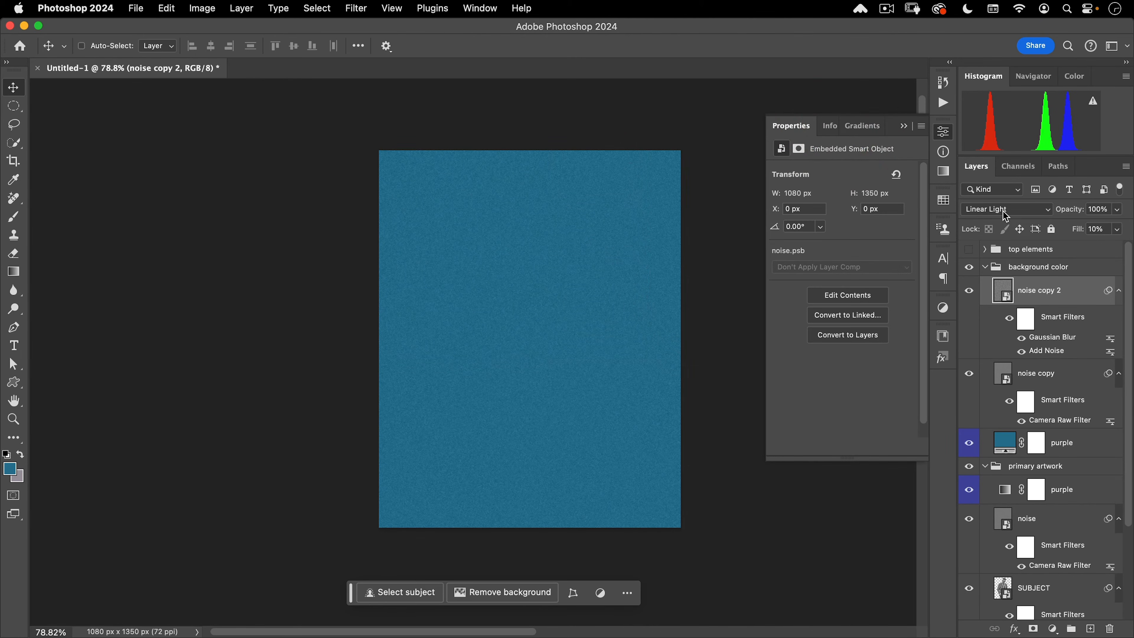
left_click(578, 236, "super")
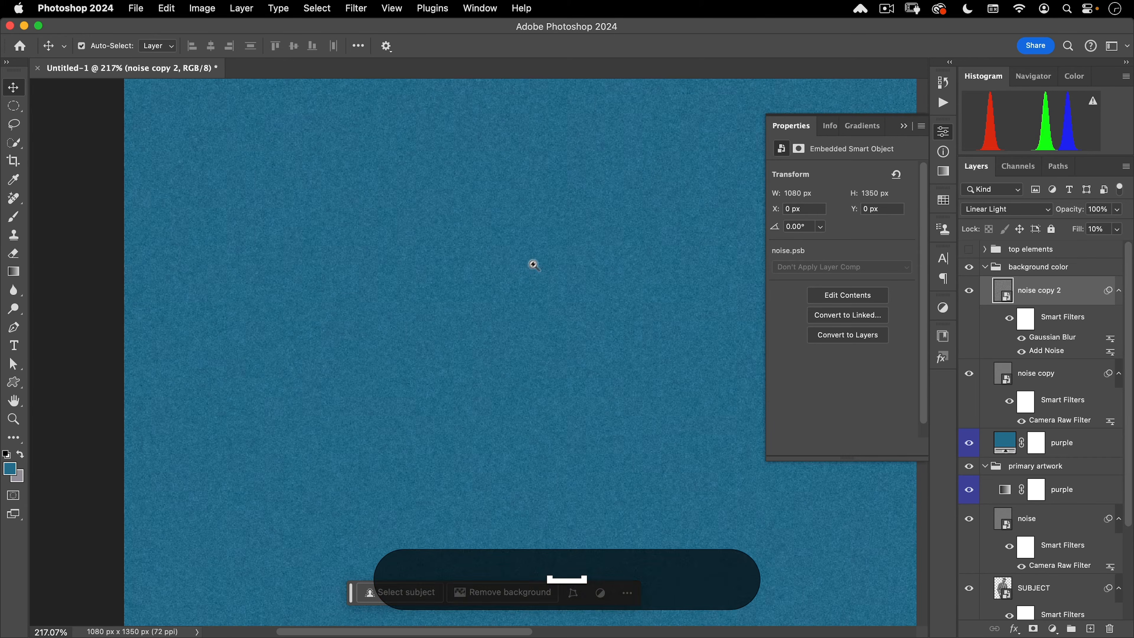
left_click_drag(532, 263, 479, 311)
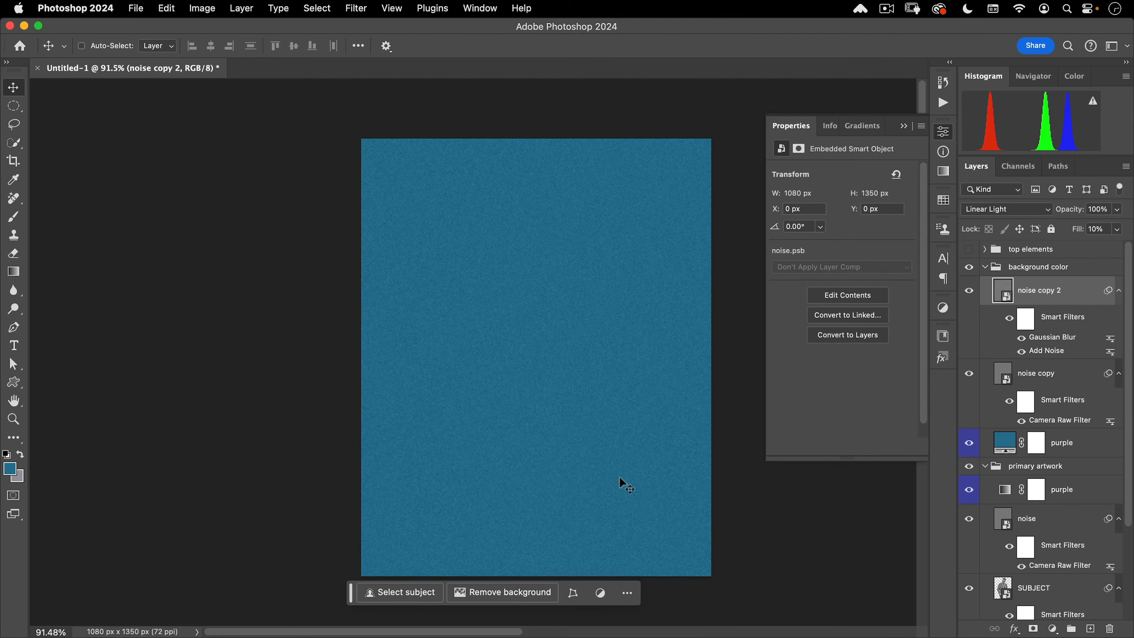
Duplicate the SUBJECT layer and move the copy to the top of the background color group, above noise copy 2.
scroll(1030, 473, "down", 3)
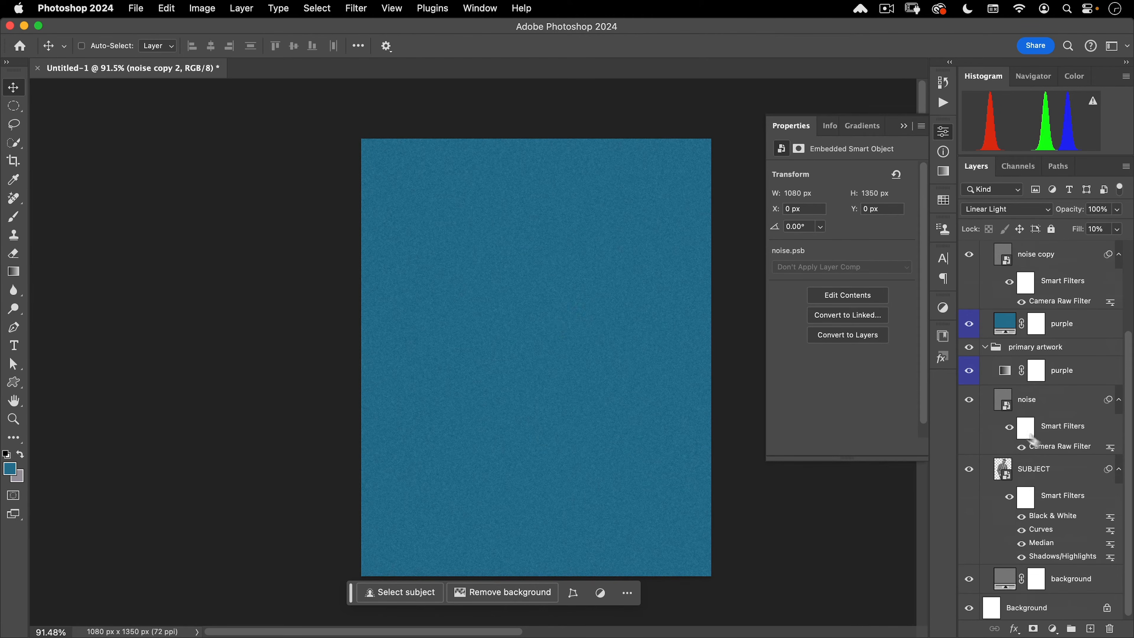
scroll(1034, 436, "up", 2)
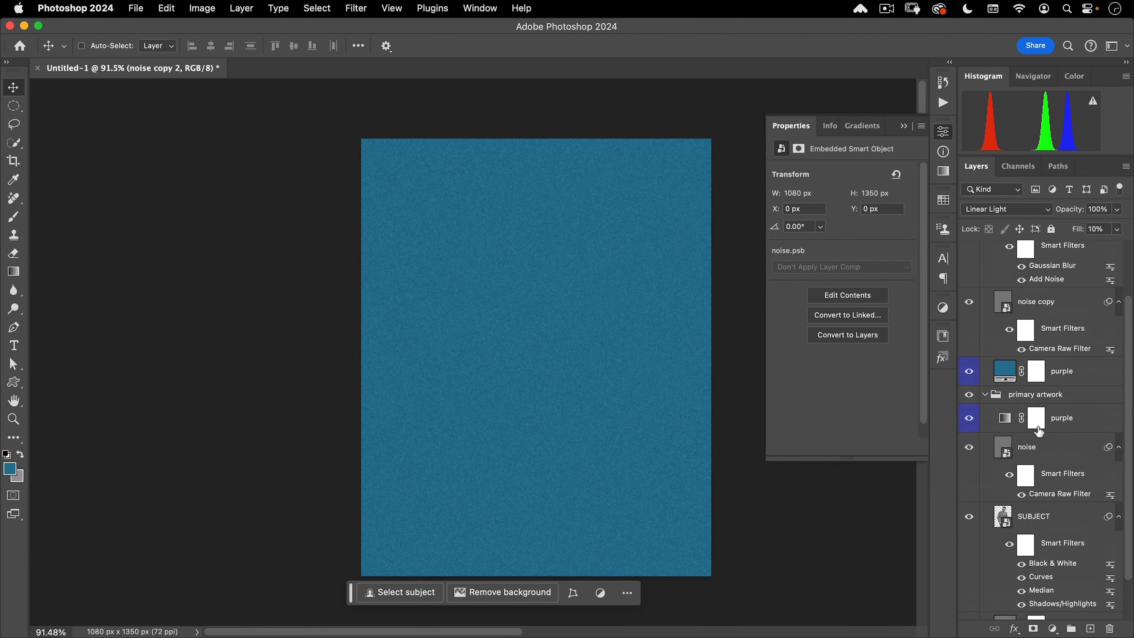
scroll(1039, 431, "up", 1)
scroll(1038, 429, "up", 1)
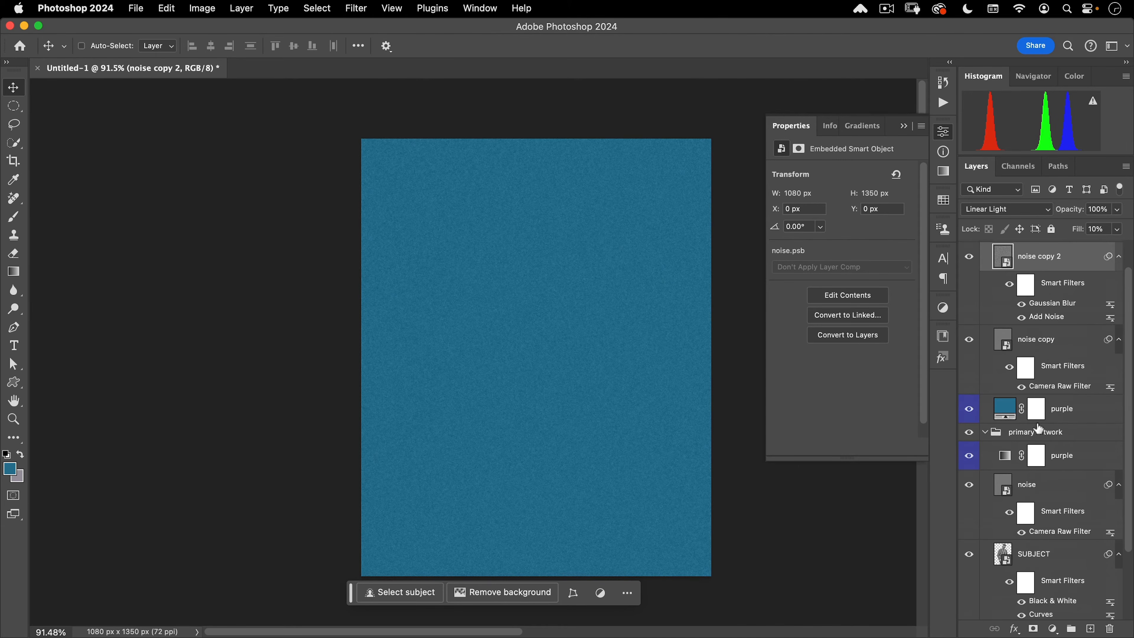
left_click(1033, 555)
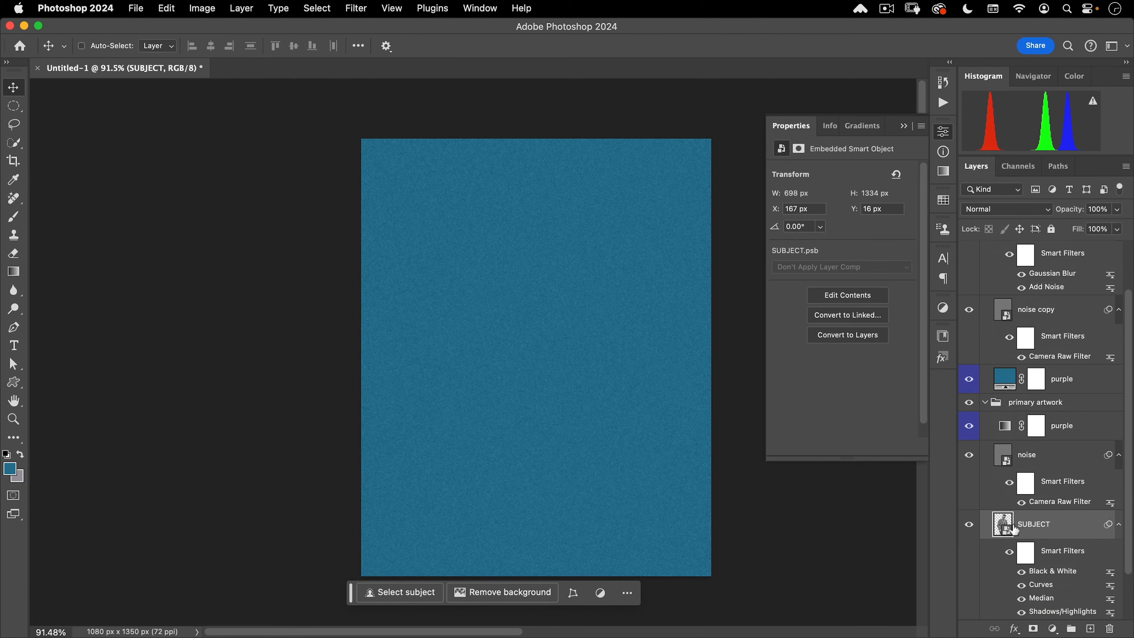
key("cmd+j")
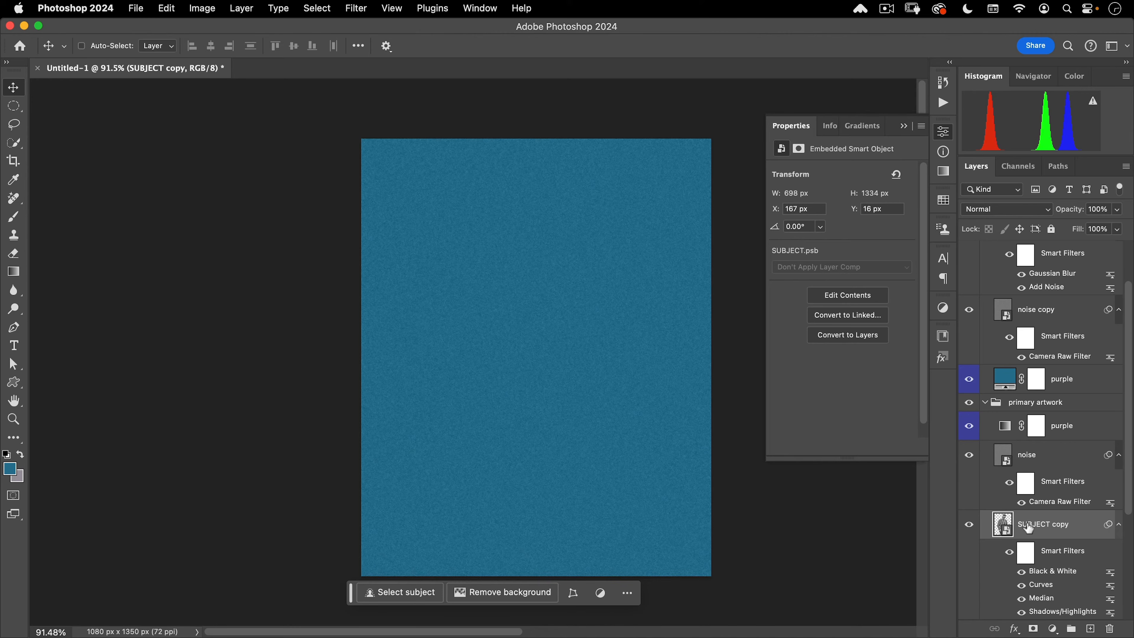
left_click_drag(1029, 527, 1040, 295)
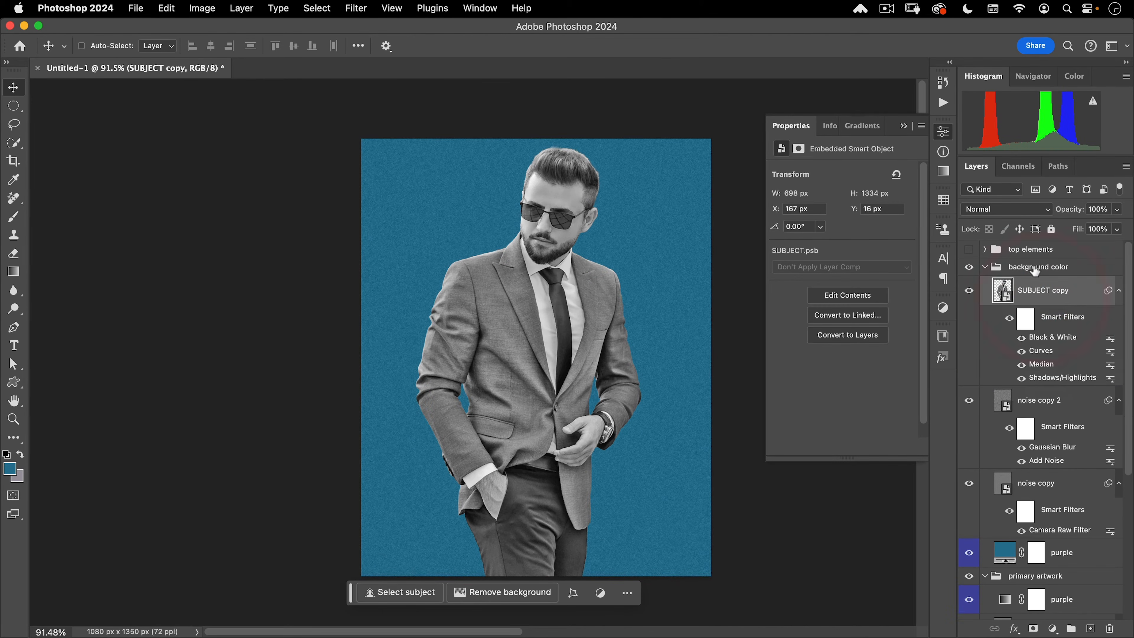
Rename the subject copy as "knock out mask" and delete its smart filters.
double_click(1044, 291)
type("knock")
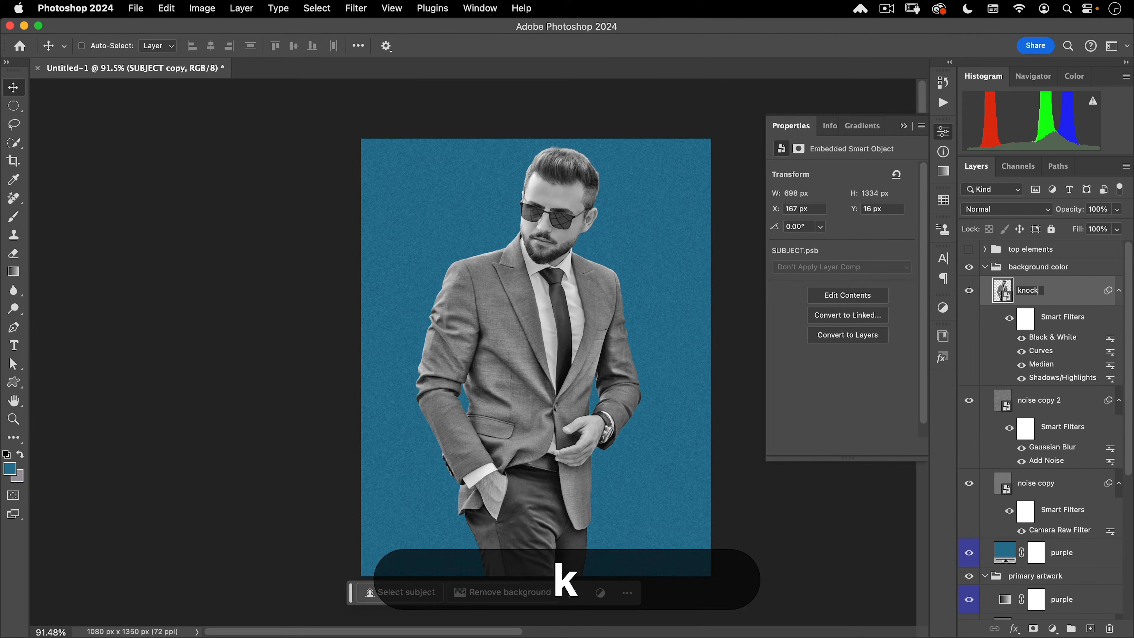
type(" out mask")
key("Return")
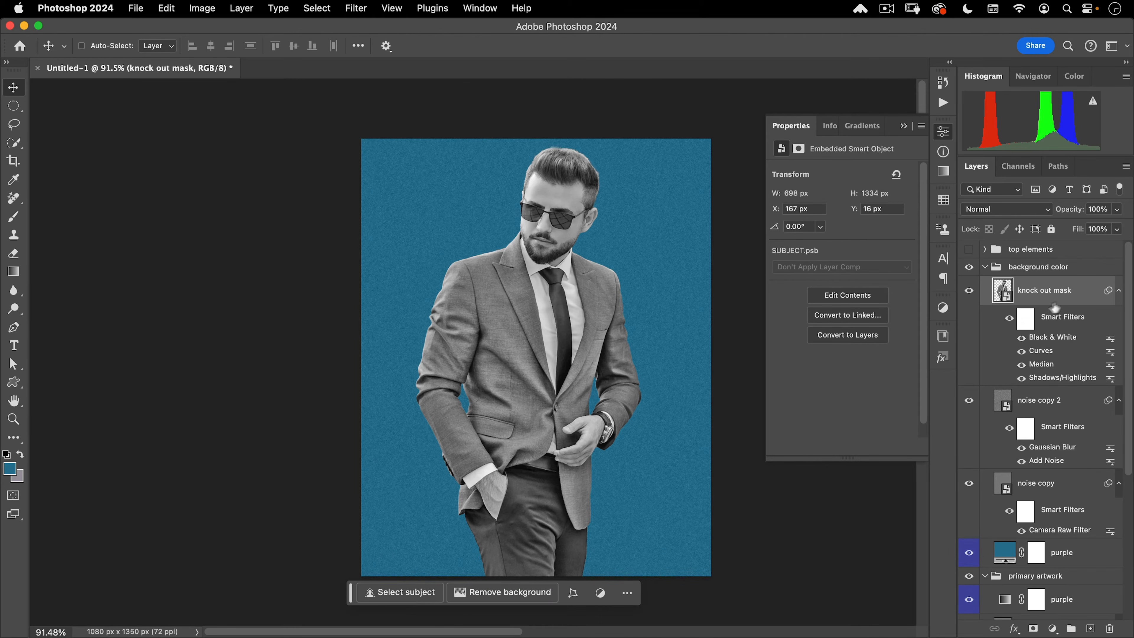
left_click_drag(1056, 321, 1109, 627)
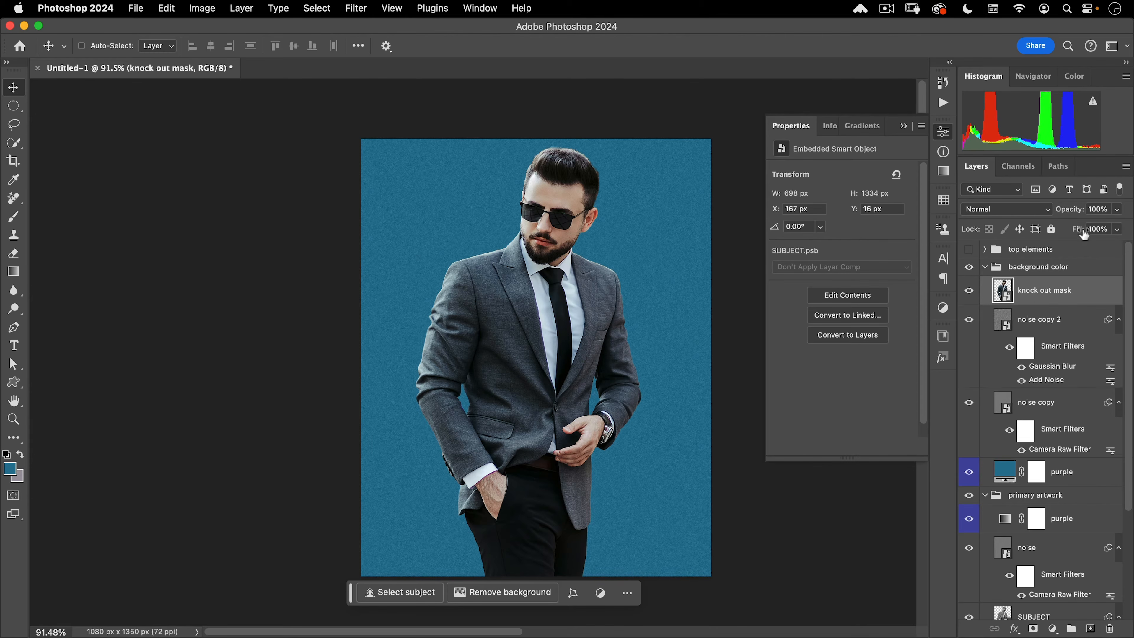
Reduce the knock out mask layer's fill to 0% and set its knockout to Shallow in the blending options.
left_click_drag(1084, 235, 955, 226)
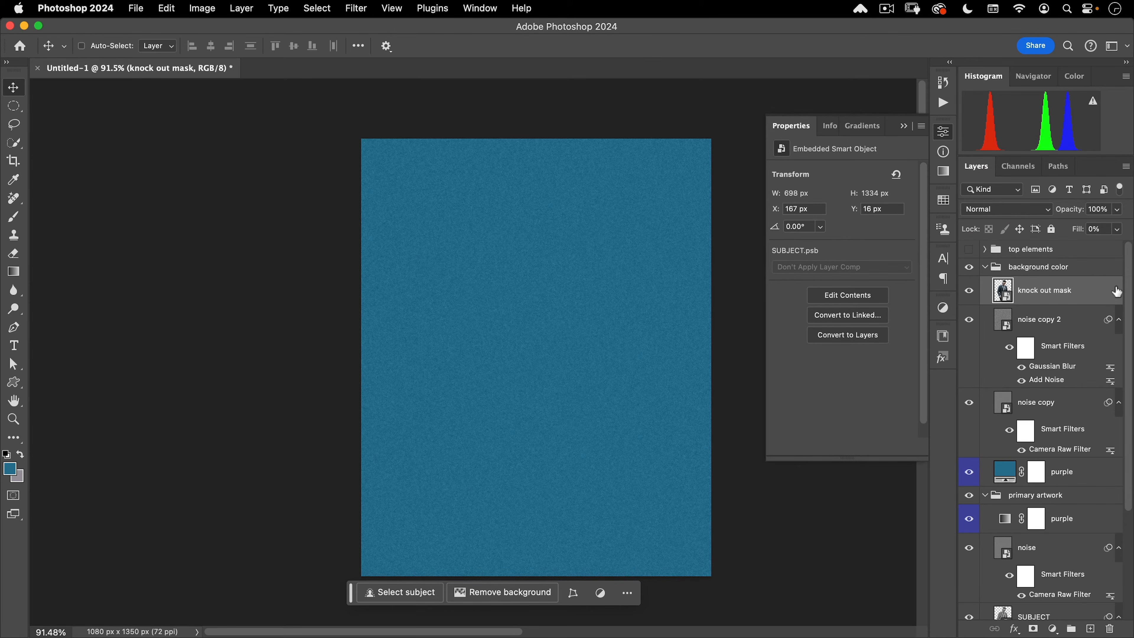
double_click(1111, 293)
left_click_drag(723, 223, 838, 111)
left_click(838, 112)
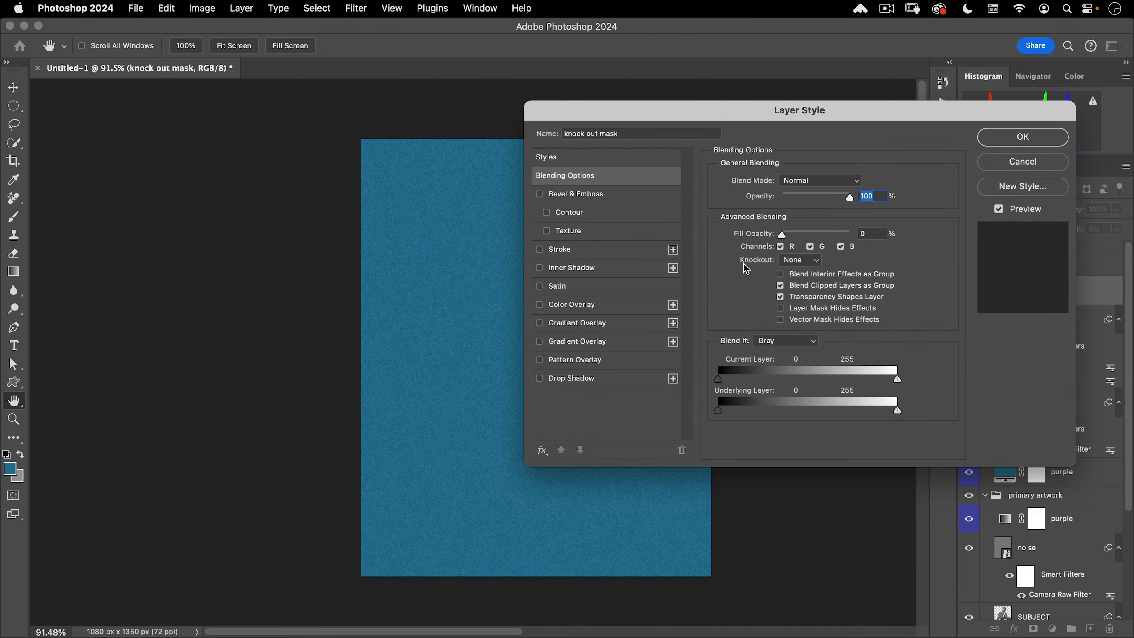
left_click(803, 261)
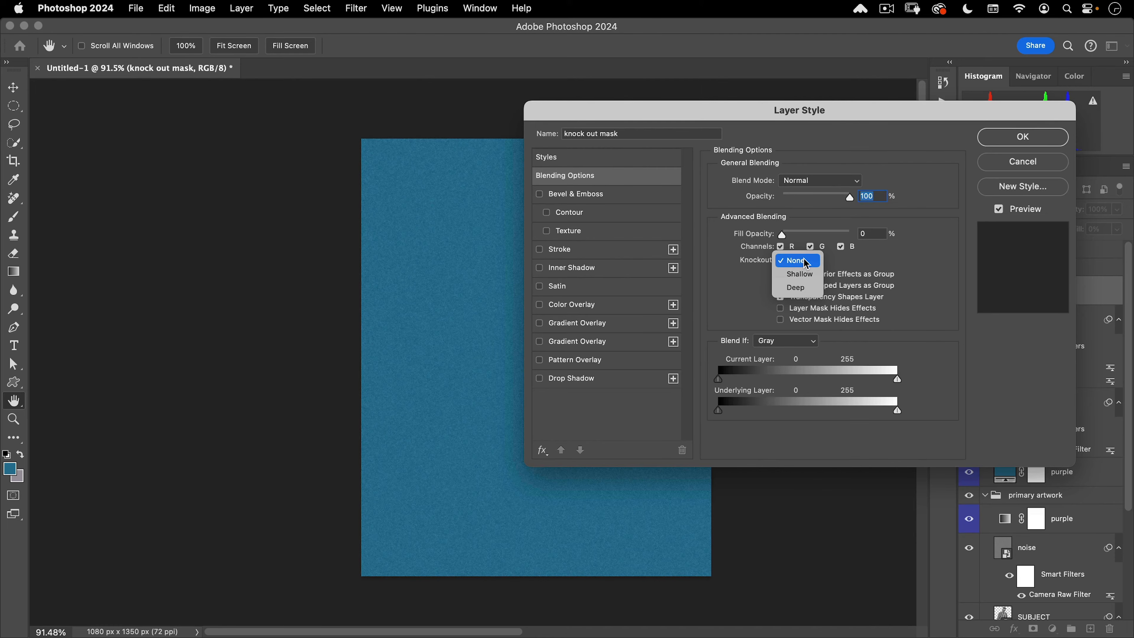
left_click(797, 287)
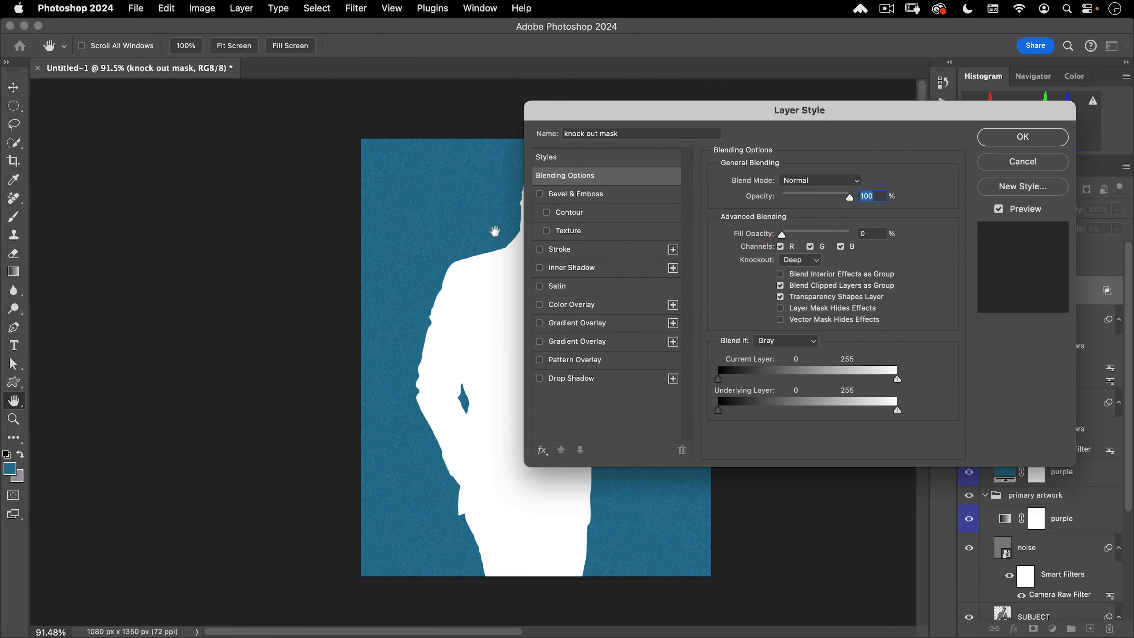
left_click(803, 264)
left_click(804, 248)
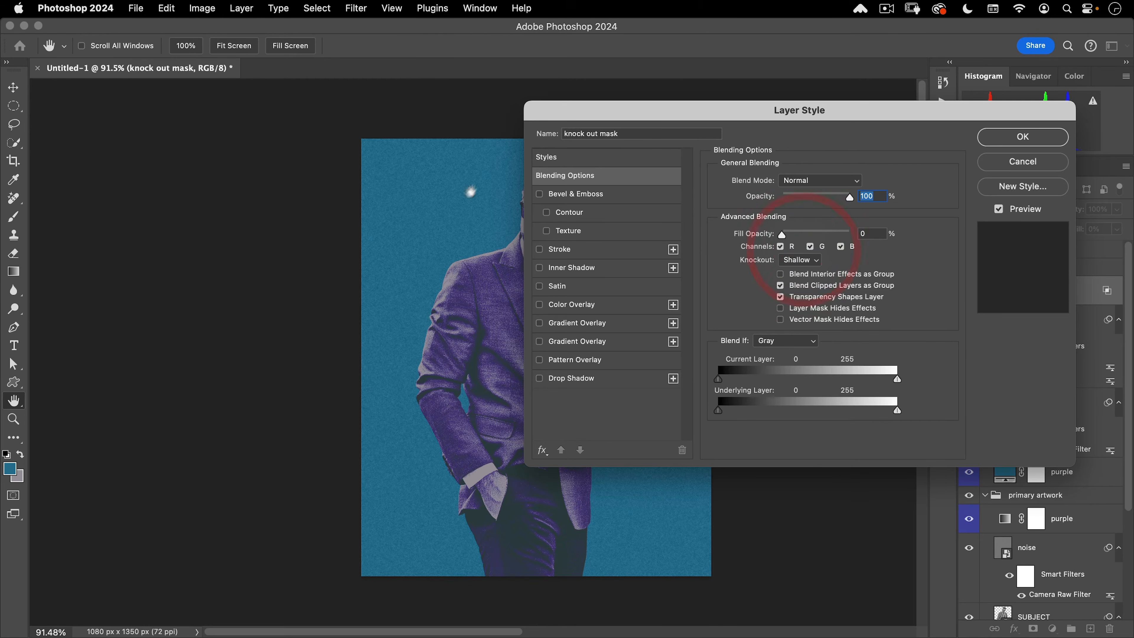
mouse_move(612, 120)
left_mouse_down()
mouse_move(696, 130)
mouse_move(627, 104)
left_mouse_up()
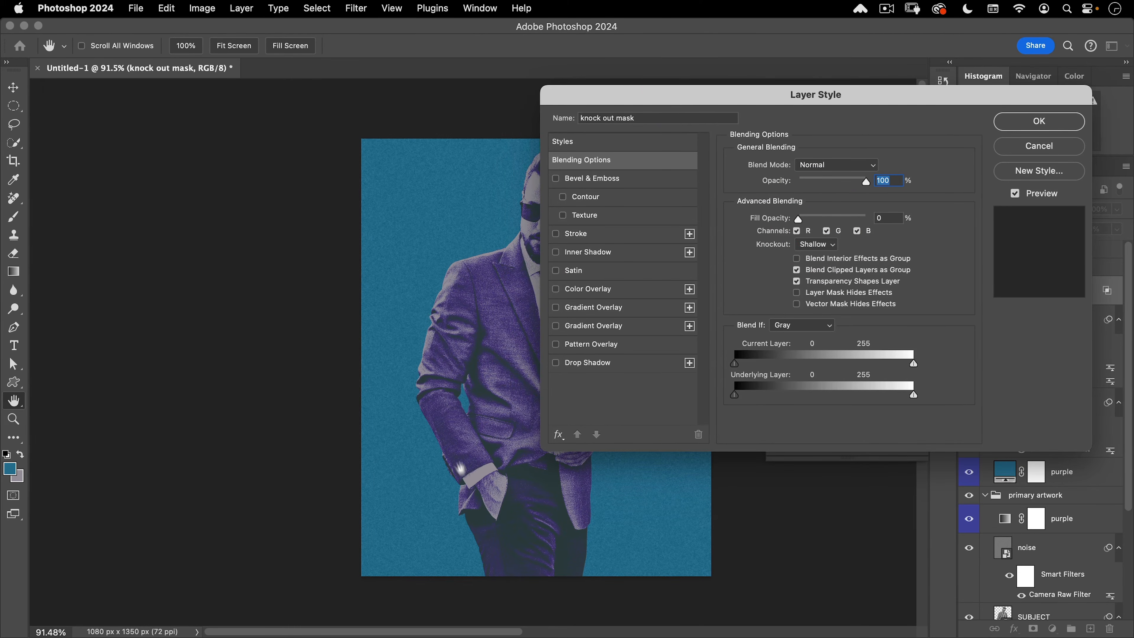
left_click(1038, 119)
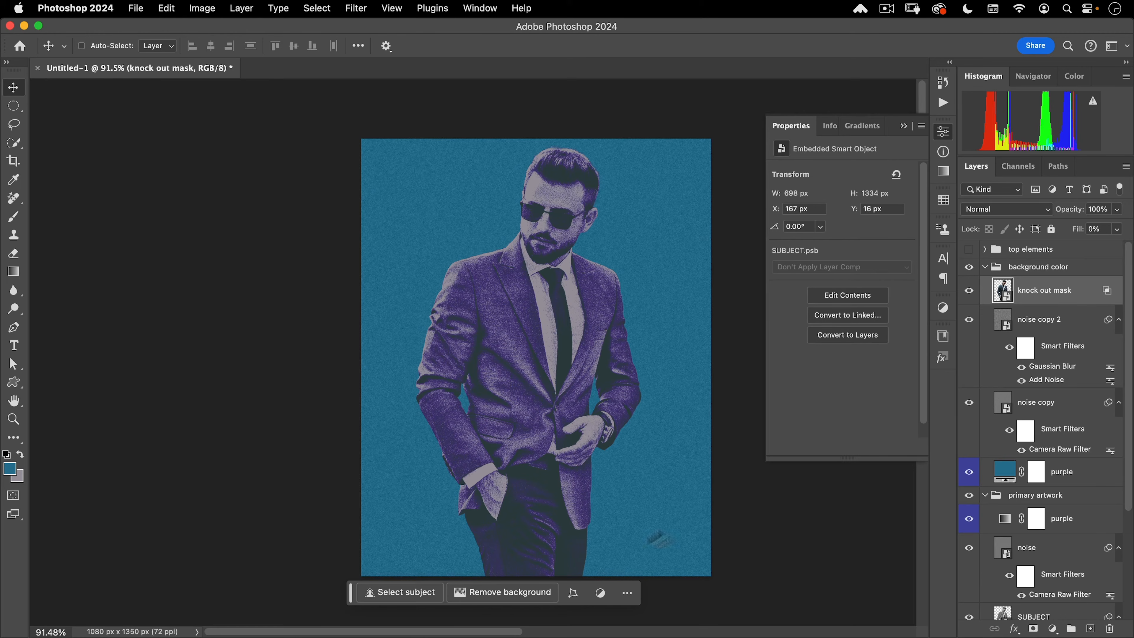
Make the top elements group visible and expand it to show its layers.
left_click_drag(628, 266, 600, 246)
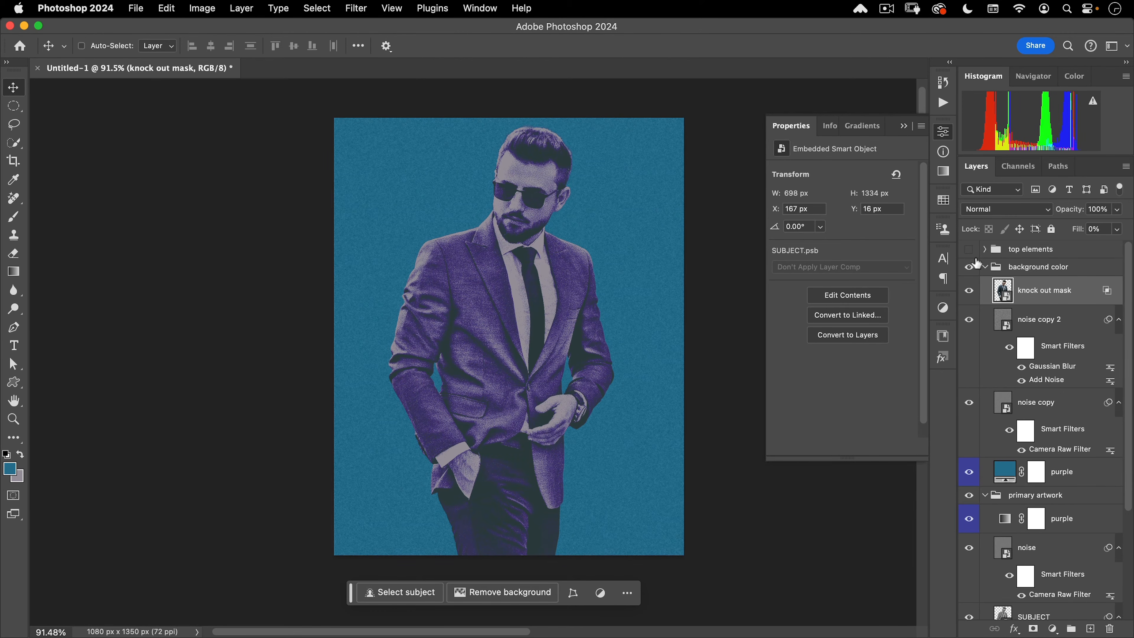
left_click(969, 250)
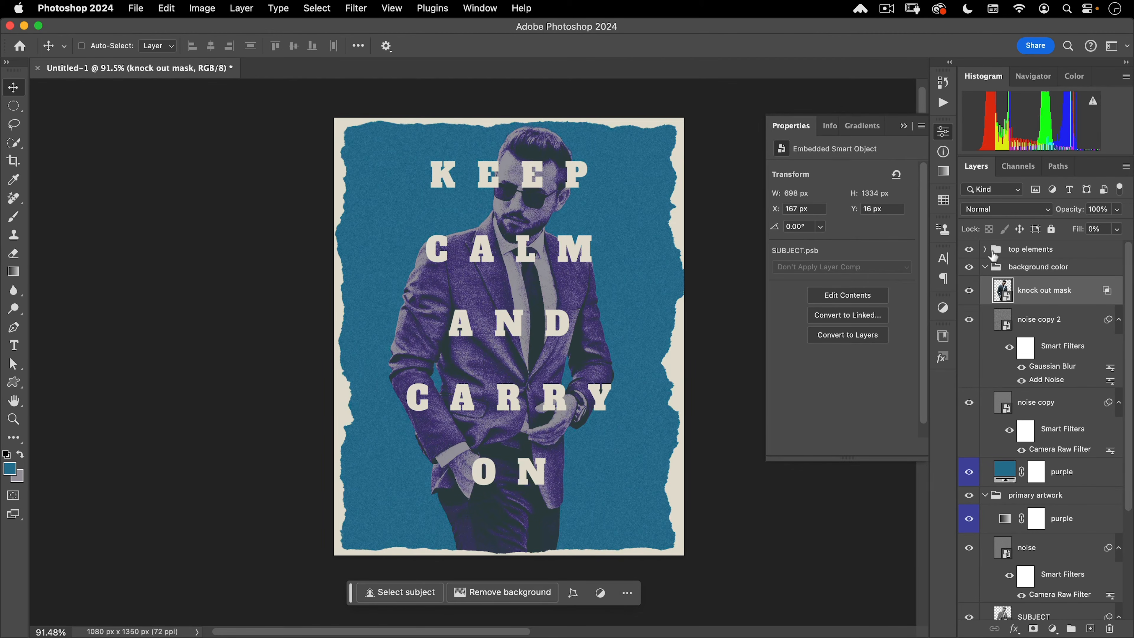
left_click(985, 250)
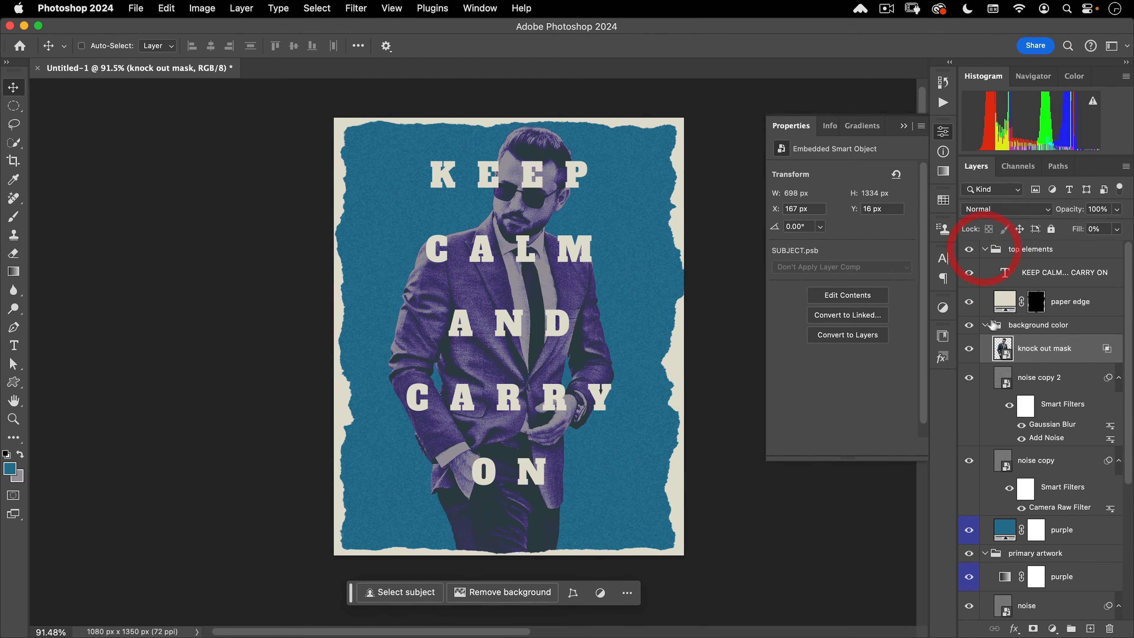
Place title.png as an embedded smart object above the KEEP CALM AND CARRY ON text layer.
left_click(1015, 276)
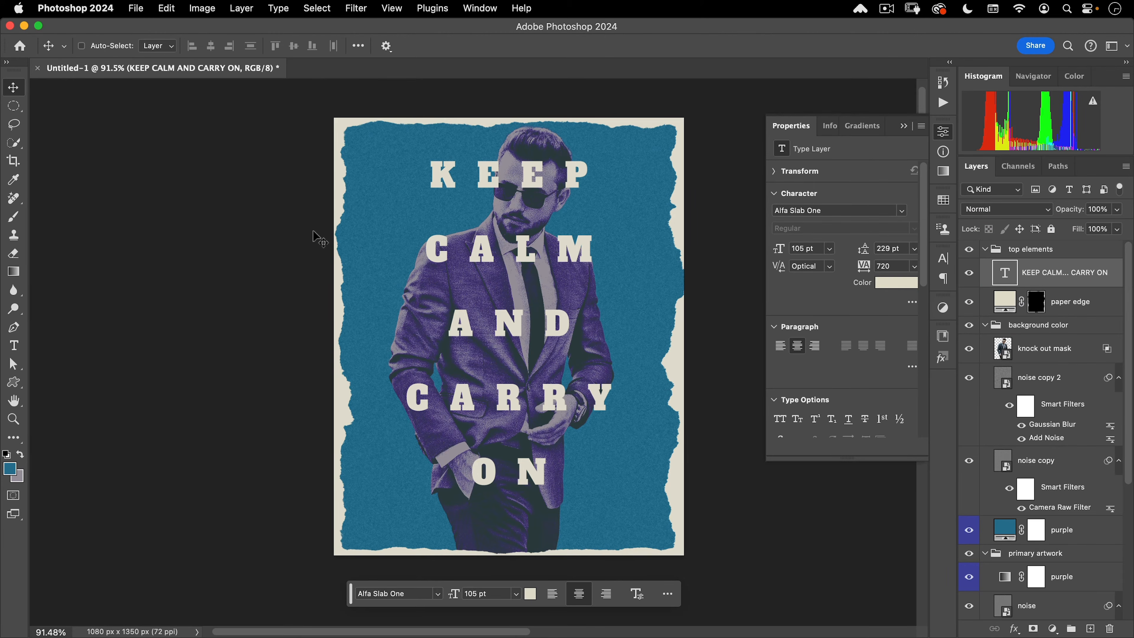
left_click(136, 8)
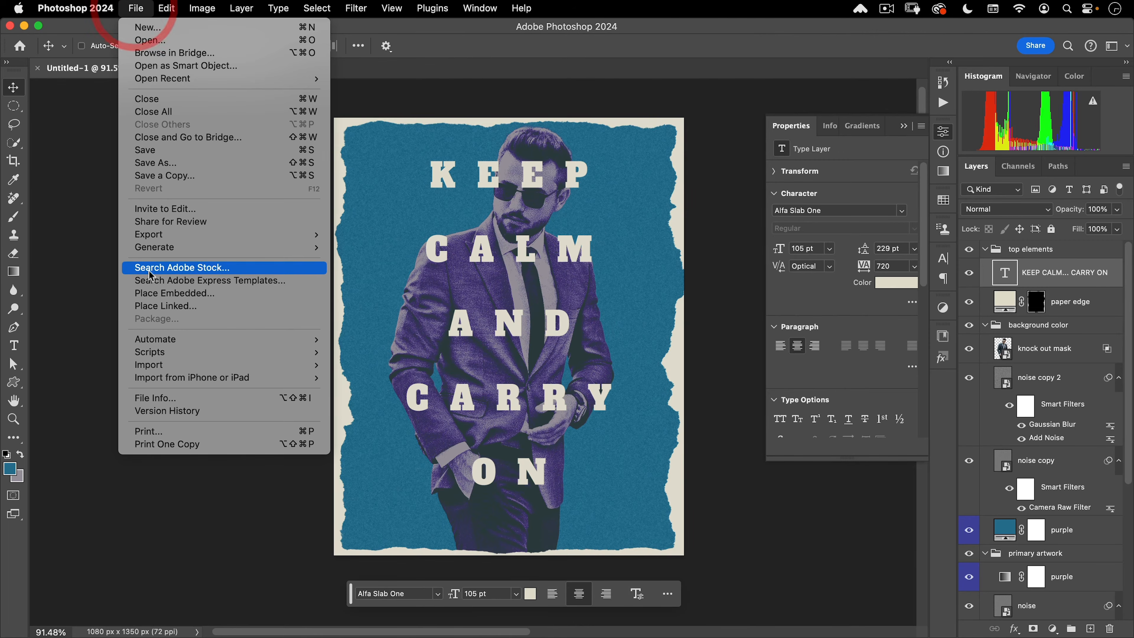
left_click(152, 293)
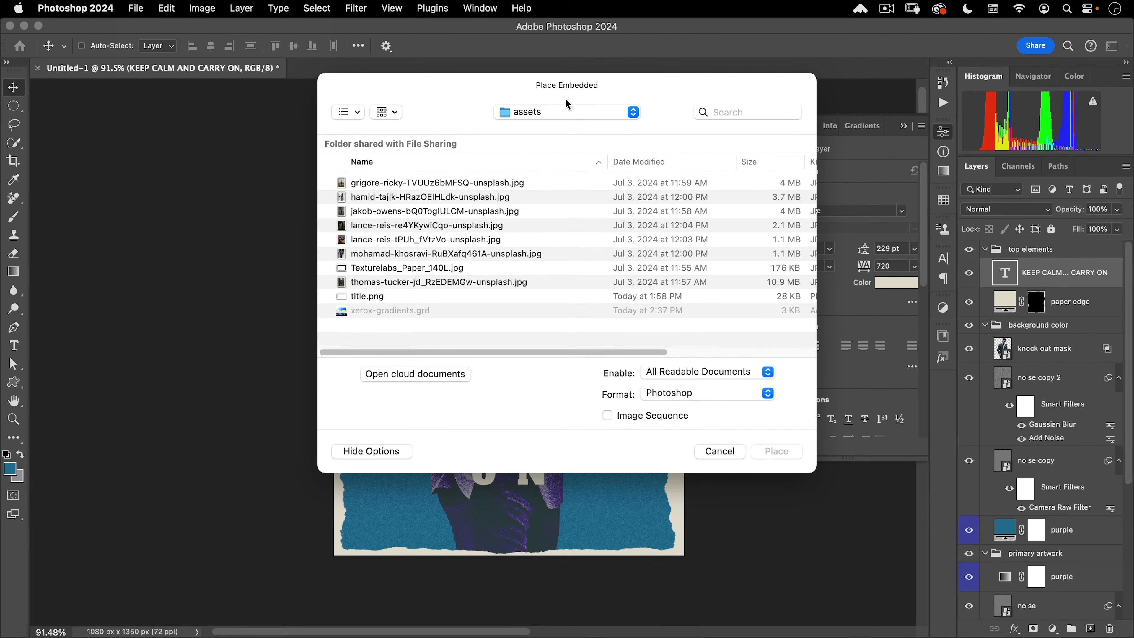
left_click(378, 297)
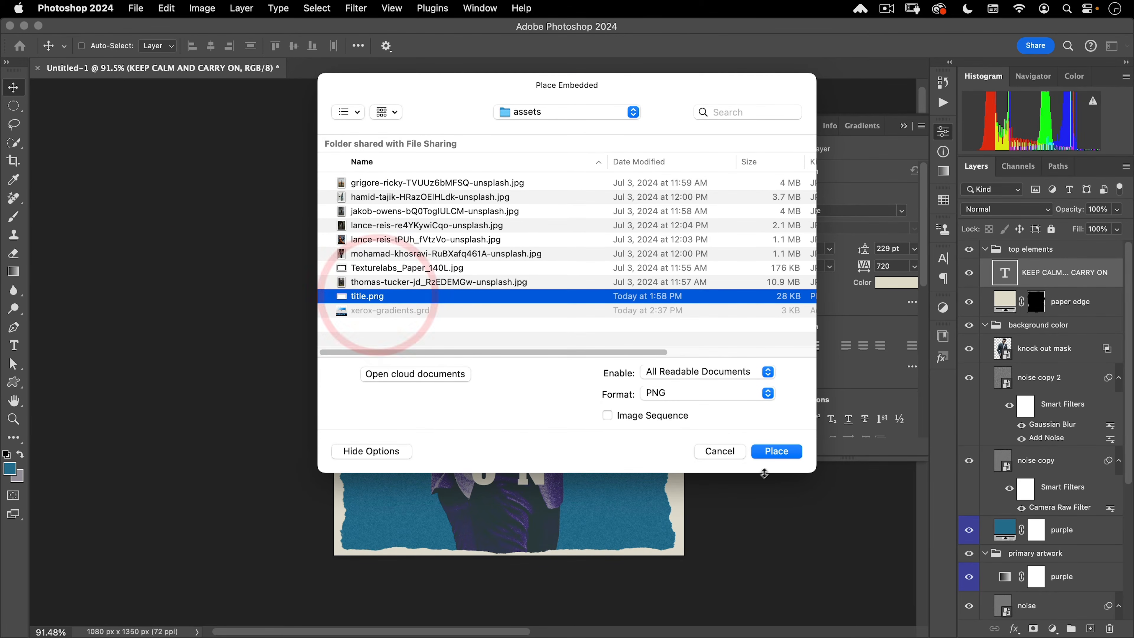
left_click(779, 451)
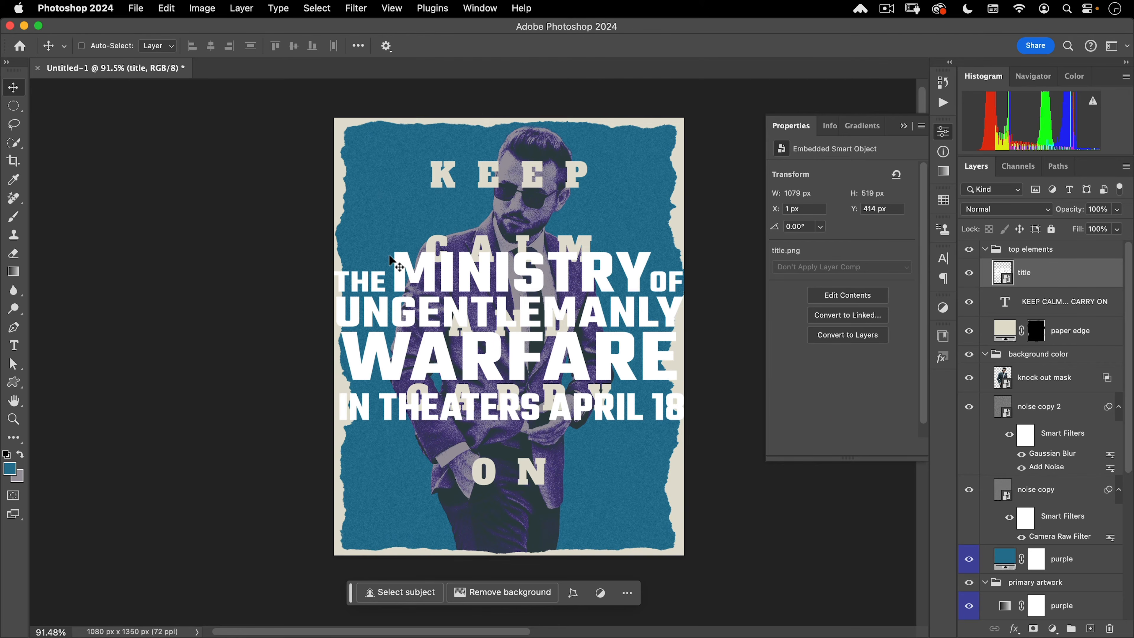
Scale the placed title artwork to 17% of its size, keeping its proportions.
key("super+t")
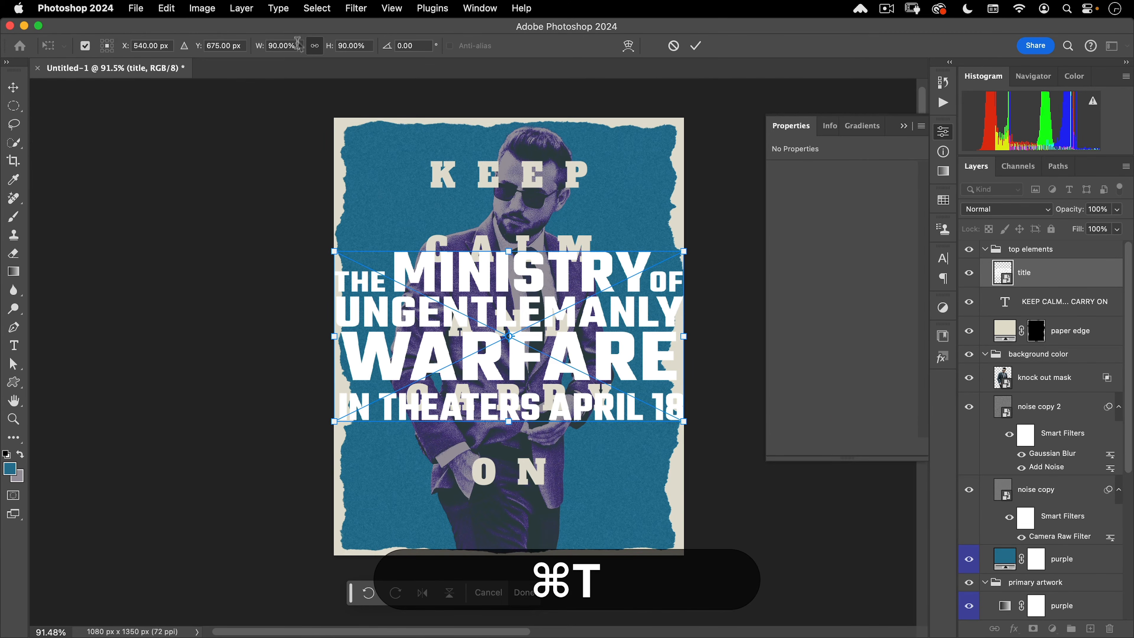
type("17")
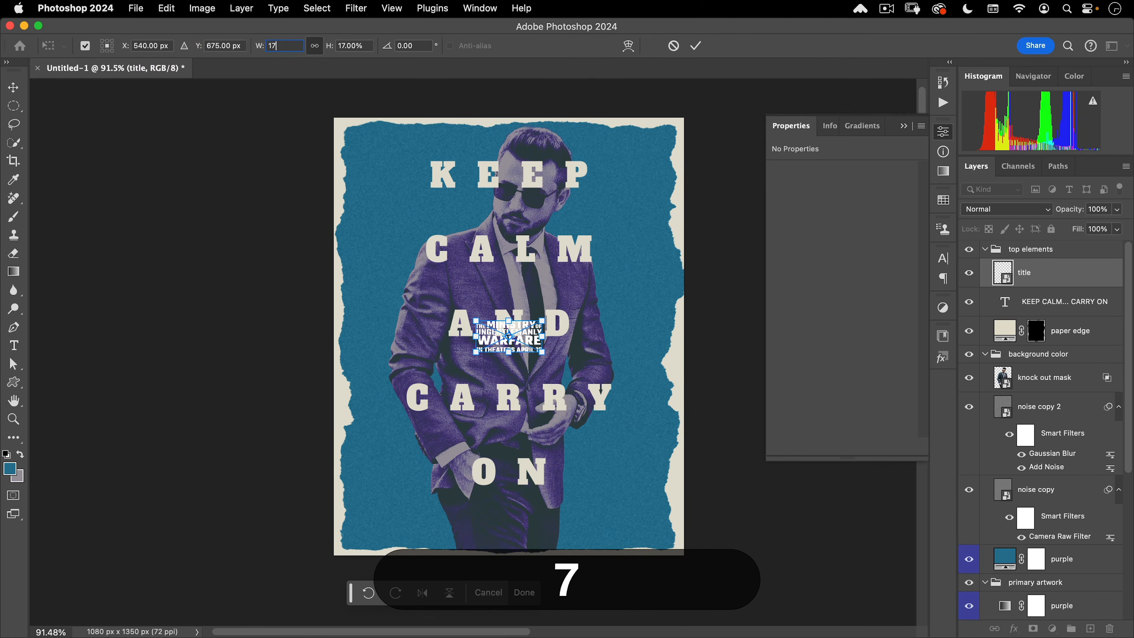
key("Return")
key("Return")
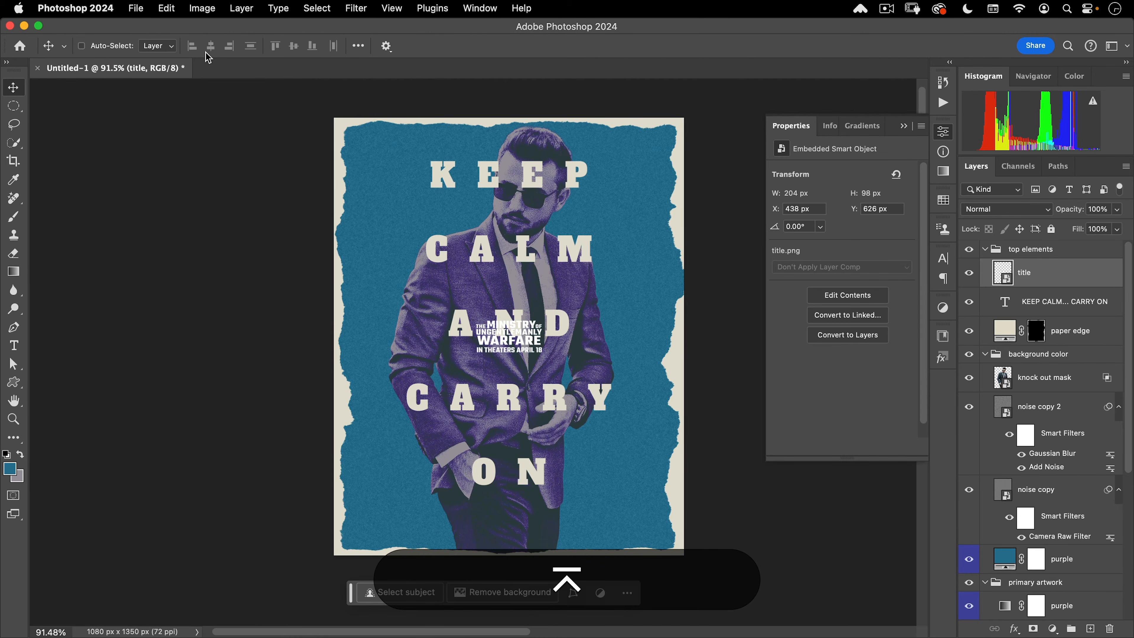
Move the title artwork to the poster's lower-right corner, resting on the lowest guide, with guides shown only while positioning.
key("super+semicolon")
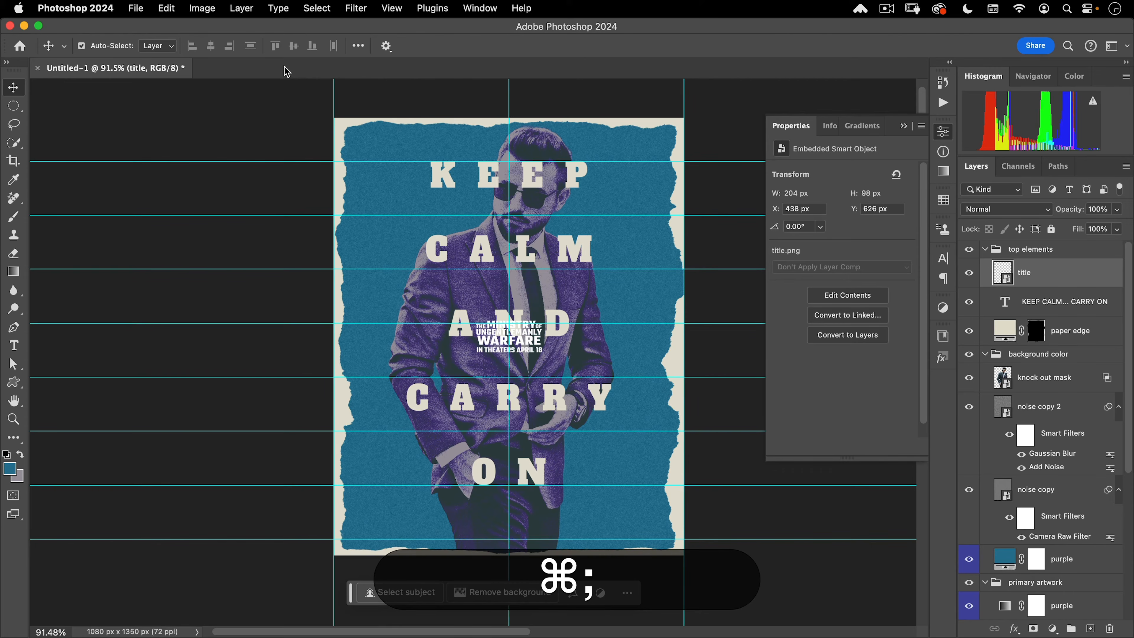
left_click_drag(533, 350, 647, 533)
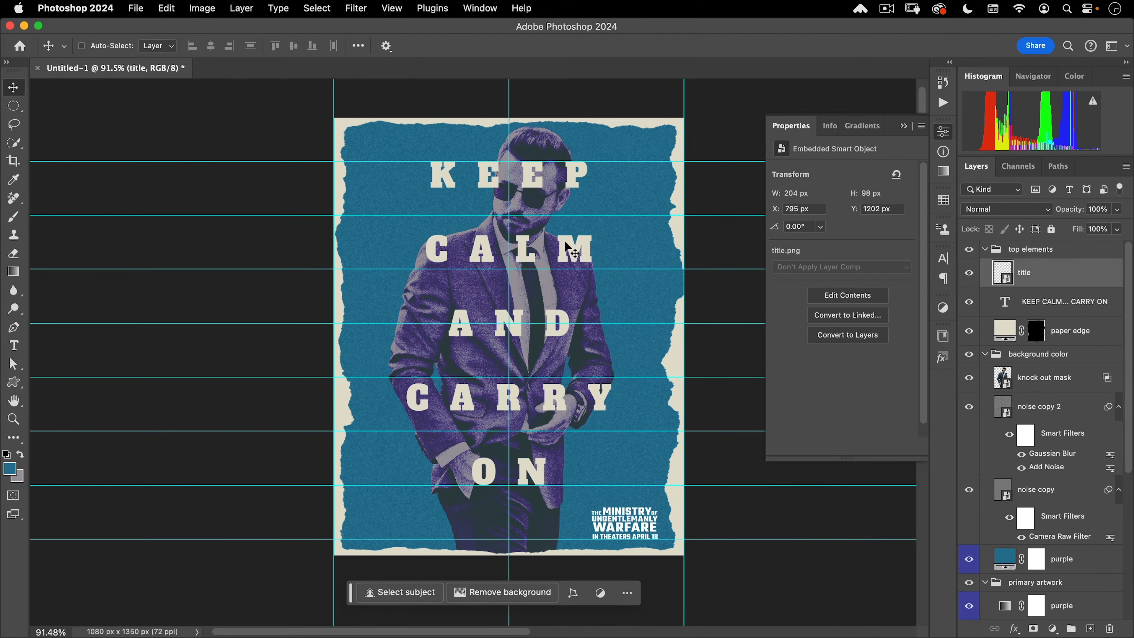
key("super")
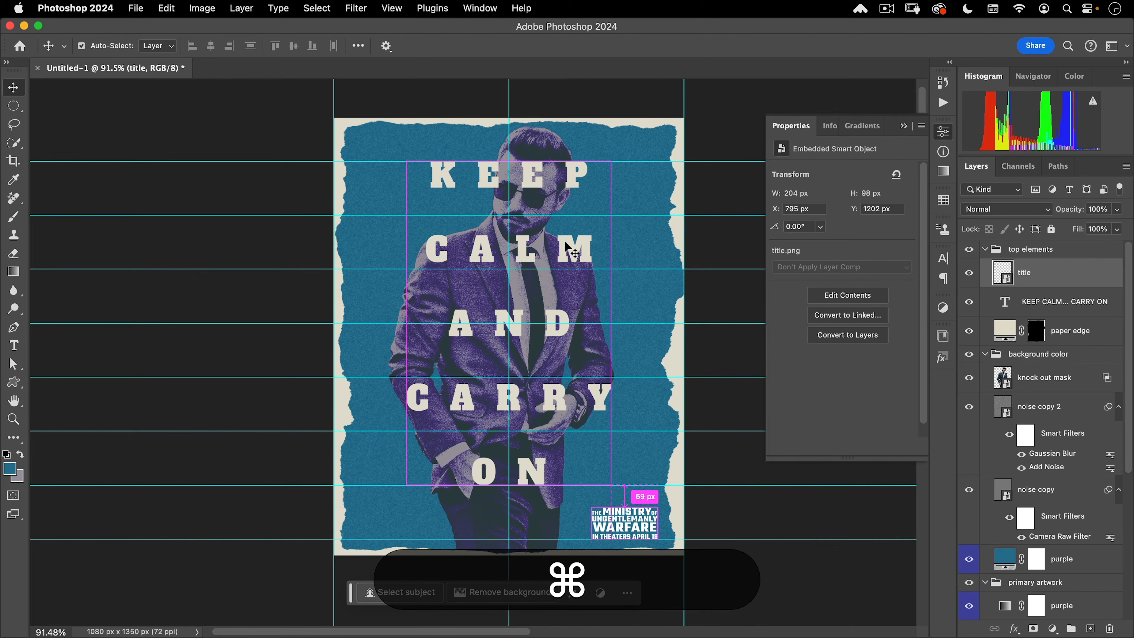
key("super+semicolon")
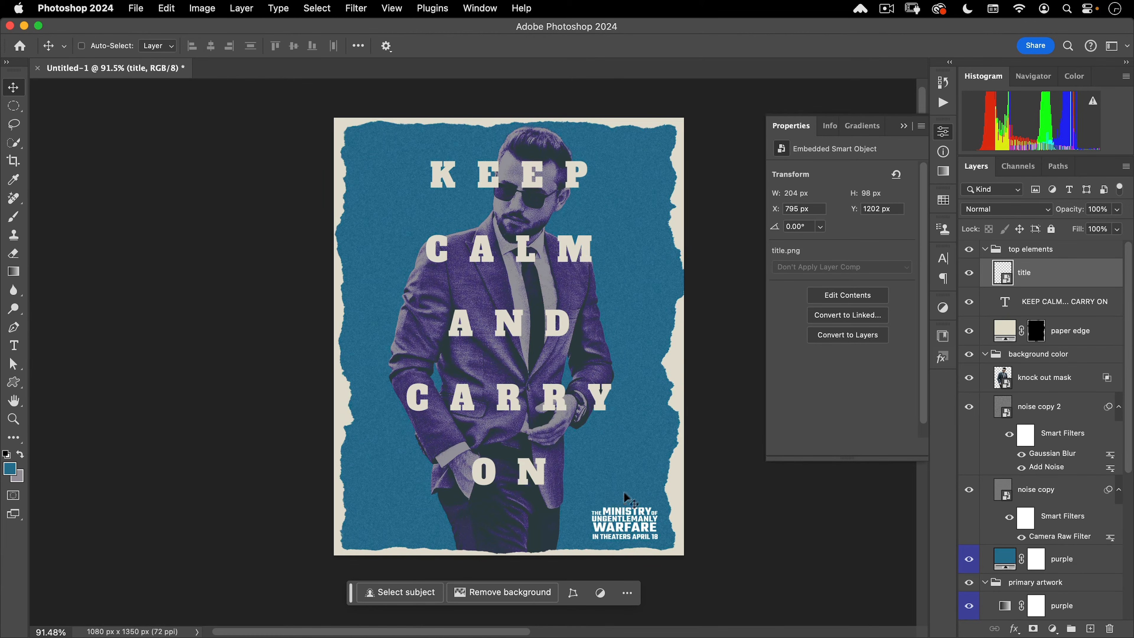
Add a Color Overlay to the title layer in cream #e4e0d1 with Normal blending at 100% opacity.
left_click(1009, 628)
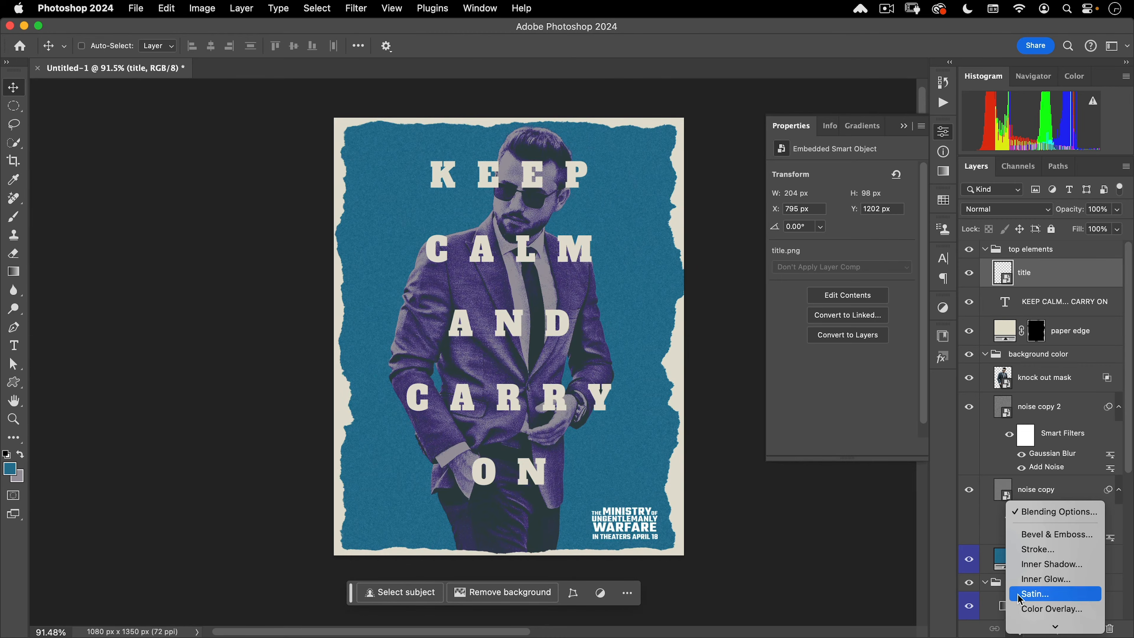
left_click(1021, 606)
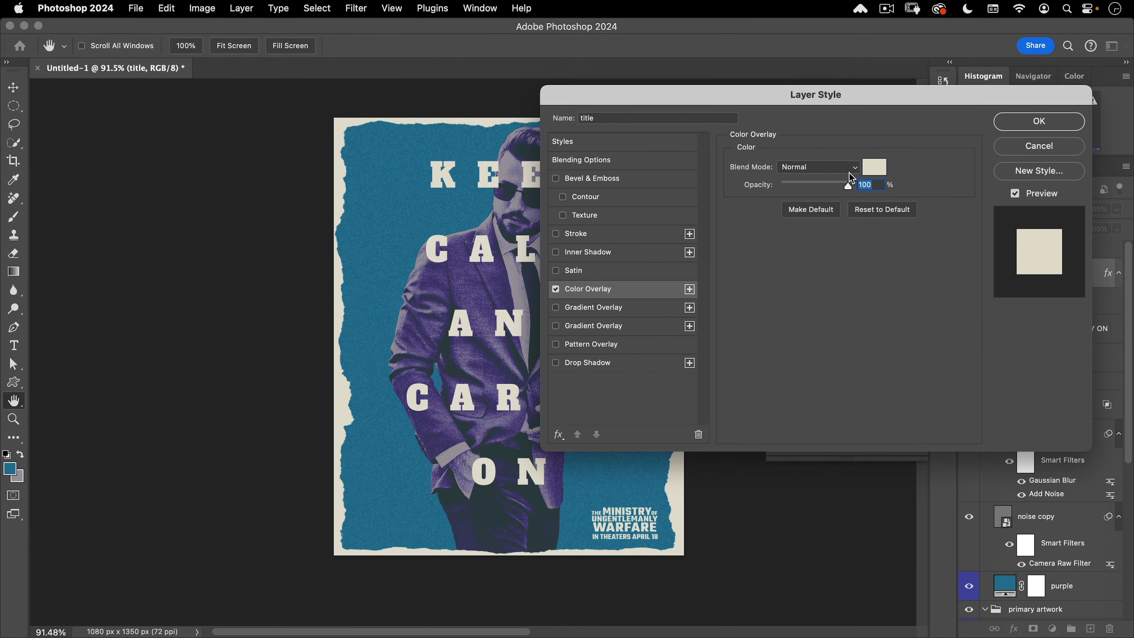
left_click(875, 168)
left_click_drag(834, 126, 809, 108)
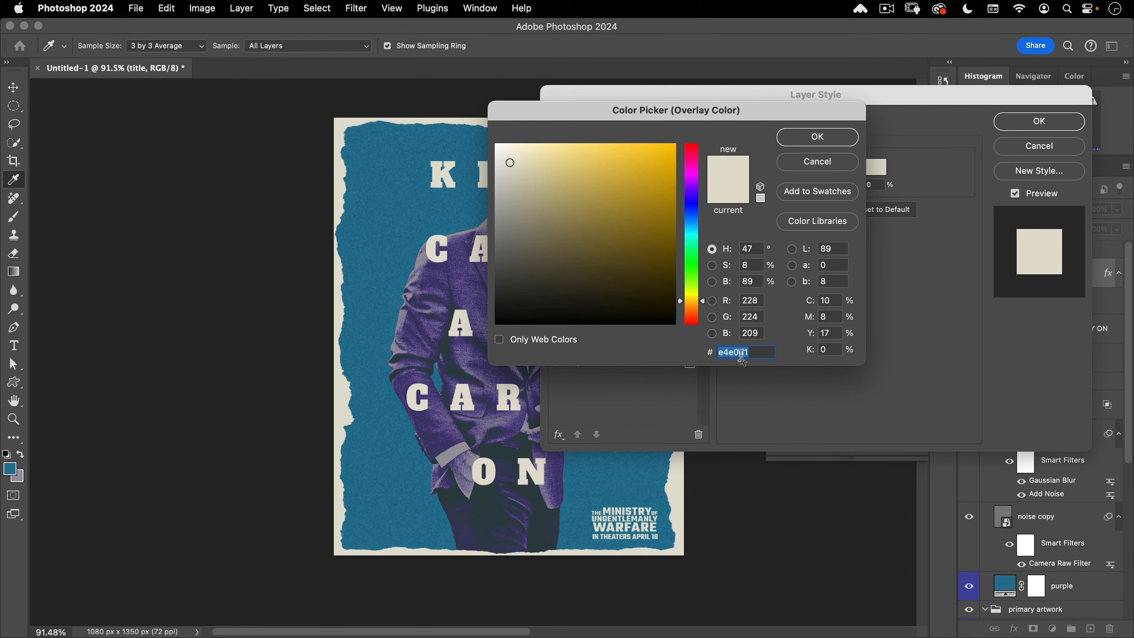
left_click(817, 137)
left_click(1040, 122)
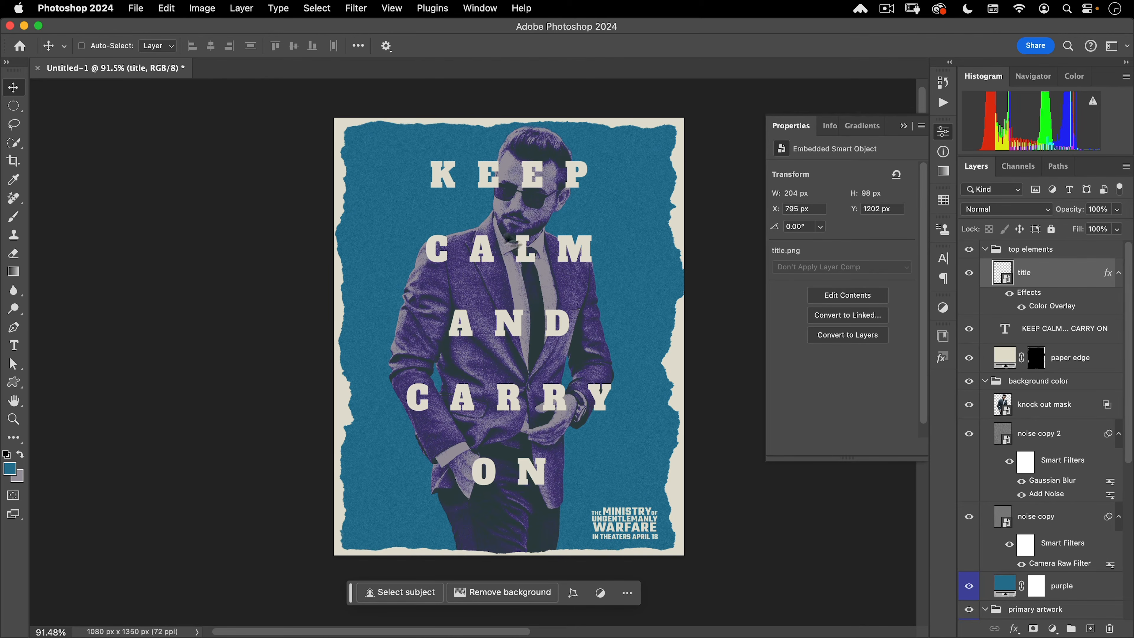
Duplicate the noise copy layer and move the duplicate to the top of the top elements group.
left_click(1056, 526)
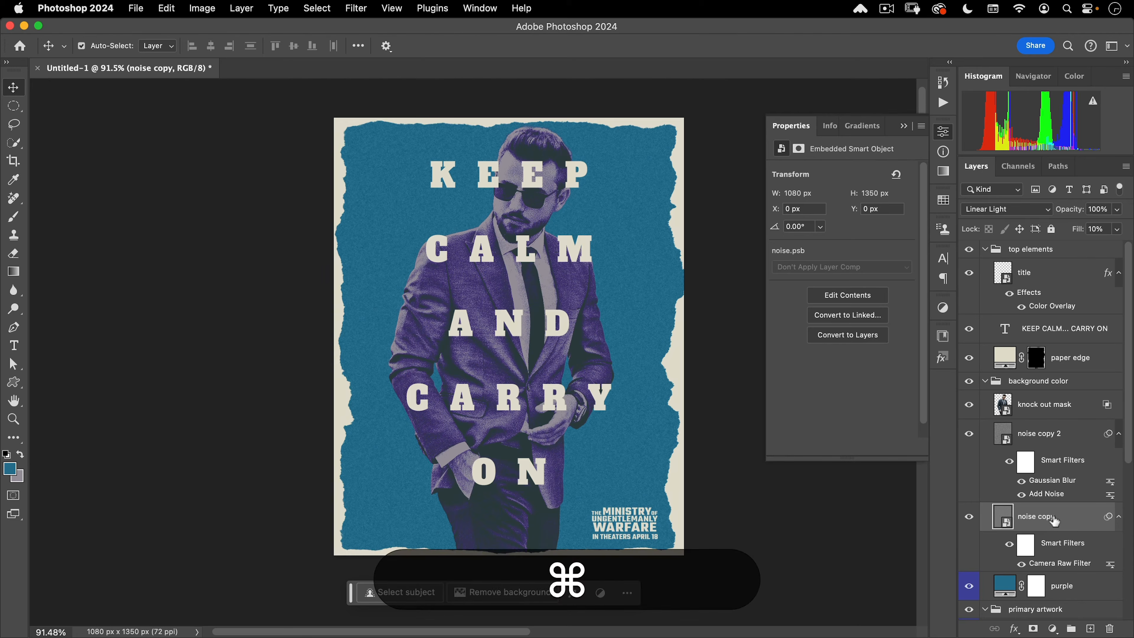
key("super+j")
left_click_drag(1051, 518, 1043, 274)
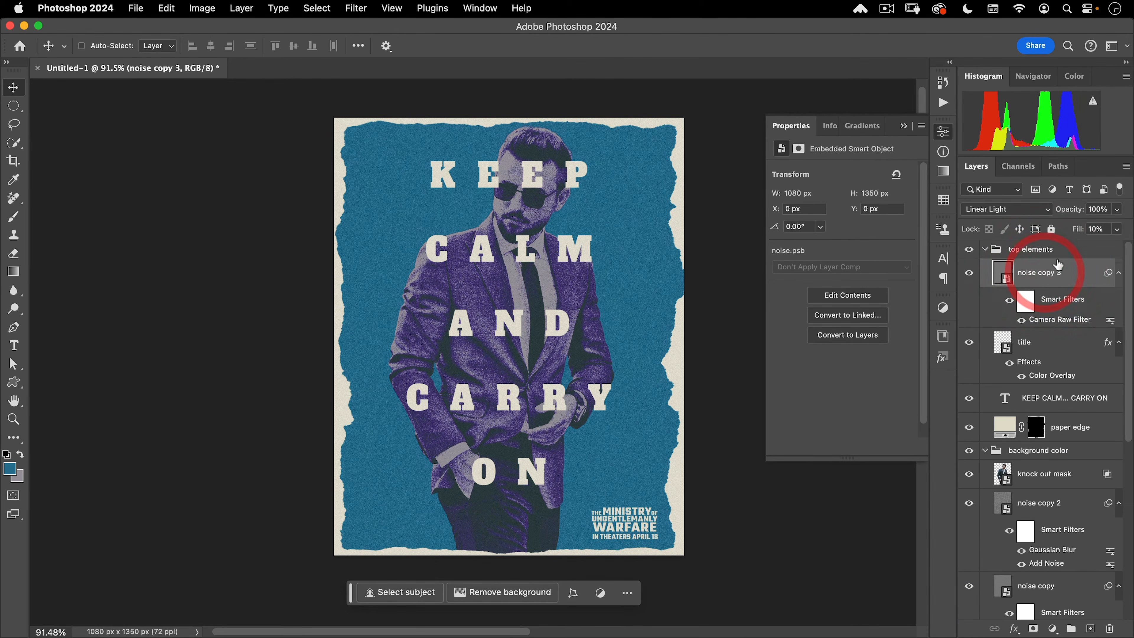
Keep the uppermost noise layer in Linear Light, raise its fill to 20%, and inspect the grain on the lettering and paper edge.
left_click(995, 210)
left_click(997, 210)
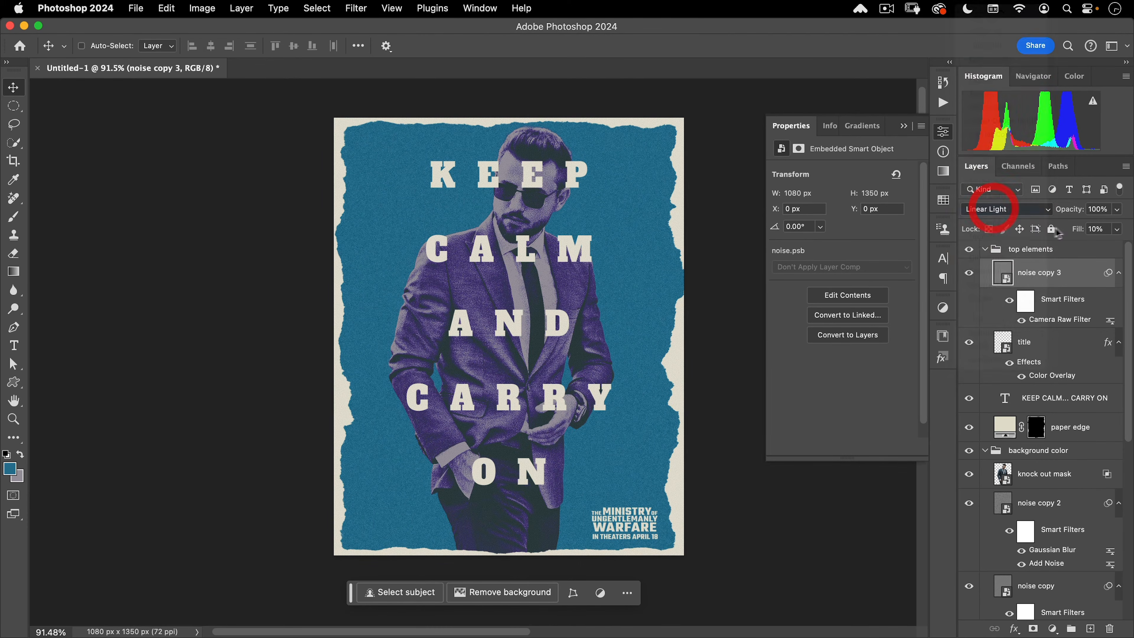
left_click(1040, 228)
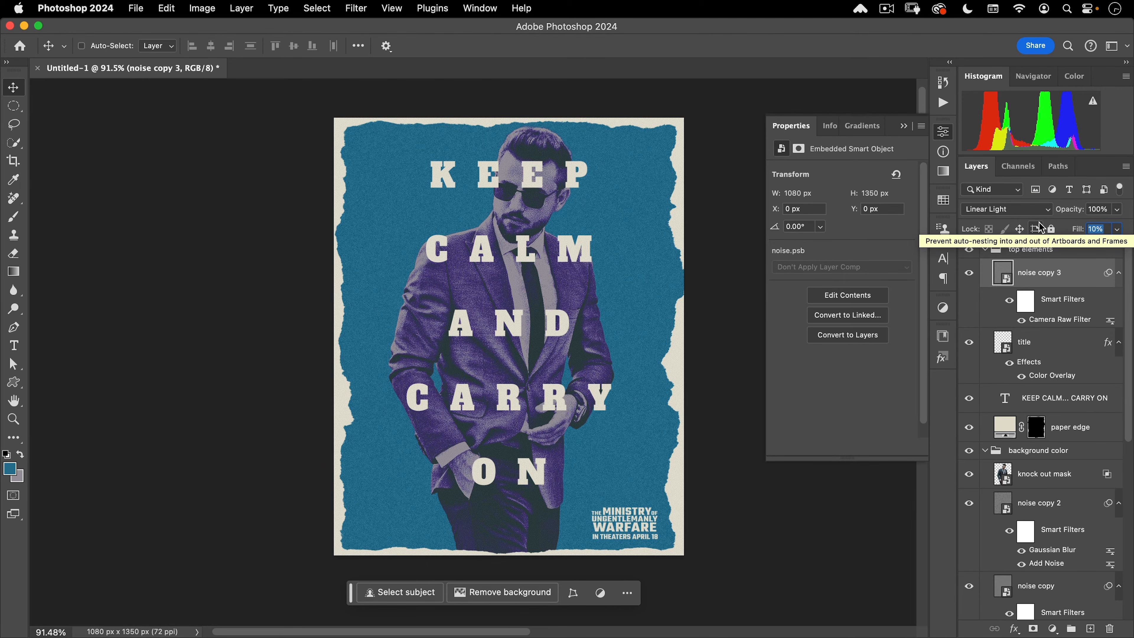
type("15")
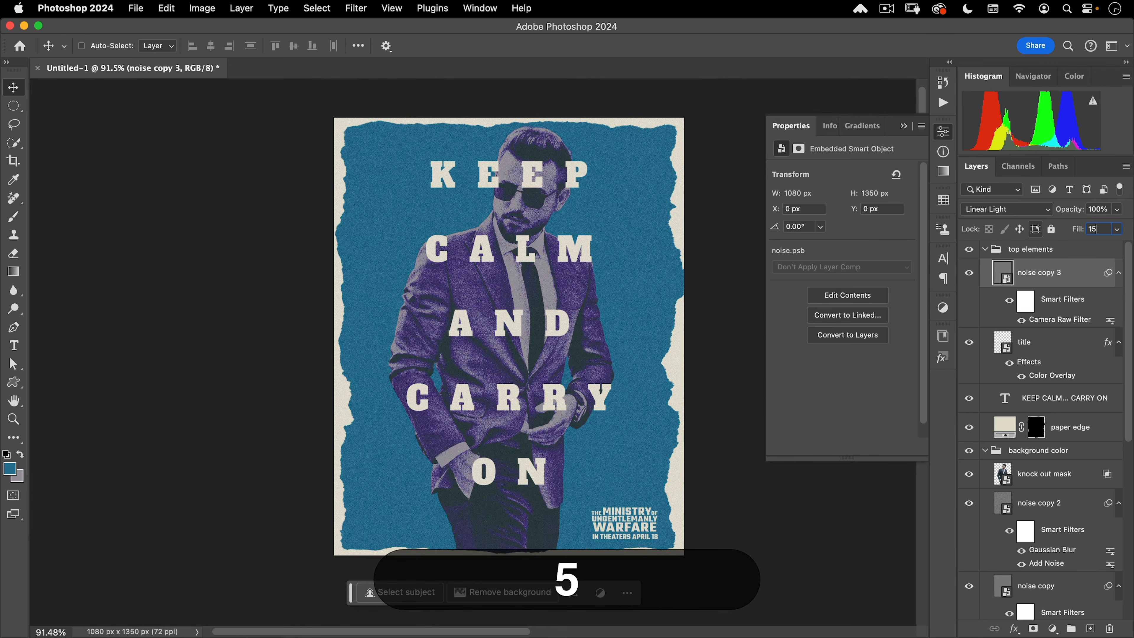
key("super+a")
type("20")
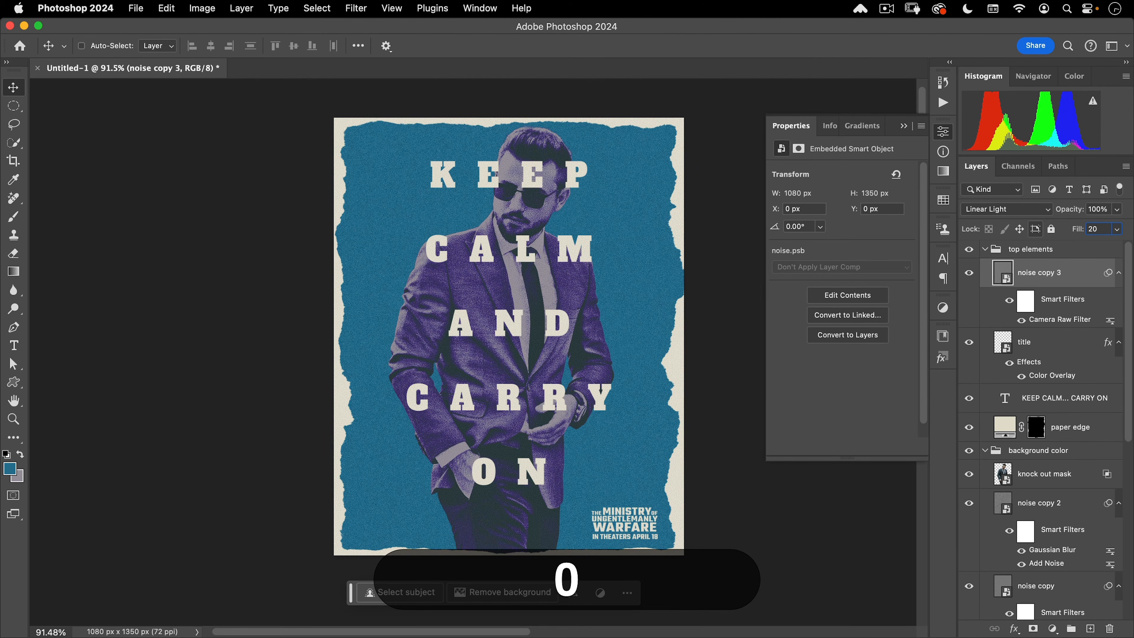
left_click(1054, 264)
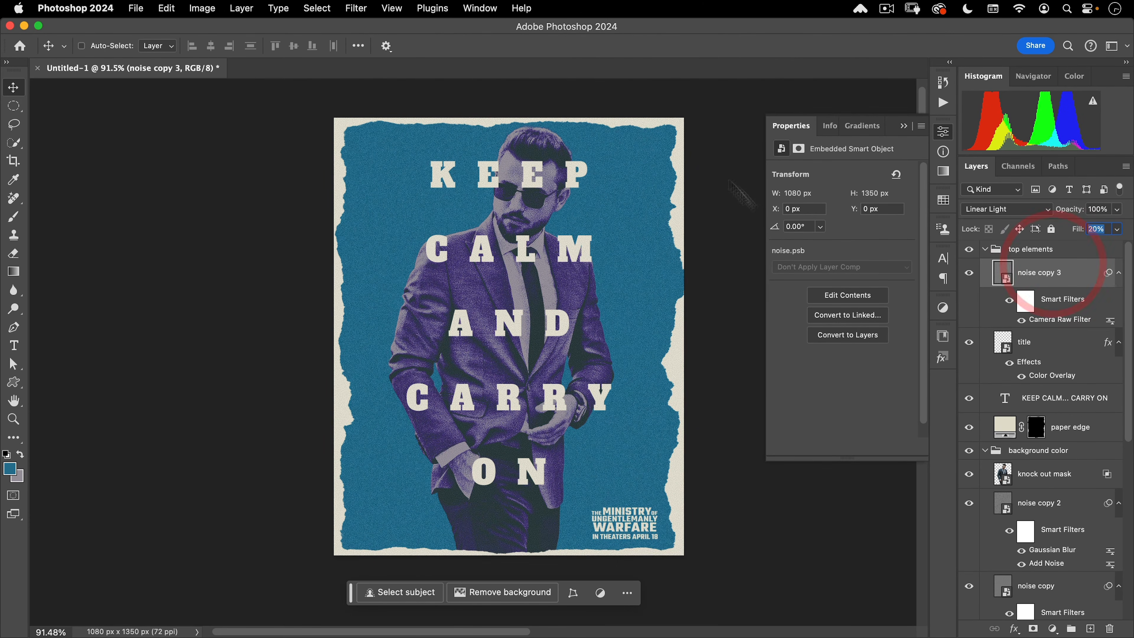
left_click_drag(672, 136, 772, 90)
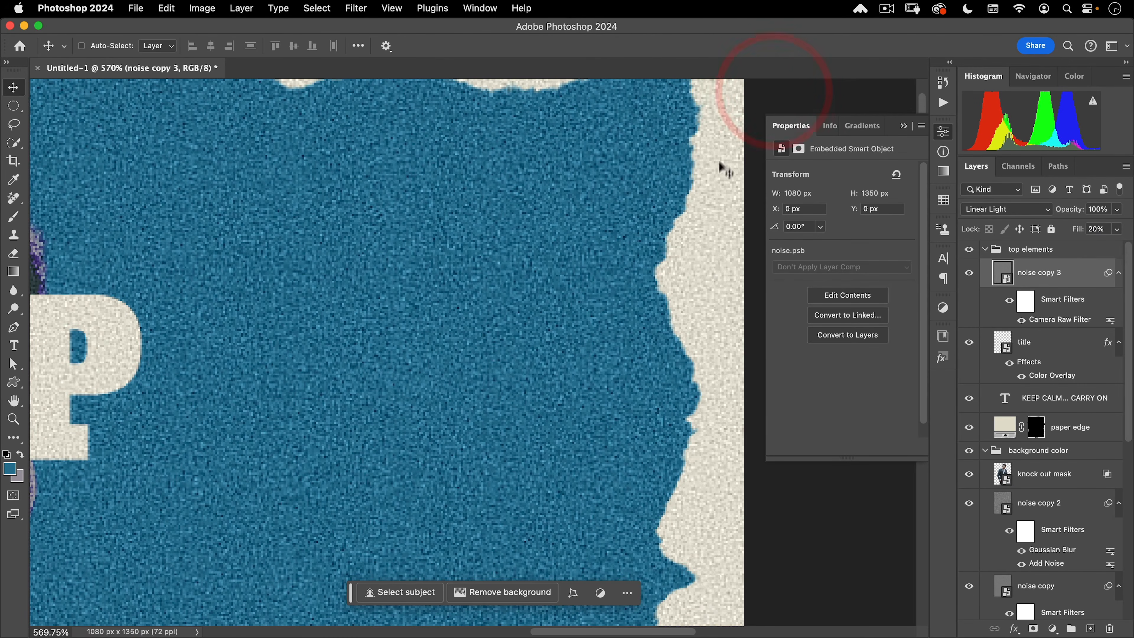
left_click_drag(460, 348, 586, 274)
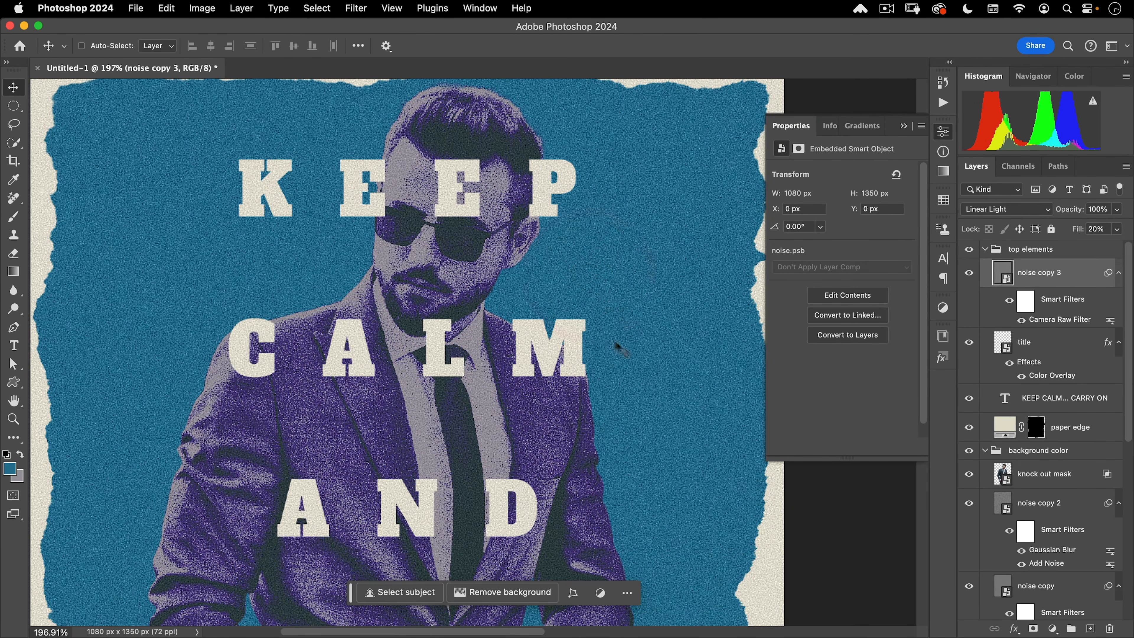
Duplicate the SUBJECT layer and move the copy above the top elements group with its fill at 0%.
left_click_drag(607, 435, 601, 340)
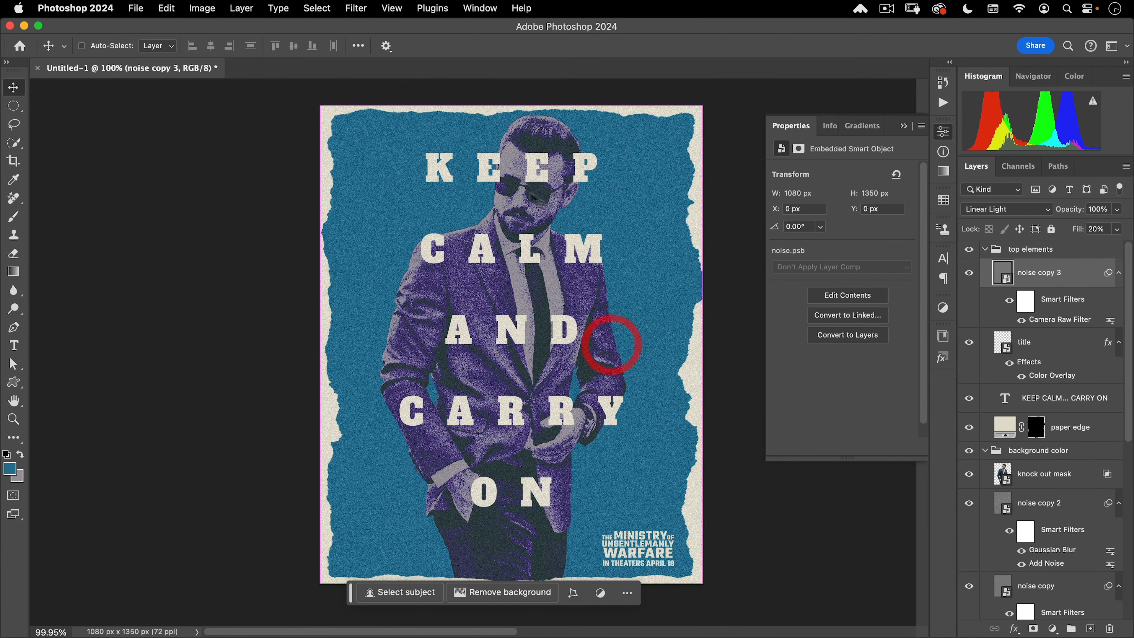
left_click_drag(551, 430, 528, 418)
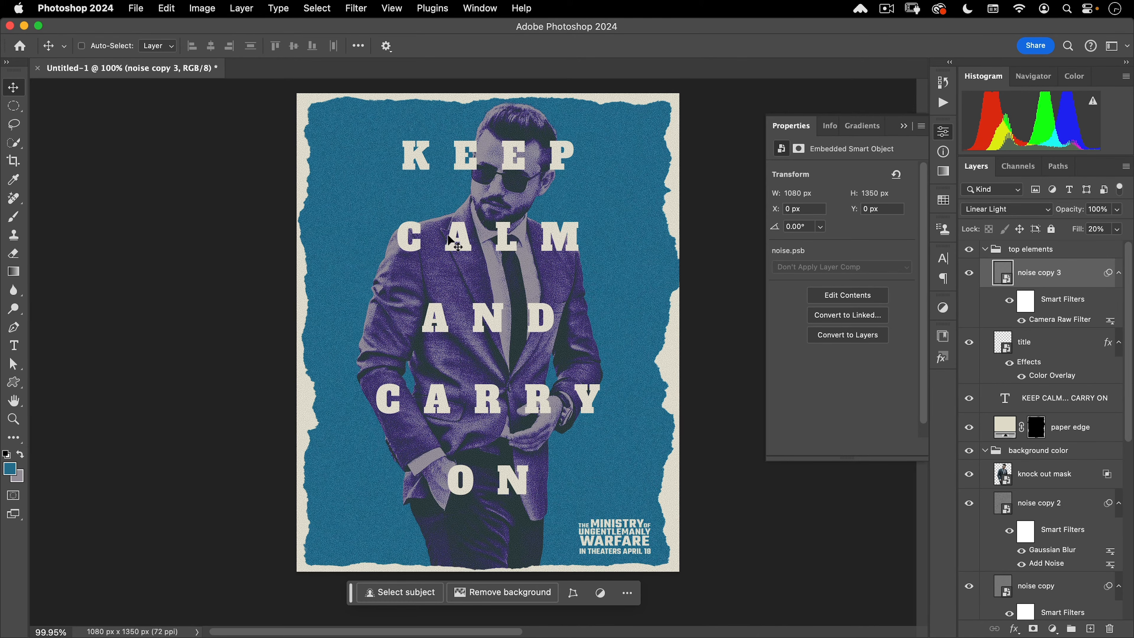
left_click(1028, 480)
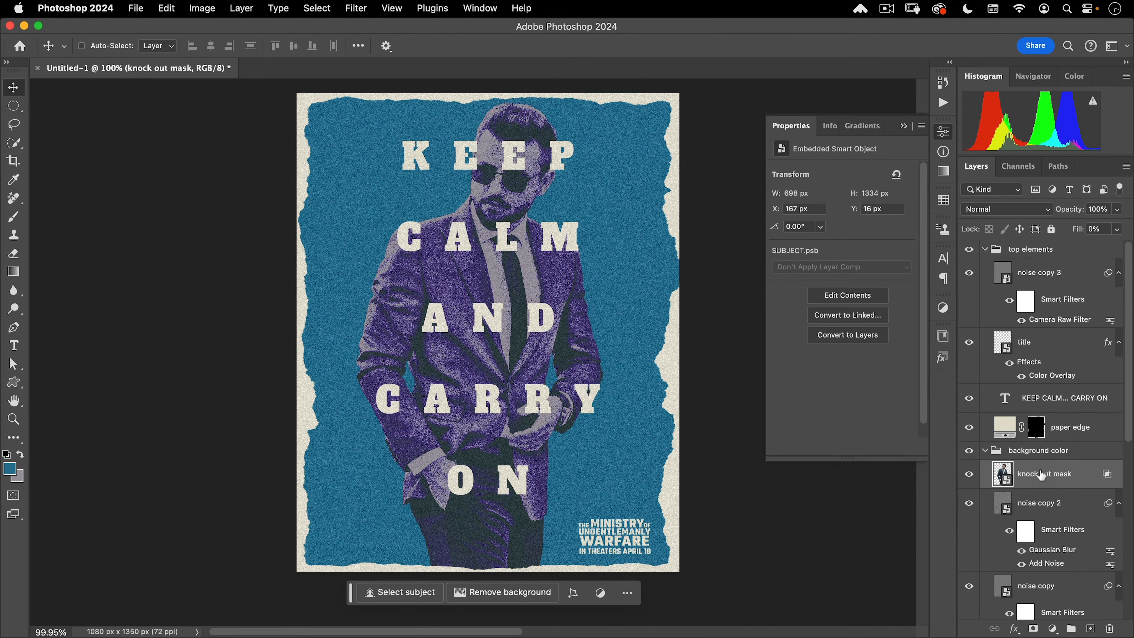
scroll(1041, 513, "down", 10)
left_click(1026, 586)
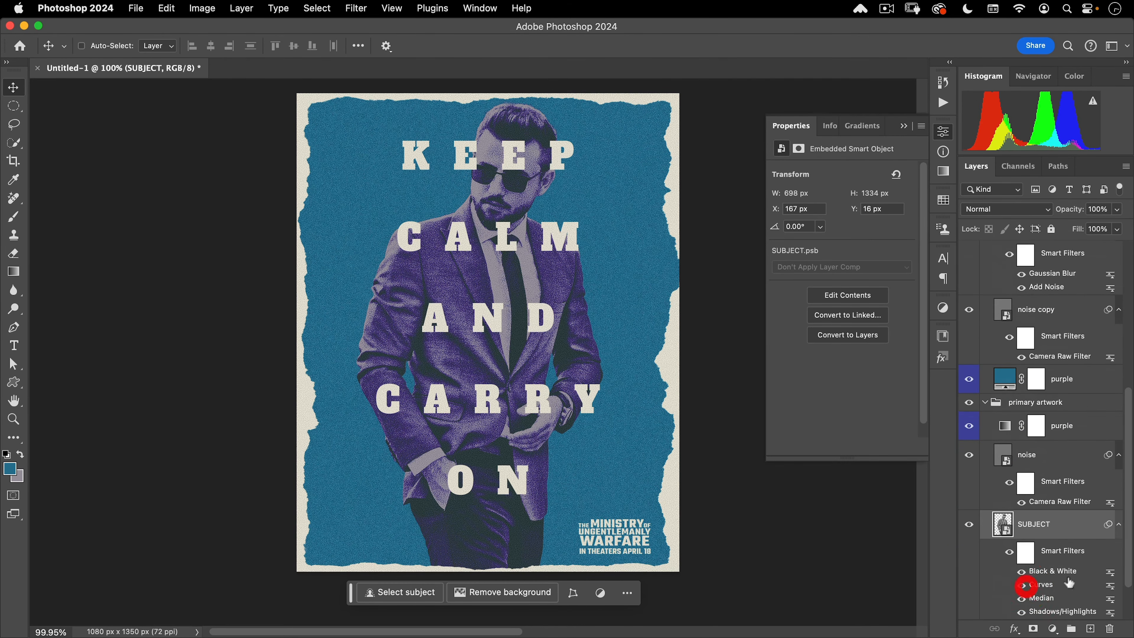
key("super+j")
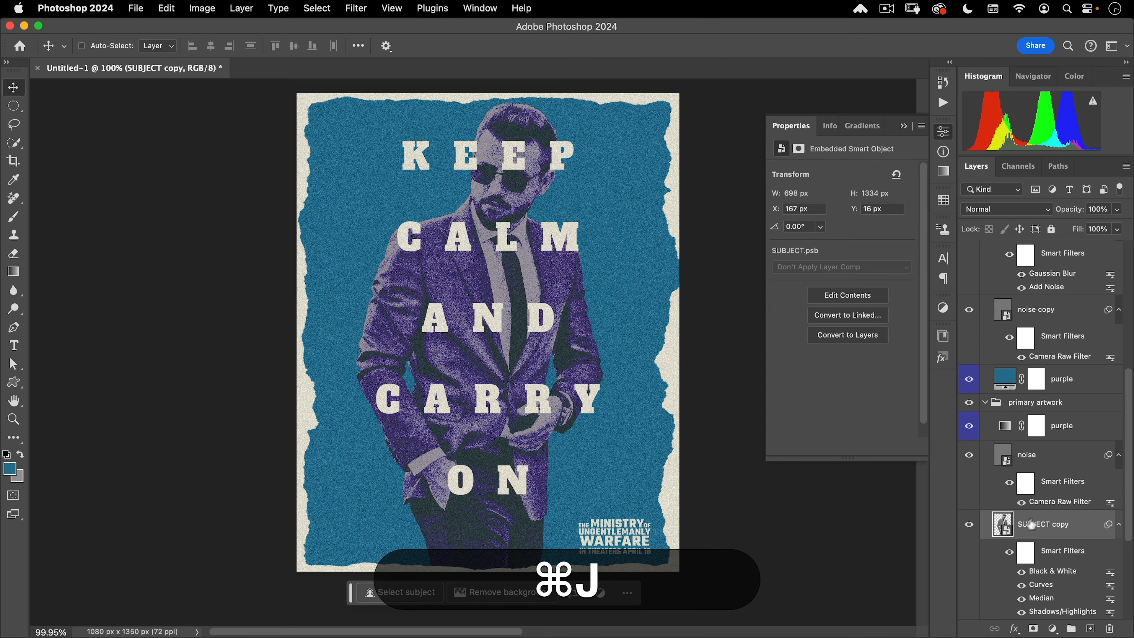
left_click_drag(1030, 524, 848, 216)
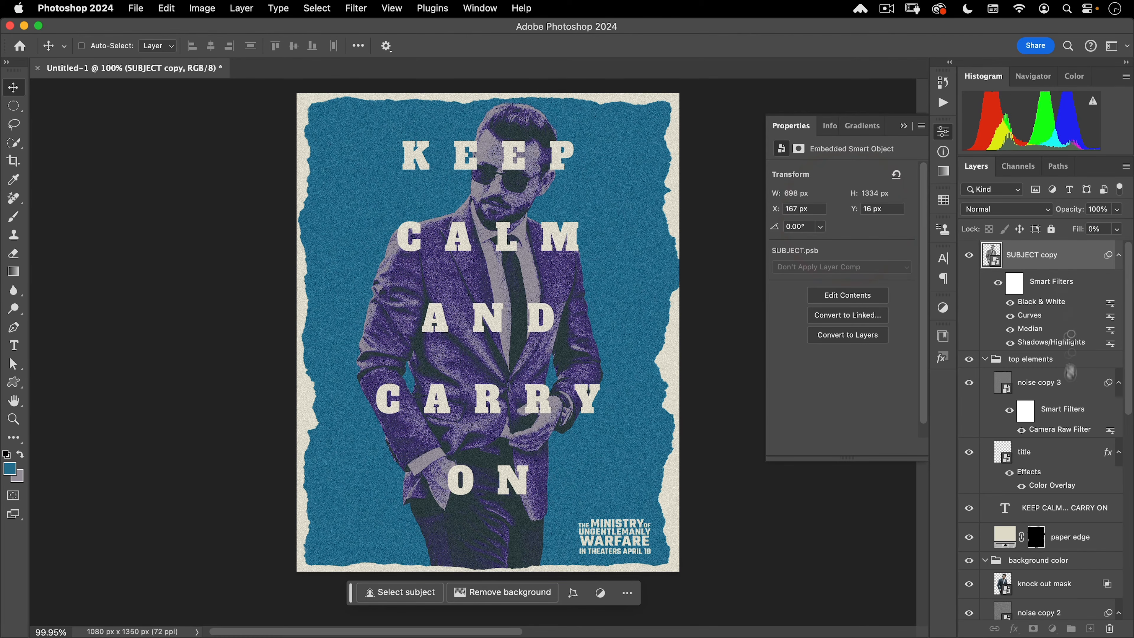
Remove the smart filters from the SUBJECT copy and rename the layer "replace me".
left_click(1118, 614)
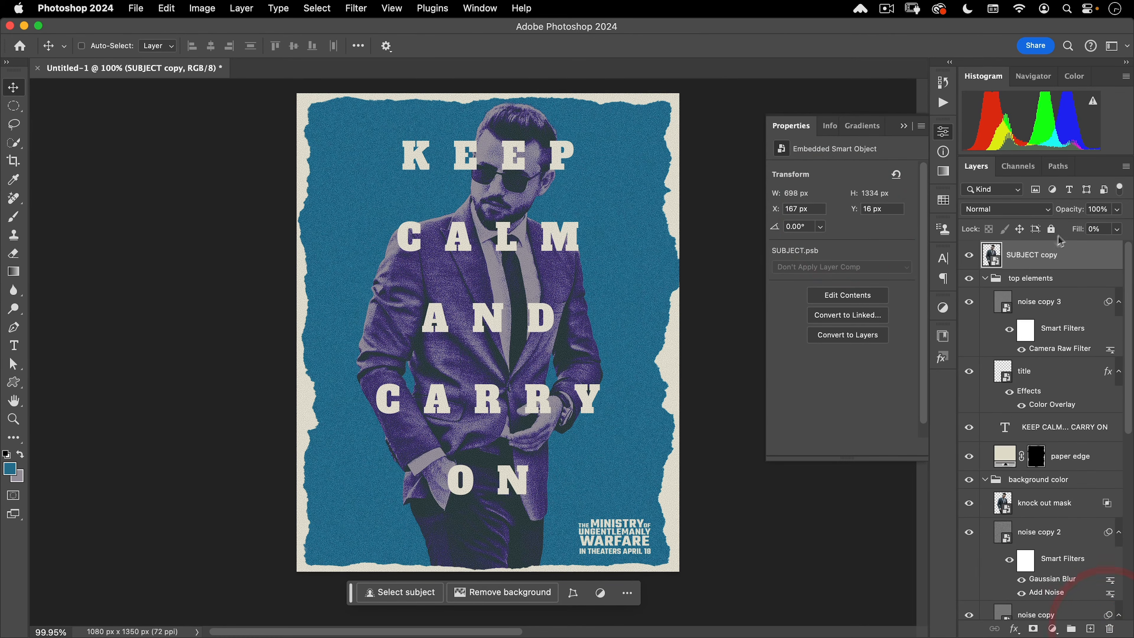
double_click(1025, 256)
type("repla")
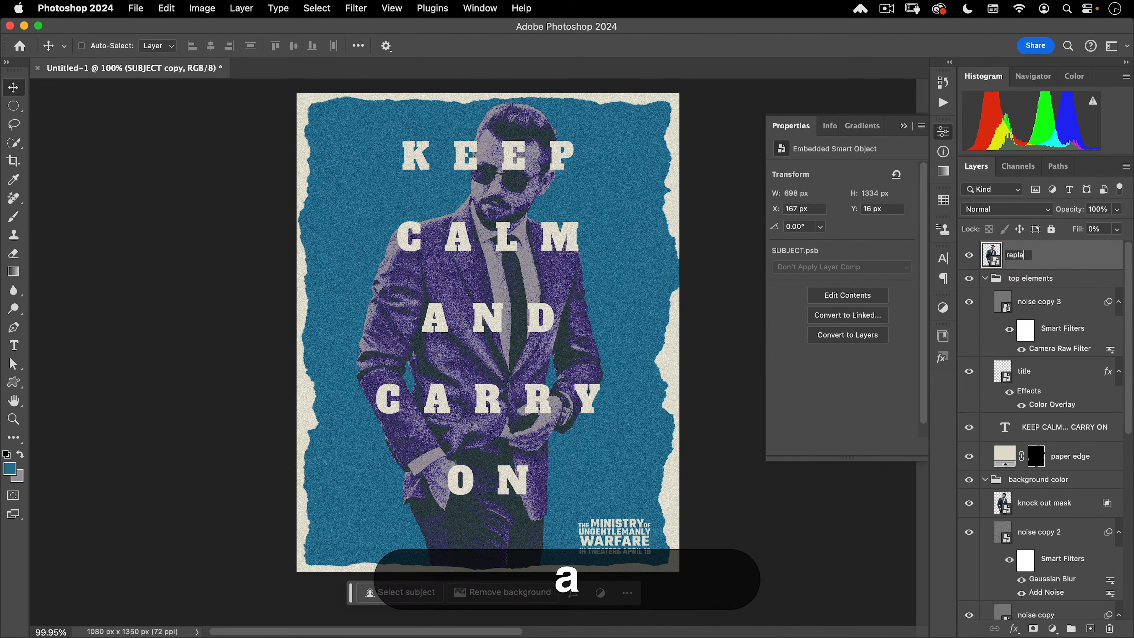
type("ce men")
key("BackSpace")
key("Return")
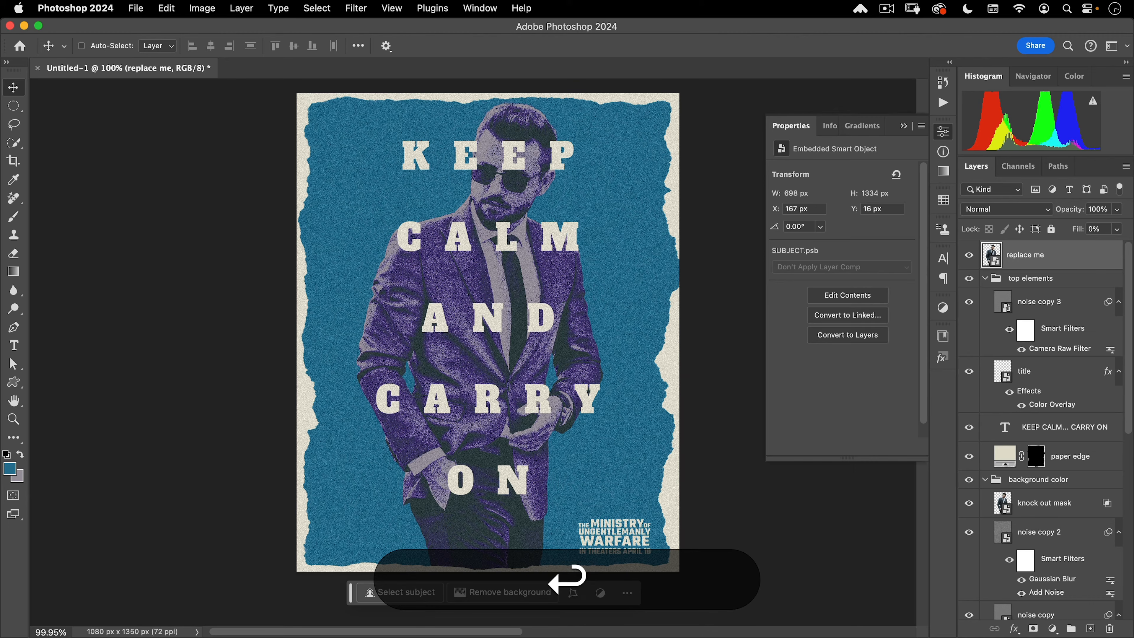
Collapse the top elements, background color and primary artwork groups.
left_click(985, 279)
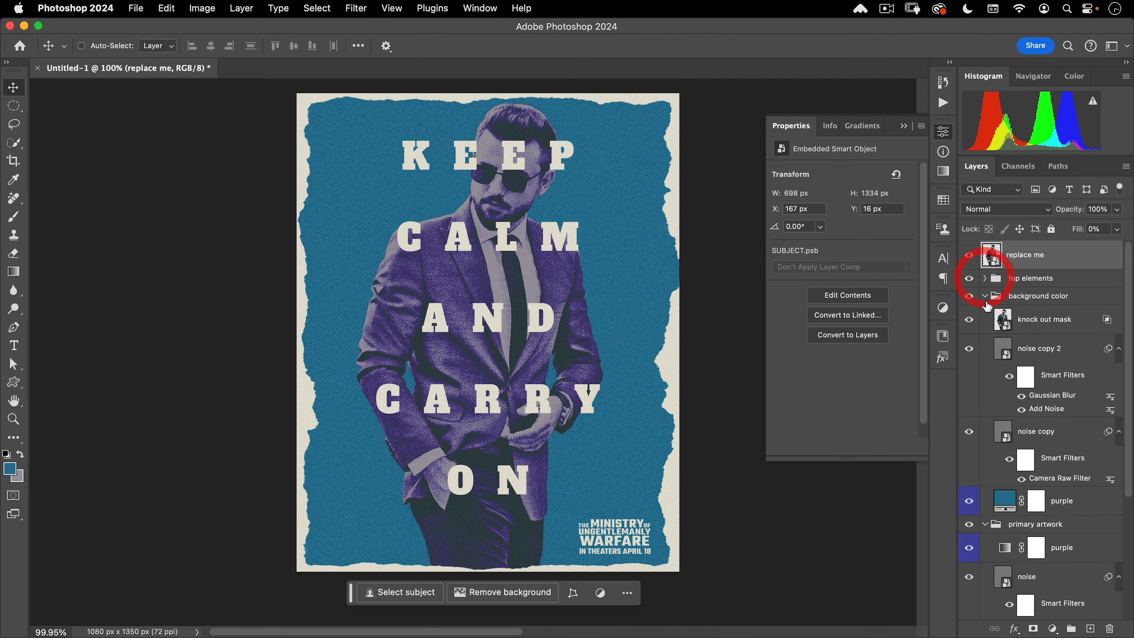
left_click(985, 296)
left_click(986, 313)
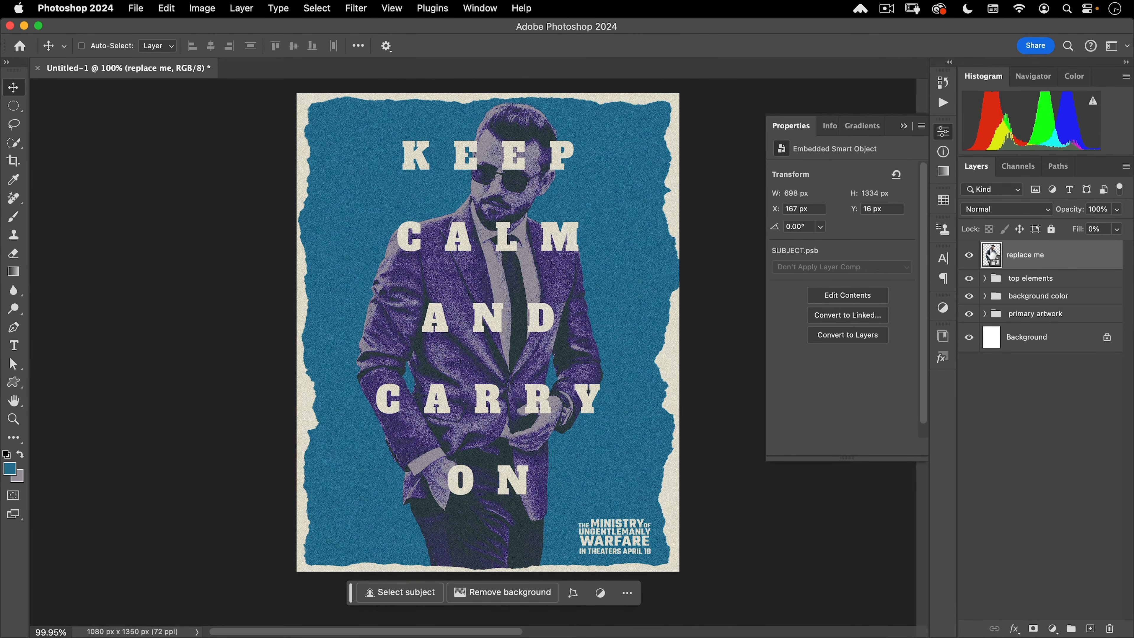
Open the contents of the replace me smart object, and open the assets photo whose file name ends in tPUh_fVtzVo-unsplash.jpg.
double_click(991, 254)
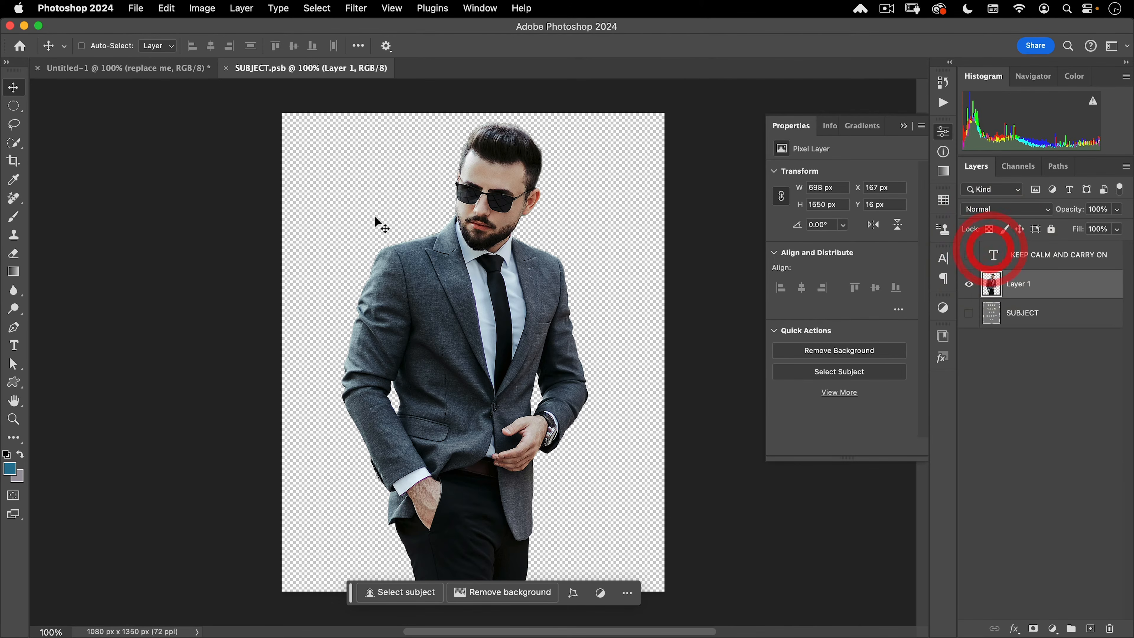
left_click(131, 9)
left_click(129, 36)
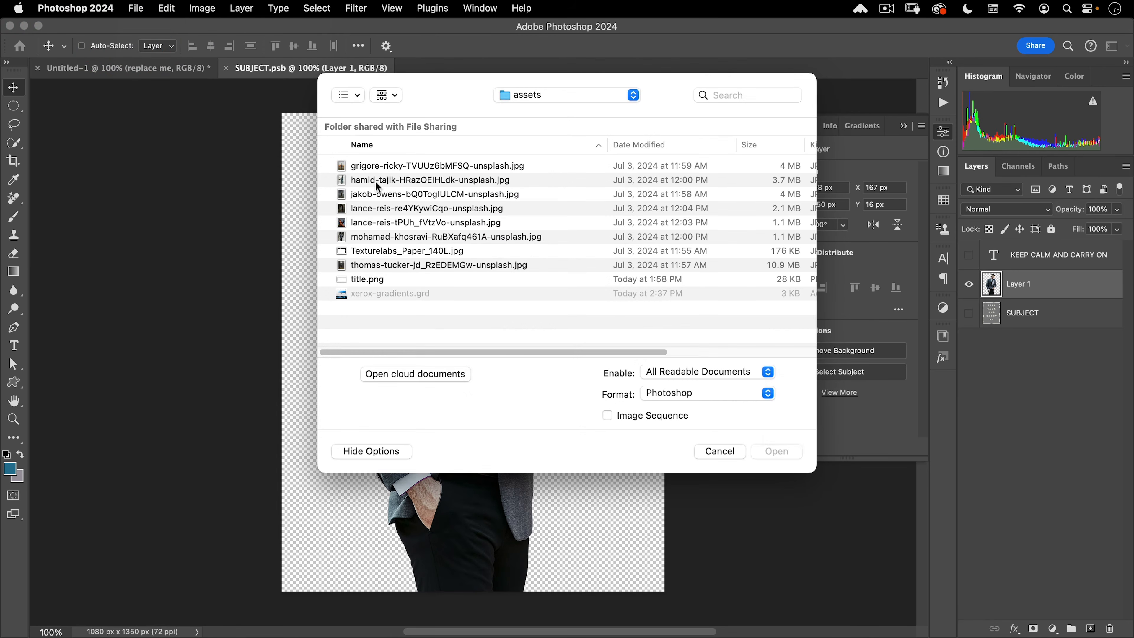
left_click(383, 168)
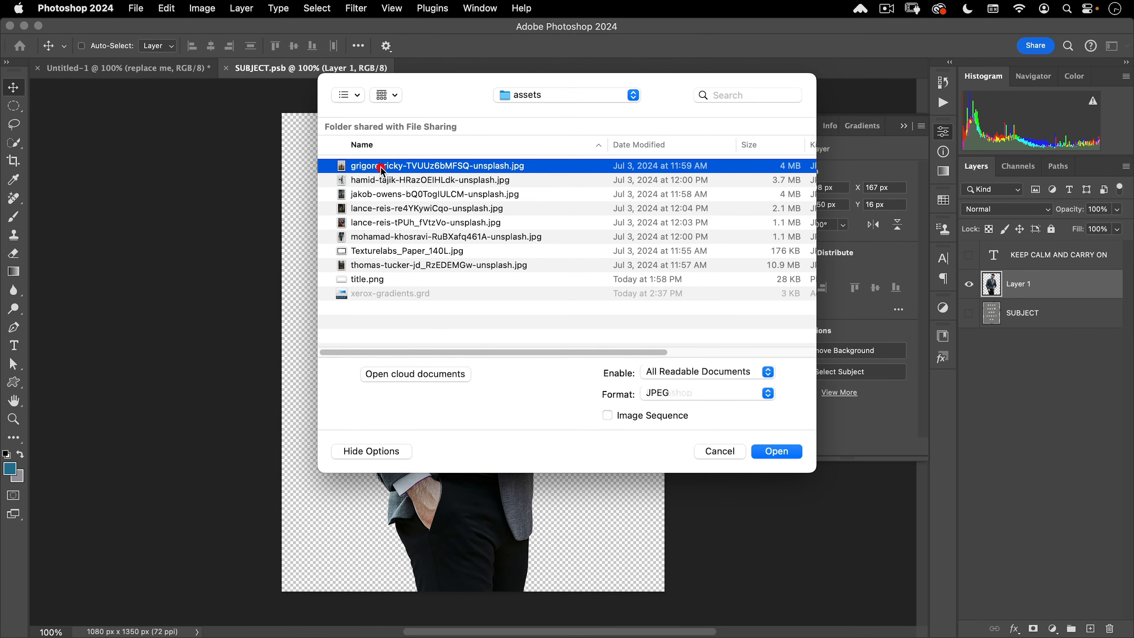
left_click(382, 223)
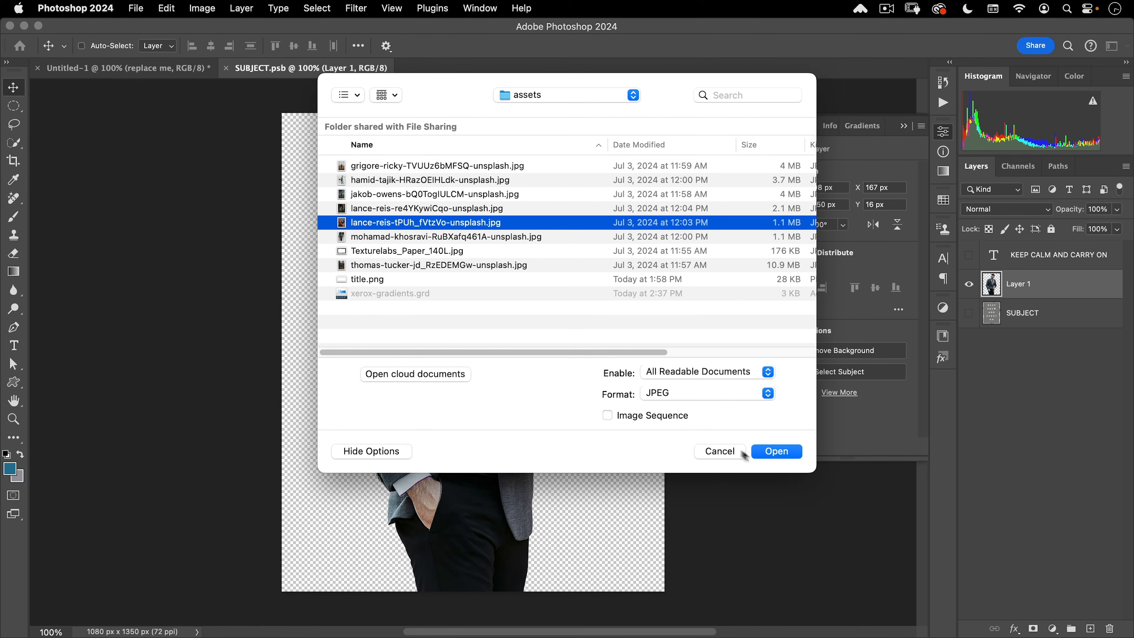
left_click(770, 455)
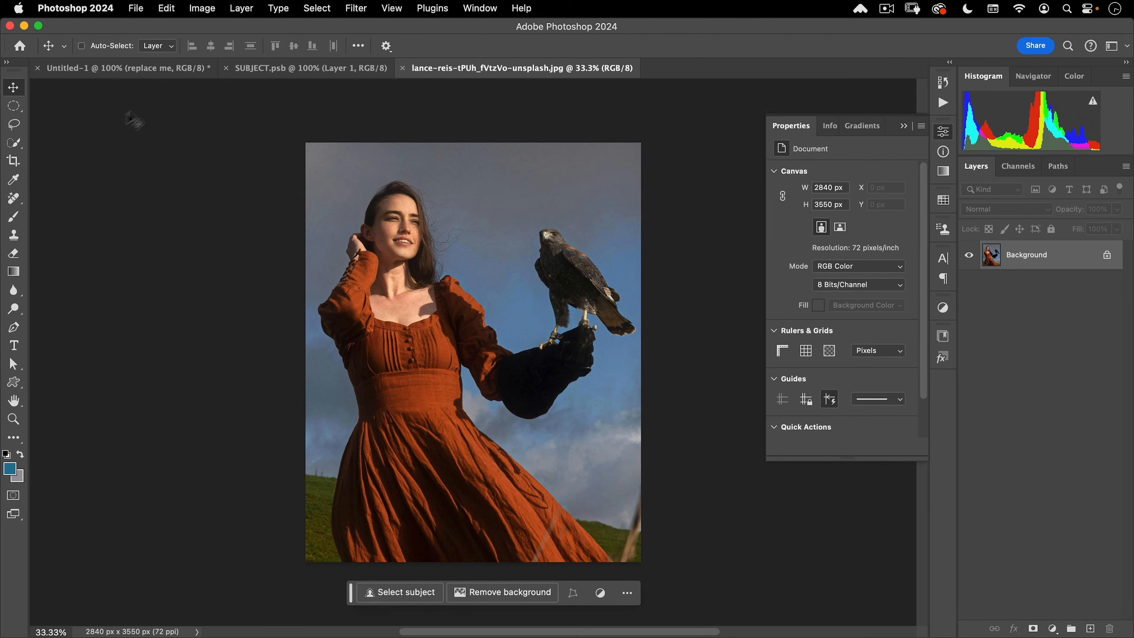
Select the woman and bird in the photo with Select Subject, using Cloud (Detailed results) processing.
left_click(13, 142)
left_click(454, 46)
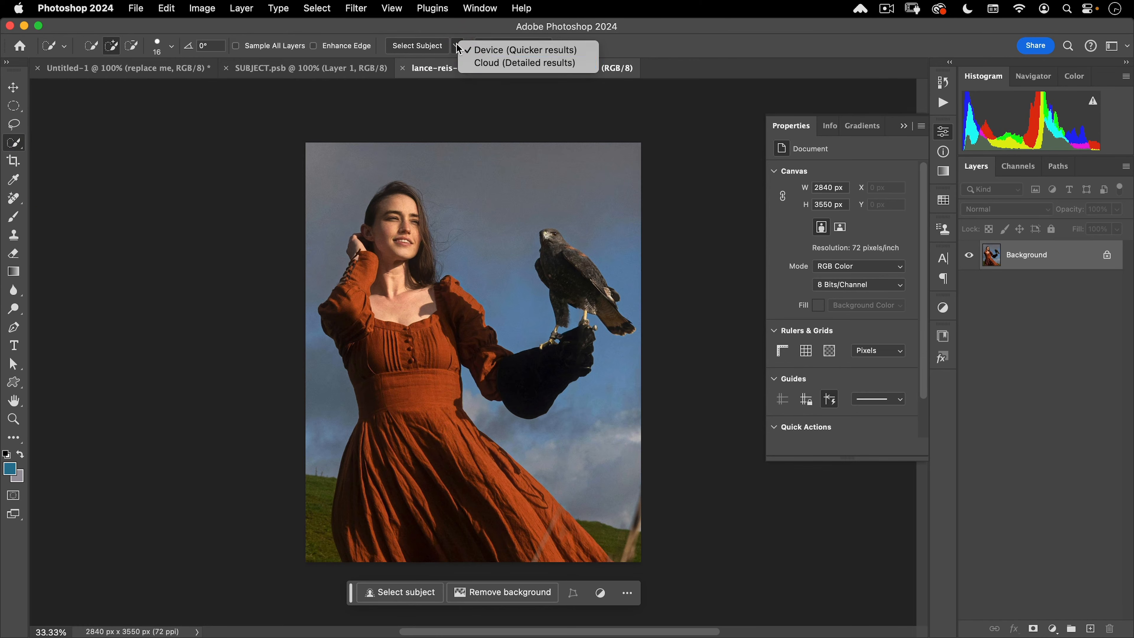
left_click(462, 63)
left_click(416, 46)
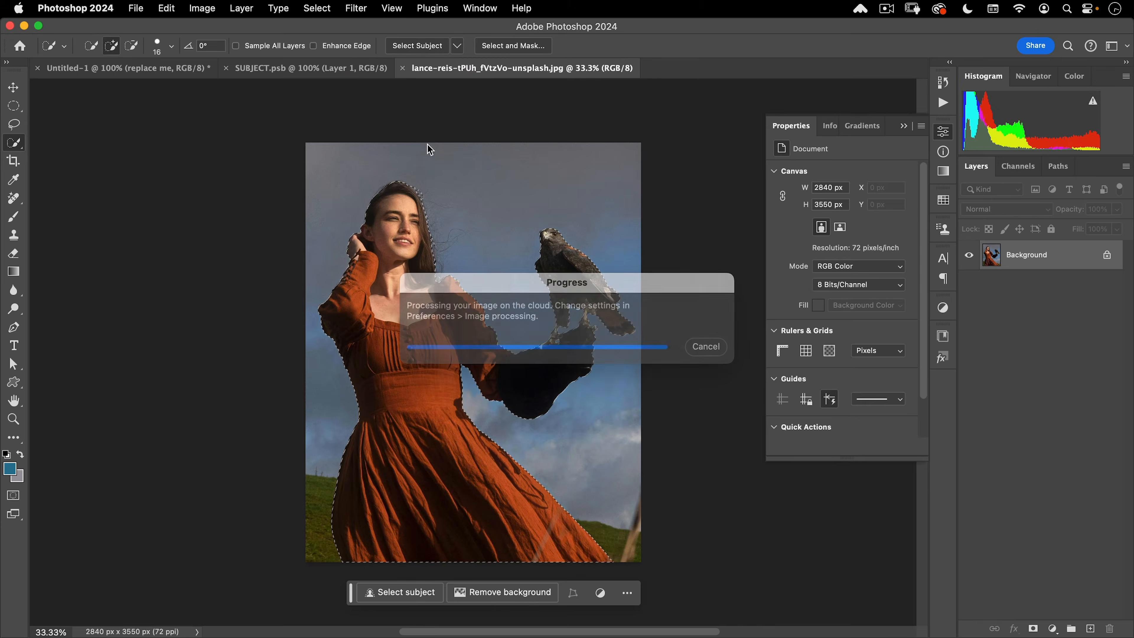
Copy the selected subject, close the photo, and paste it above Layer 1 in SUBJECT.psb.
key("super+c")
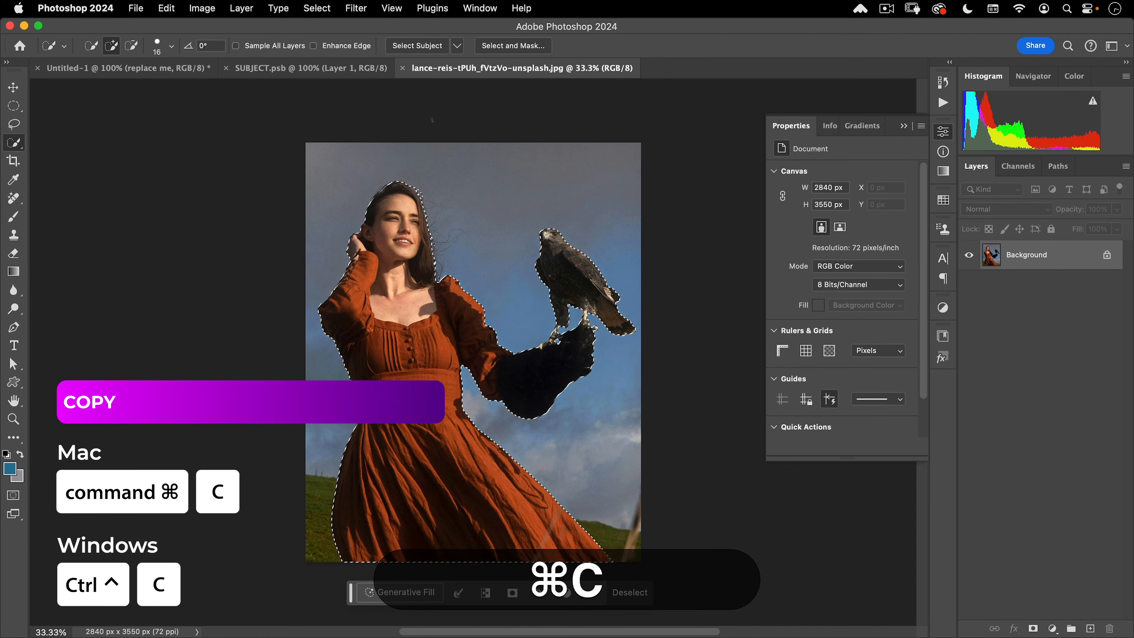
left_click(402, 68)
key("super+v")
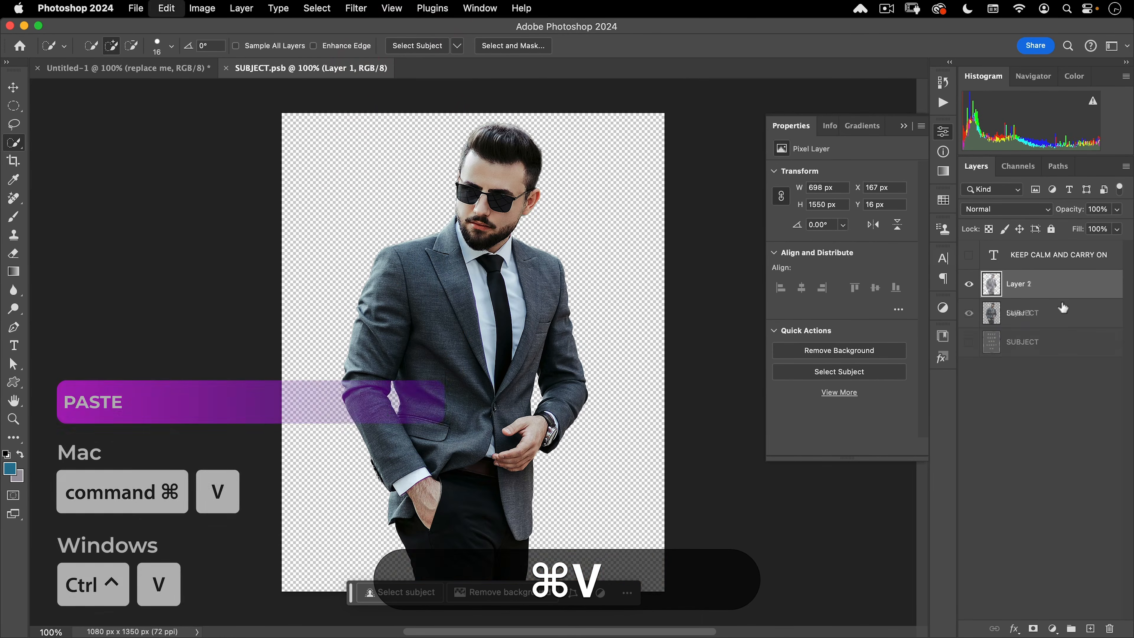
key("v")
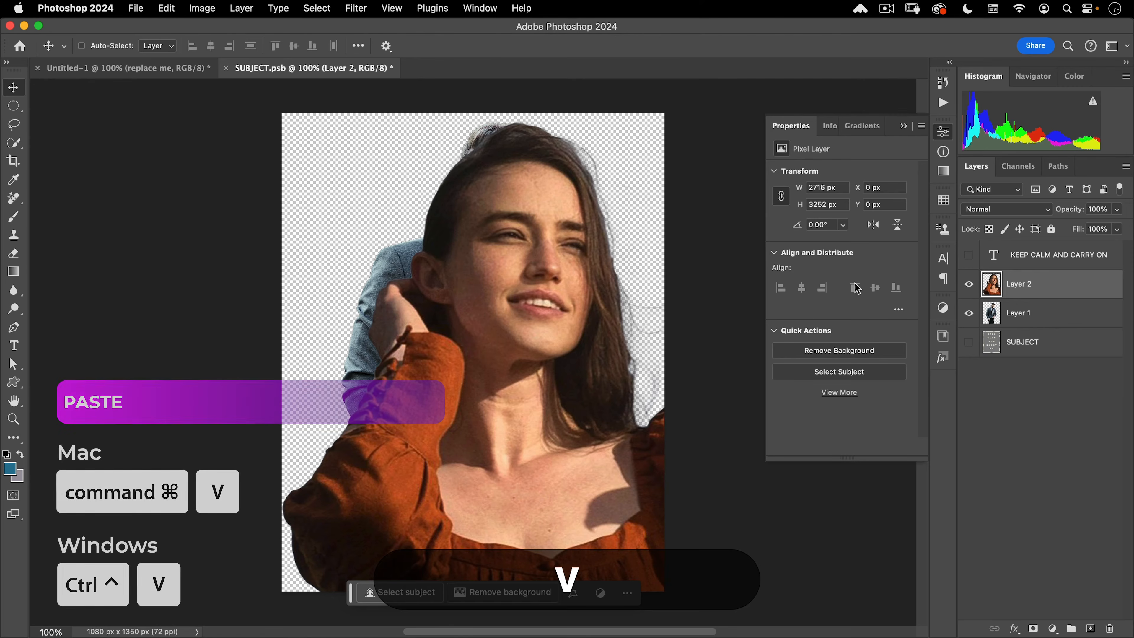
Show the lettering and SUBJECT reference layers, and scale the pasted woman to about 38.57%, fitting her to the canvas width and lower edge.
left_click(968, 254)
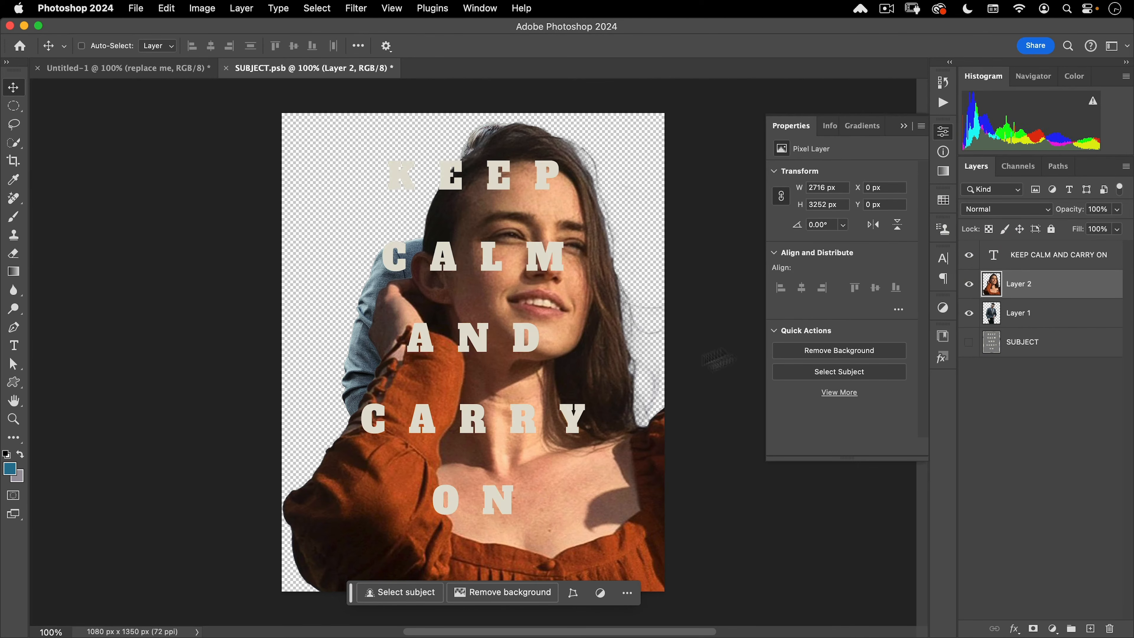
left_click(968, 342)
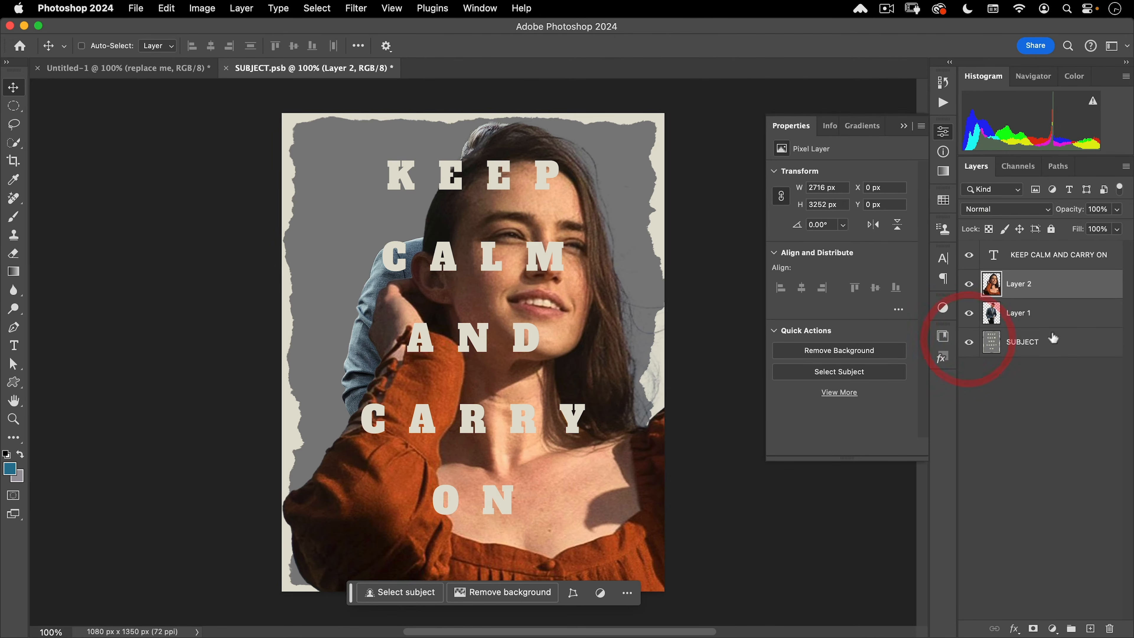
key("super+t")
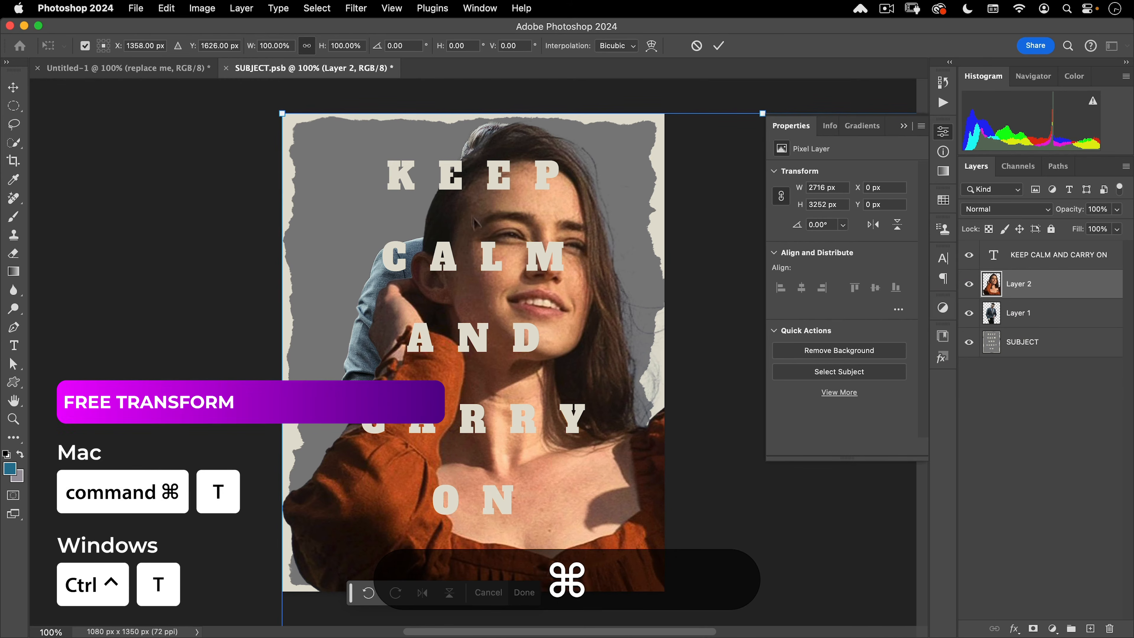
left_click_drag(530, 227, 458, 317)
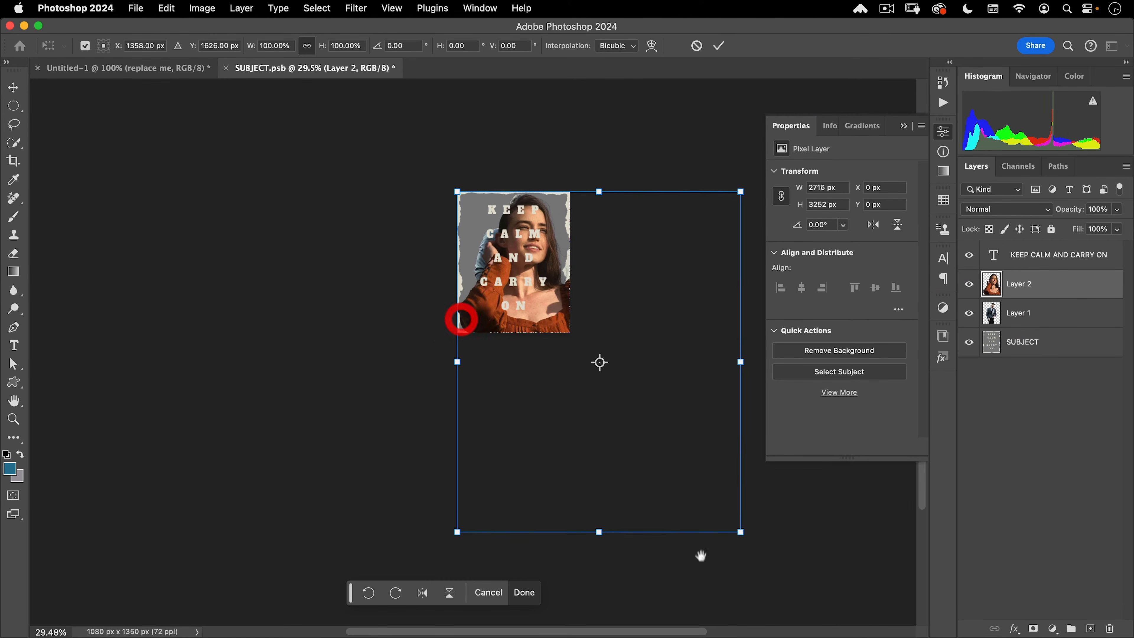
left_click_drag(740, 533, 560, 218)
left_click(530, 360)
left_click(587, 266)
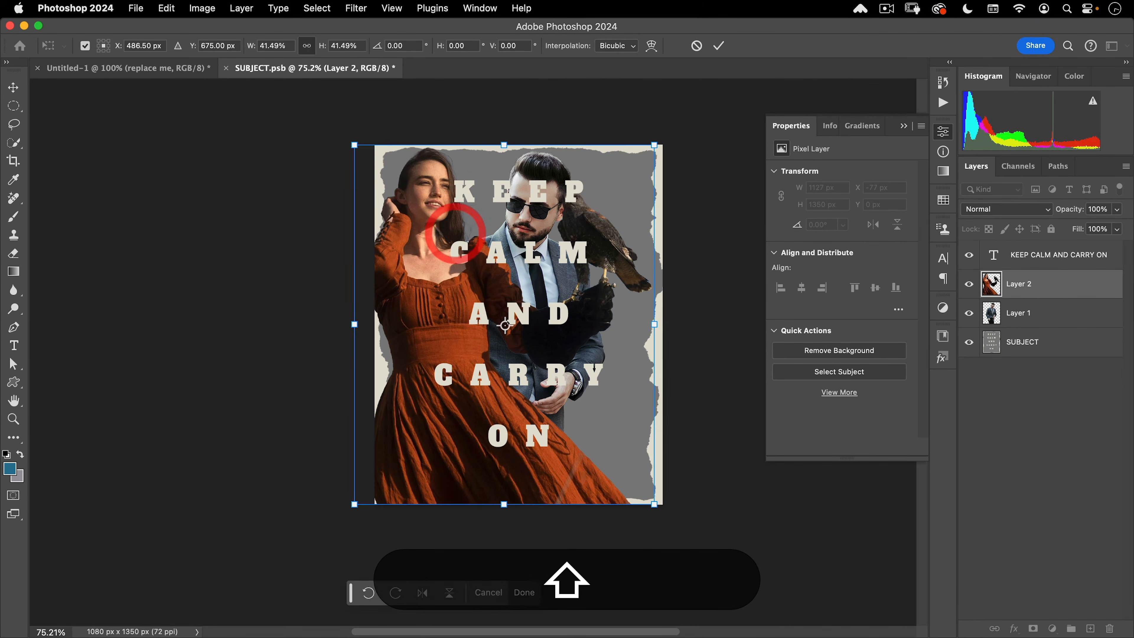
left_click_drag(362, 148, 379, 167)
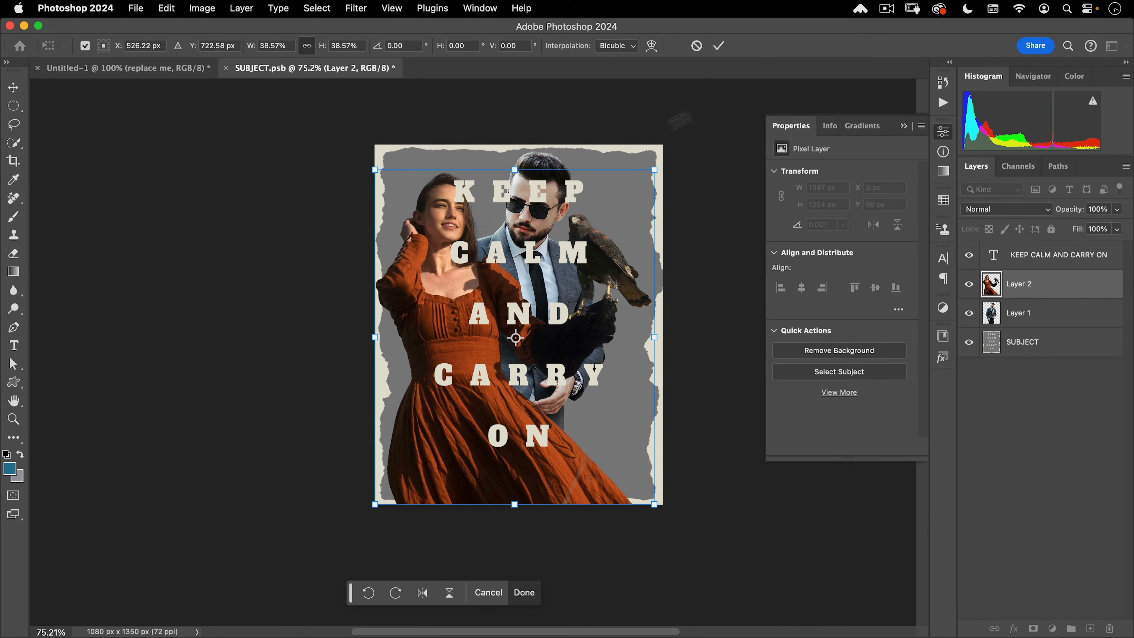
left_click(724, 47)
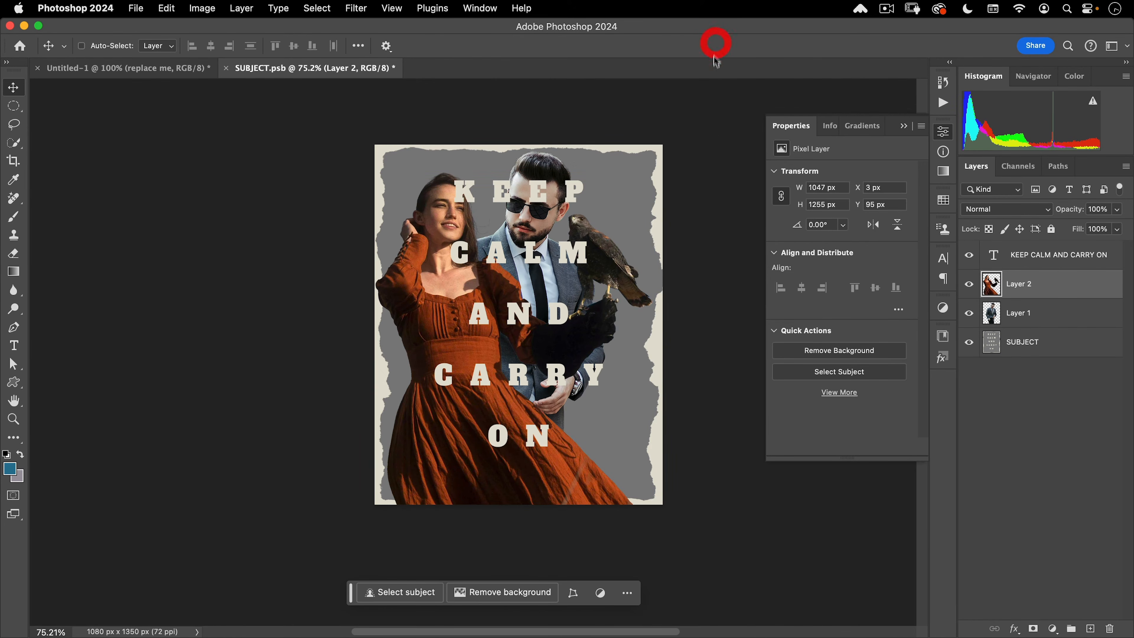
Hide Layer 1, the SUBJECT reference and the lettering, and save and close SUBJECT.psb with only Layer 2 visible.
left_click(969, 313)
left_click(969, 342)
left_click(969, 254)
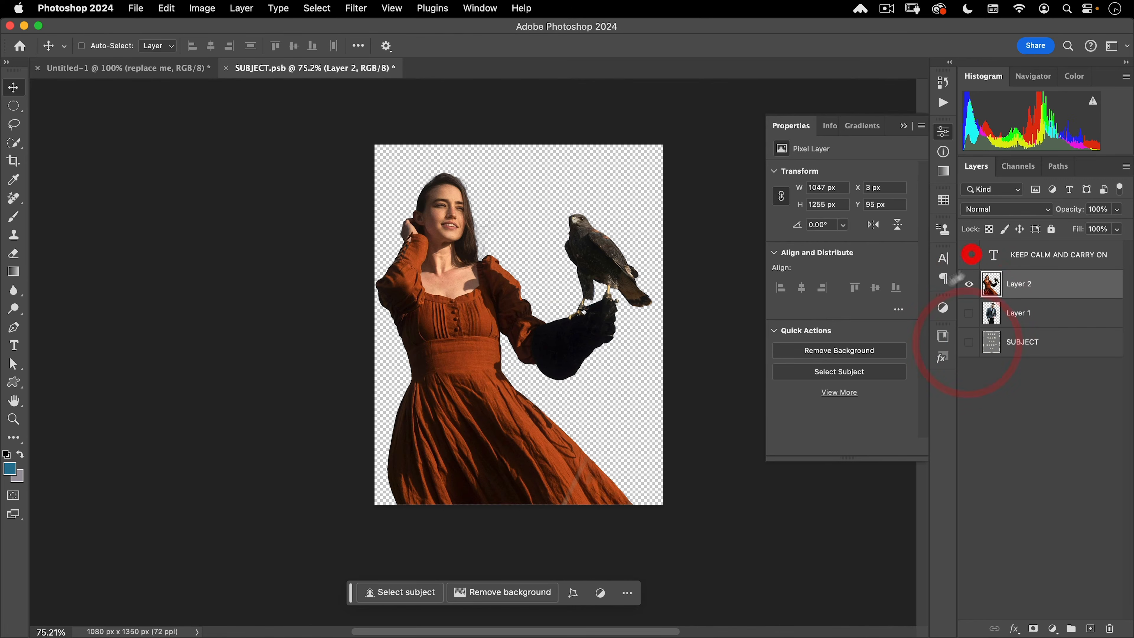
left_click(226, 68)
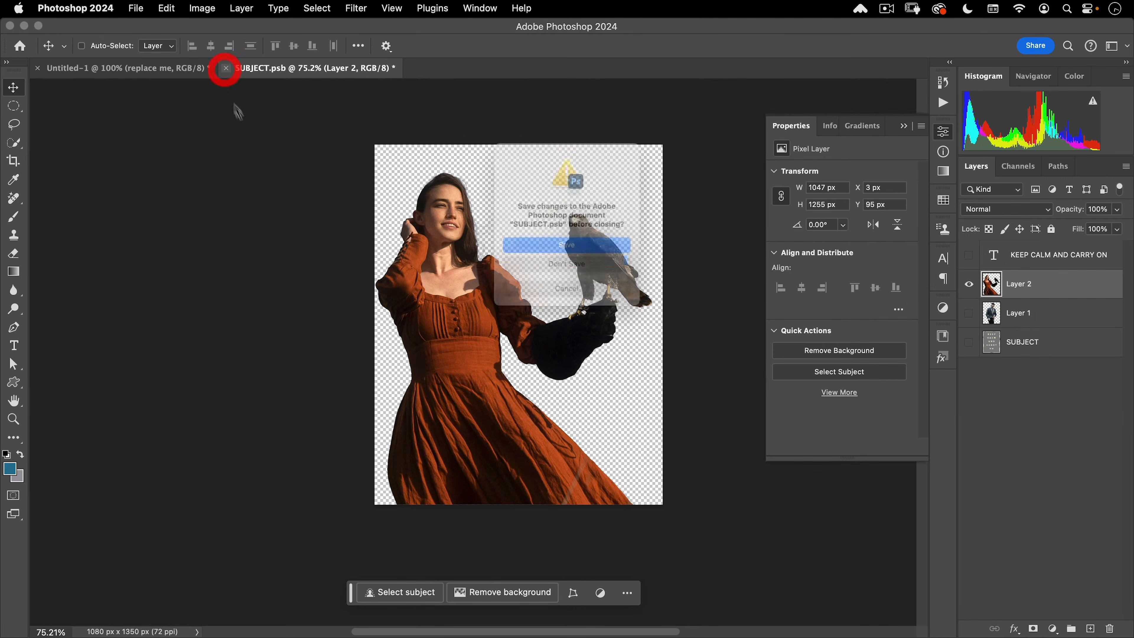
left_click(577, 250)
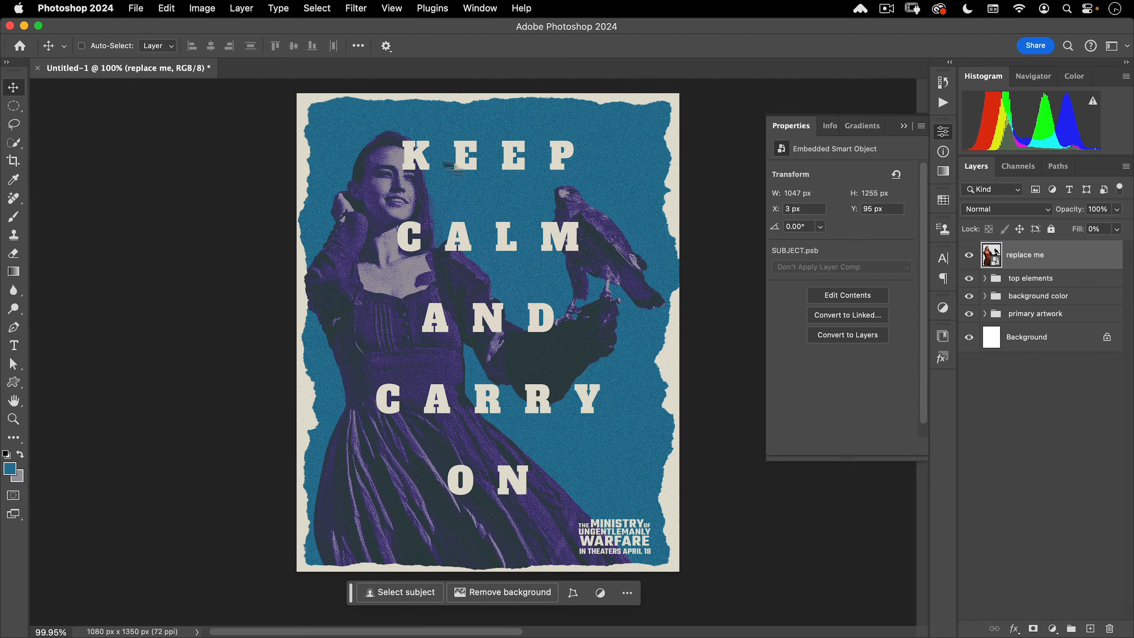
Brighten the SUBJECT smart object's Curves filter by raising the midtone point from input 128 to output 164.
left_click(985, 316)
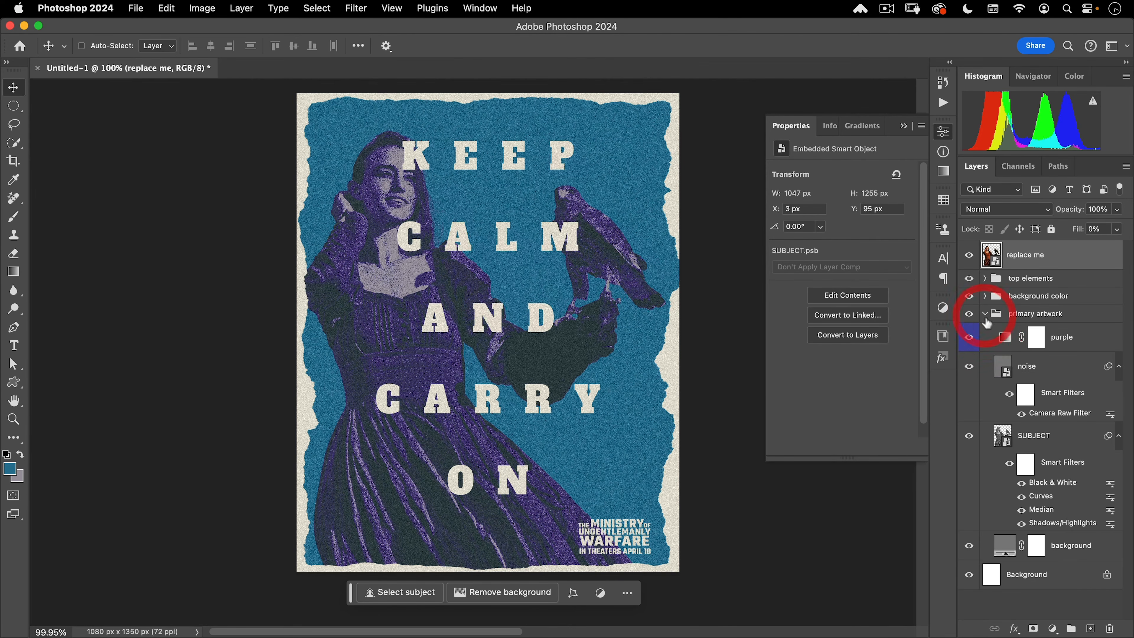
double_click(1044, 497)
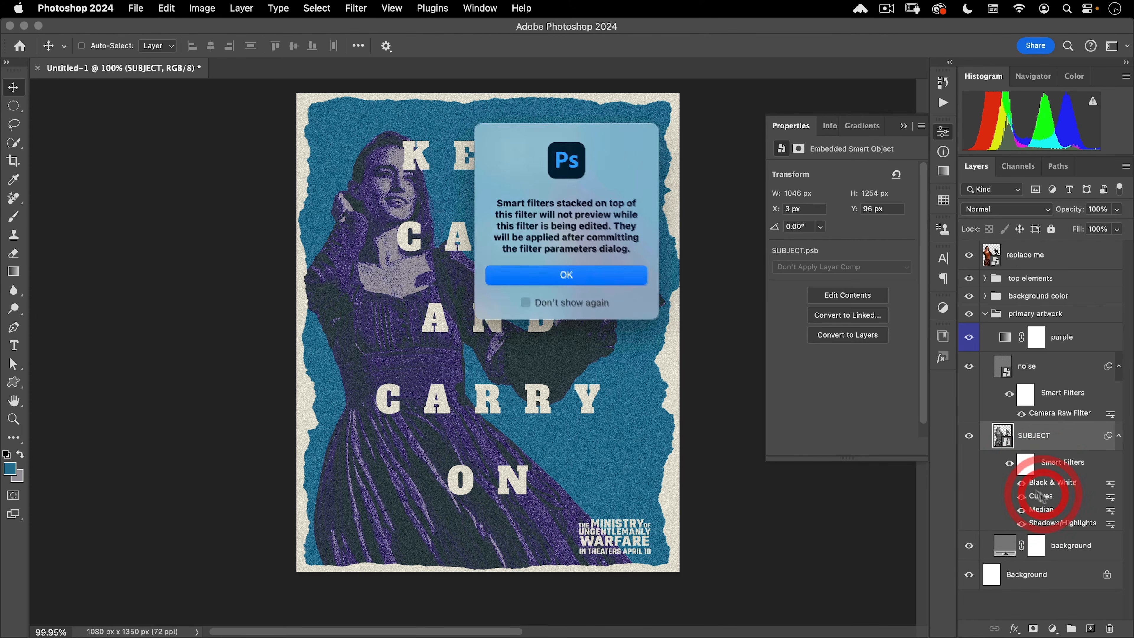
left_click(601, 279)
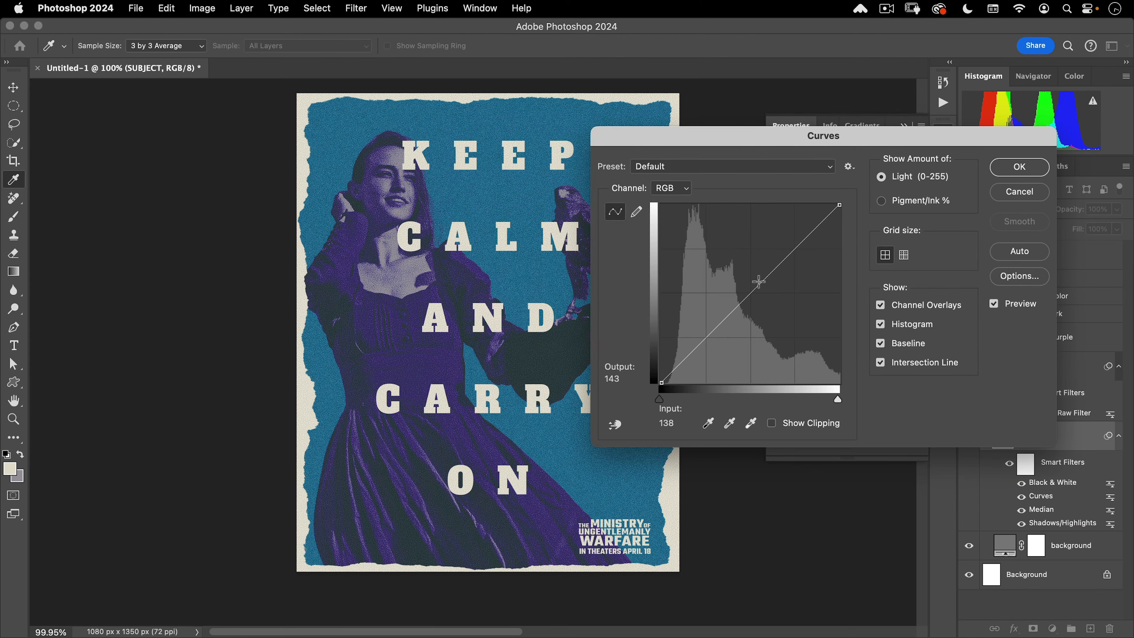
left_click_drag(748, 295, 750, 268)
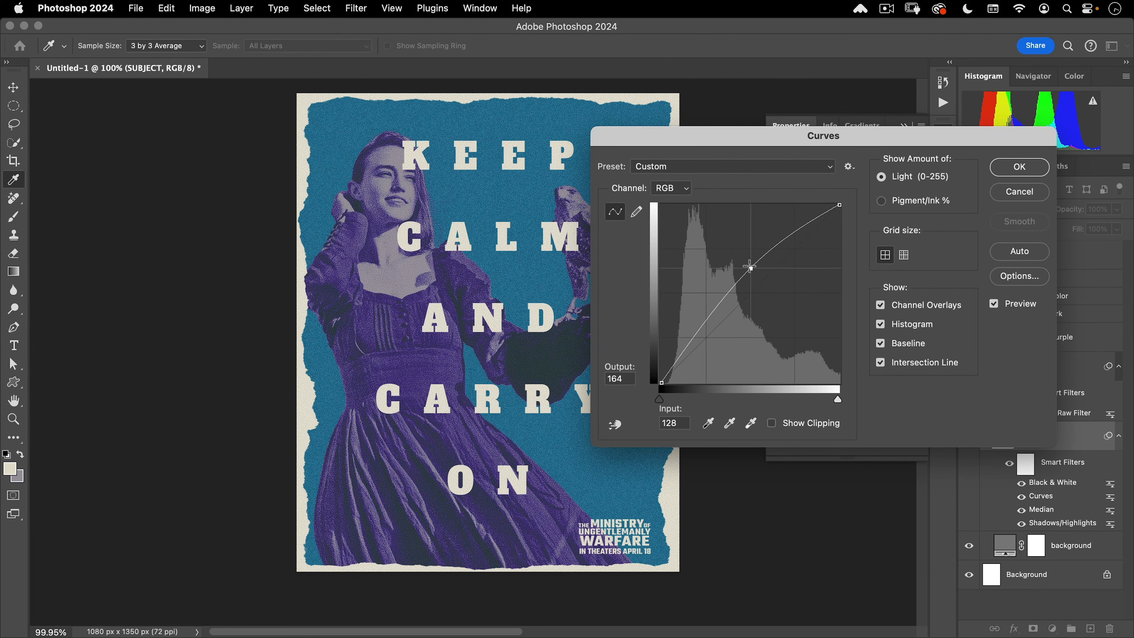
left_click(750, 267)
left_click(1021, 167)
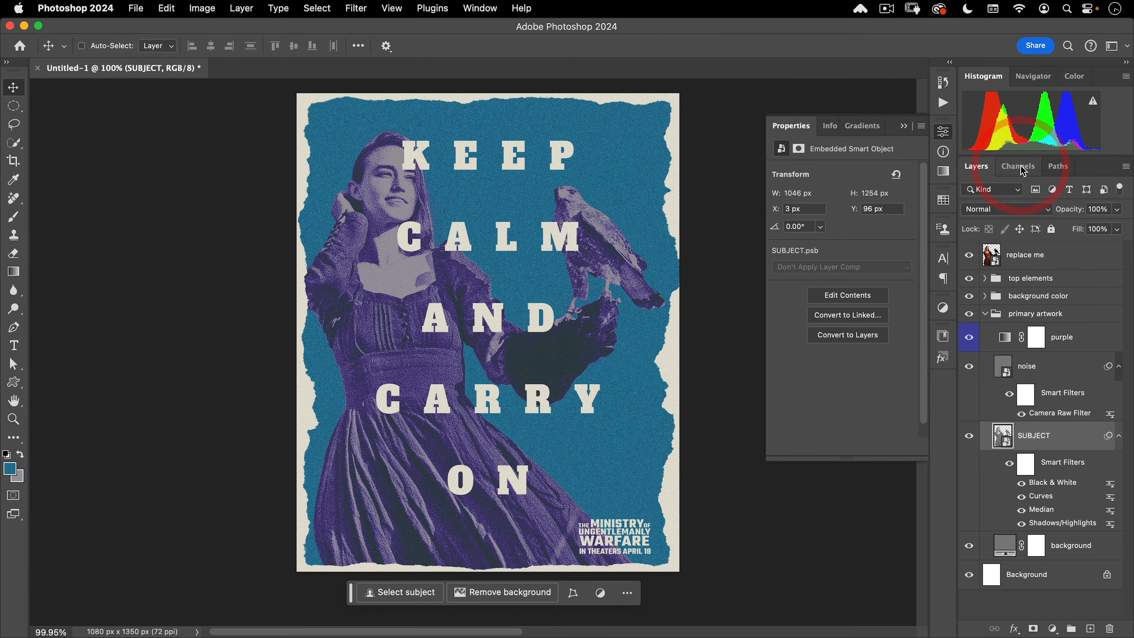
left_click(943, 132)
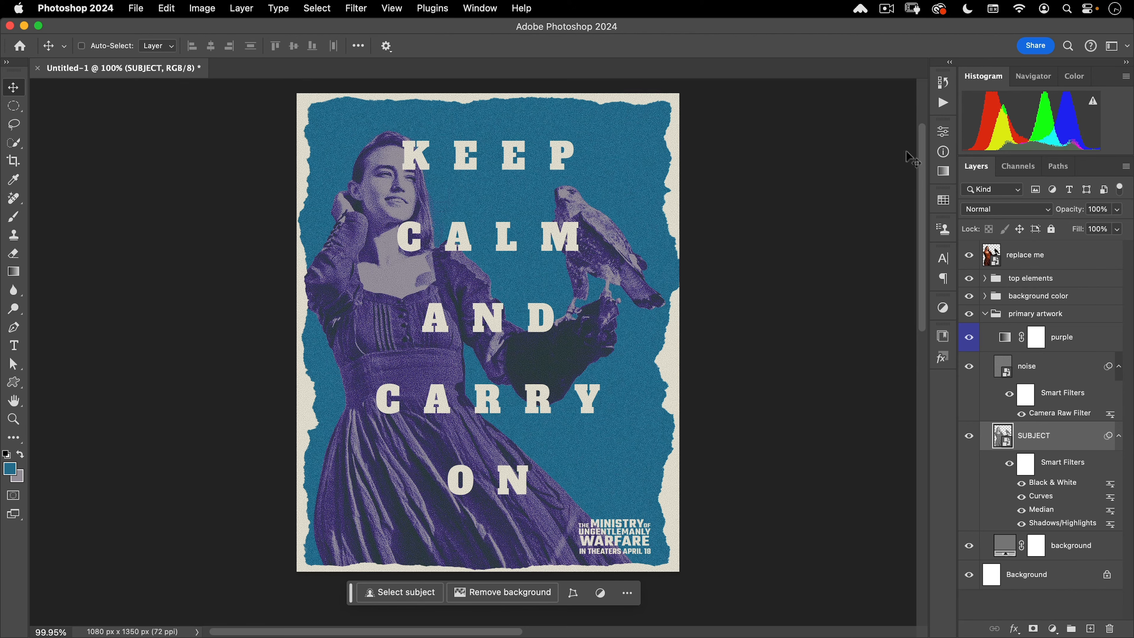
Add a Gradient Map adjustment layer above the purple gradient map in the primary artwork group.
left_click(1007, 337)
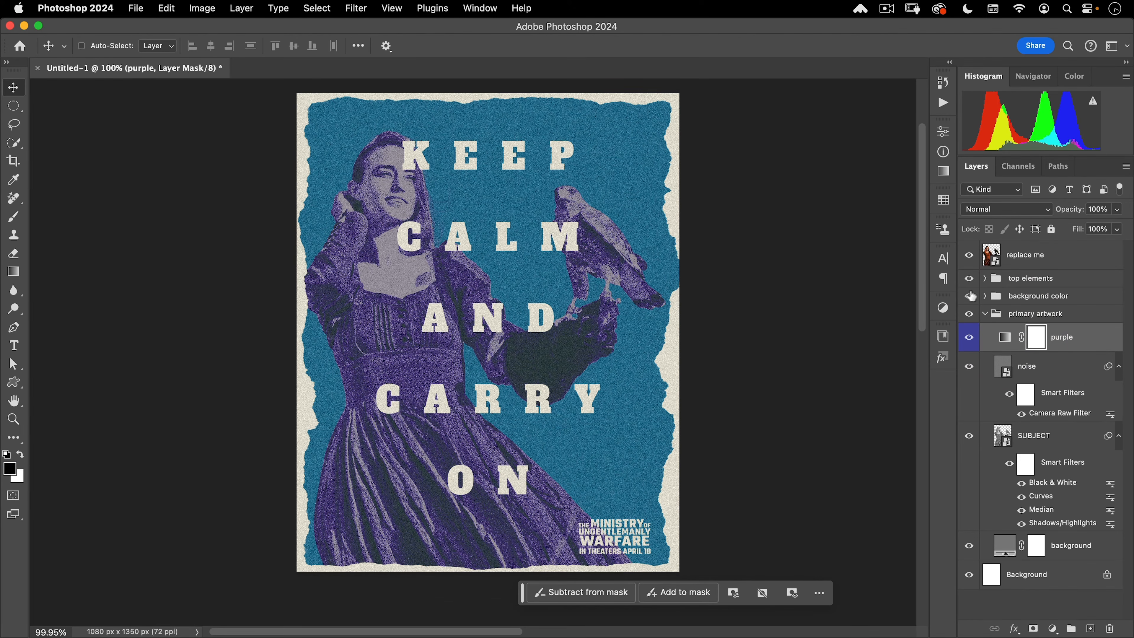
left_click(985, 296)
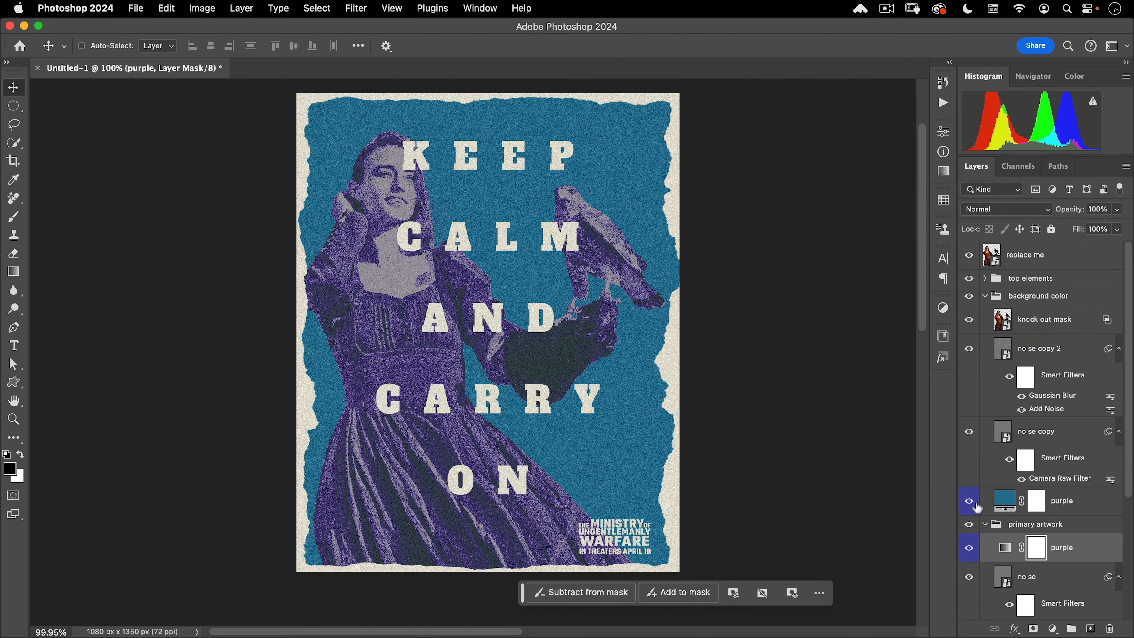
scroll(1038, 466, "down", 3)
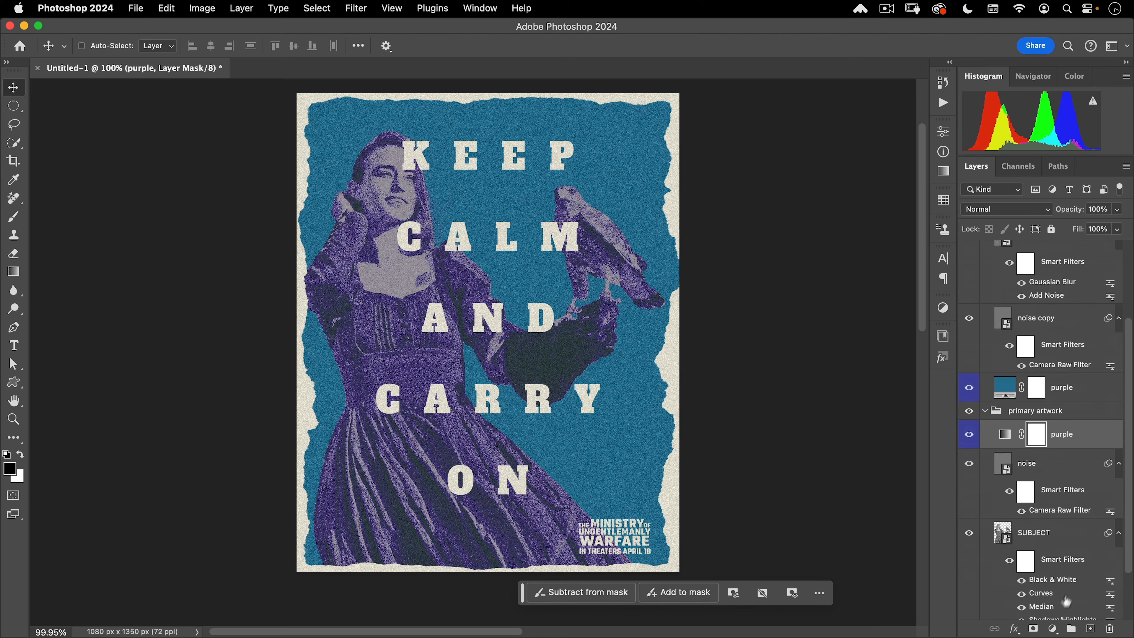
left_click(1052, 628)
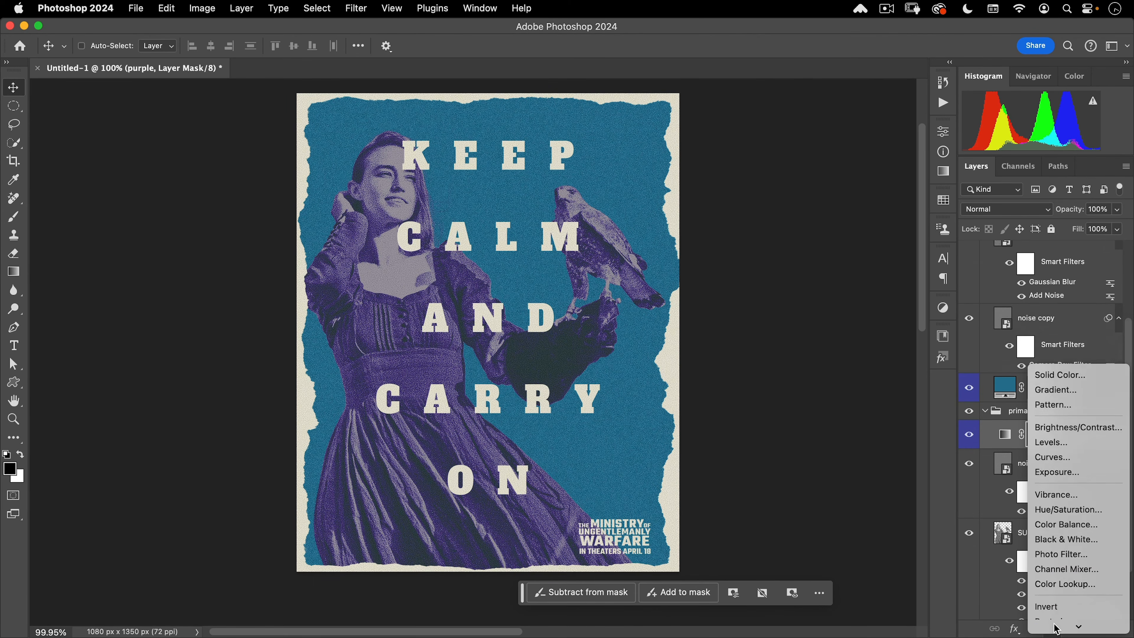
left_click(1062, 614)
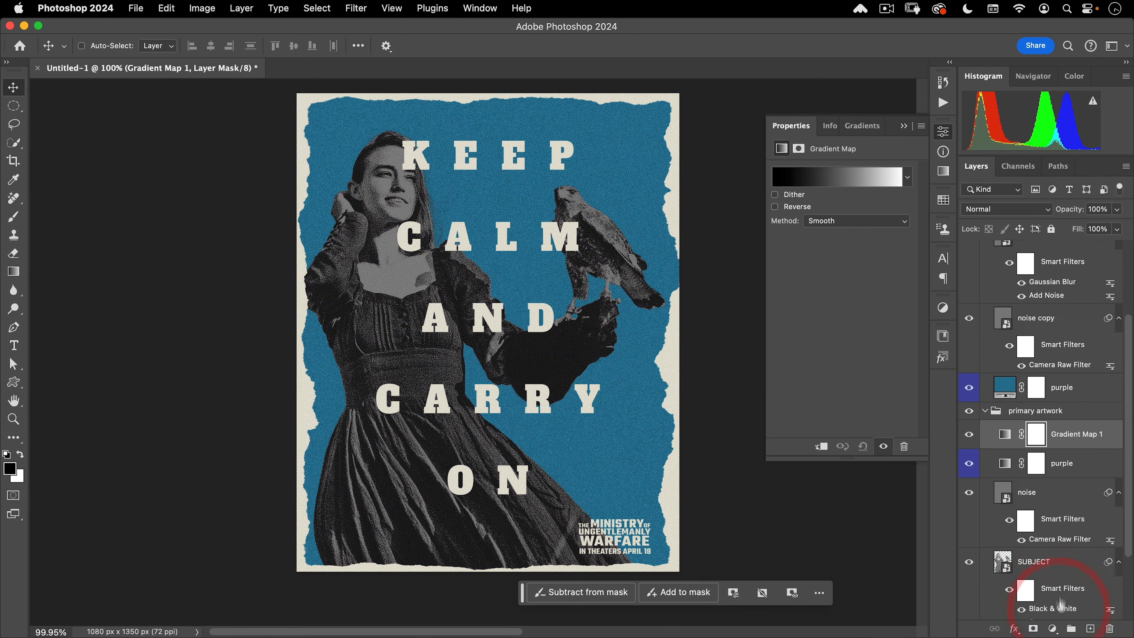
Import xerox-gradients.grd from the assets folder and apply its gentlemen-green preset to the new gradient map.
left_click(814, 180)
left_click_drag(877, 154, 705, 116)
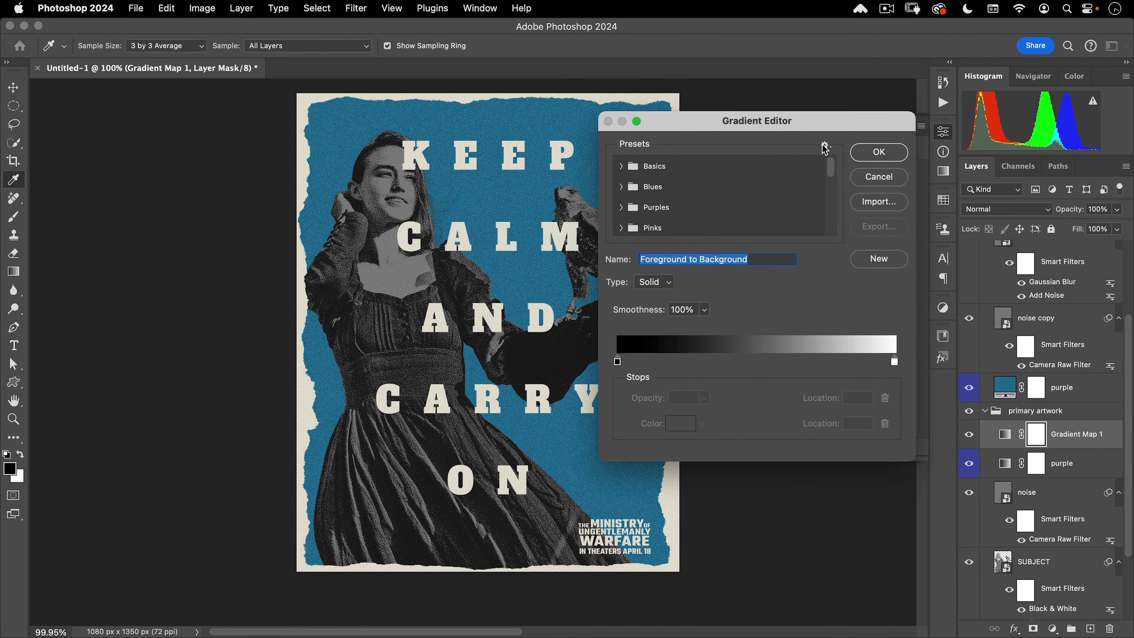
left_click(861, 202)
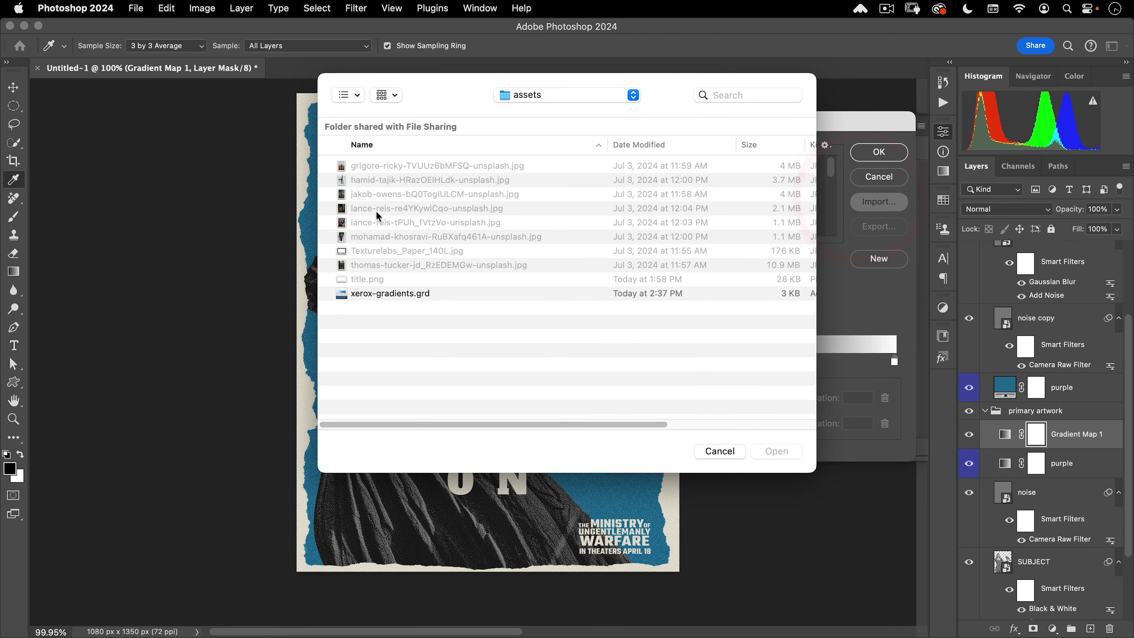
left_click(388, 295)
left_click(786, 451)
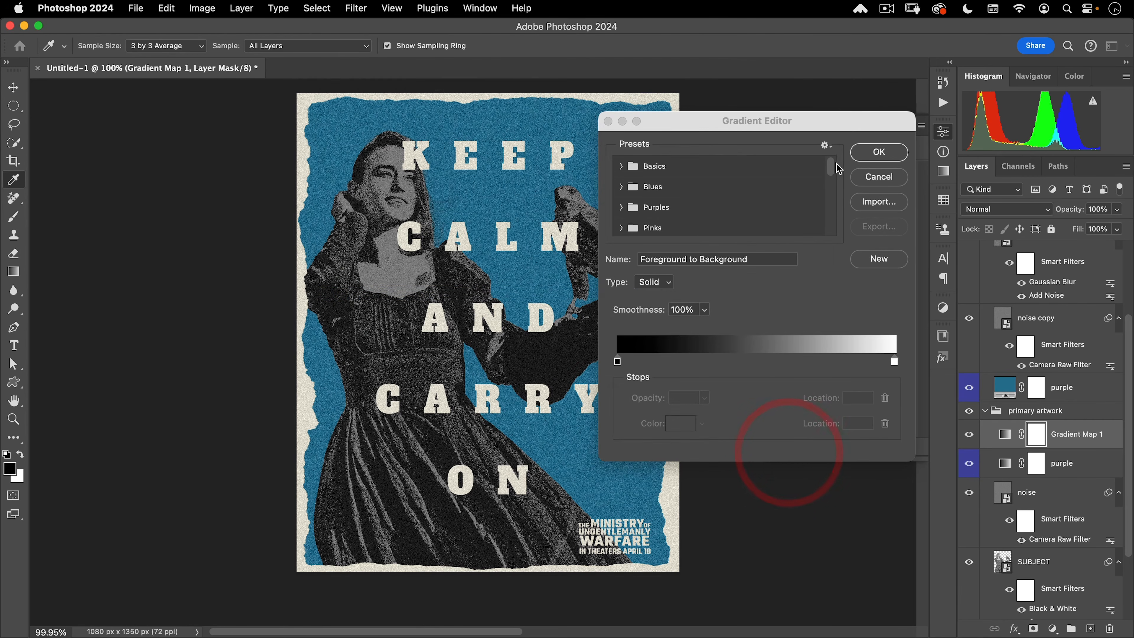
left_click(827, 257)
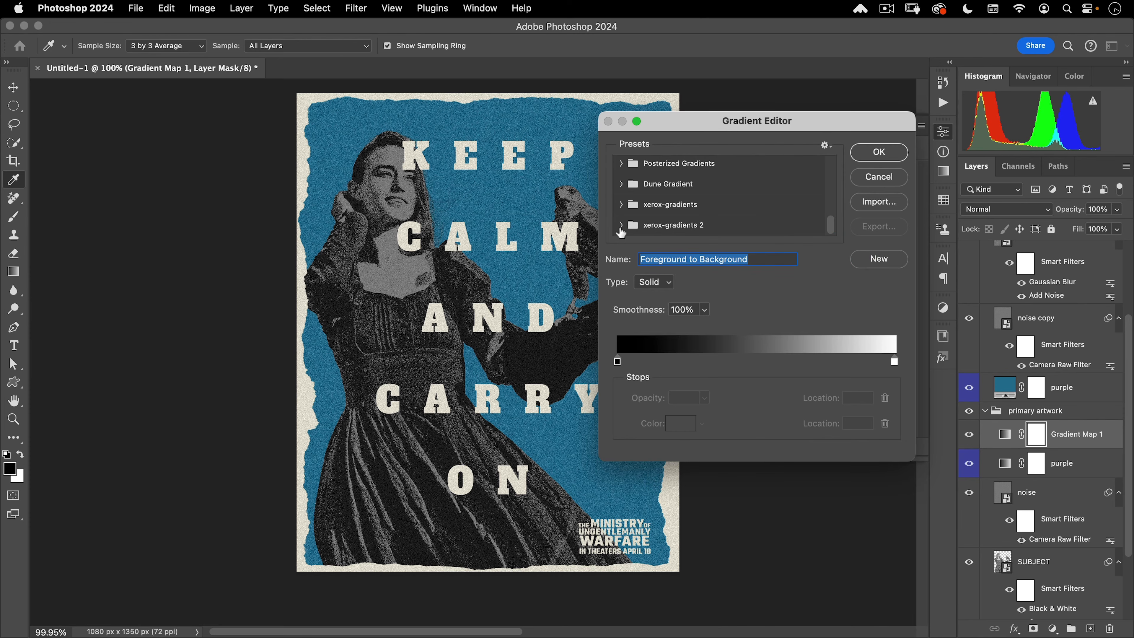
left_click(620, 226)
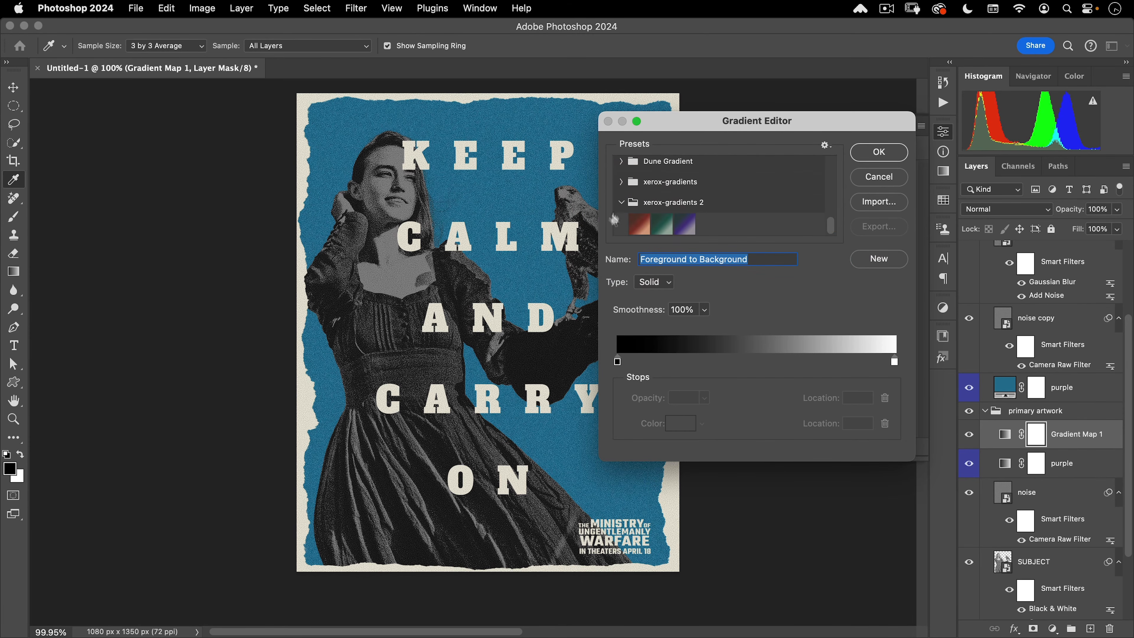
left_click(658, 229)
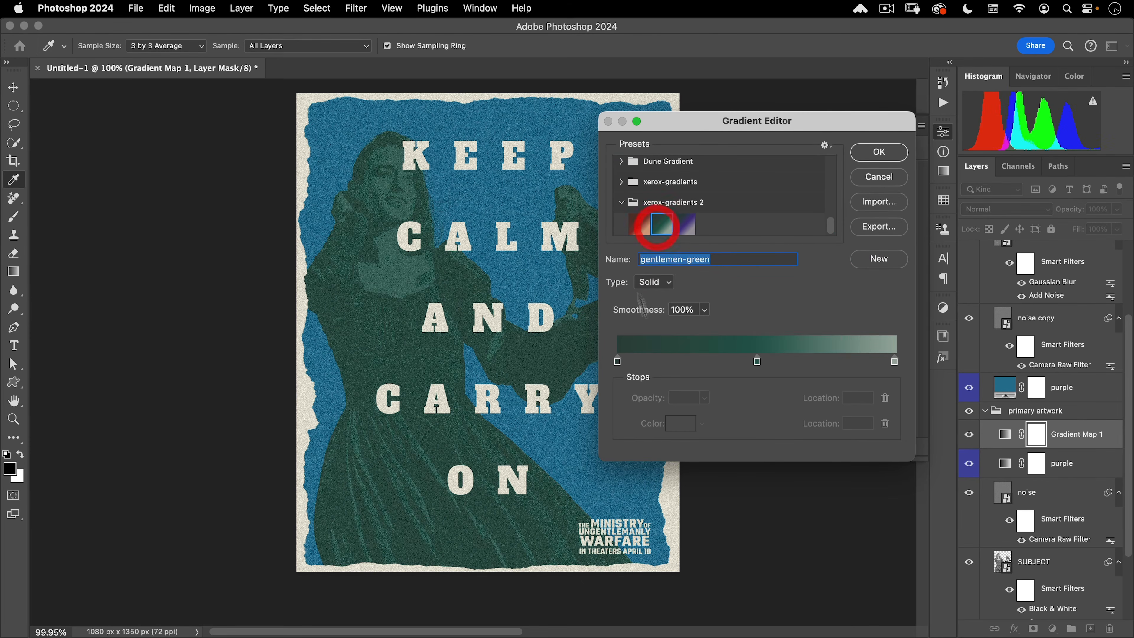
left_click(862, 154)
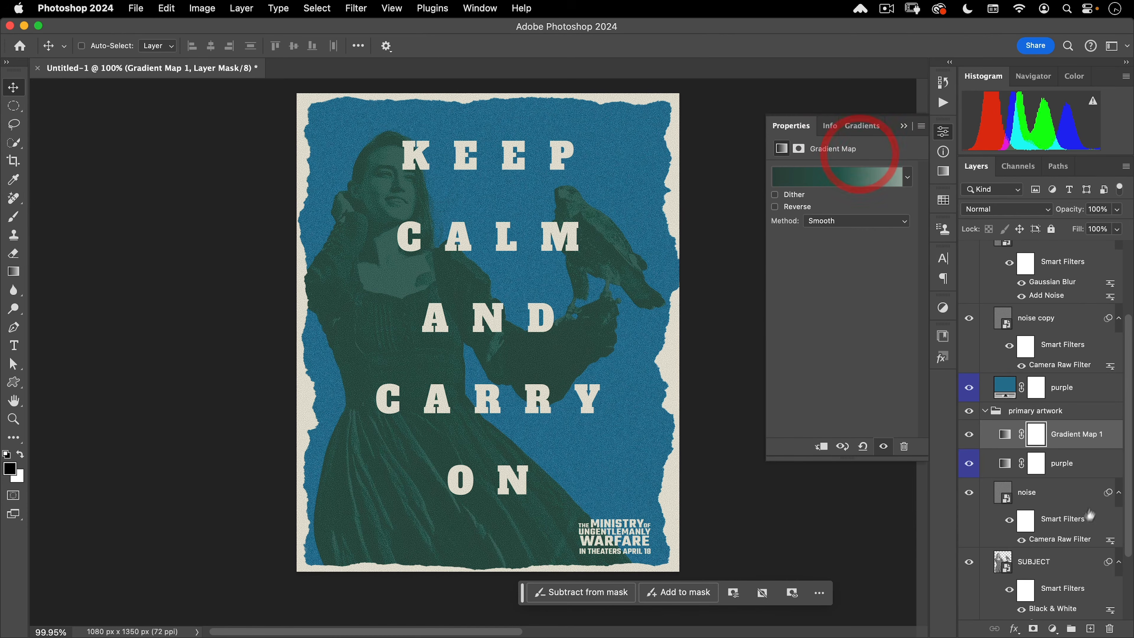
Rename the new gradient map layer as green and give it the Seafoam color label.
double_click(1072, 430)
type("gree")
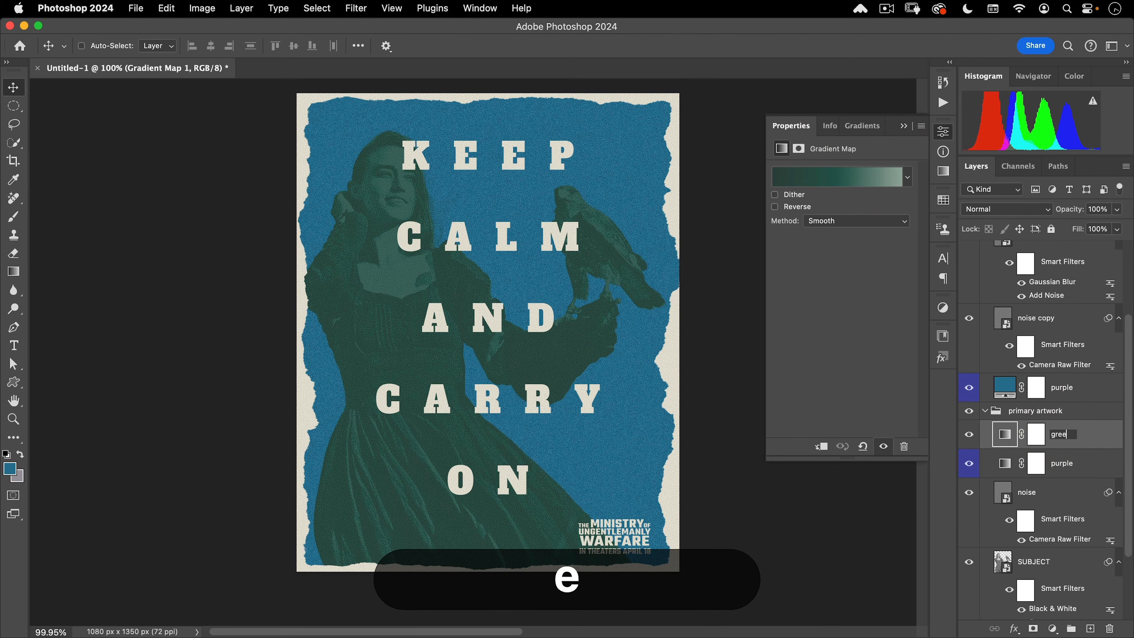
type("n")
key("Return")
right_click(970, 434)
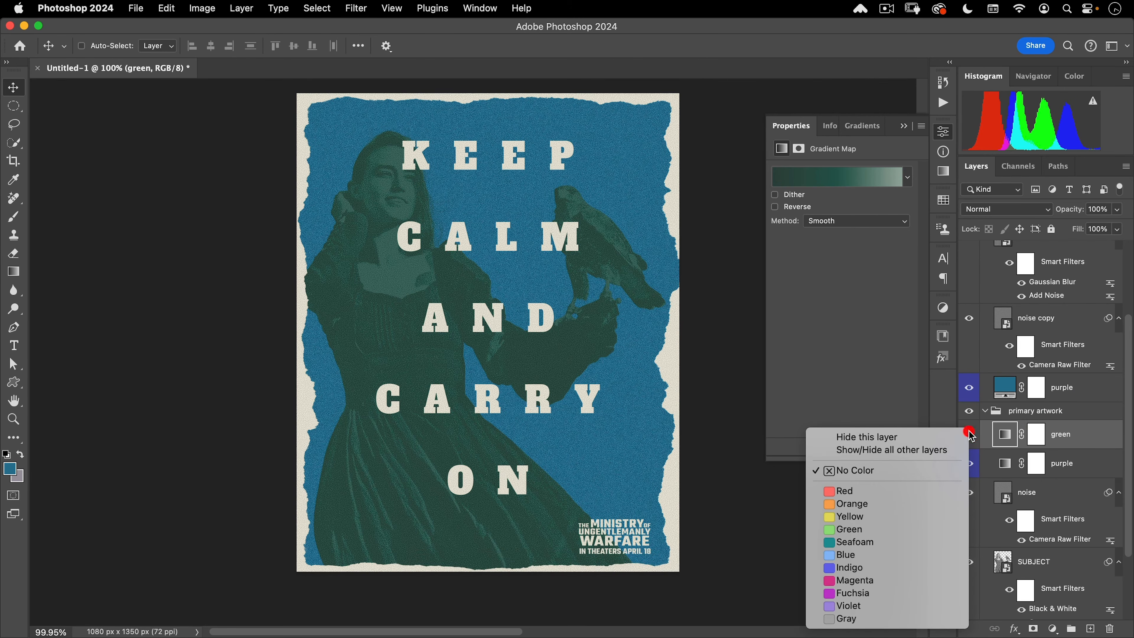
left_click(879, 544)
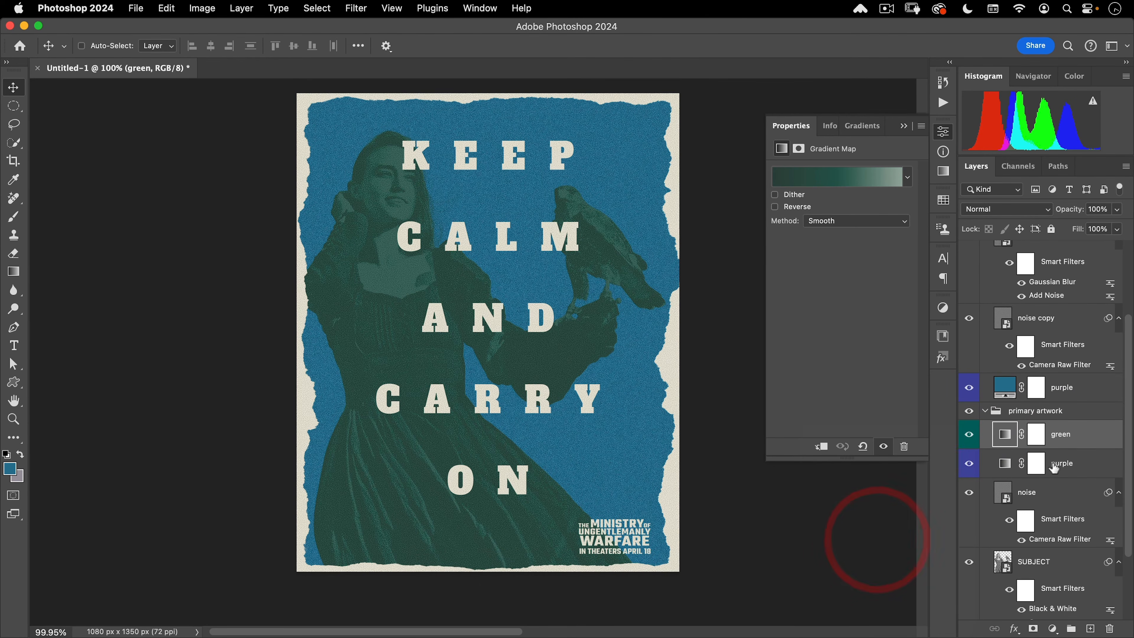
Set the foreground color to 227f75 and add a Solid Color fill layer in it above the purple background fill.
left_click(1004, 390)
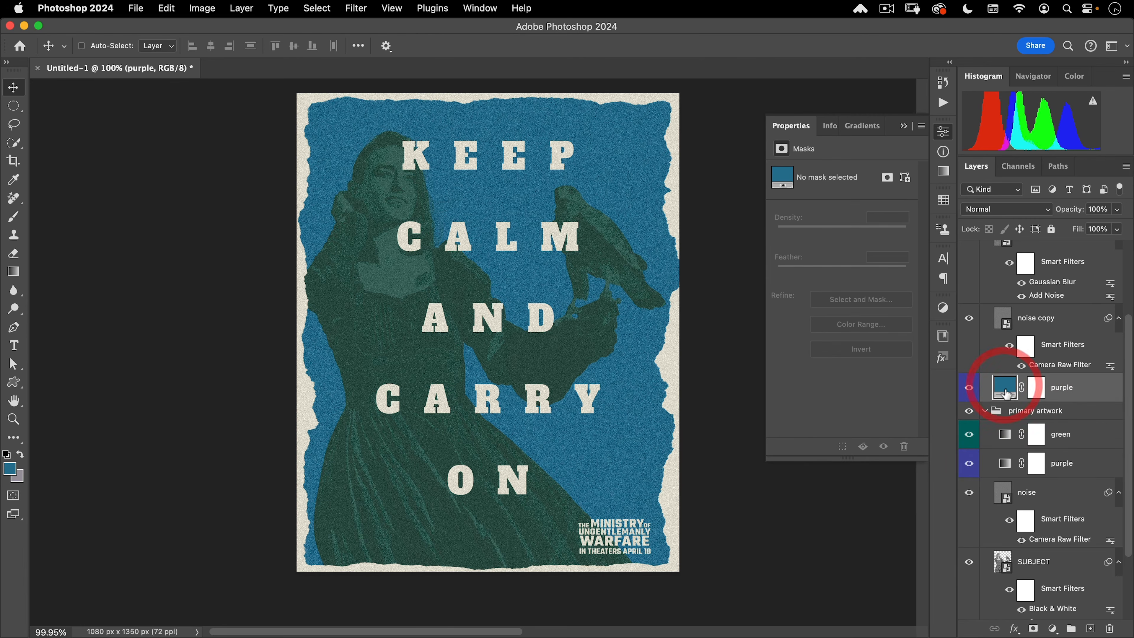
left_click(11, 472)
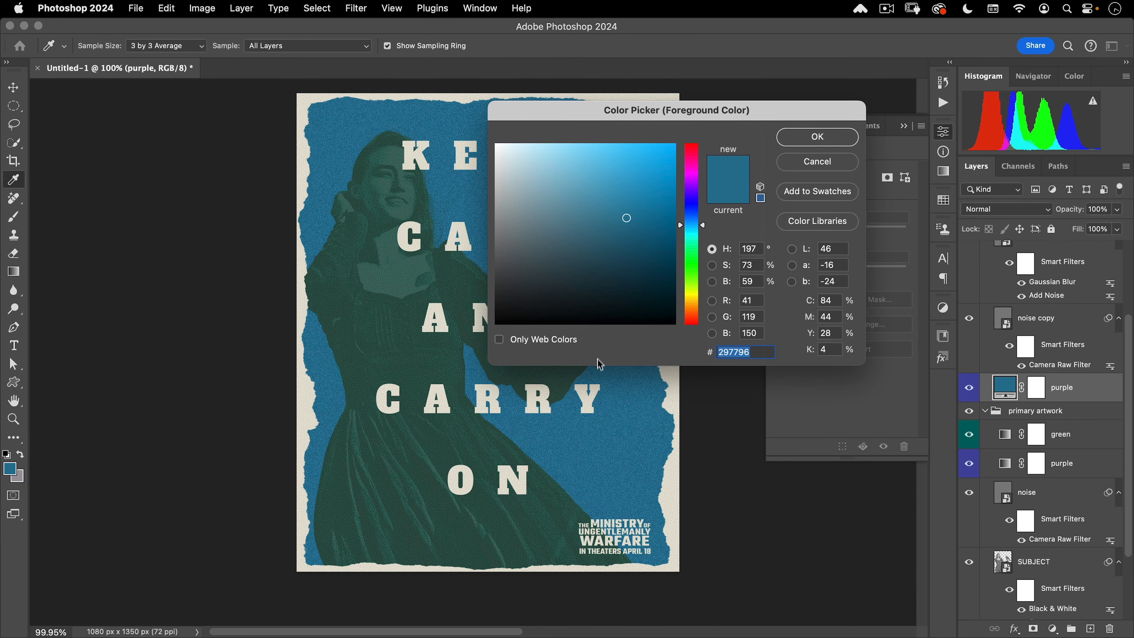
type("22")
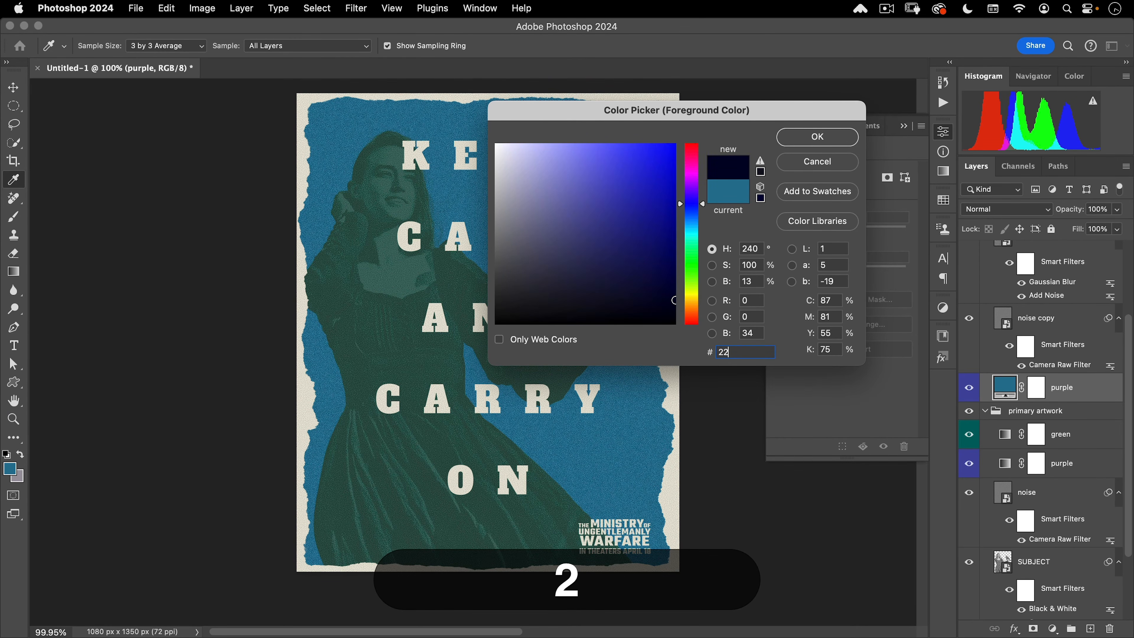
type("7")
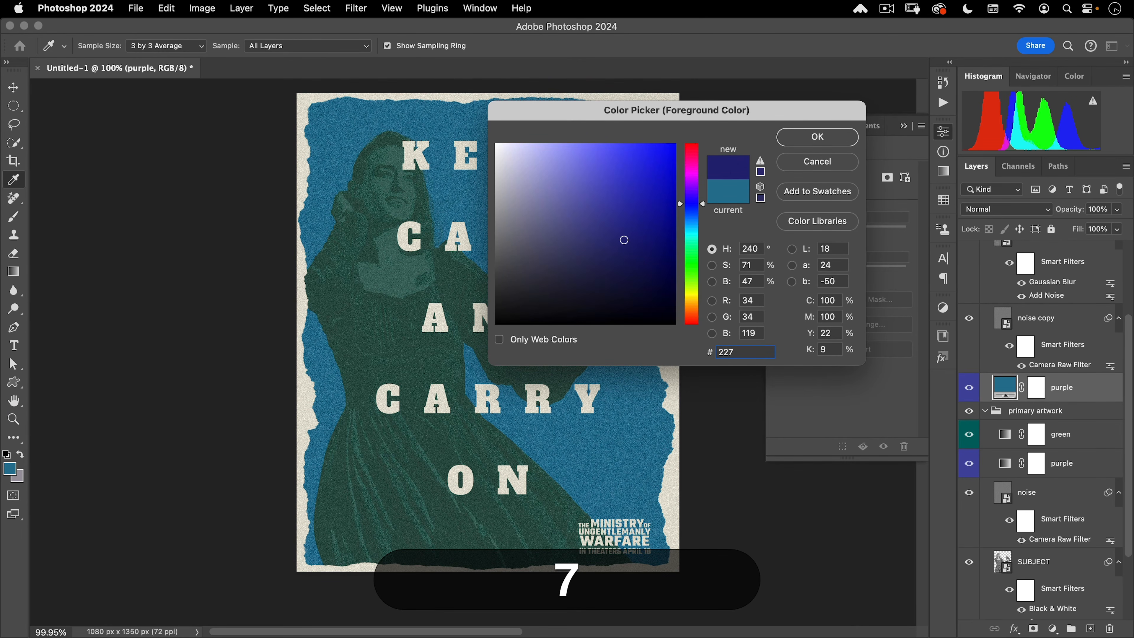
type("f75")
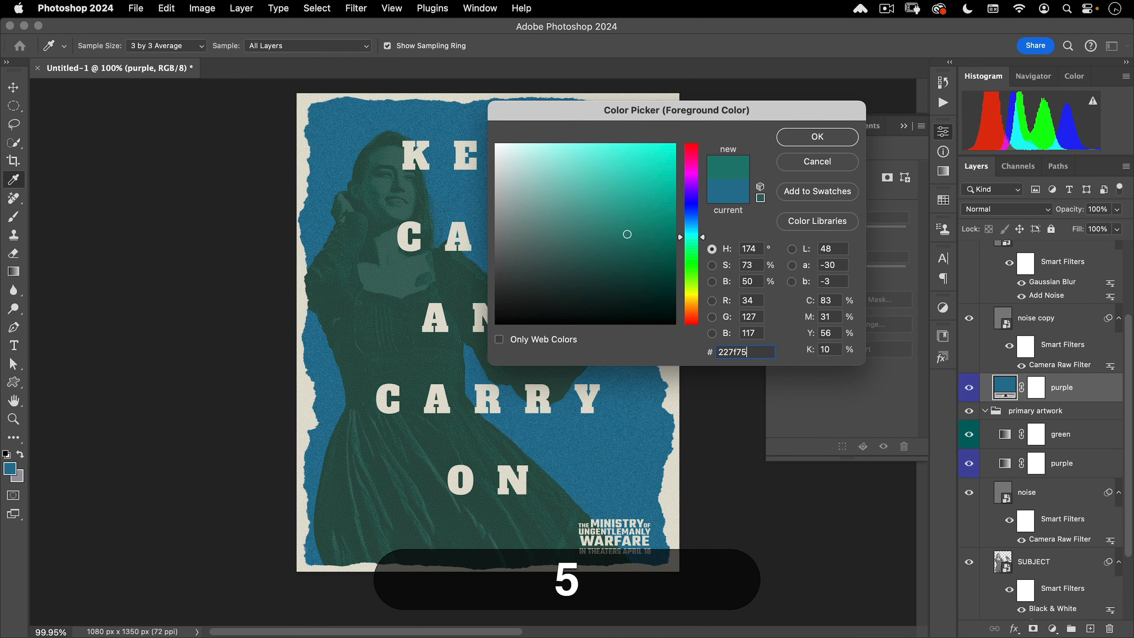
left_click(817, 138)
key("v")
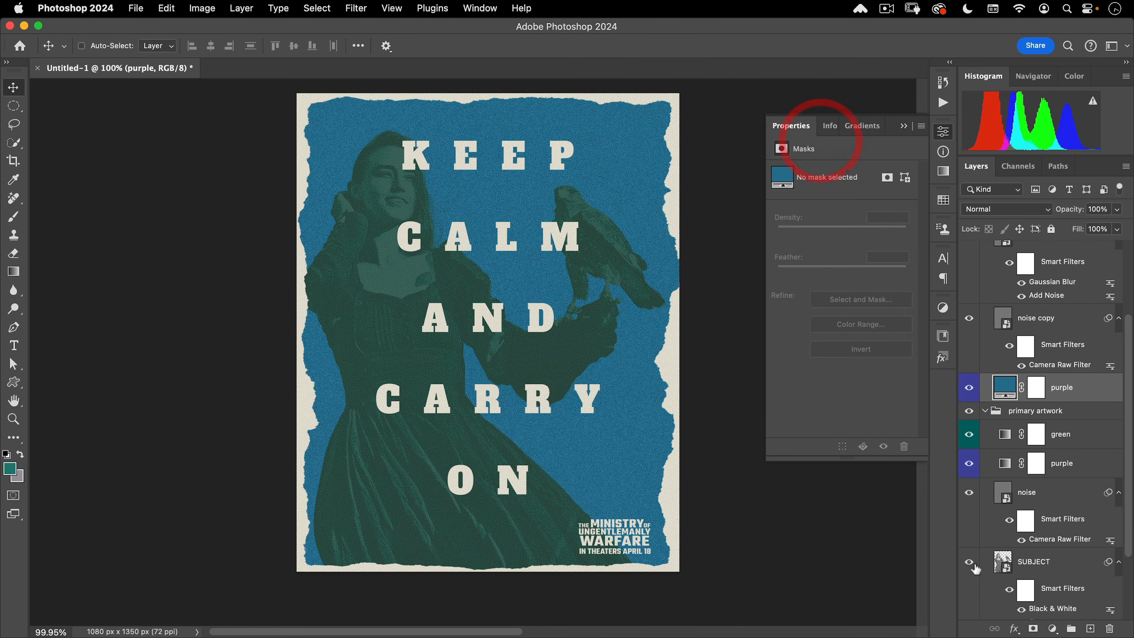
left_click(1052, 628)
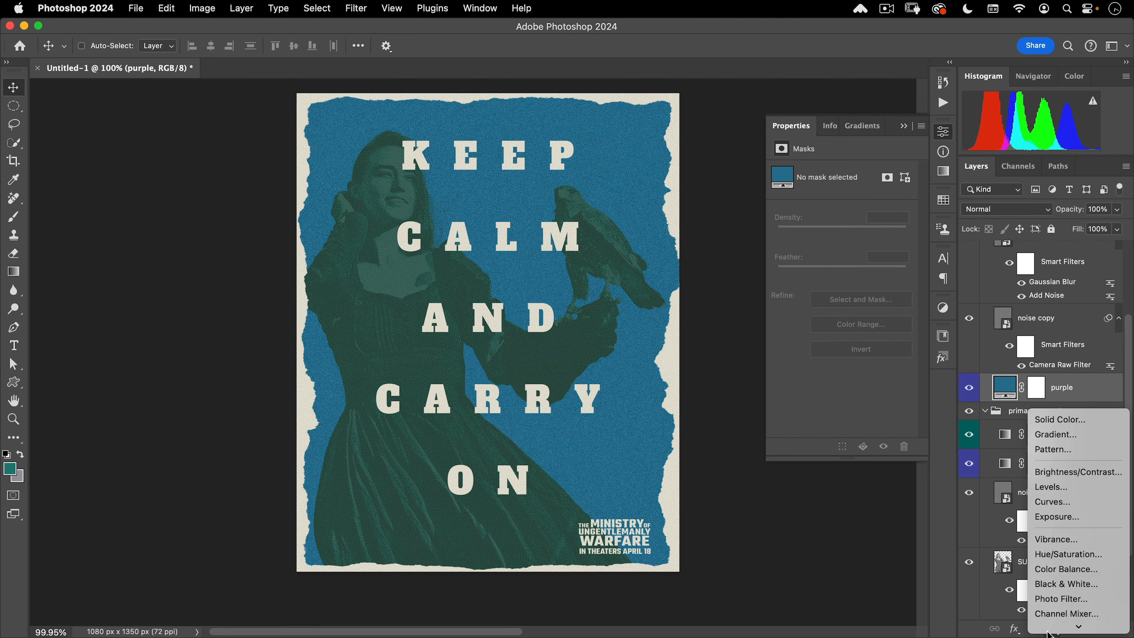
left_click(1086, 419)
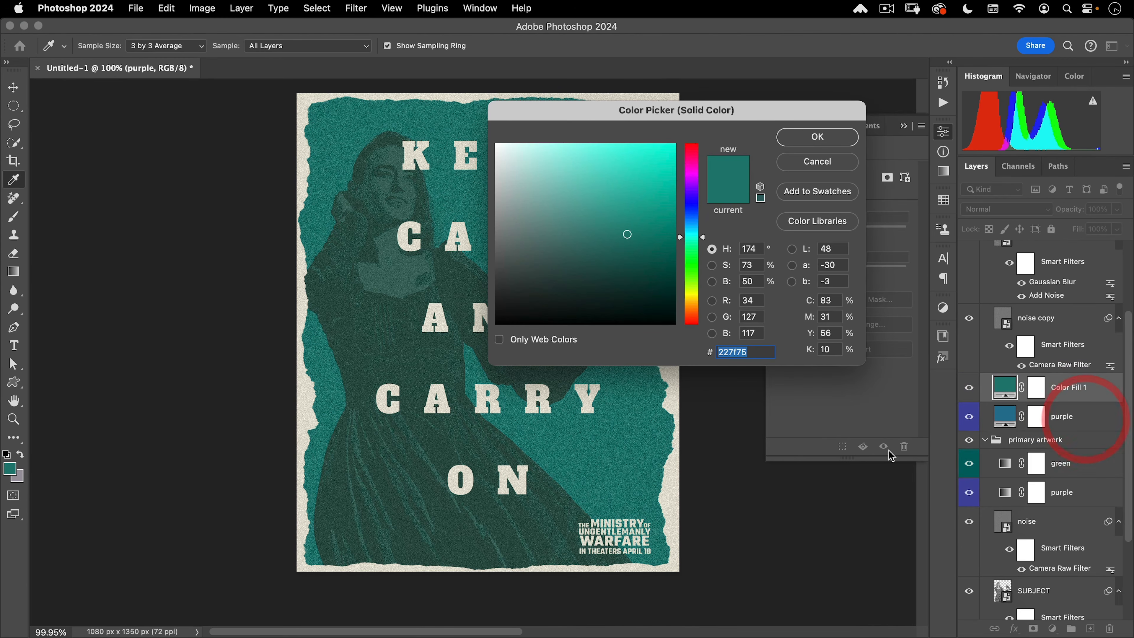
left_click(816, 139)
Rename the new solid color fill layer as green and label it with the Seafoam color.
double_click(1068, 387)
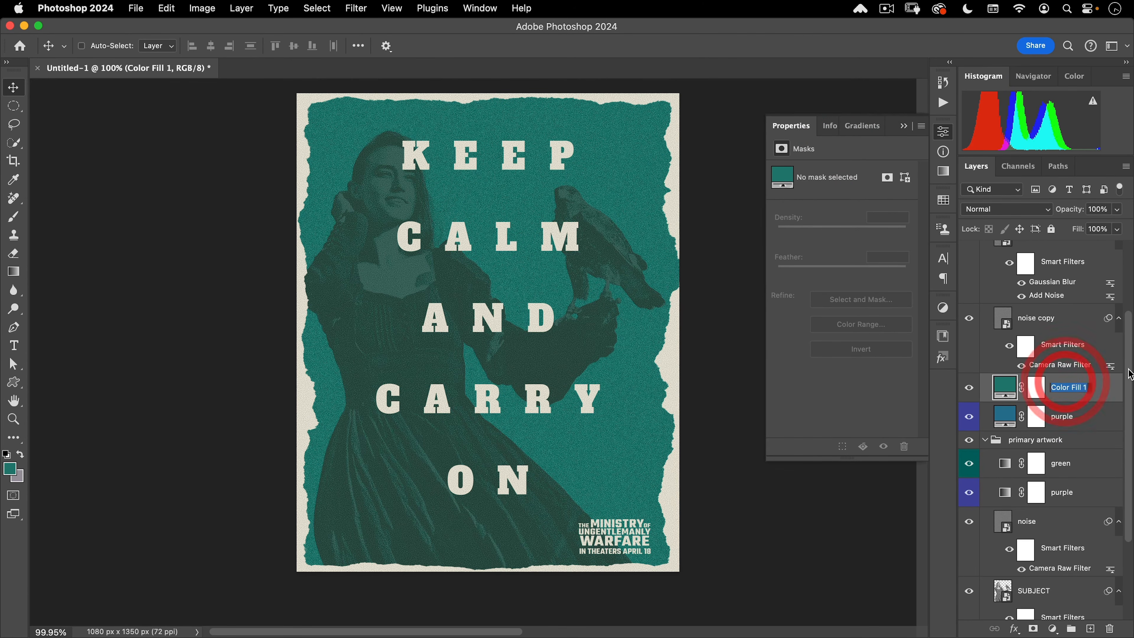
type("green")
key("Return")
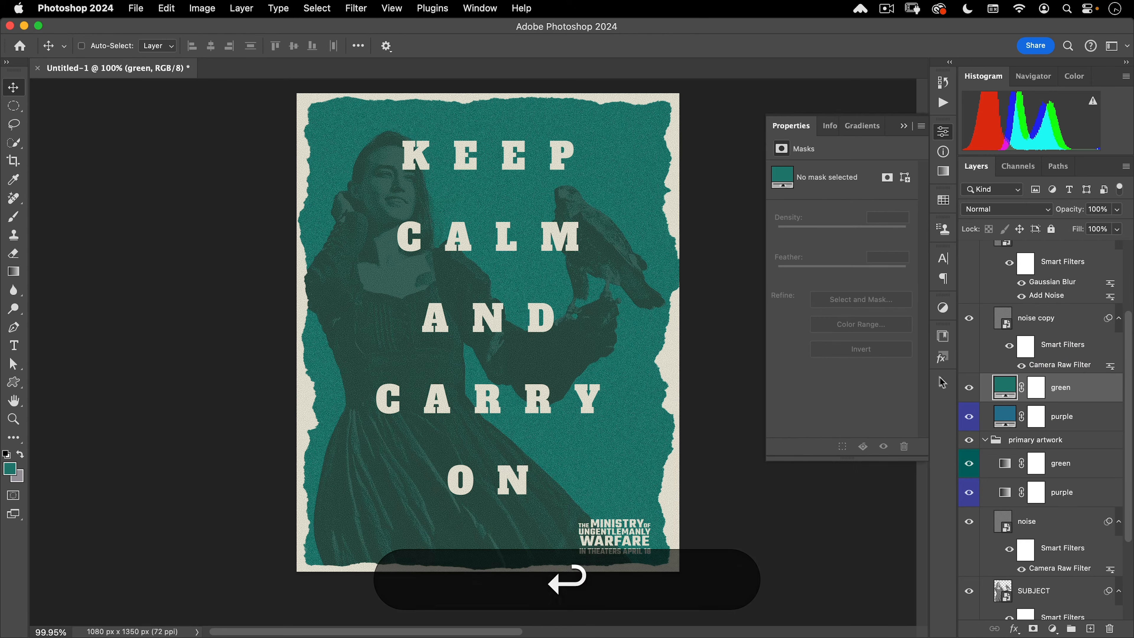
right_click(969, 389)
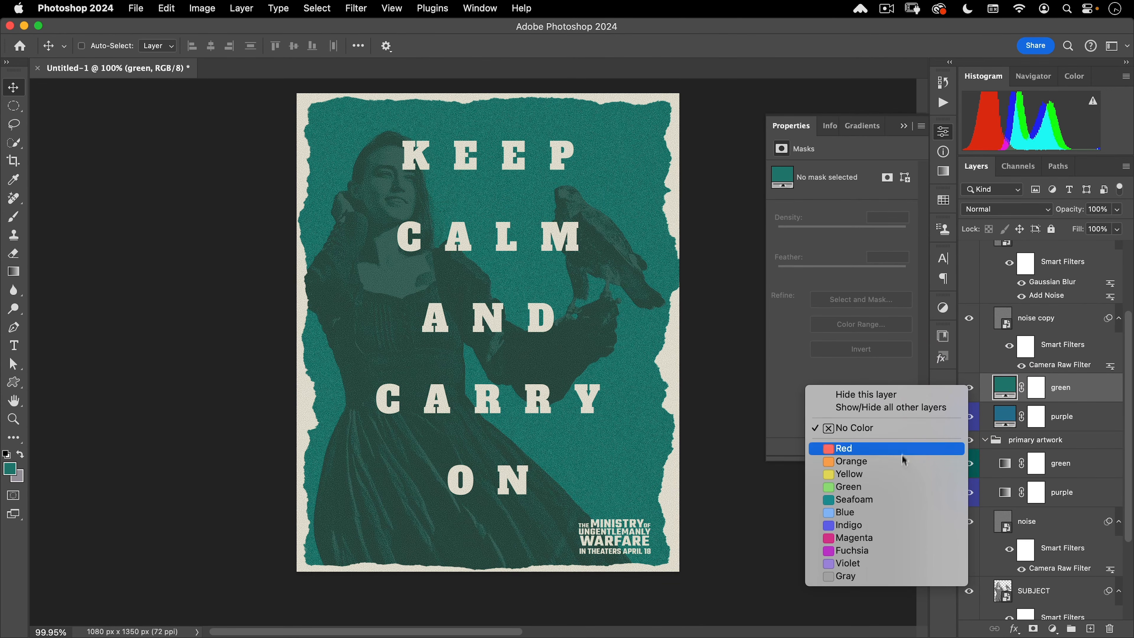
left_click(890, 499)
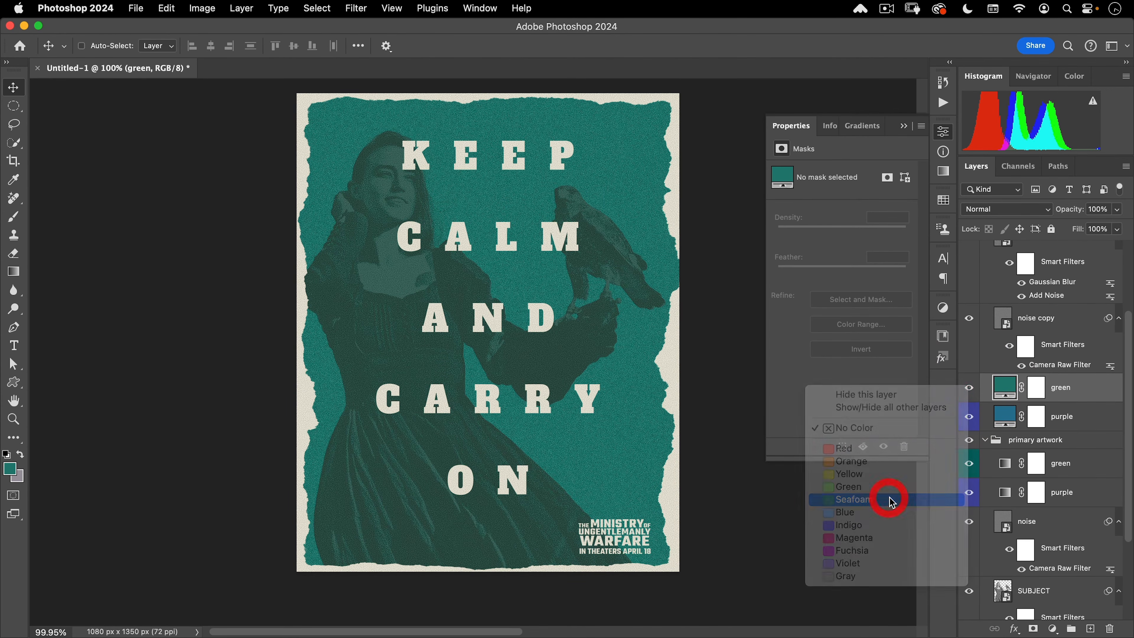
Hide both purple color layers and select the green gradient map layer in the primary artwork group.
left_click(969, 491)
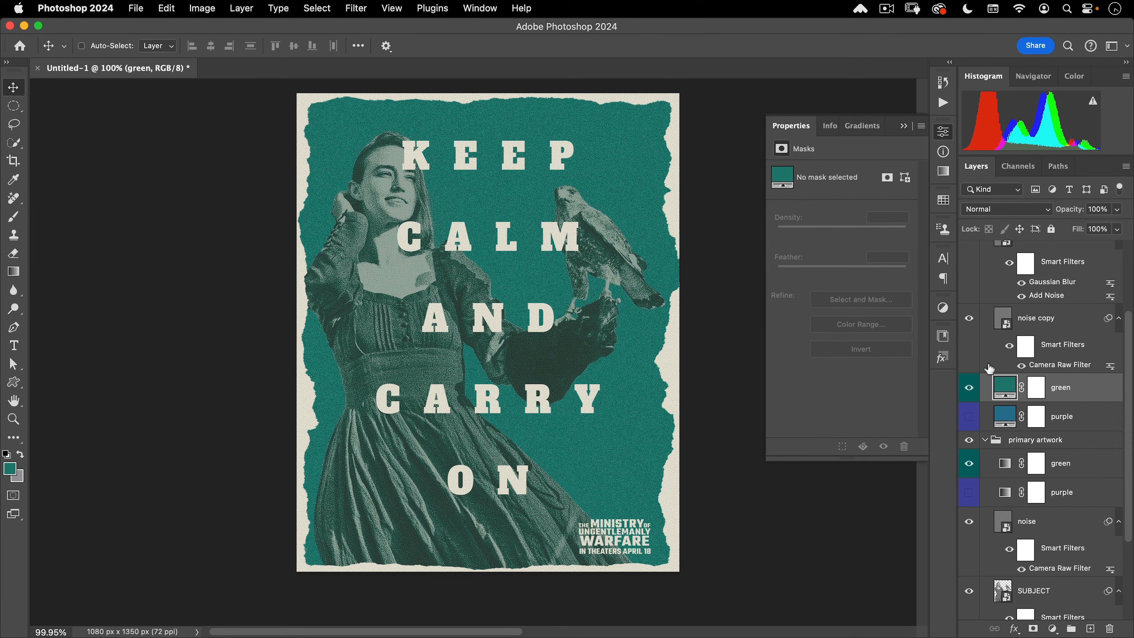
left_click(1034, 463)
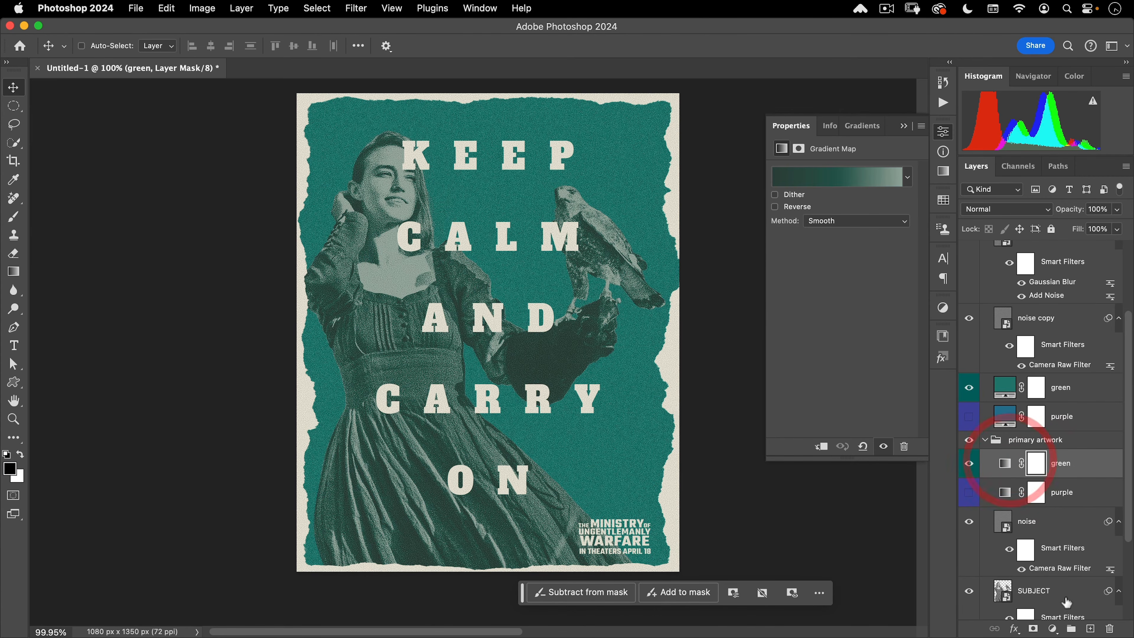
Add a Gradient Map adjustment above the green gradient map, using the red preset from the xerox-gradients 2 folder.
mouse_move(1064, 634)
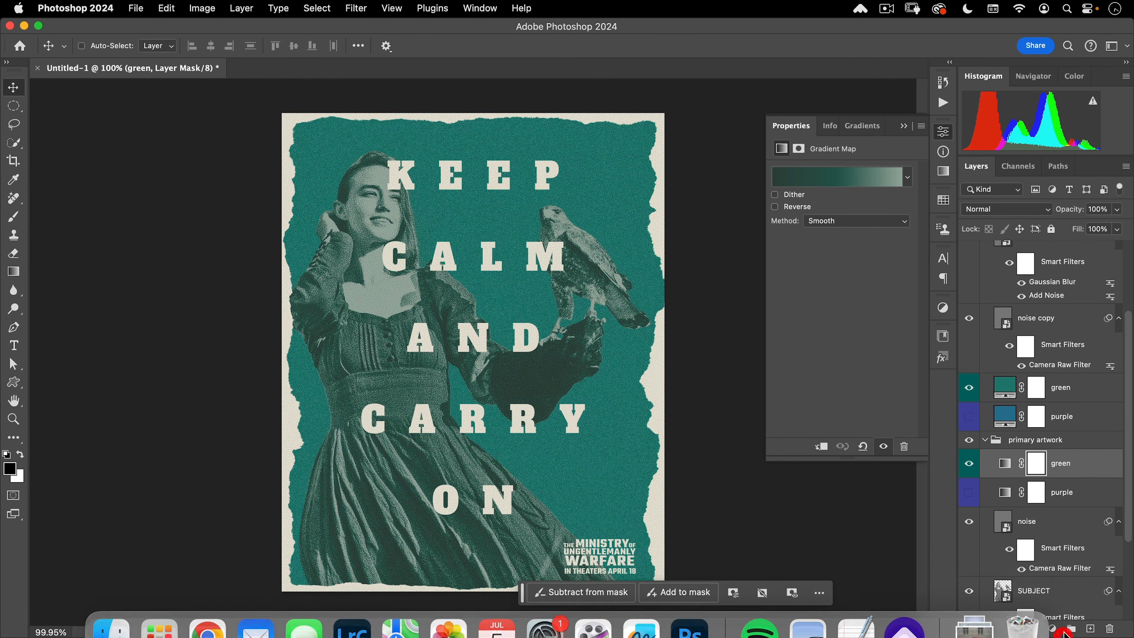
left_click(1052, 629)
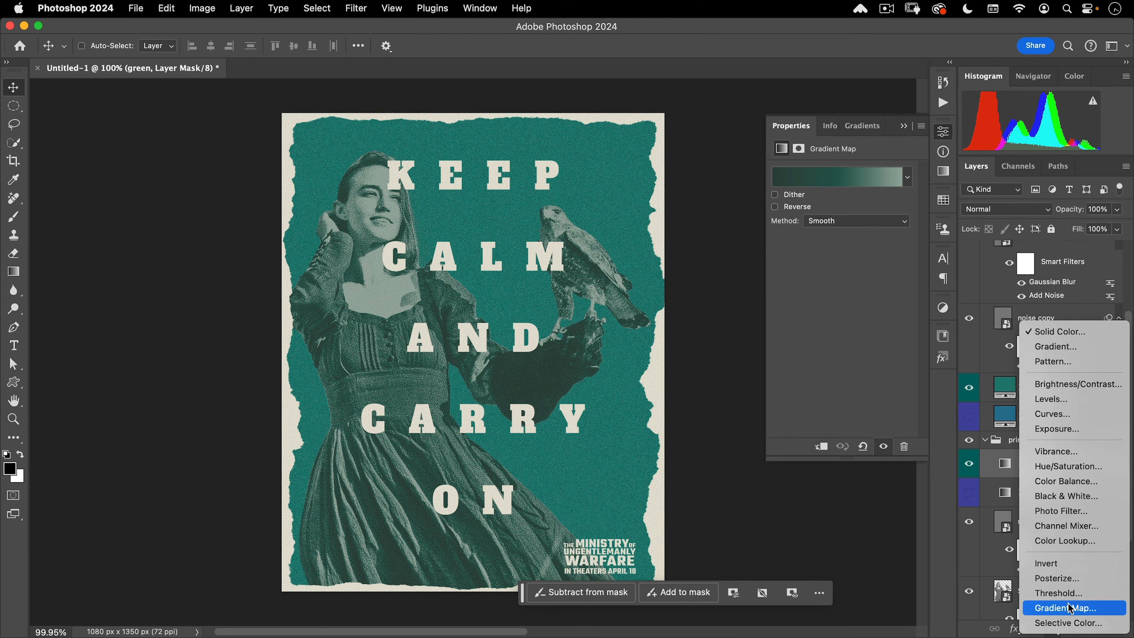
left_click(1071, 608)
left_click(839, 183)
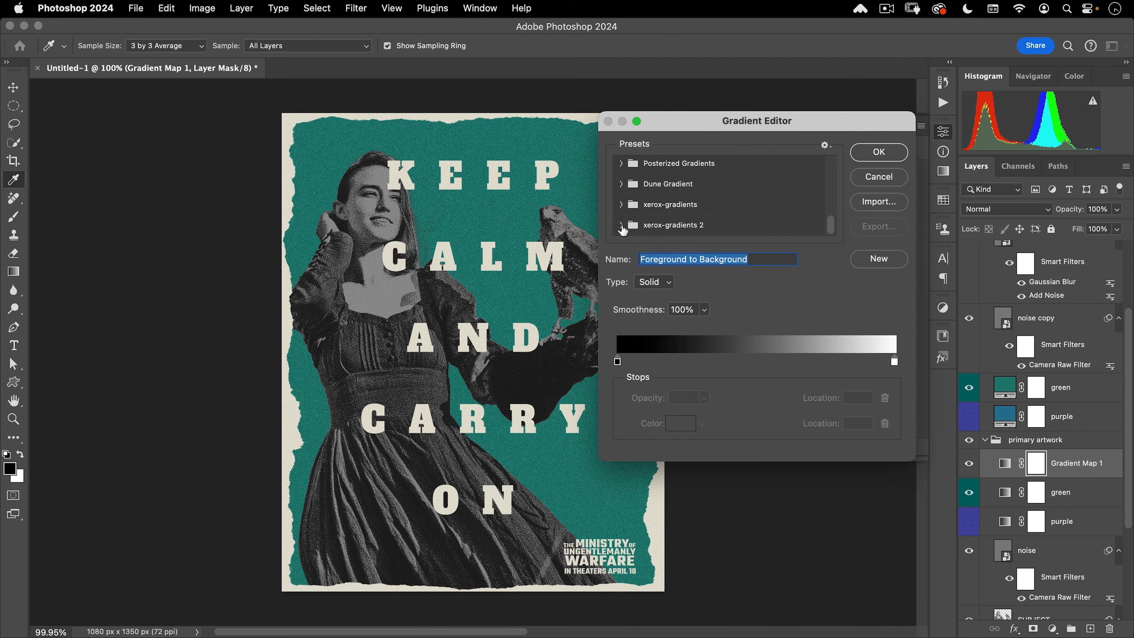
left_click(621, 225)
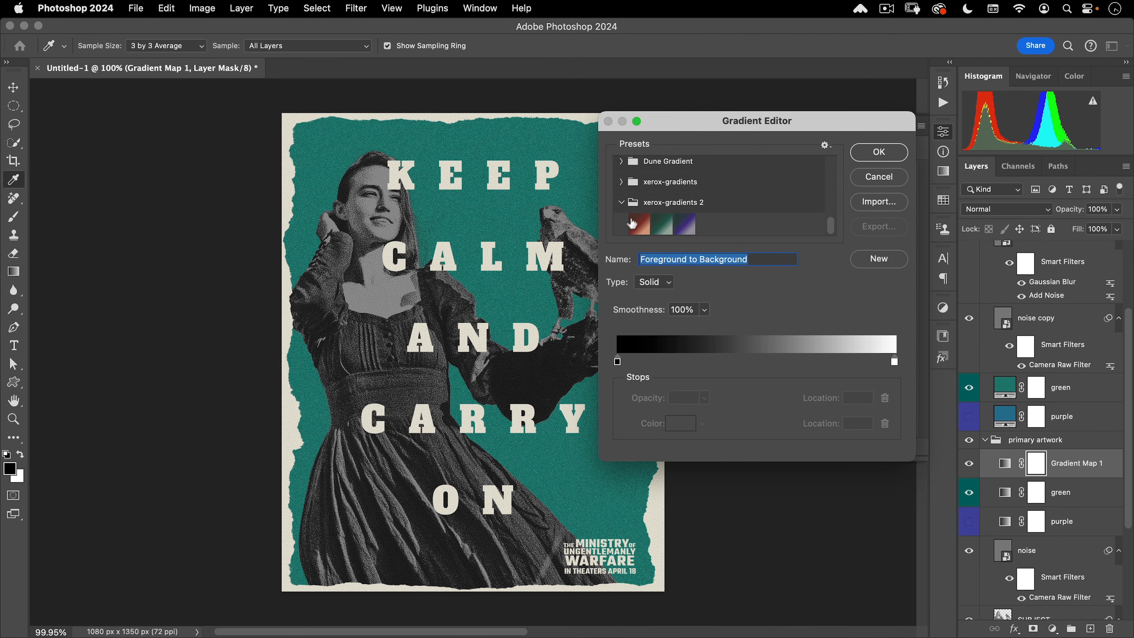
left_click(633, 223)
left_click(866, 154)
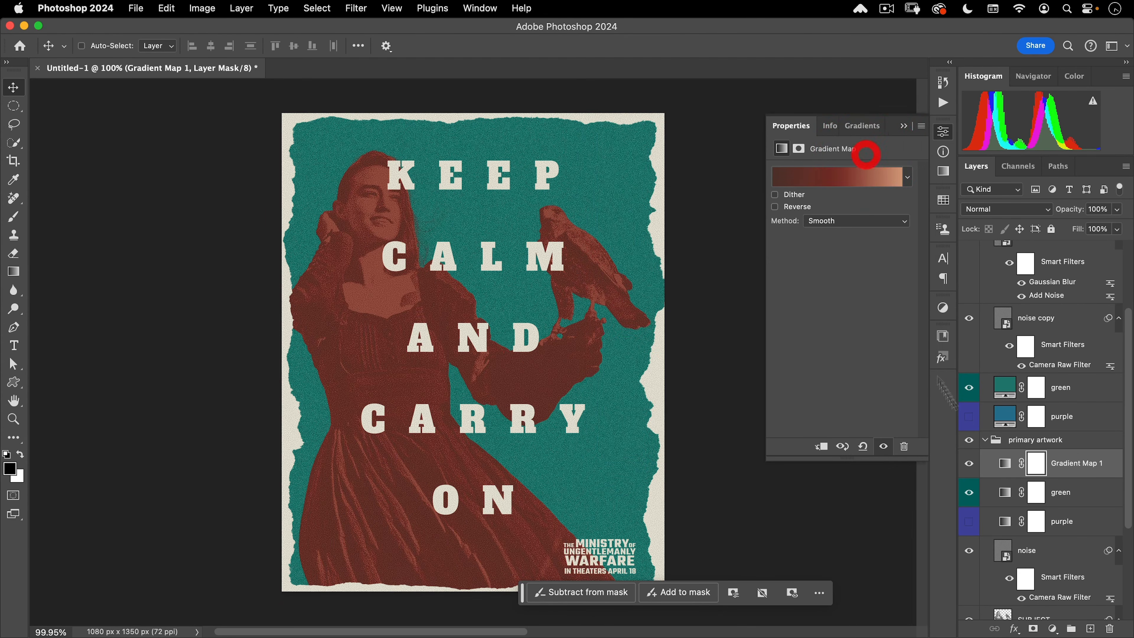
Rename the new gradient map layer as red with the Red color label, and hide the green gradient map.
double_click(1080, 464)
type("red")
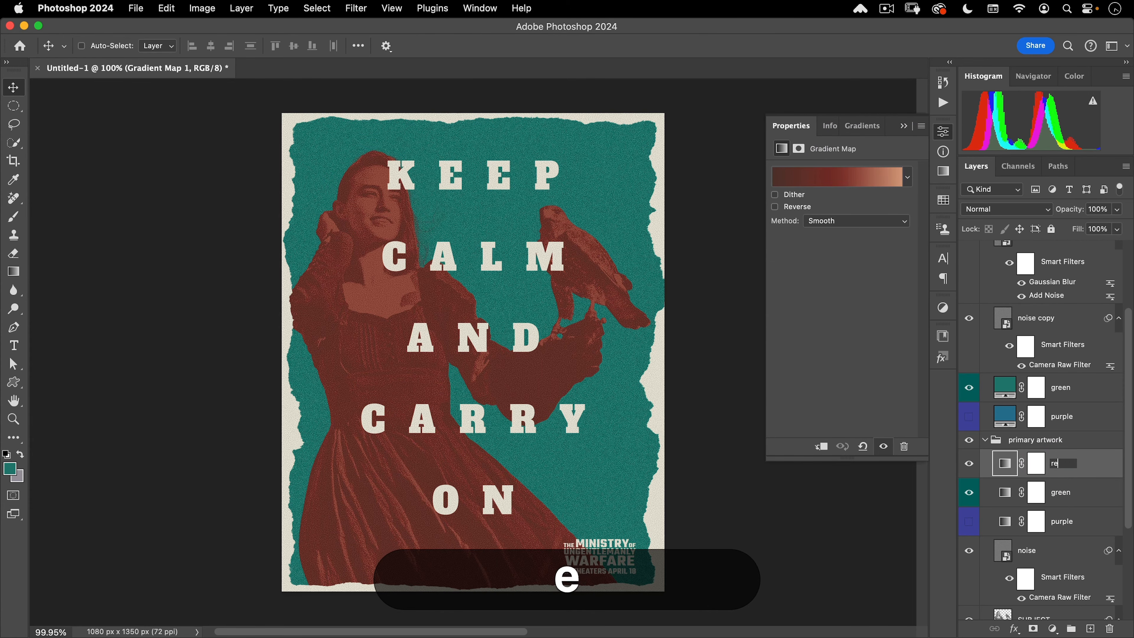
key("Return")
right_click(968, 464)
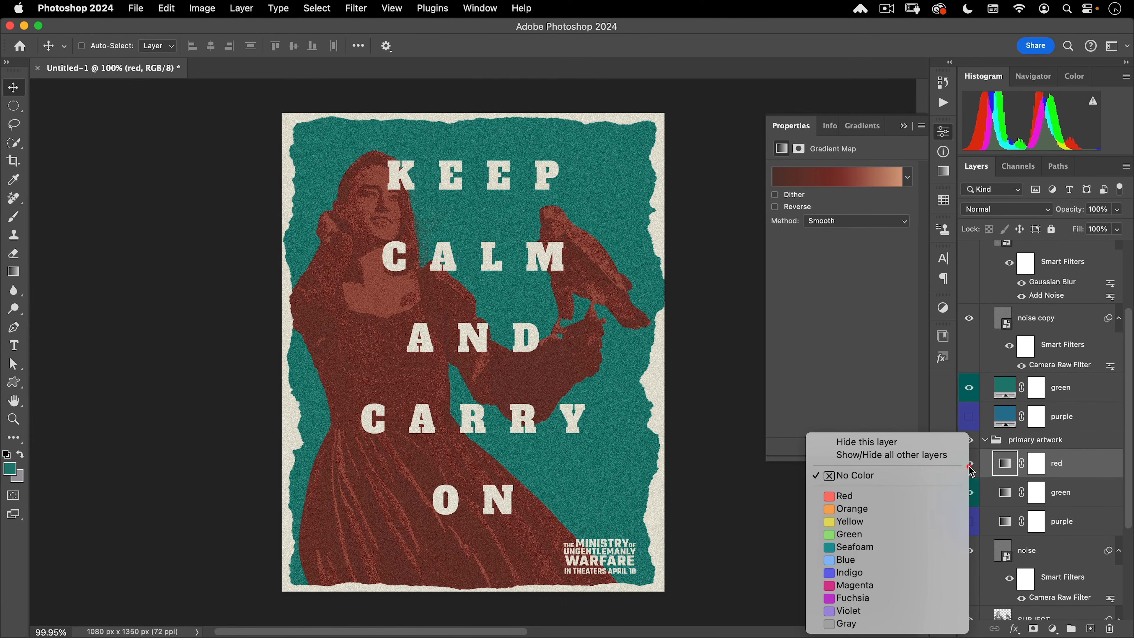
left_click(915, 495)
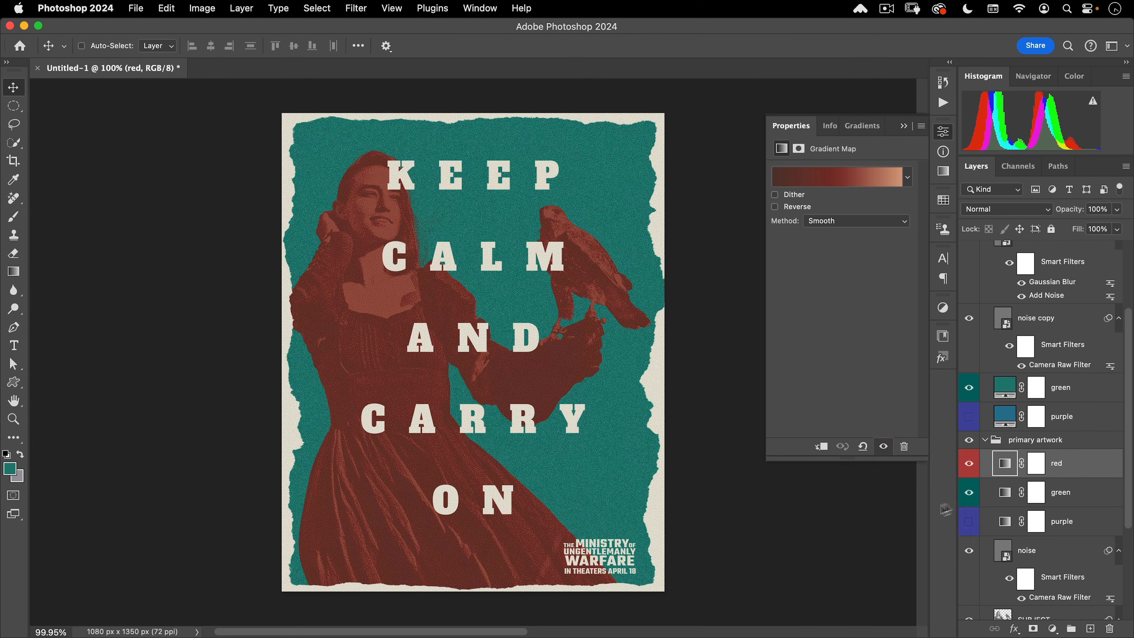
left_click(969, 492)
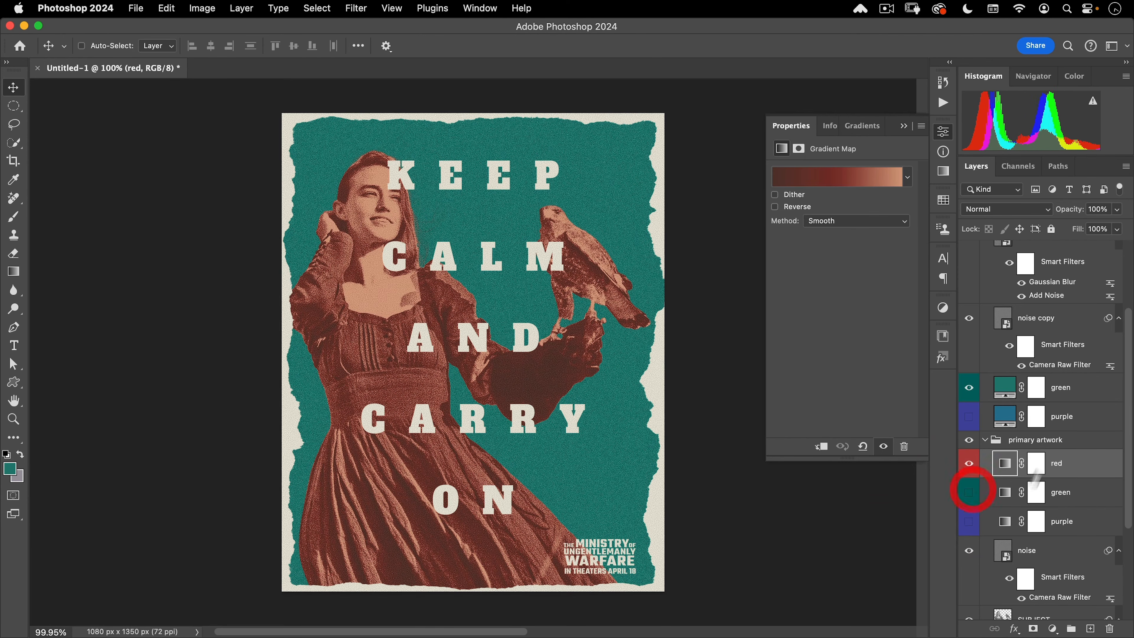
Set the foreground color to 942f25 and add a Solid Color fill layer in it above the green background fill.
left_click(1083, 387)
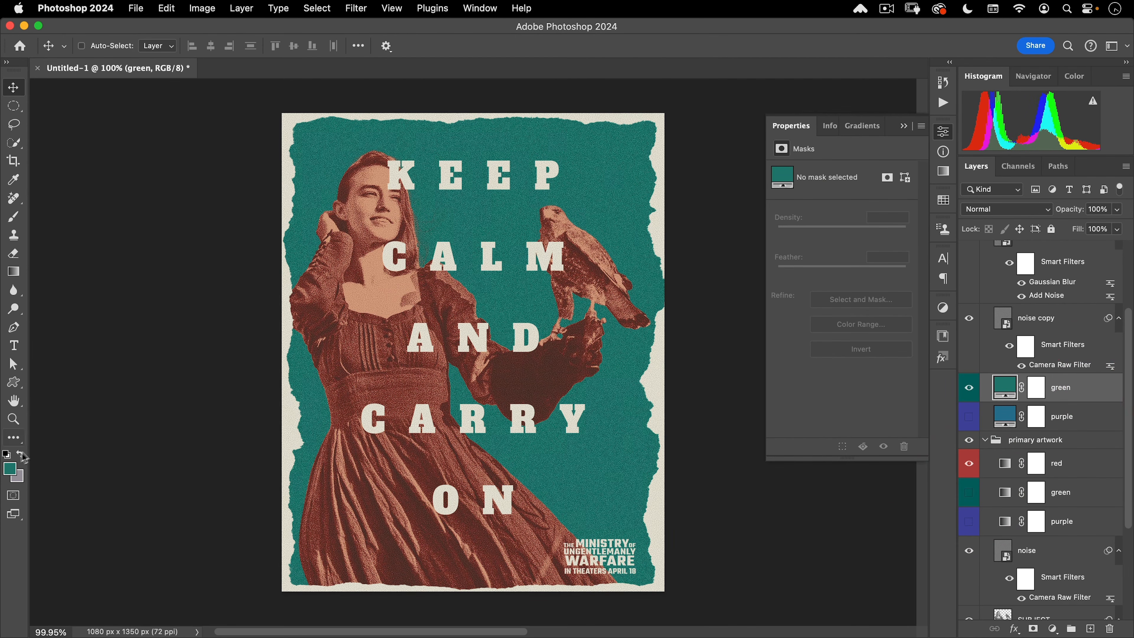
left_click(13, 468)
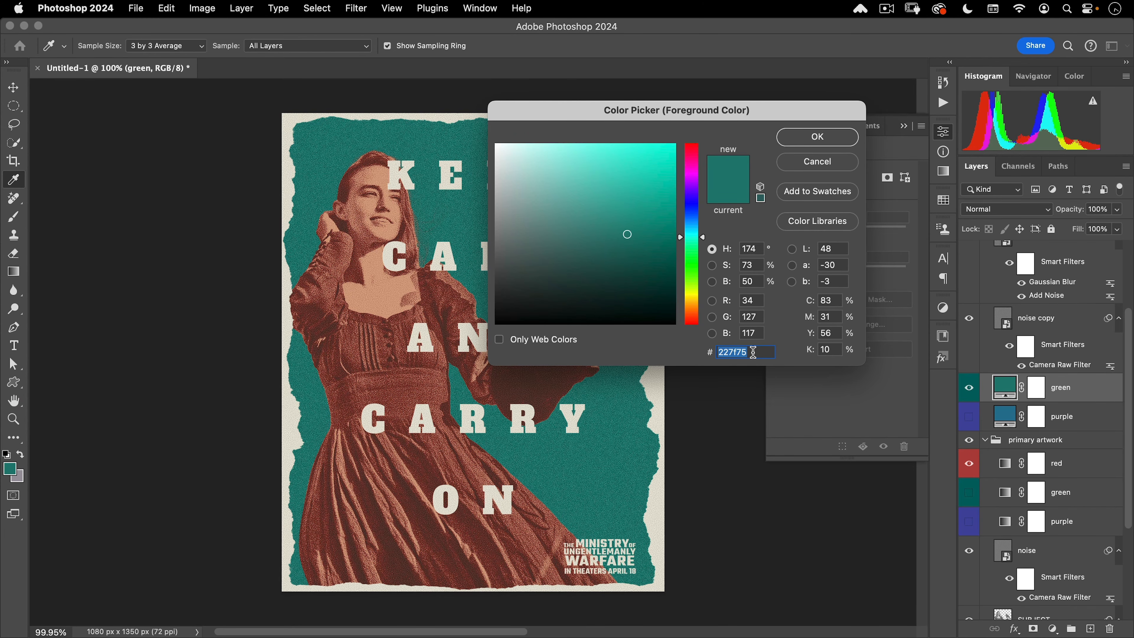
type("94")
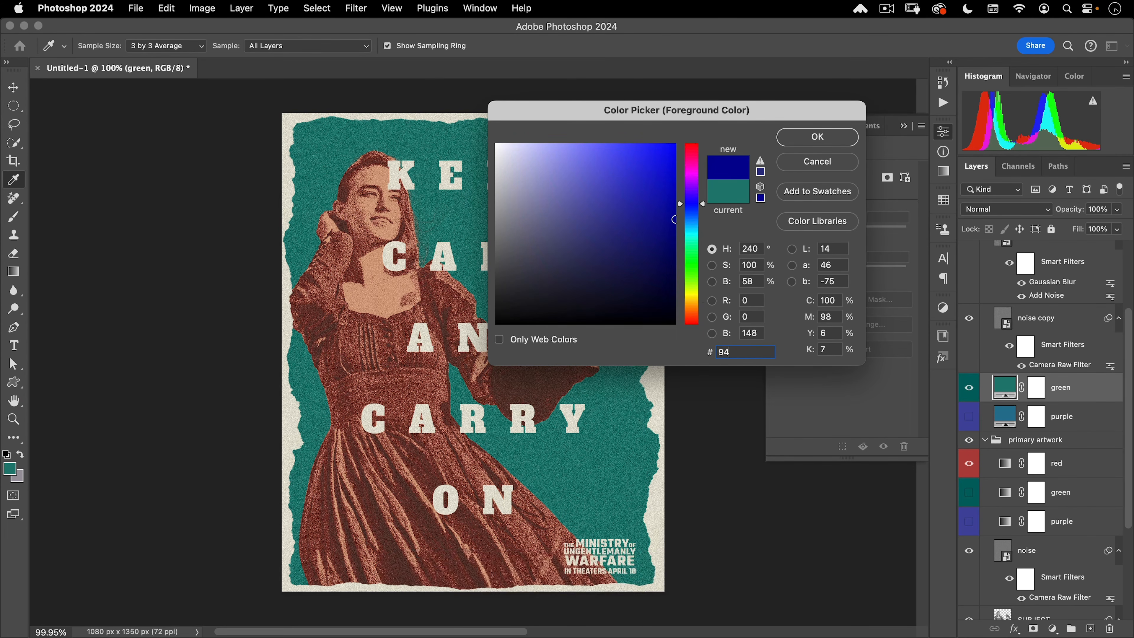
type("2f25")
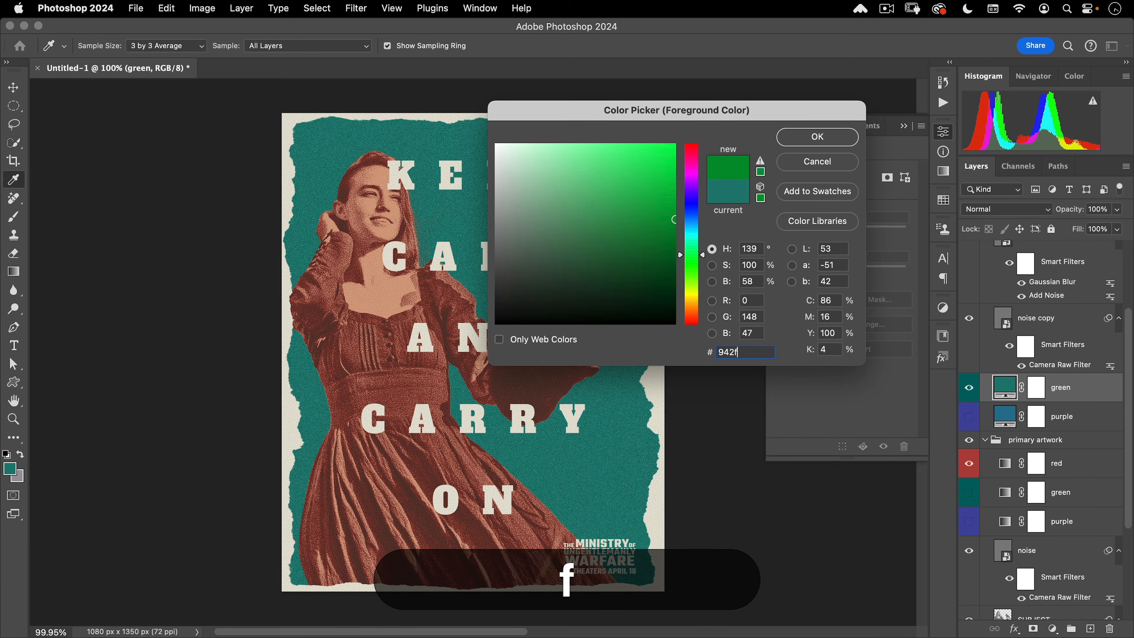
left_click(832, 138)
left_click(1055, 630)
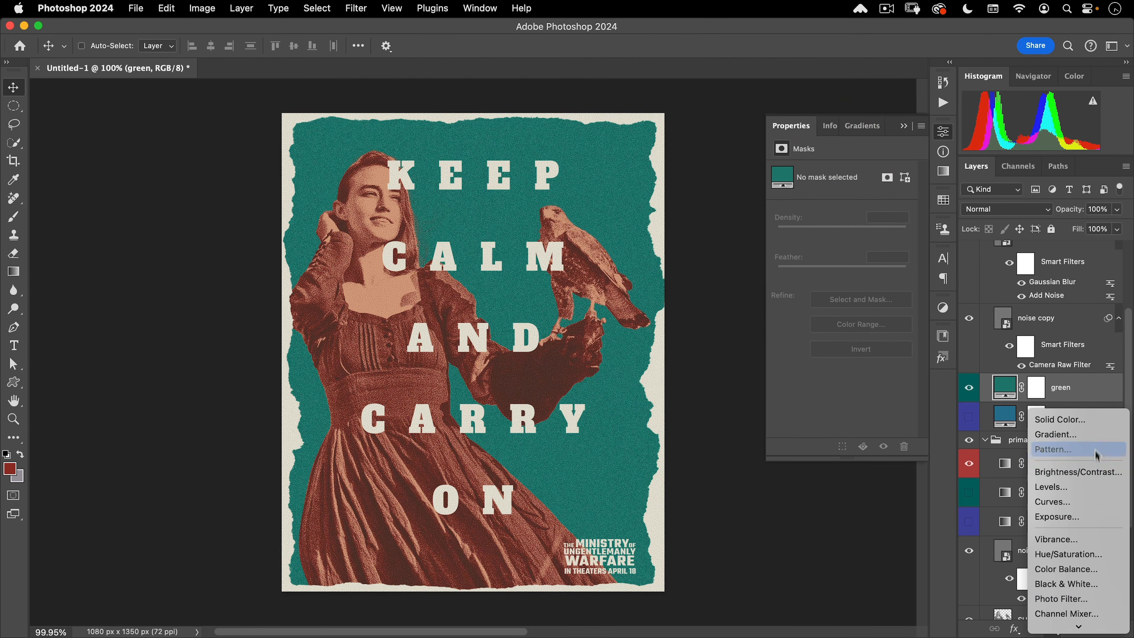
left_click(1093, 417)
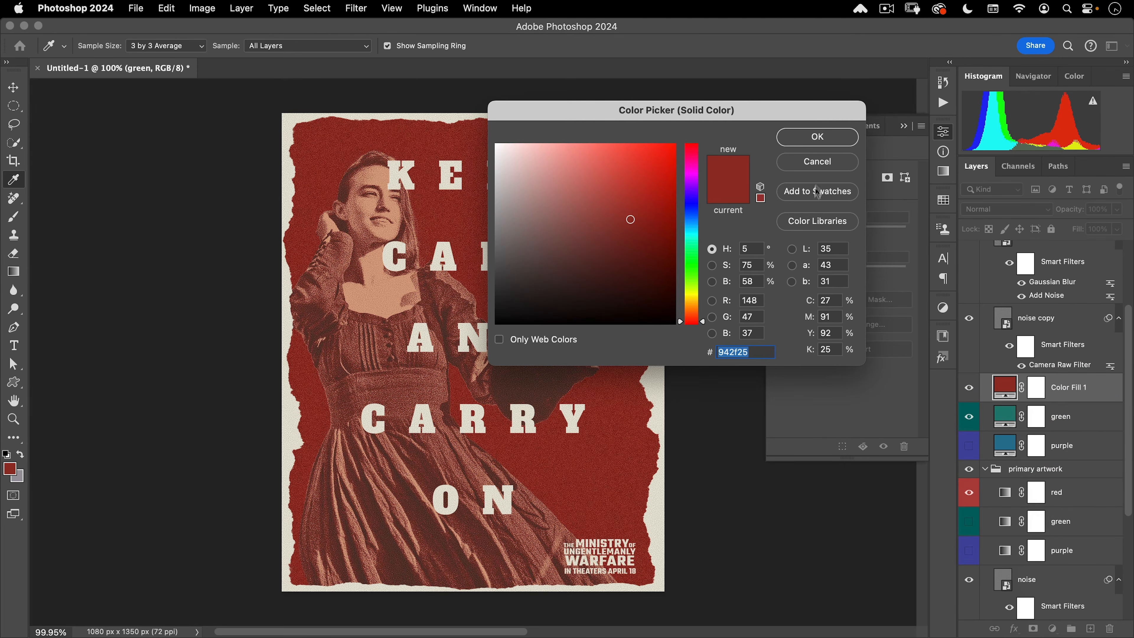
left_click(829, 138)
Give the new red fill layer the Red color label and hide the green fill layer.
right_click(969, 387)
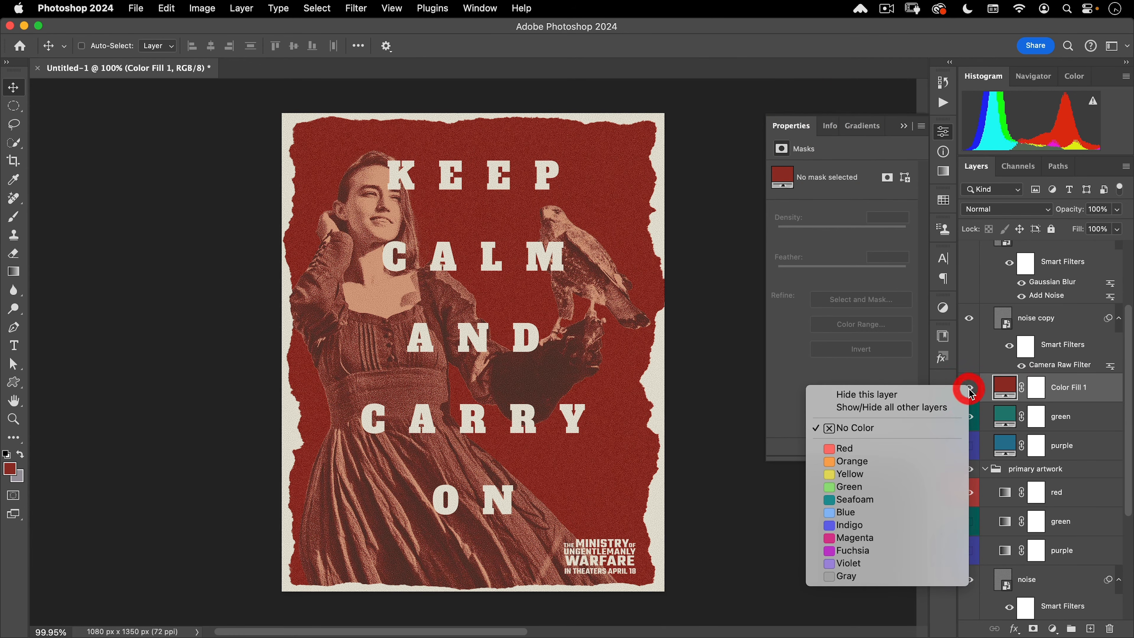
left_click(903, 446)
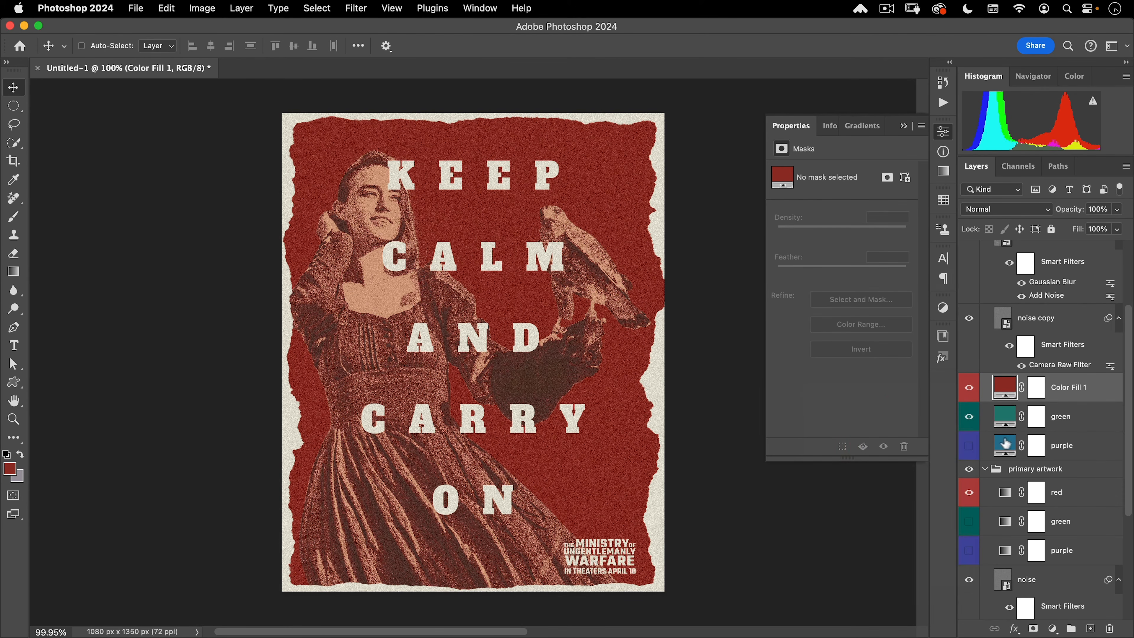
left_click(969, 420)
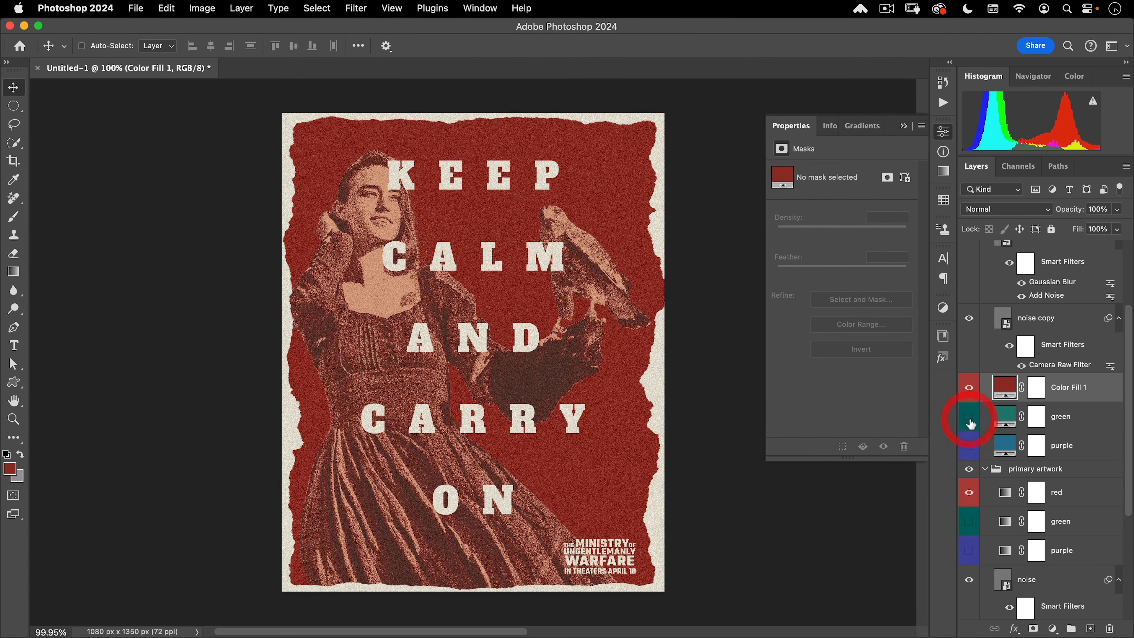
left_click(947, 132)
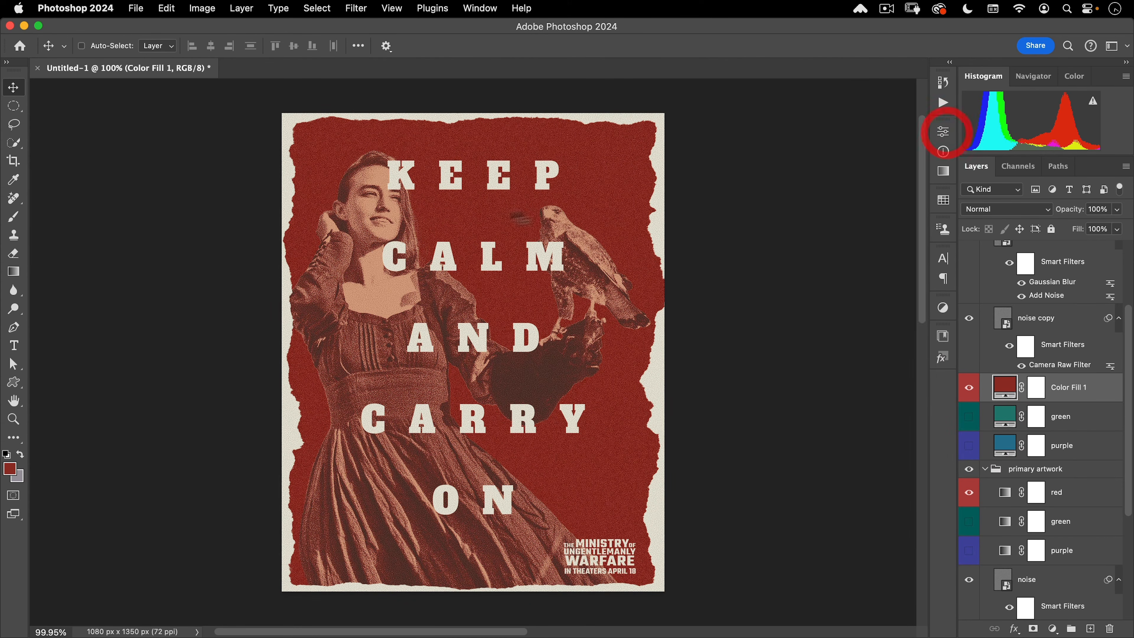
Open the replace me smart object's contents, and open the assets photo whose file name ends in jd_RzEDEMGw-unsplash.jpg.
scroll(993, 408, "up", 3)
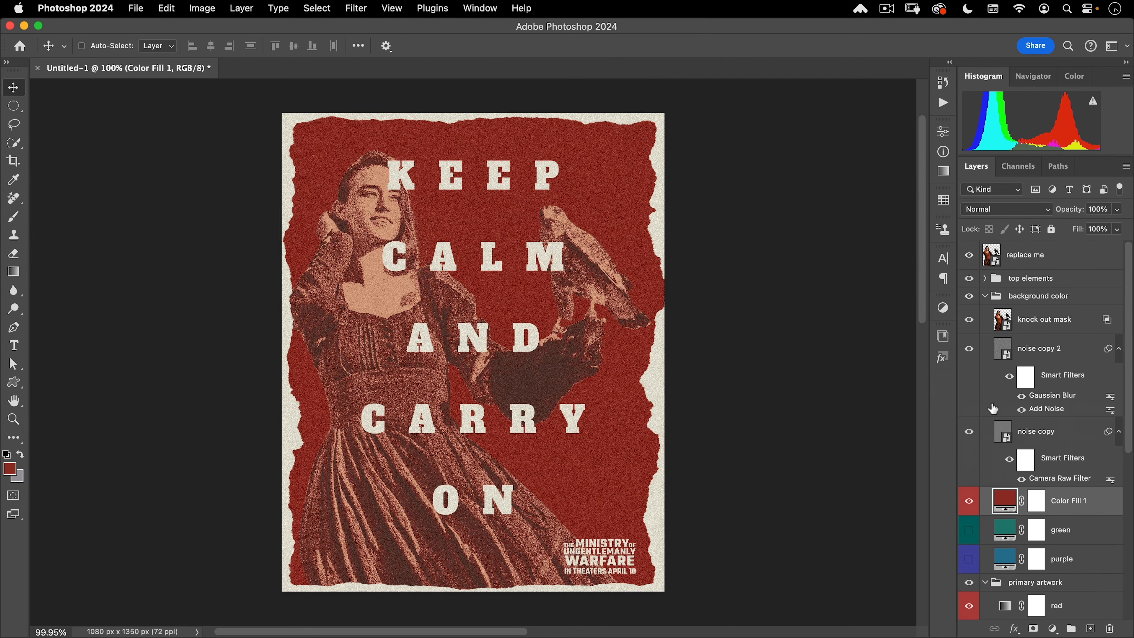
double_click(992, 256)
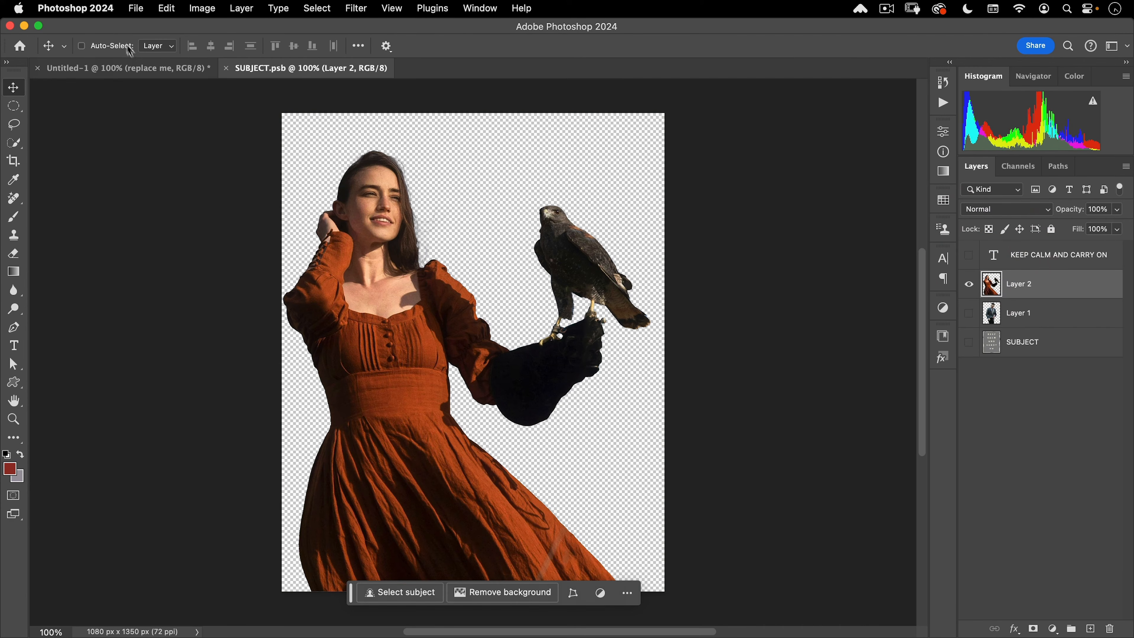
left_click(136, 8)
left_click(134, 38)
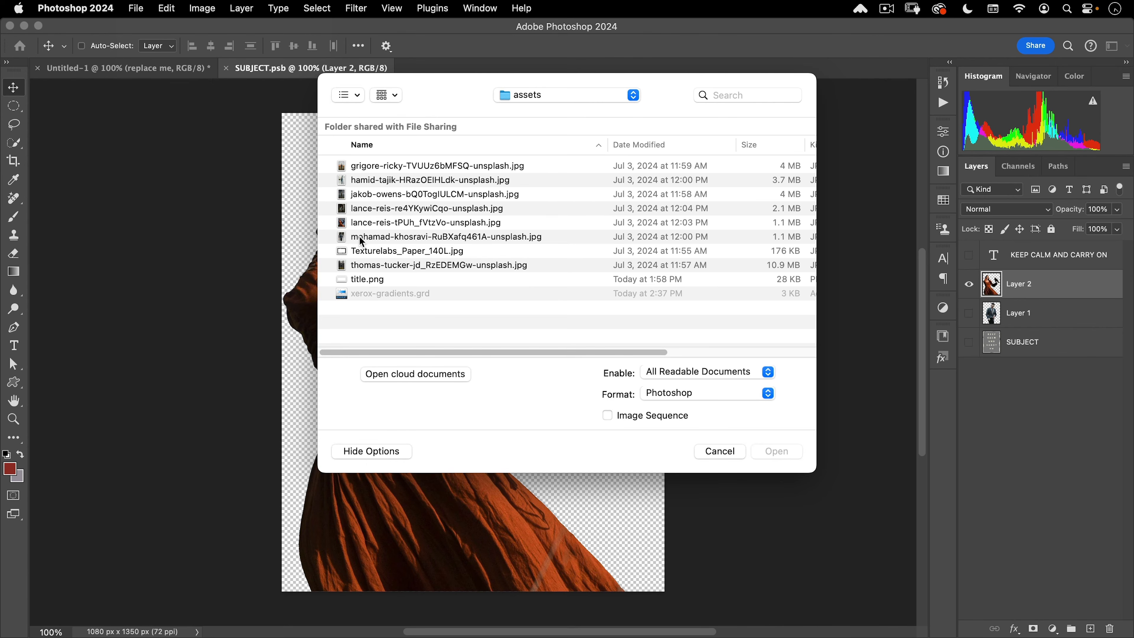
left_click(361, 266)
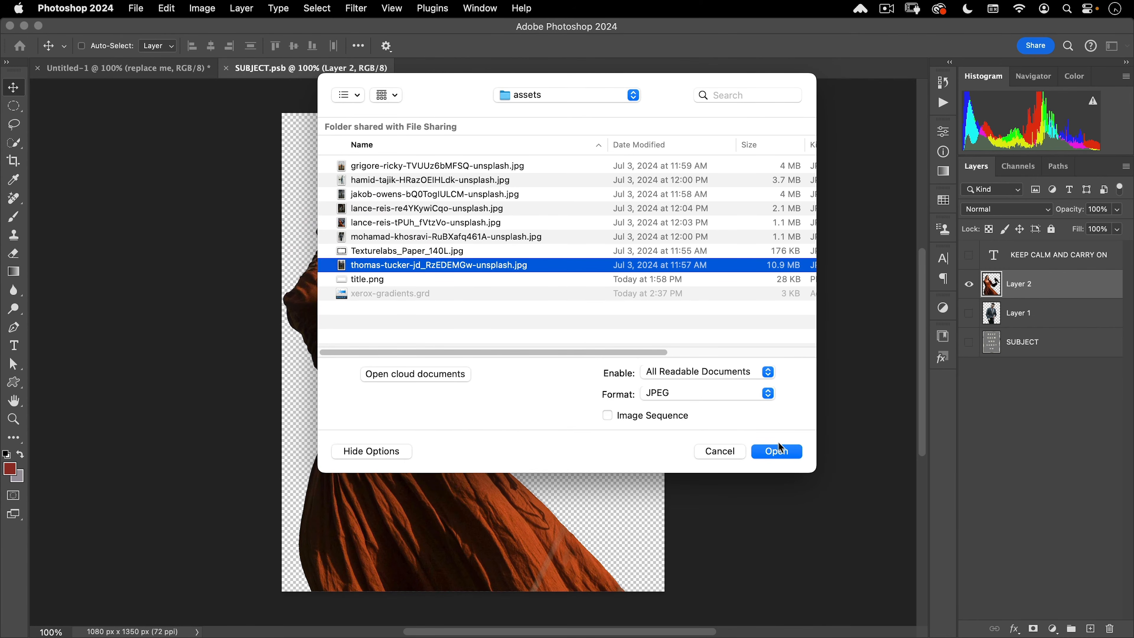
left_click(777, 451)
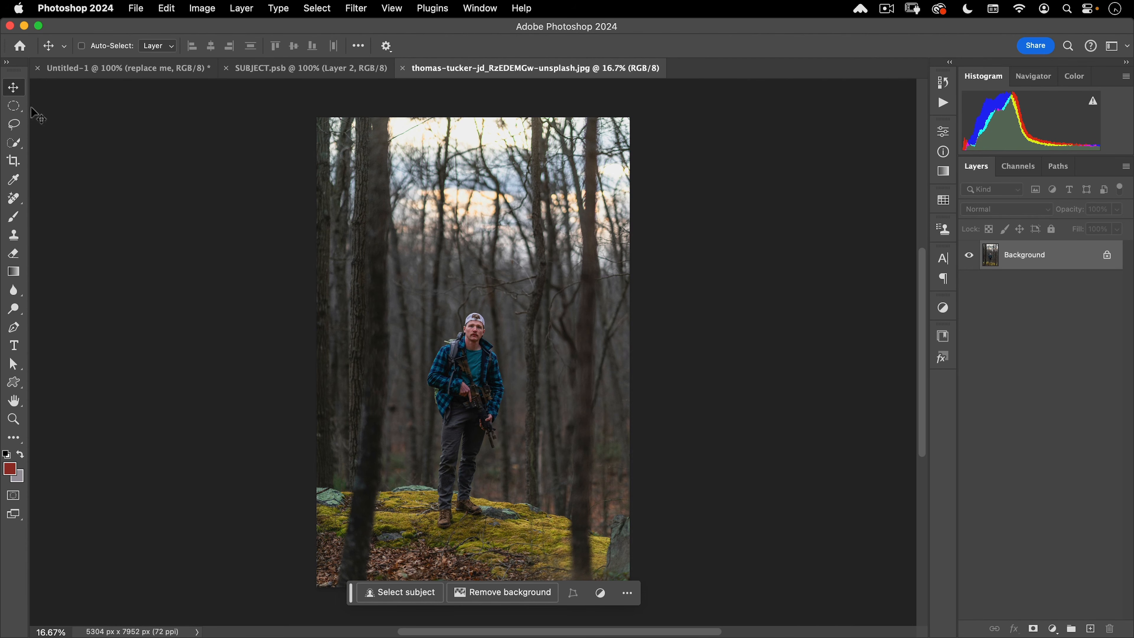
Copy the man from the forest photo using Select Subject, close the photo and paste him as a new layer in SUBJECT.psb.
left_click(14, 143)
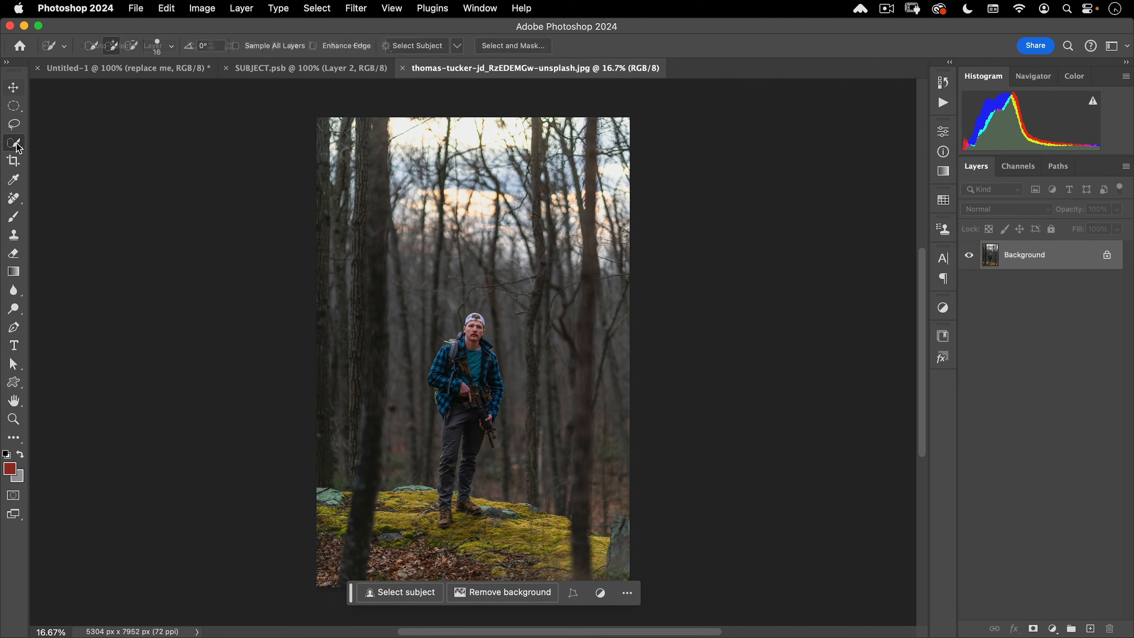
left_click(461, 46)
left_click(469, 60)
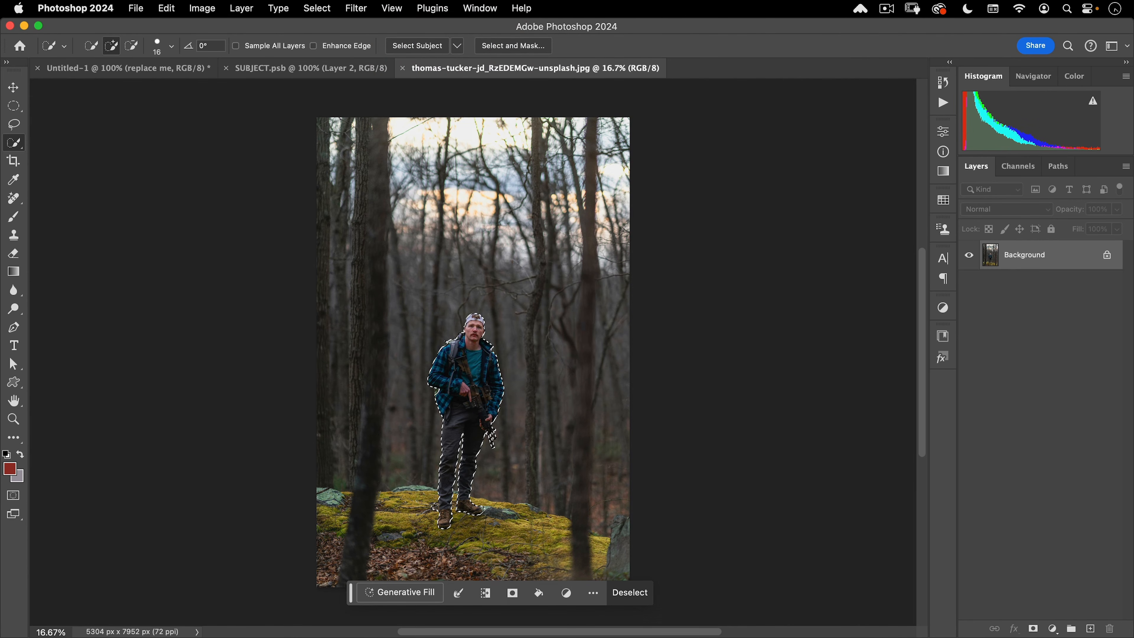
key("super+c")
left_click(403, 68)
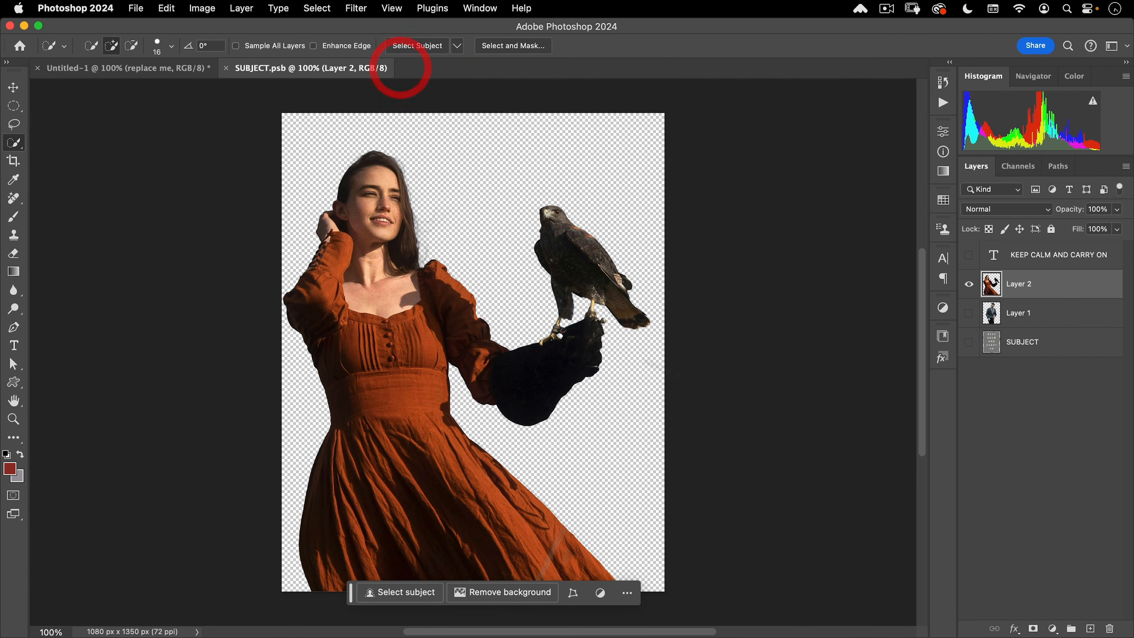
key("super+v")
key("v")
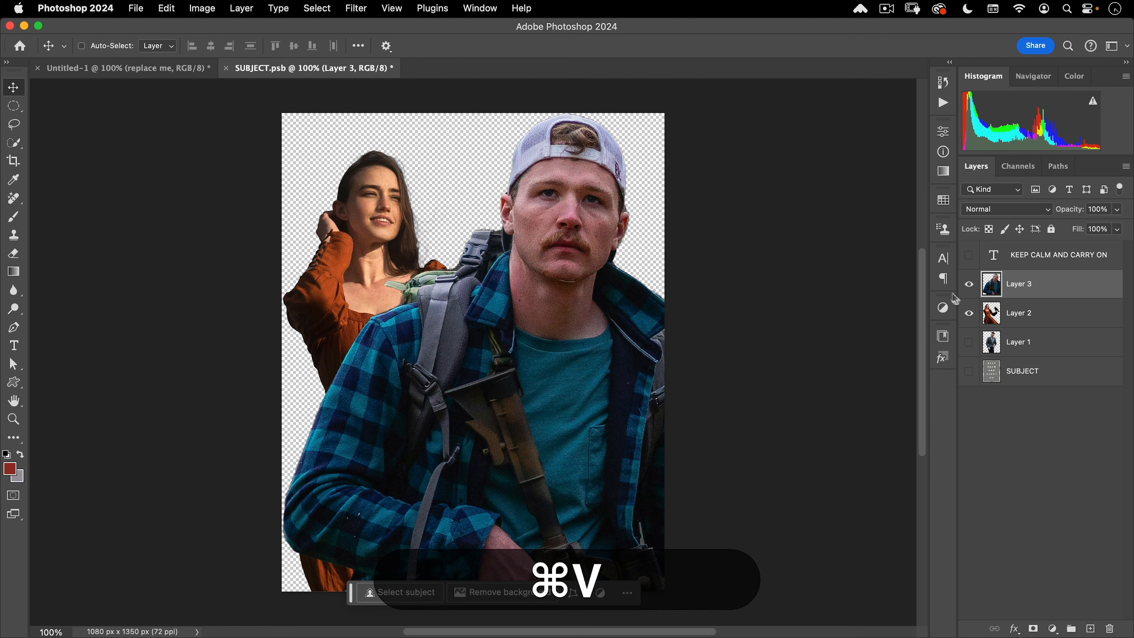
Show the KEEP CALM AND CARRY ON text and SUBJECT layers as placement references, and hide Layer 2 with the woman.
left_click(969, 256)
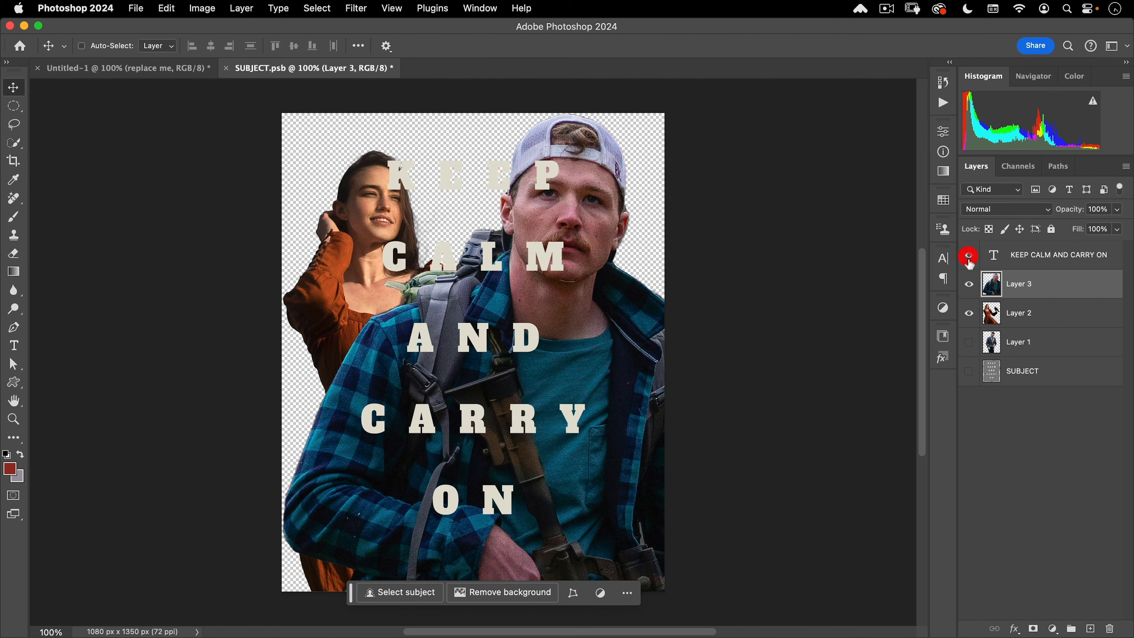
left_click(968, 314)
left_click(968, 371)
Scale the pasted man to 54.24%, centering him at about X 472, Y 973 px, and hide the text and SUBJECT reference layers.
key("super+t")
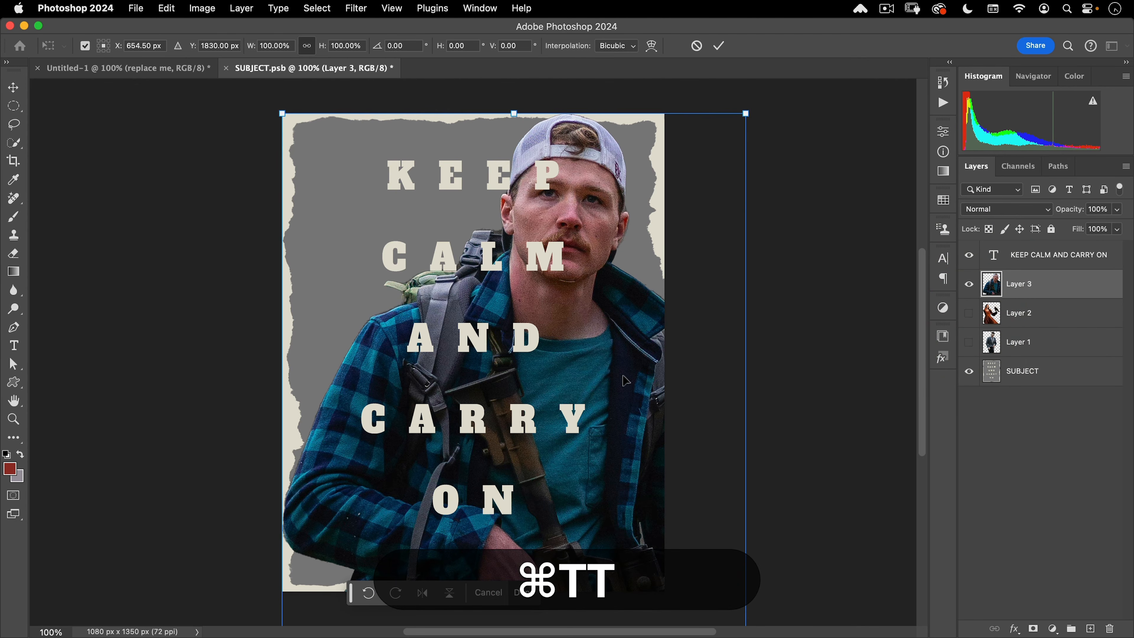
left_click_drag(747, 123, 577, 233)
left_click_drag(652, 165, 581, 277)
left_click_drag(538, 382, 559, 191)
left_click_drag(624, 93, 567, 228)
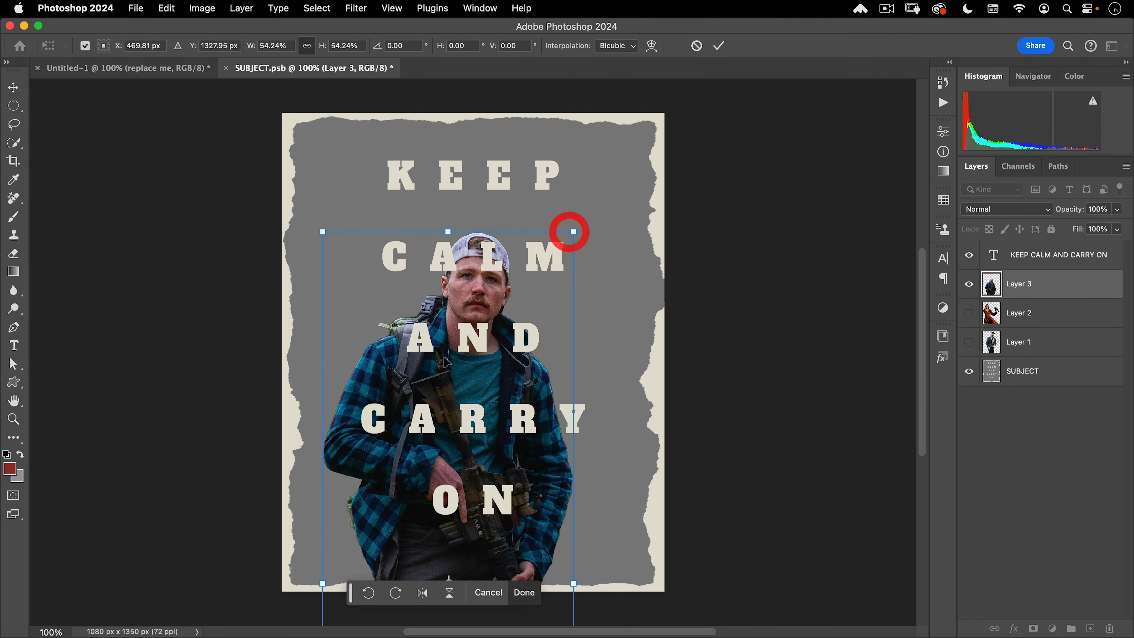
left_click_drag(473, 341, 473, 219)
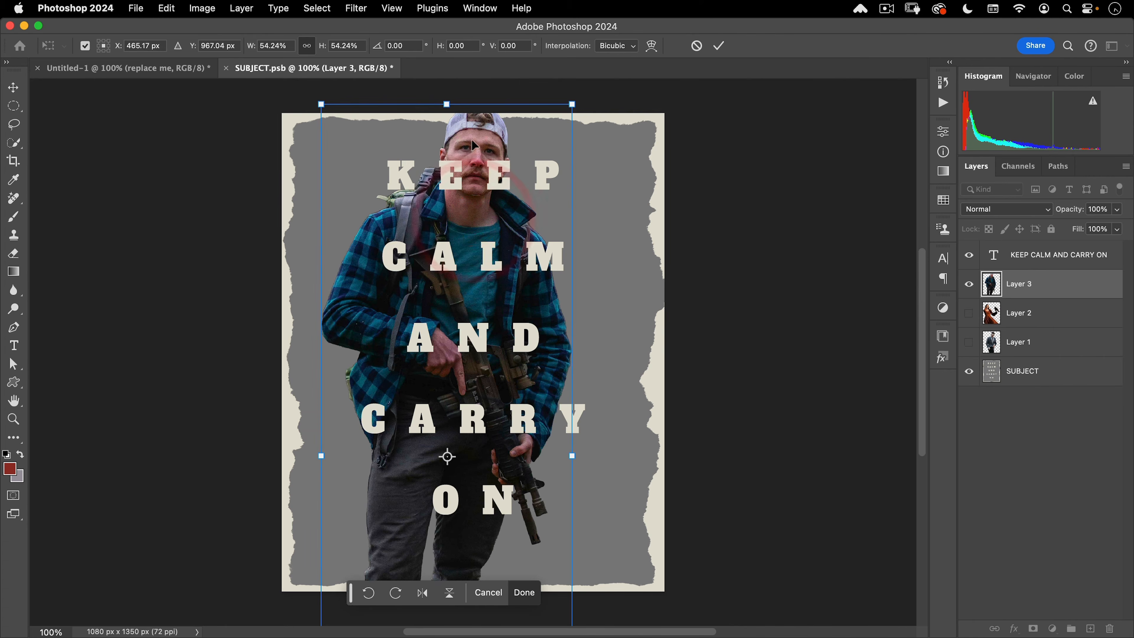
left_click_drag(482, 134, 487, 132)
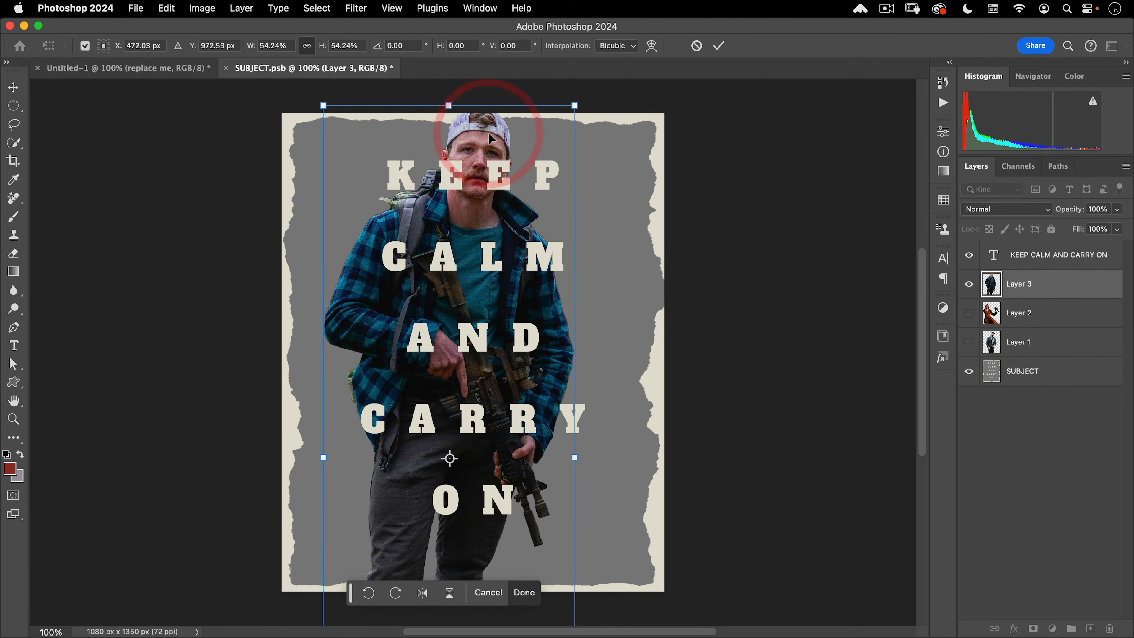
left_click(719, 46)
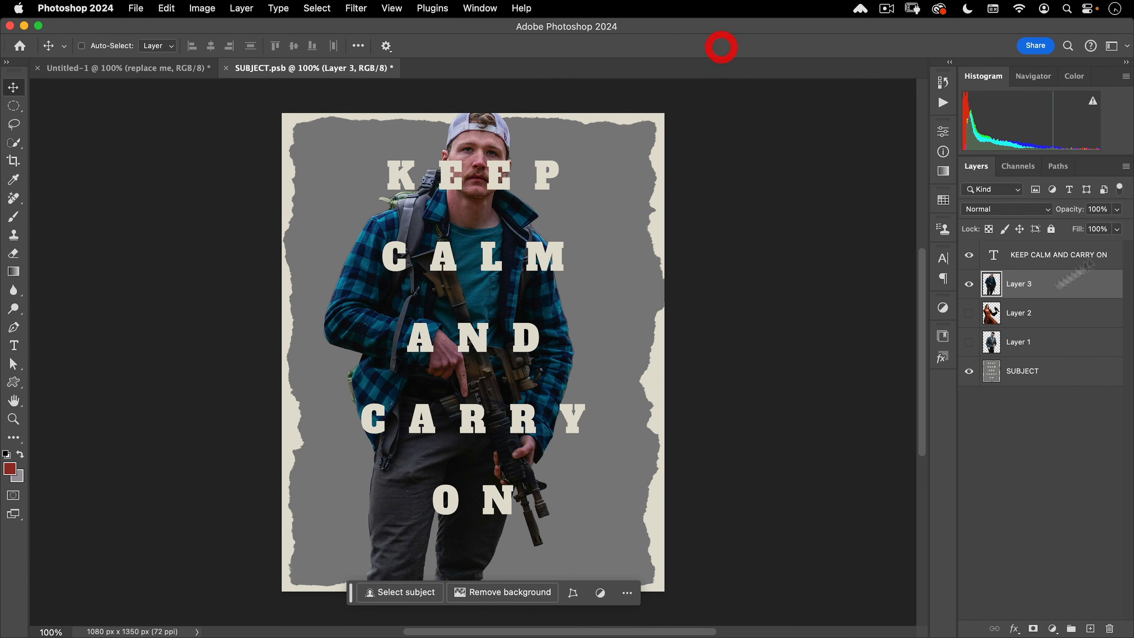
left_click(969, 255)
left_click(969, 371)
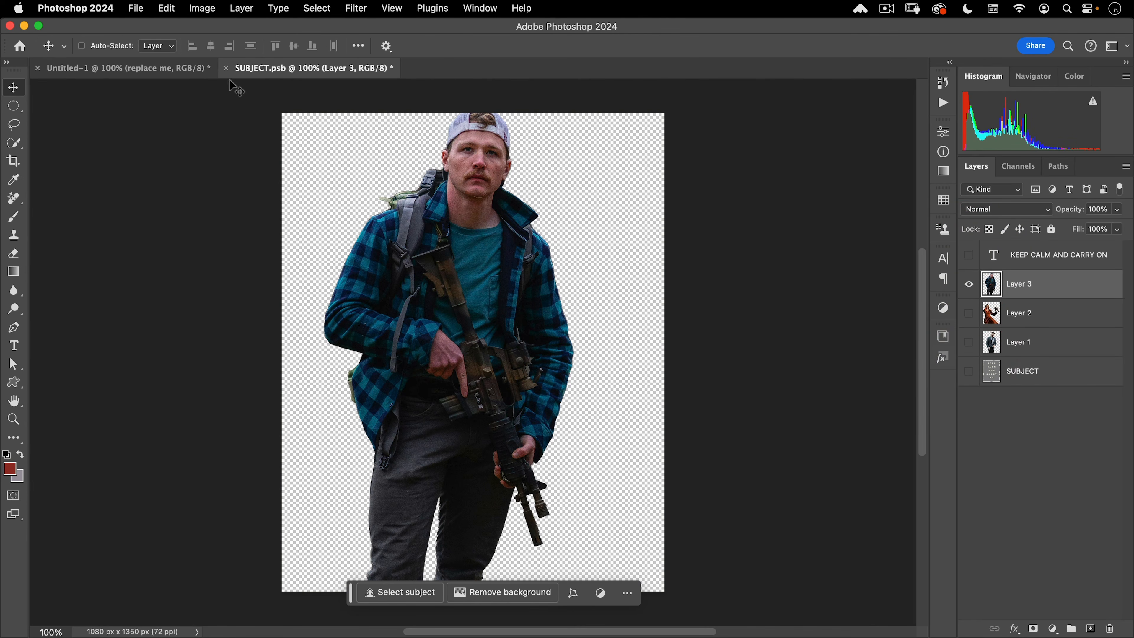
Save and close SUBJECT.psb to update the poster with the new man.
left_click(228, 68)
left_click(596, 251)
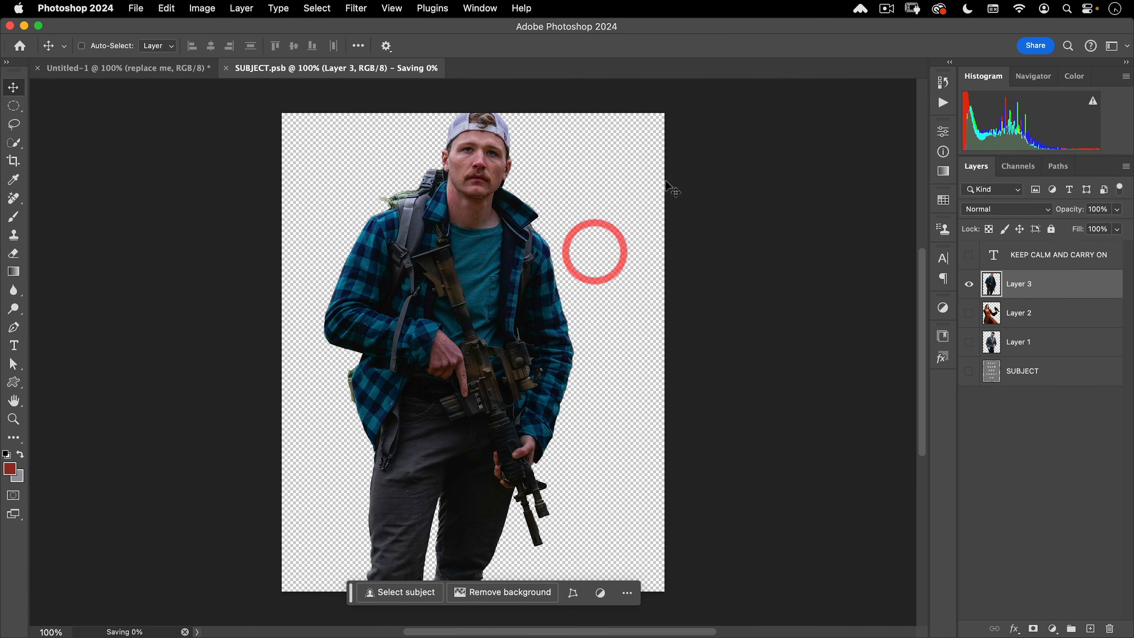
scroll(533, 315, "down", 2)
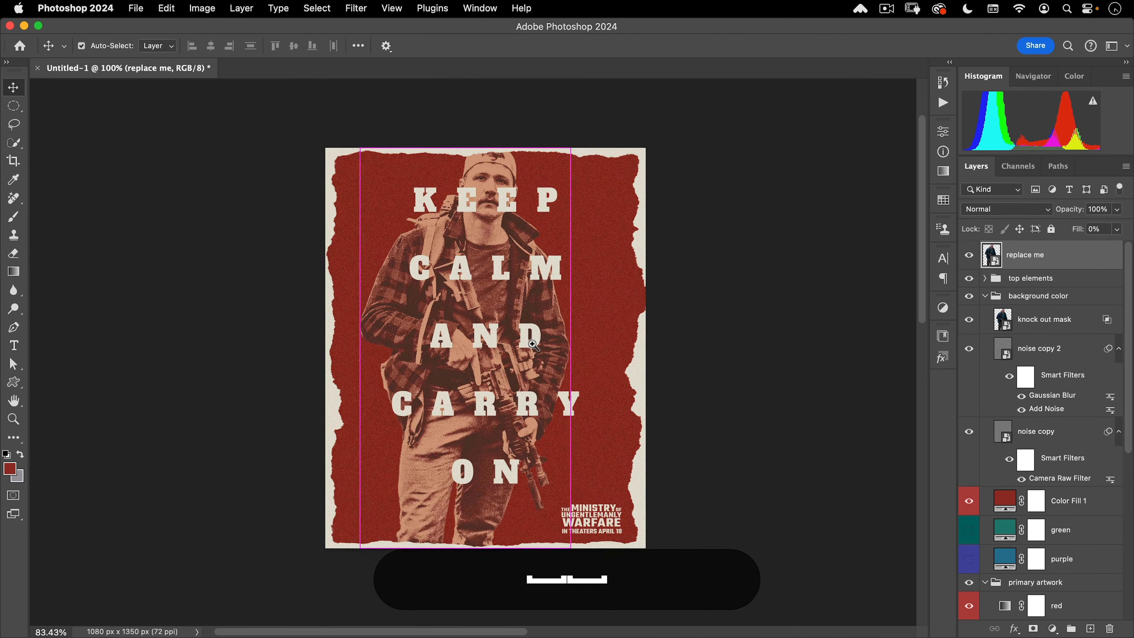
left_click_drag(519, 337, 602, 323)
Edit the Curves smart filter on the SUBJECT layer, lowering the midtone point slightly to darken the man.
scroll(1021, 477, "down", 6)
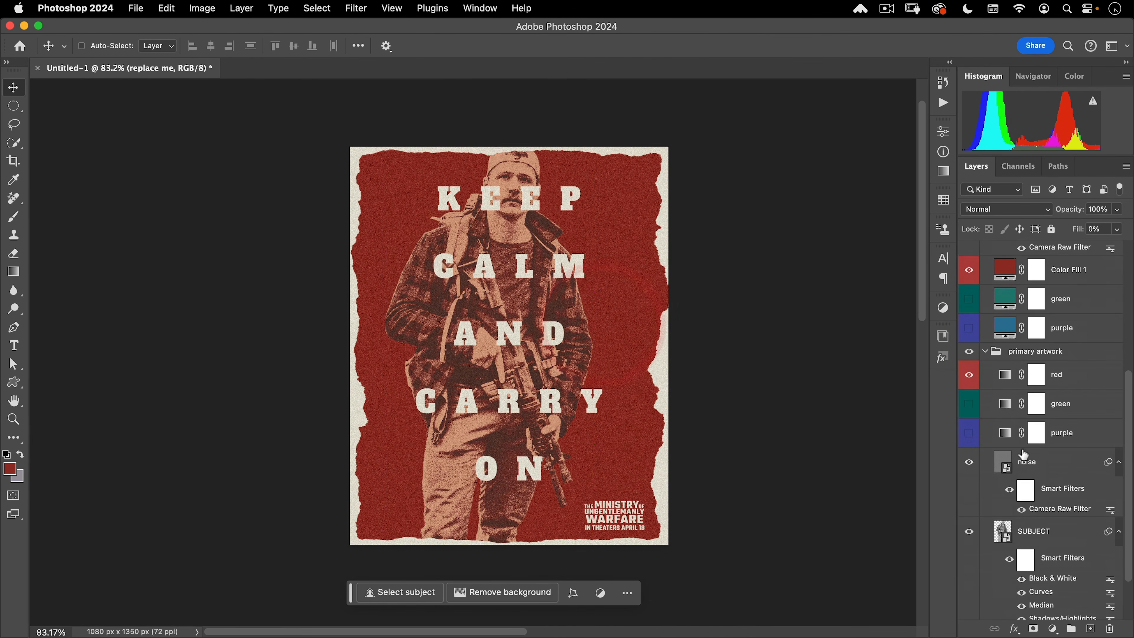
double_click(1039, 529)
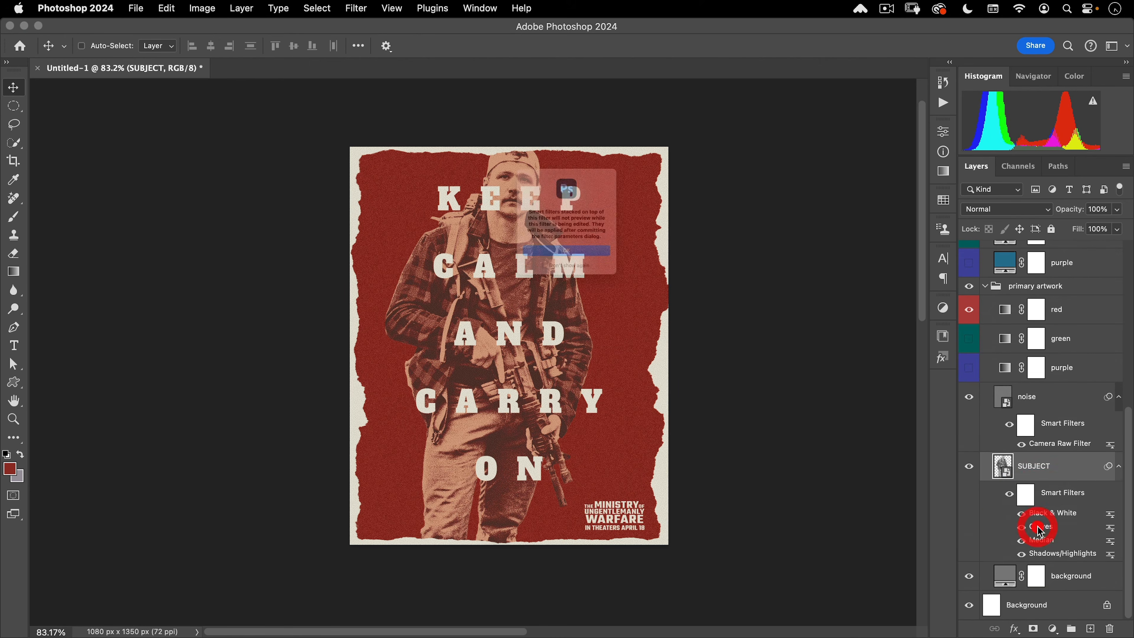
left_click(531, 274)
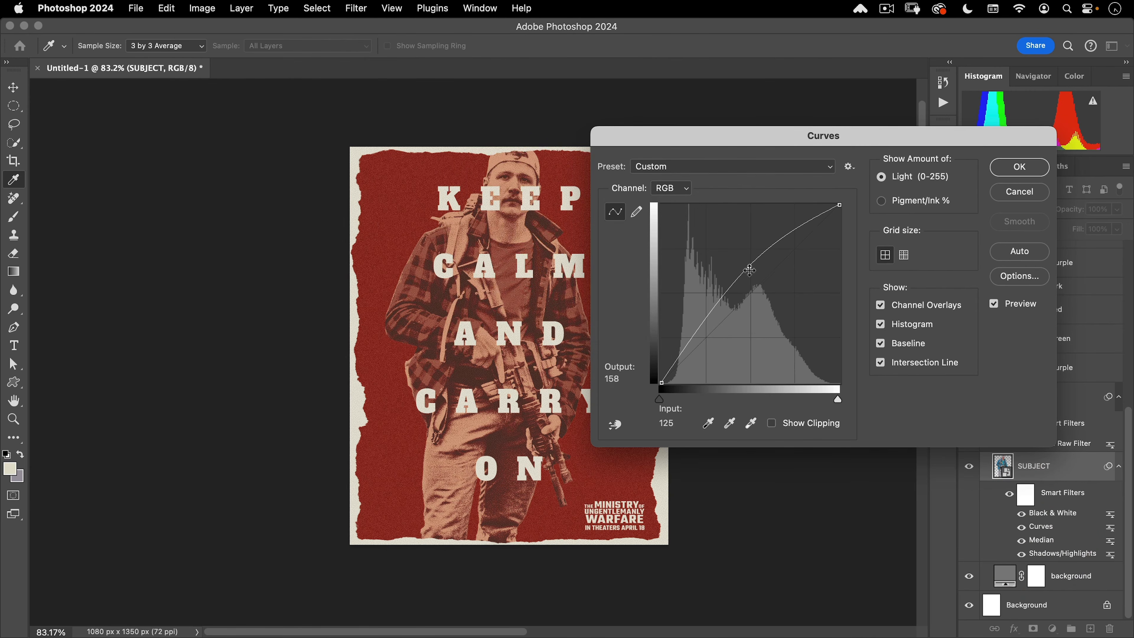
left_click_drag(749, 266, 755, 276)
left_click(1008, 170)
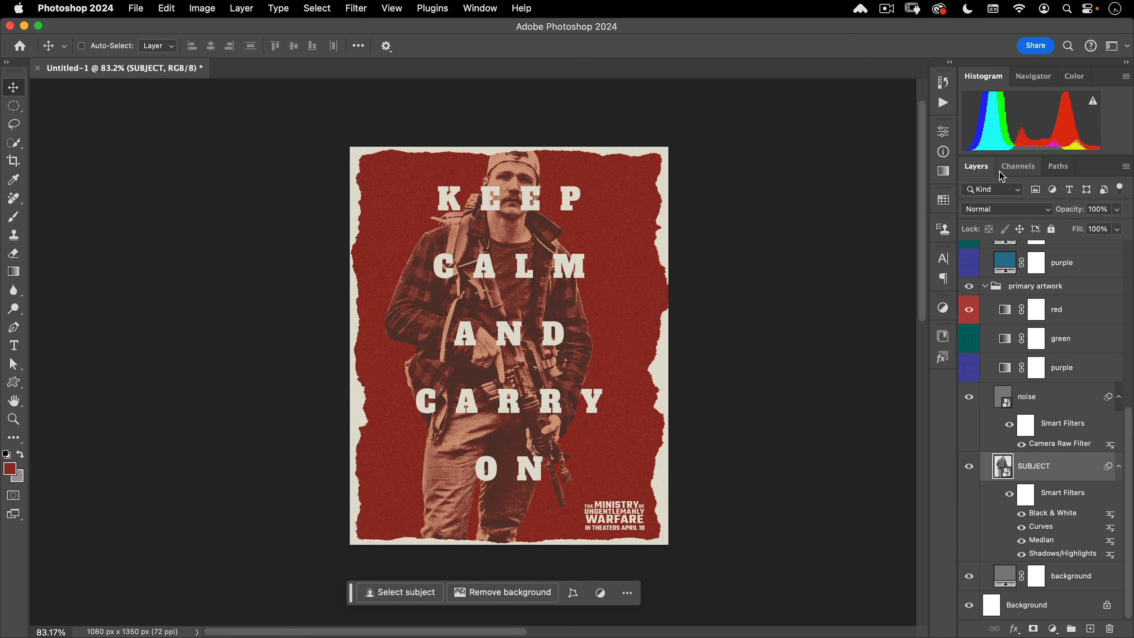
Switch the poster from red to green by swapping visibility of both the background fills and the primary artwork gradient maps.
scroll(986, 424, "up", 5)
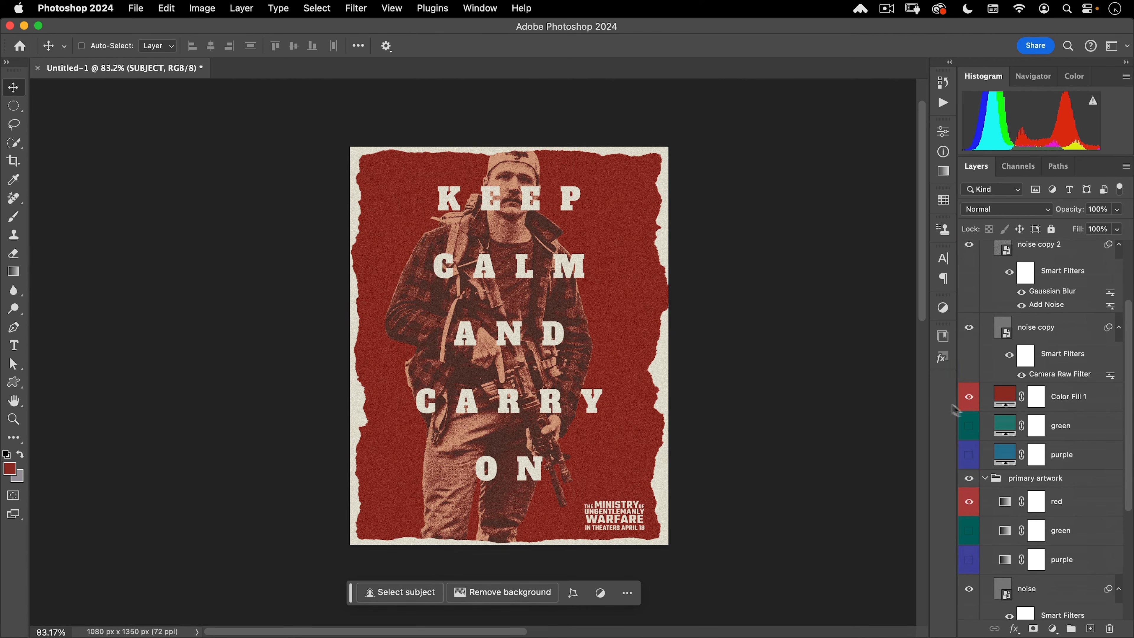
left_click(969, 397)
left_click(969, 501)
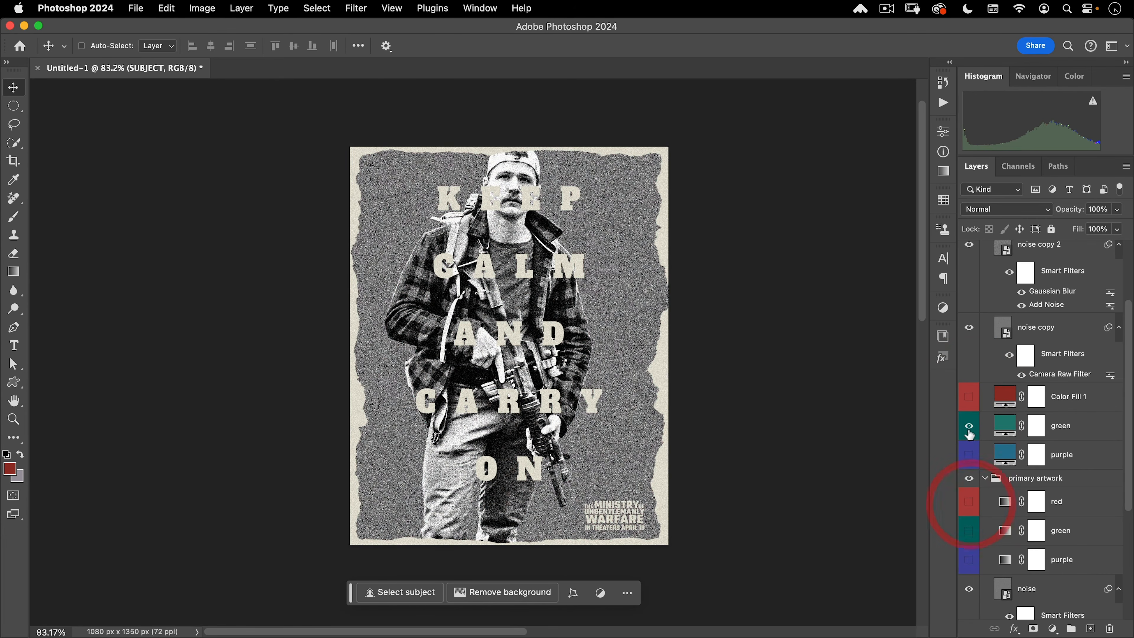
left_click(969, 426)
left_click(968, 529)
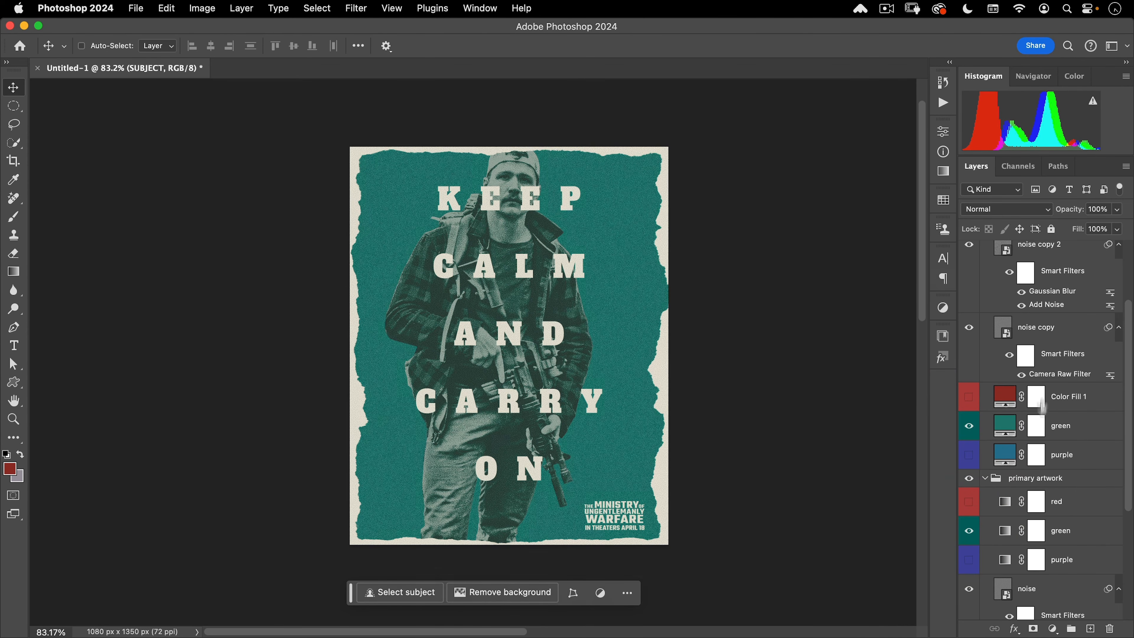
Try the red Color Fill 1 background in place of the green fill, and replace it with the purple fill layer.
scroll(1036, 324, "up", 3)
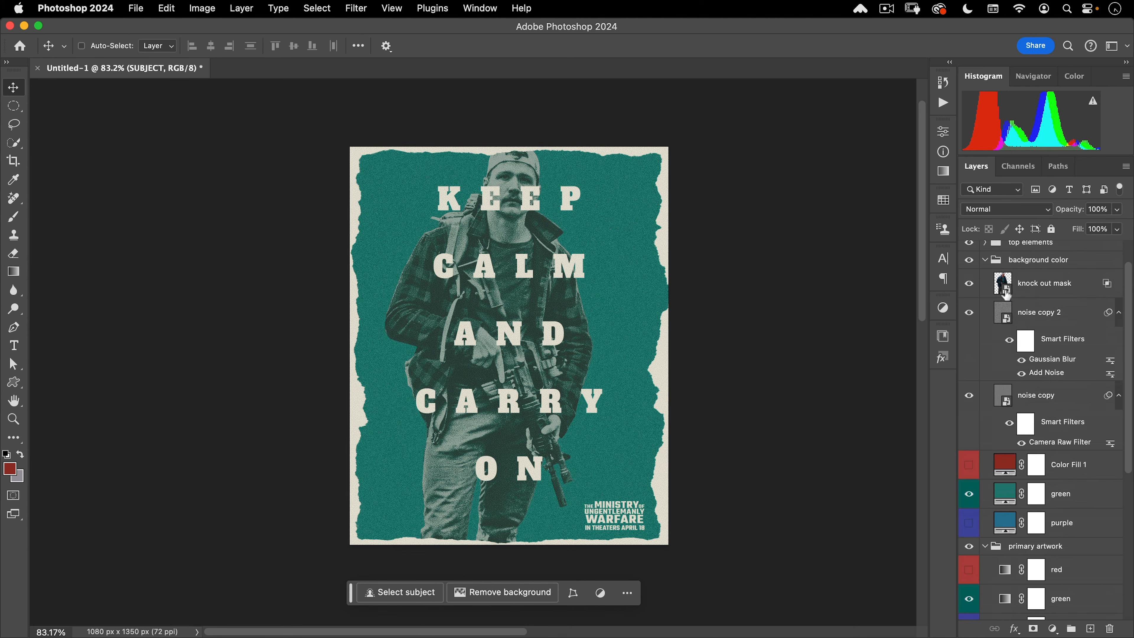
scroll(1019, 296, "down", 5)
left_click(969, 356)
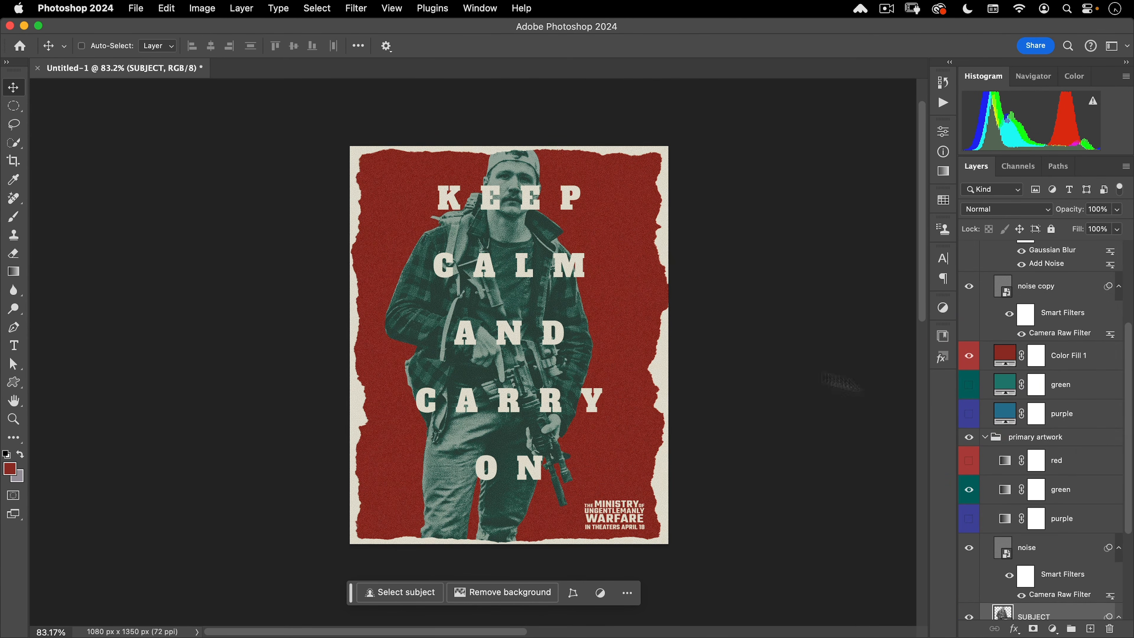
left_click(970, 356)
left_click(969, 414)
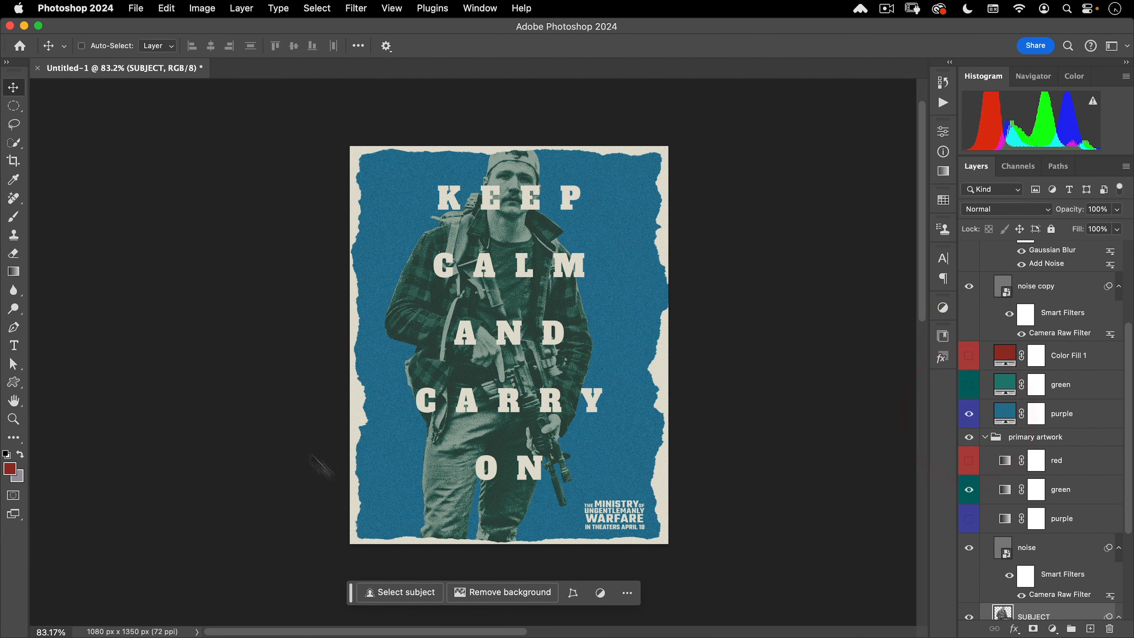